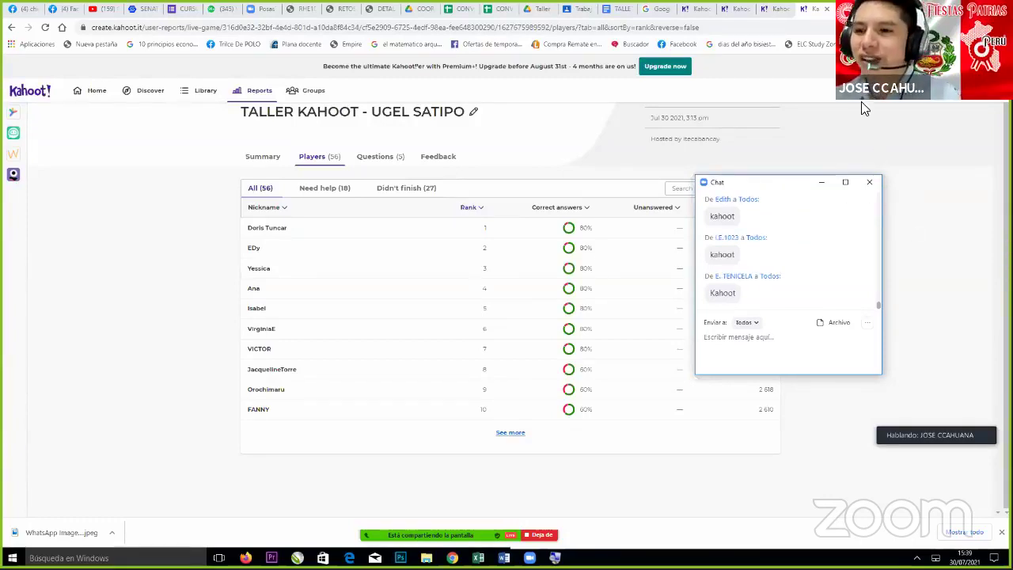
Close the Zoom chat, read the UGEL Satipo live post's comments, then return to the Kahoot report.
click(64, 9)
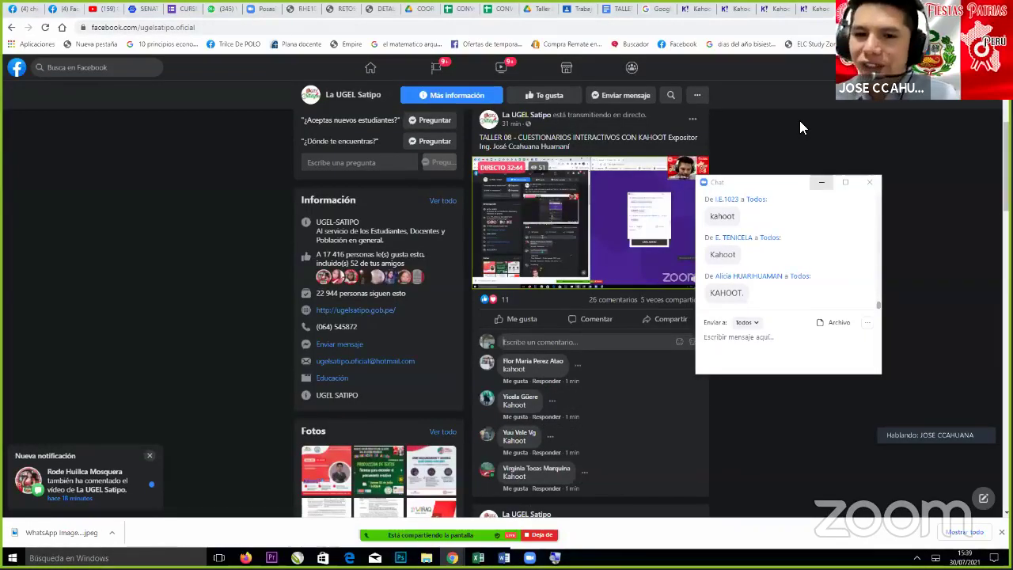
click(820, 182)
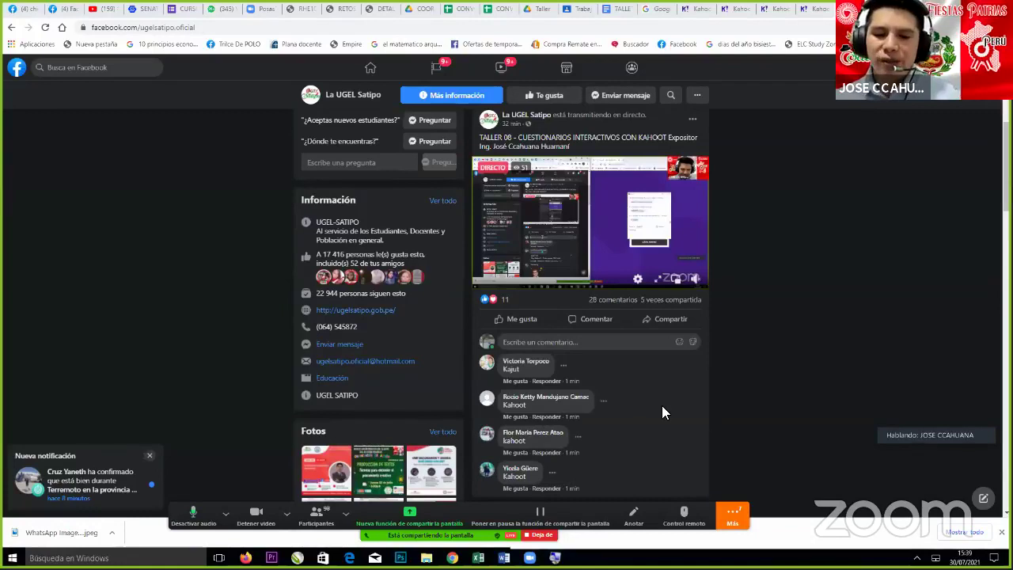
scroll(662, 406, down, 1)
scroll(663, 411, down, 1)
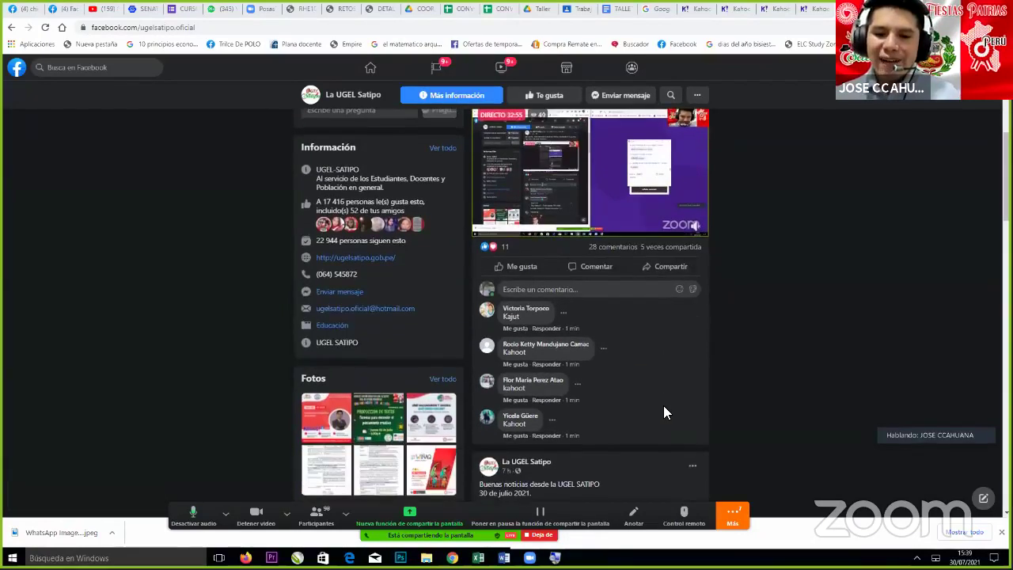
scroll(663, 406, up, 1)
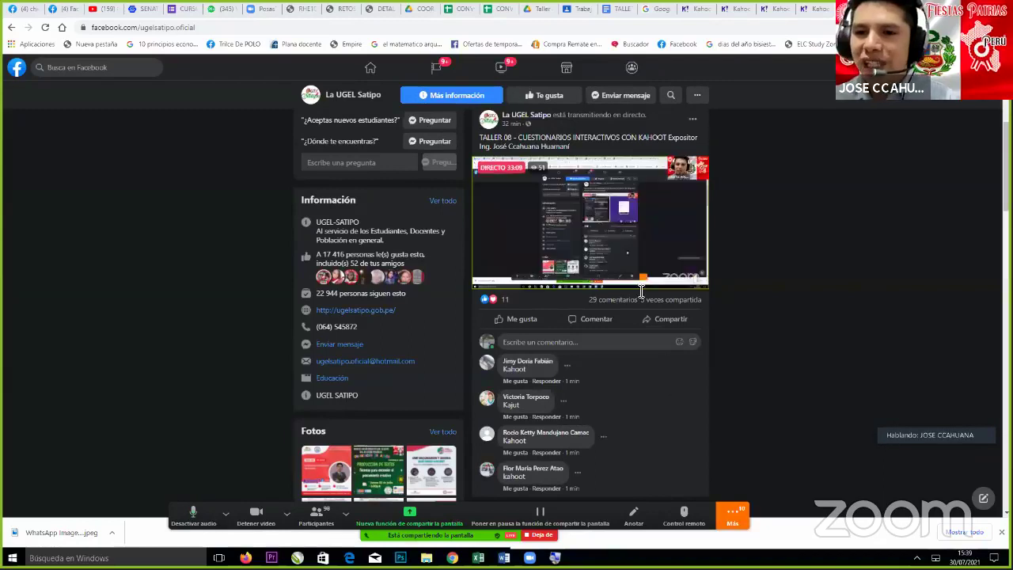
click(813, 9)
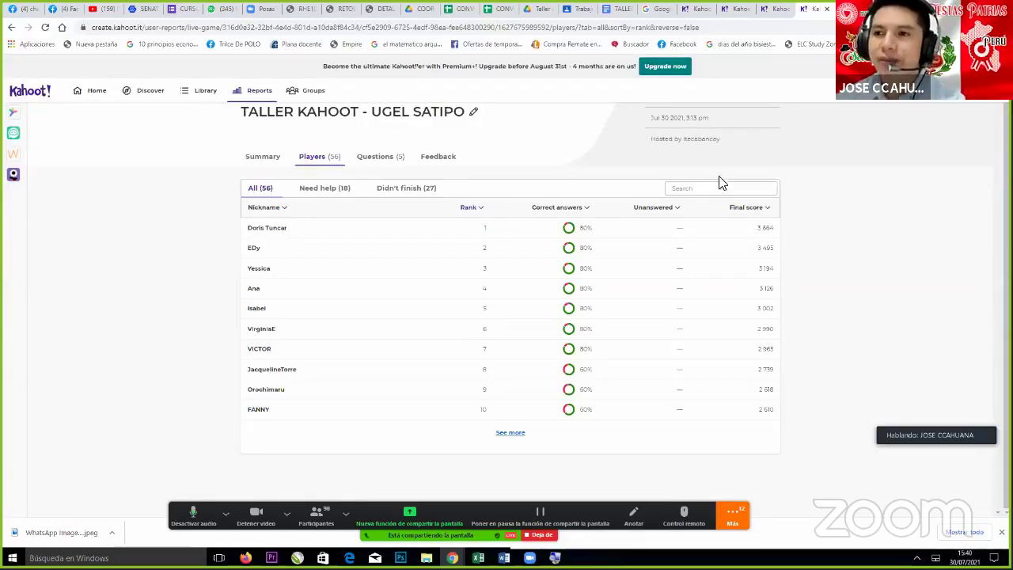
Select the whole Kahoot report page URL in the address bar.
click(703, 32)
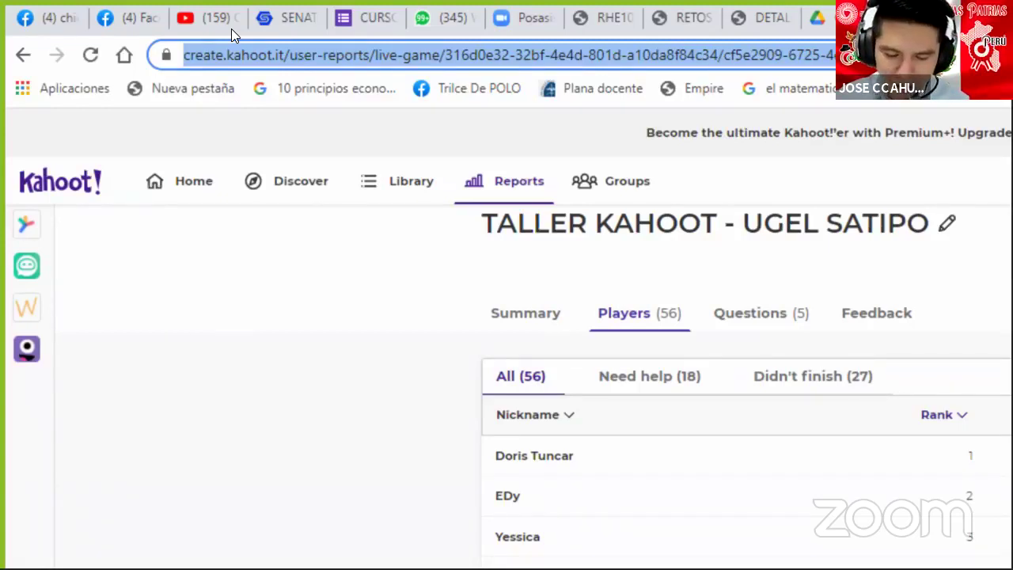
Go to kahoot.com and reload the 'Make learning awesome!' homepage.
text(ka)
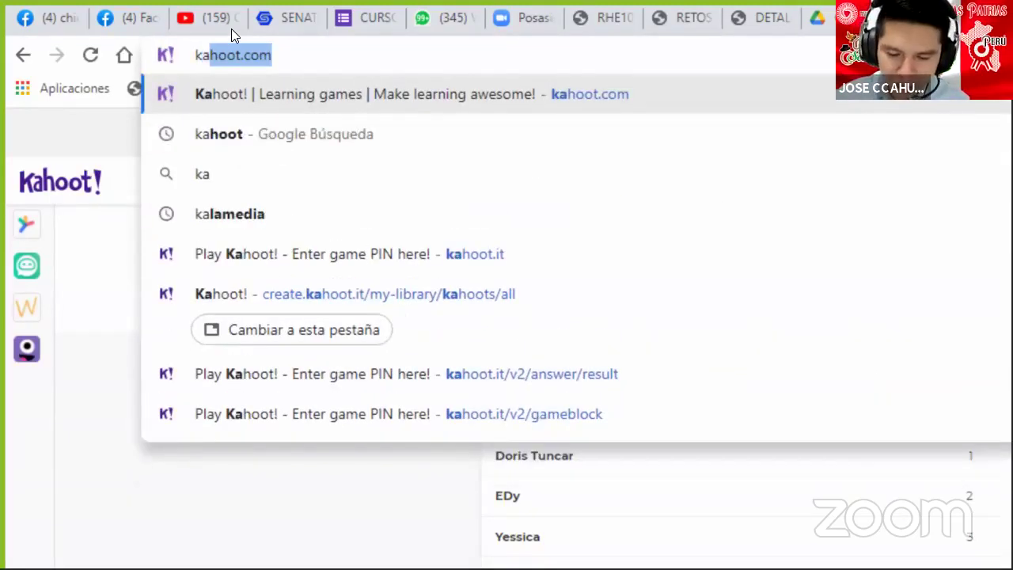
text(hoot.)
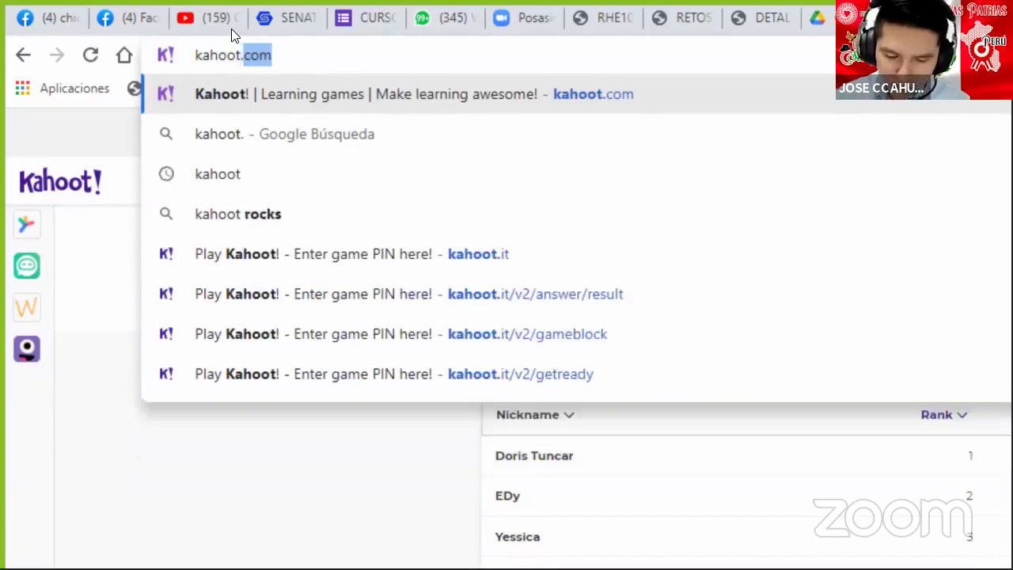
text(com)
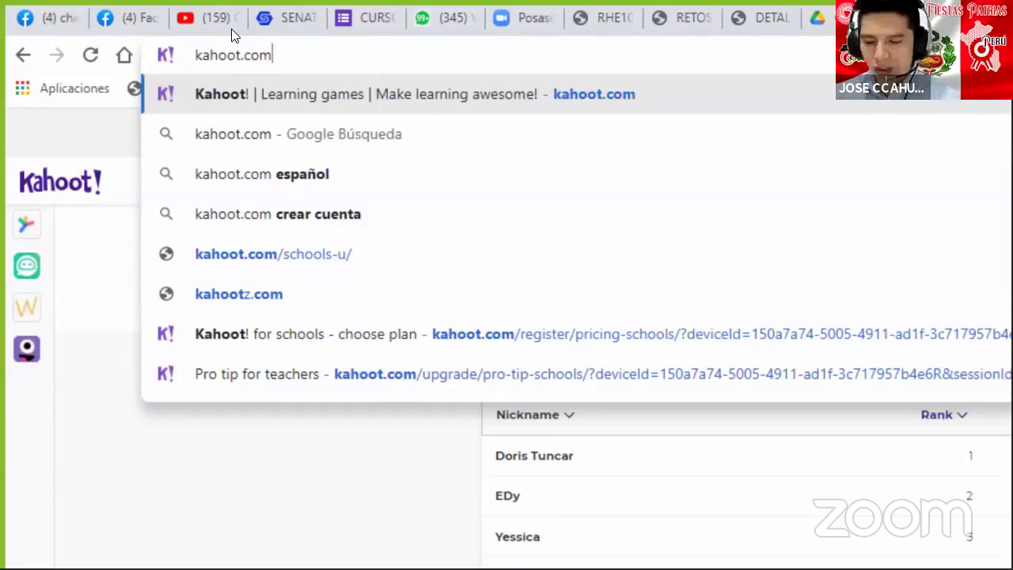
key(Return)
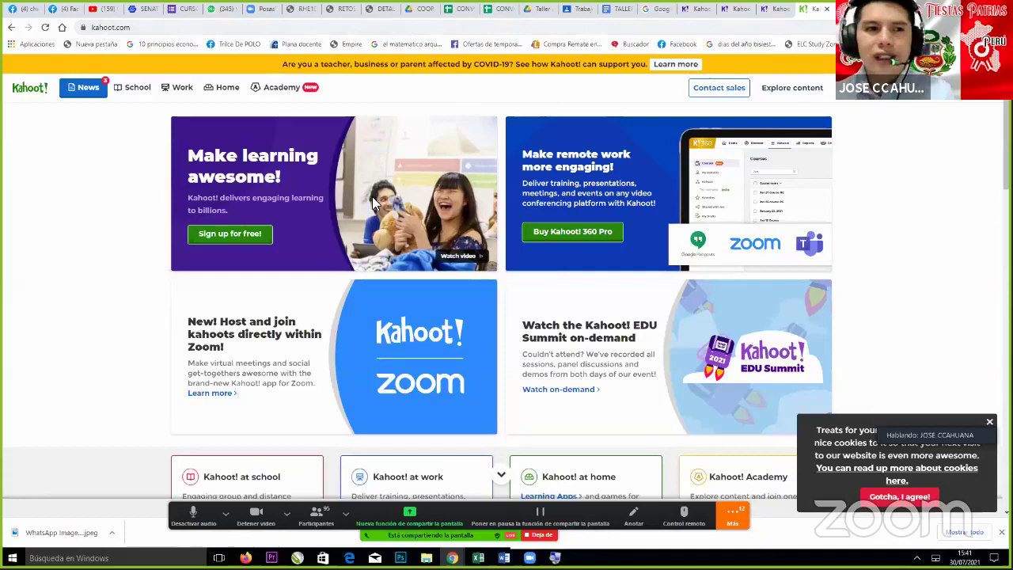
mouse_move(312, 158)
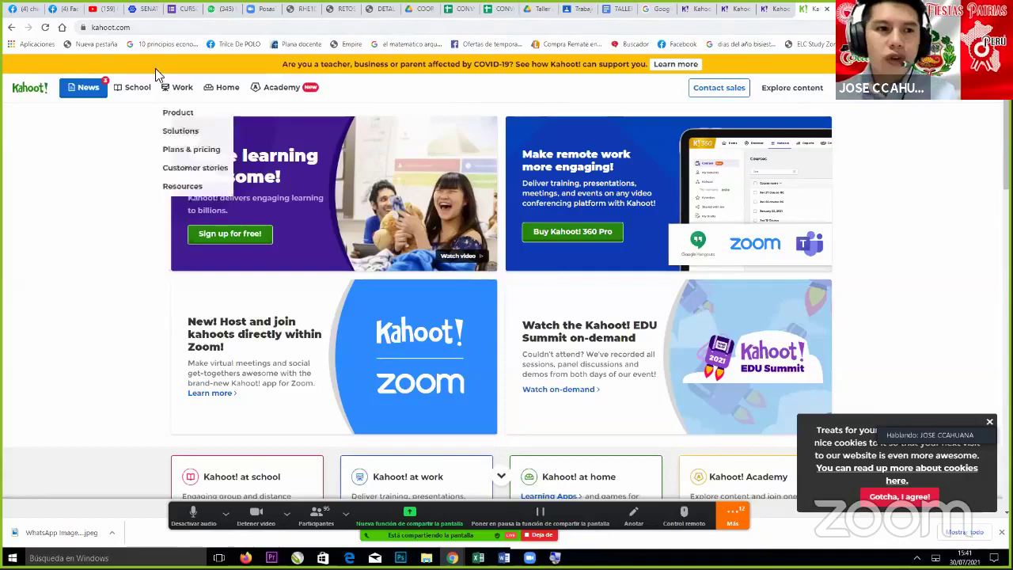
click(138, 28)
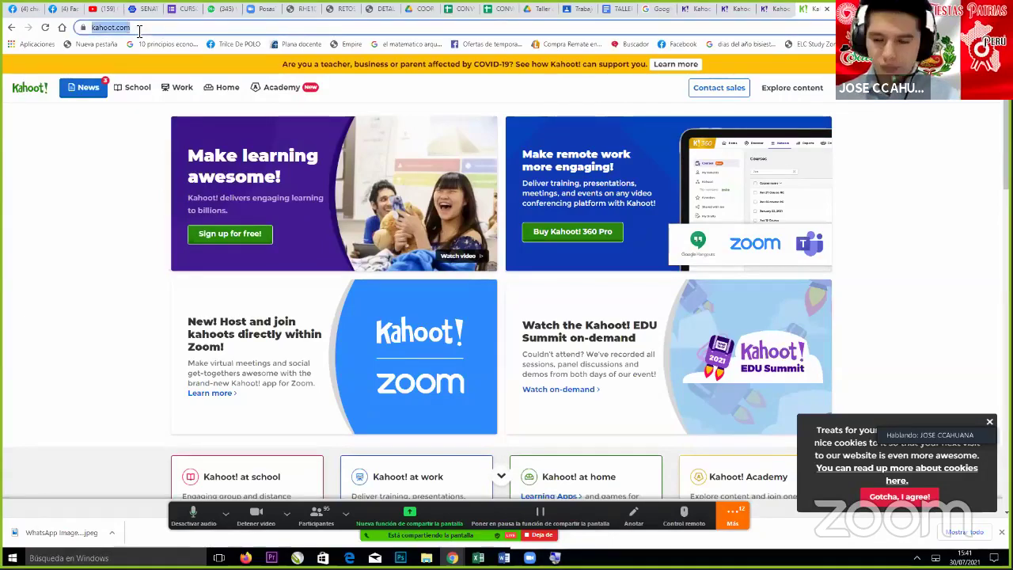
key(Return)
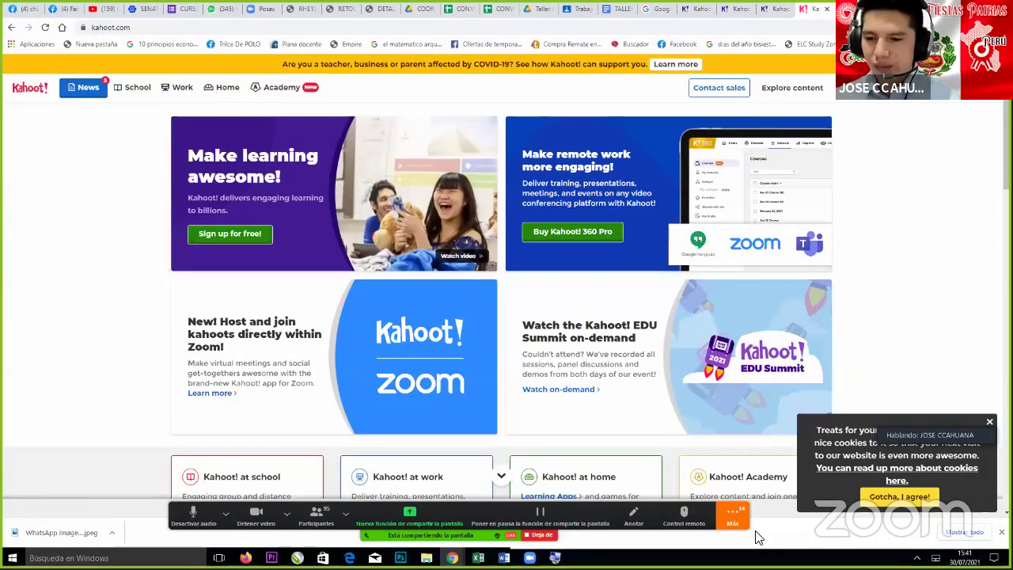
click(732, 516)
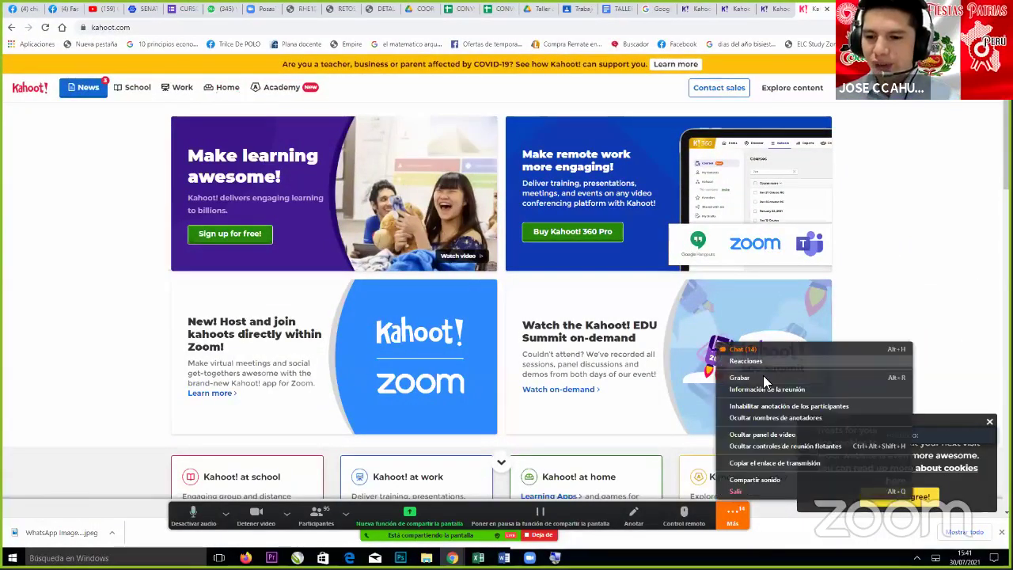
key(alt+h)
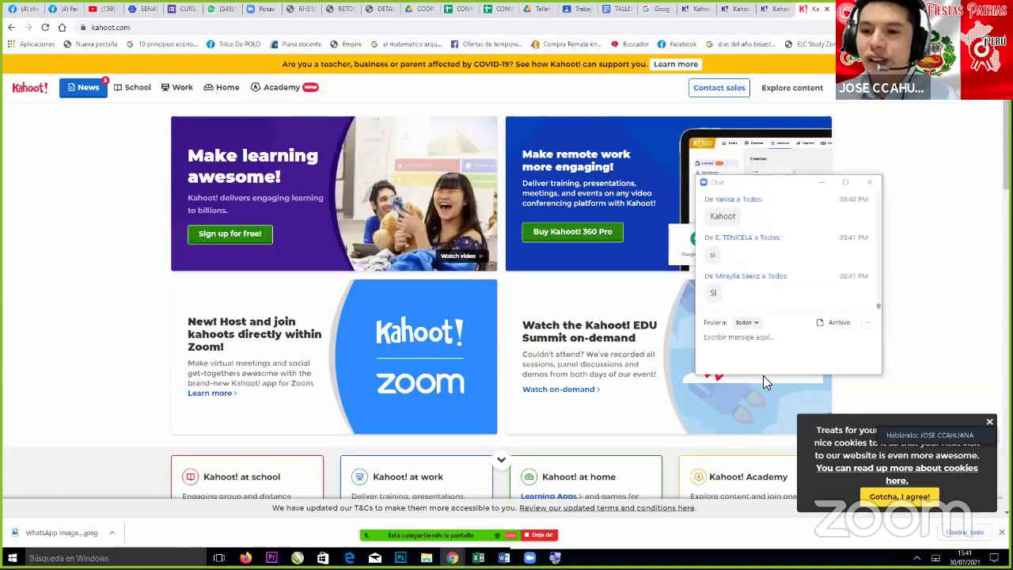
click(821, 184)
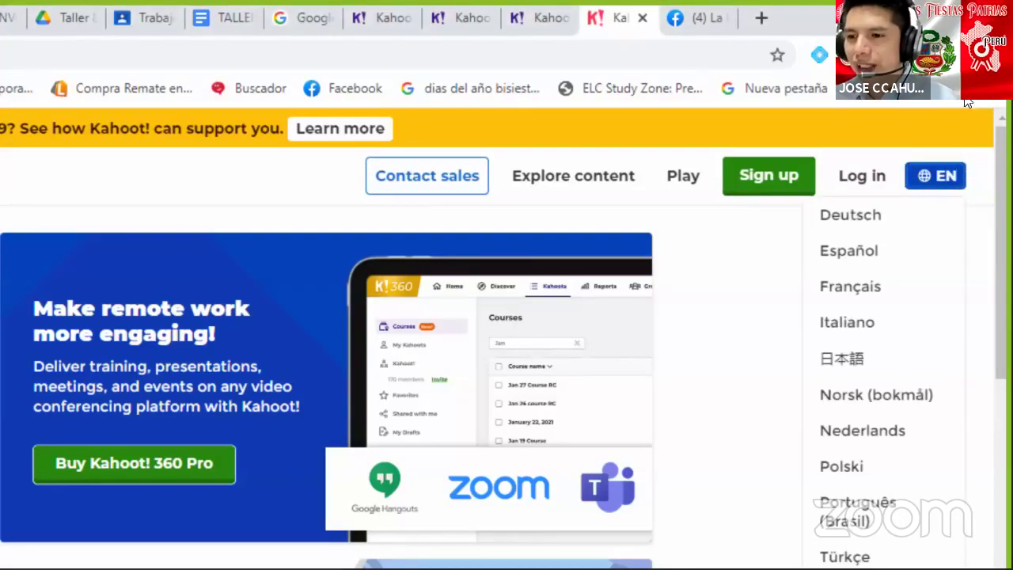
Set the Kahoot site language to Español from the language list.
key(Down)
key(Down)
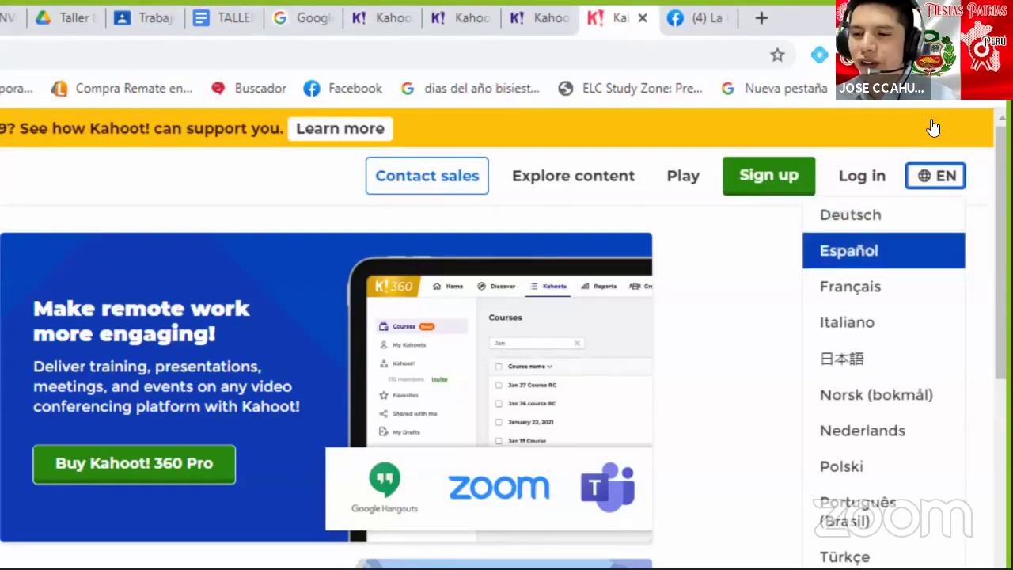
key(Return)
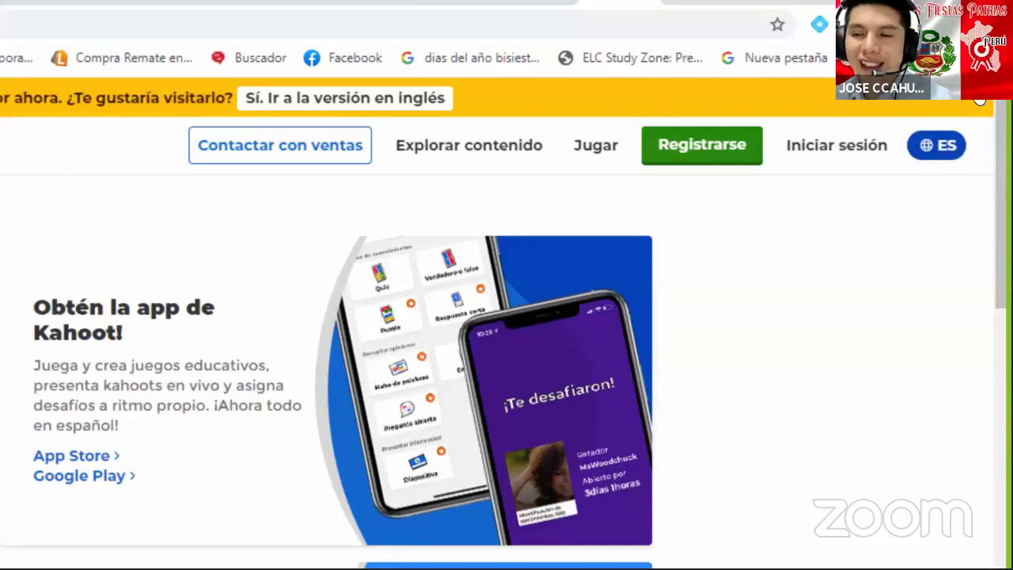
click(942, 146)
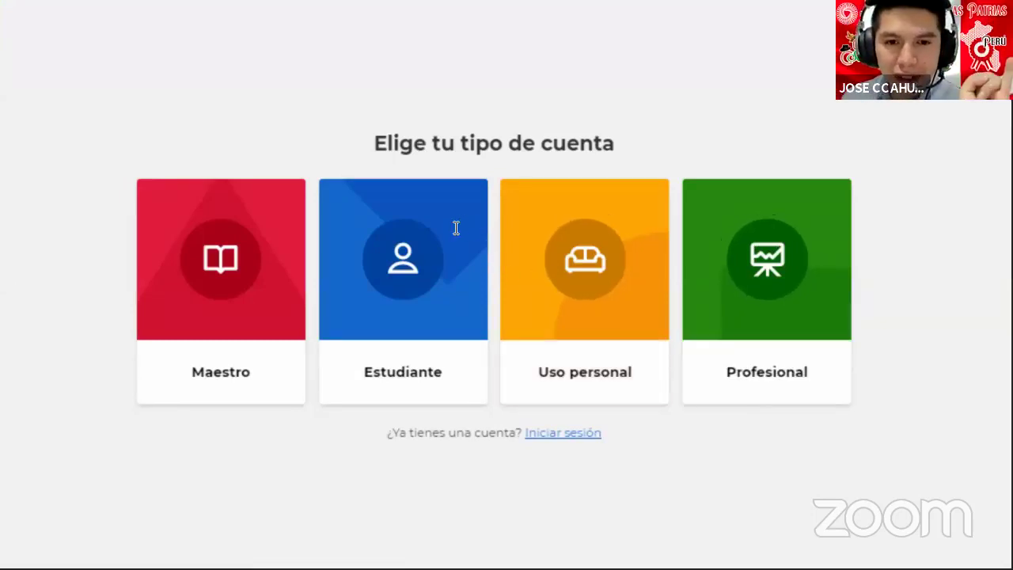
Choose the Maestro account type under 'Elige tu tipo de cuenta'.
drag(453, 231, 587, 236)
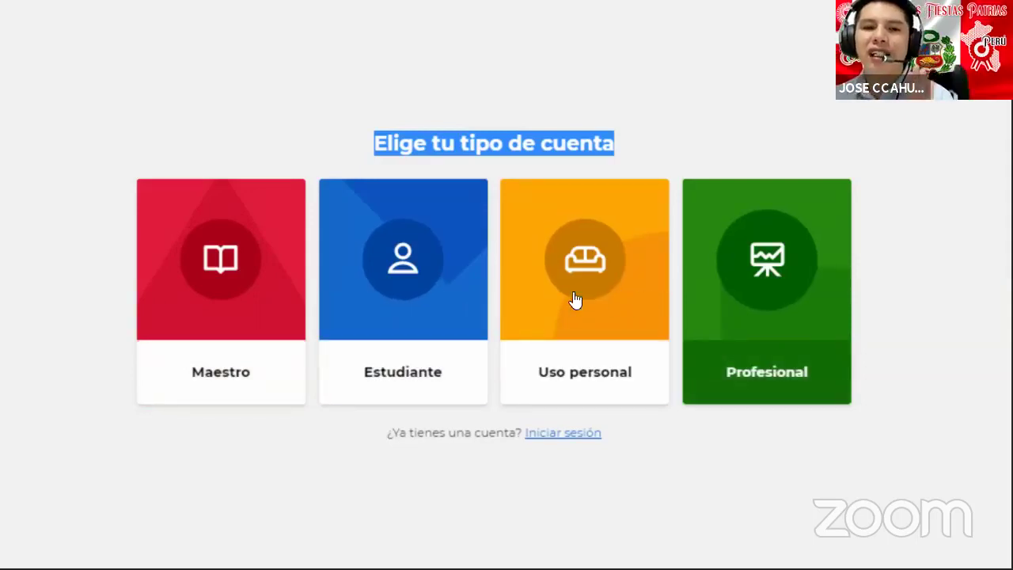
click(369, 293)
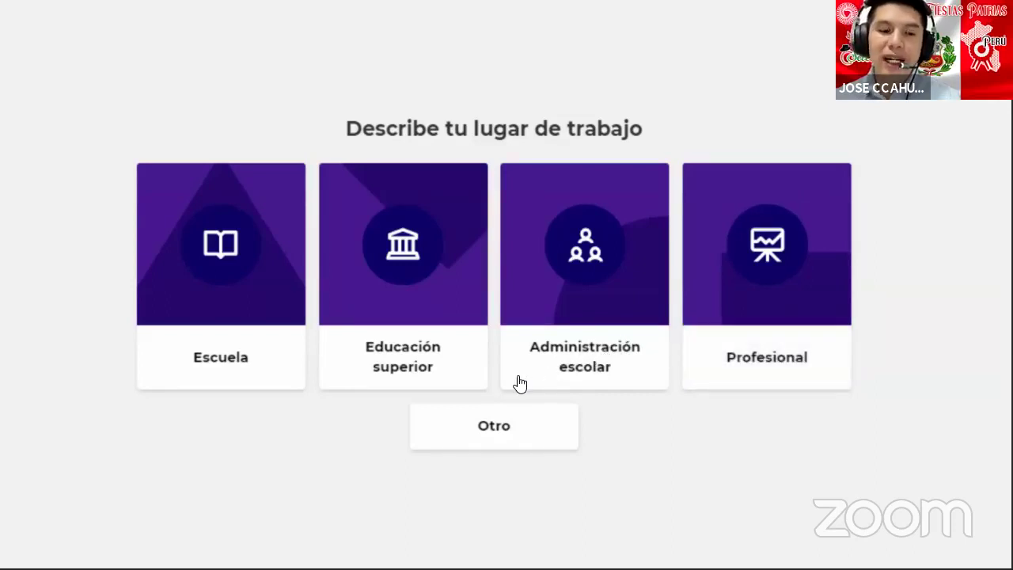
Pick a workplace type to reach the 'Crear una cuenta' form.
click(375, 309)
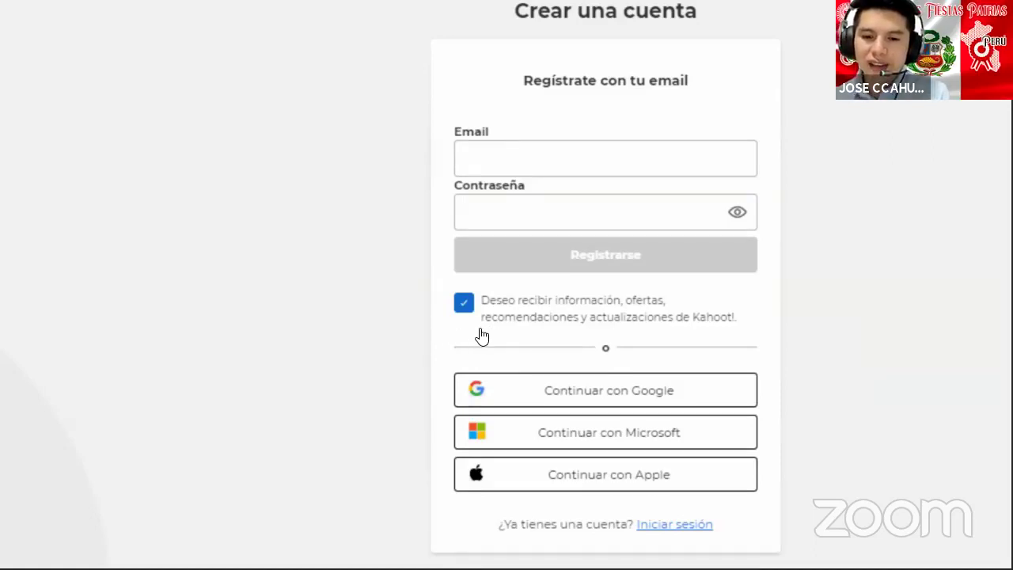
Log in to Kahoot with the selected school Google account.
scroll(483, 337, up, 2)
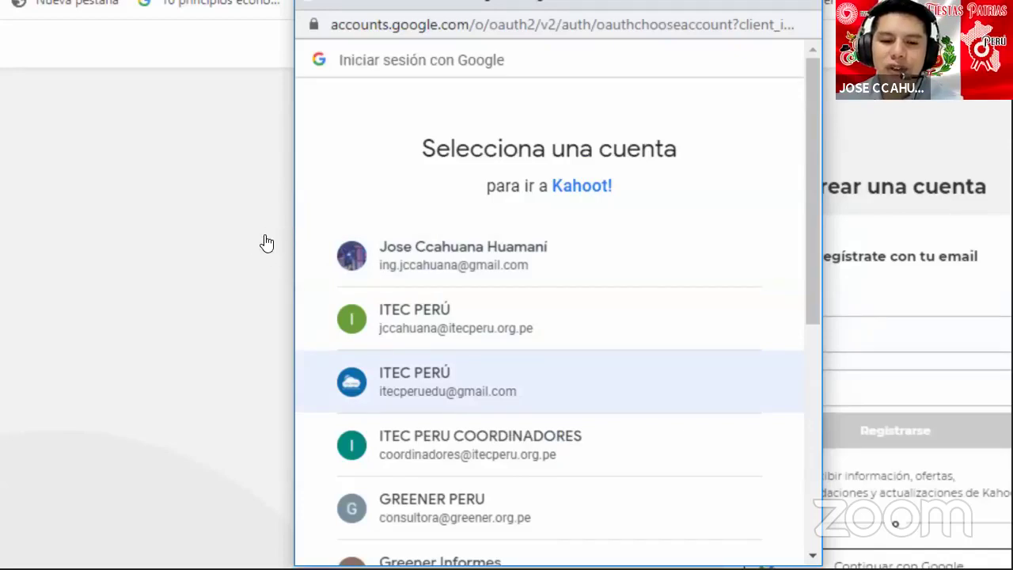
key(Return)
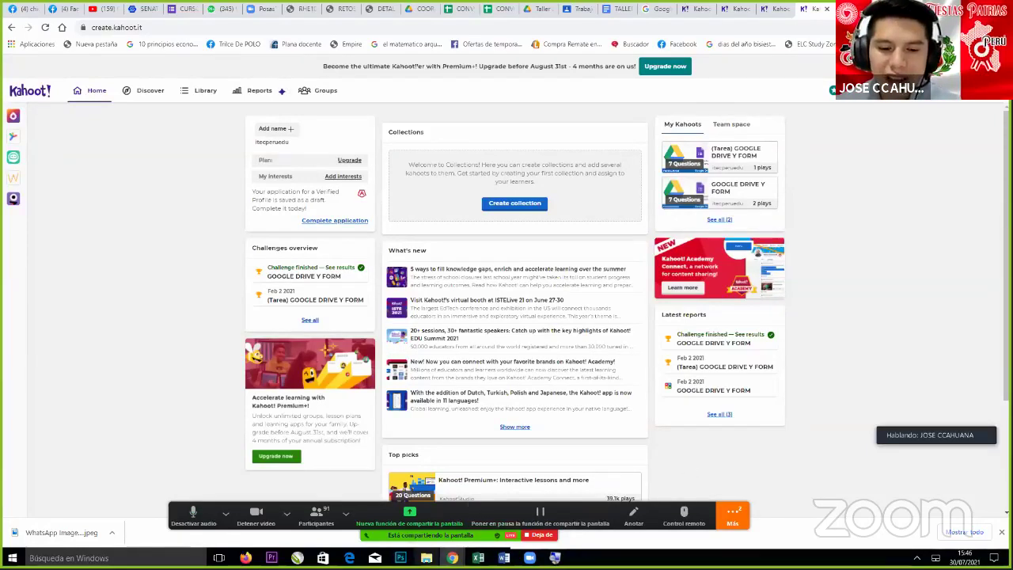
Open the pricing screenshot from Imágenes > kahoot in Photos and maximize it.
click(426, 558)
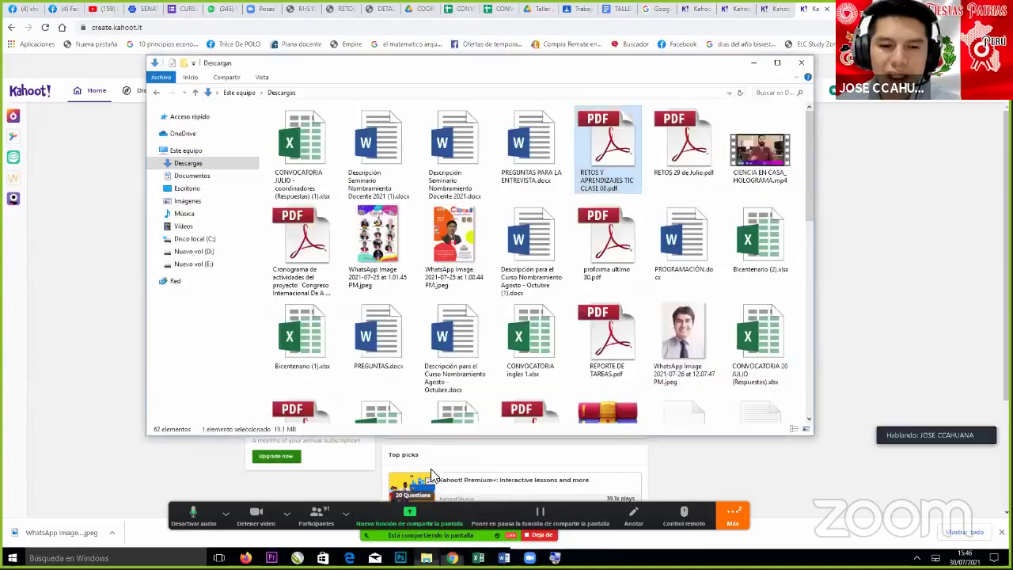
click(191, 202)
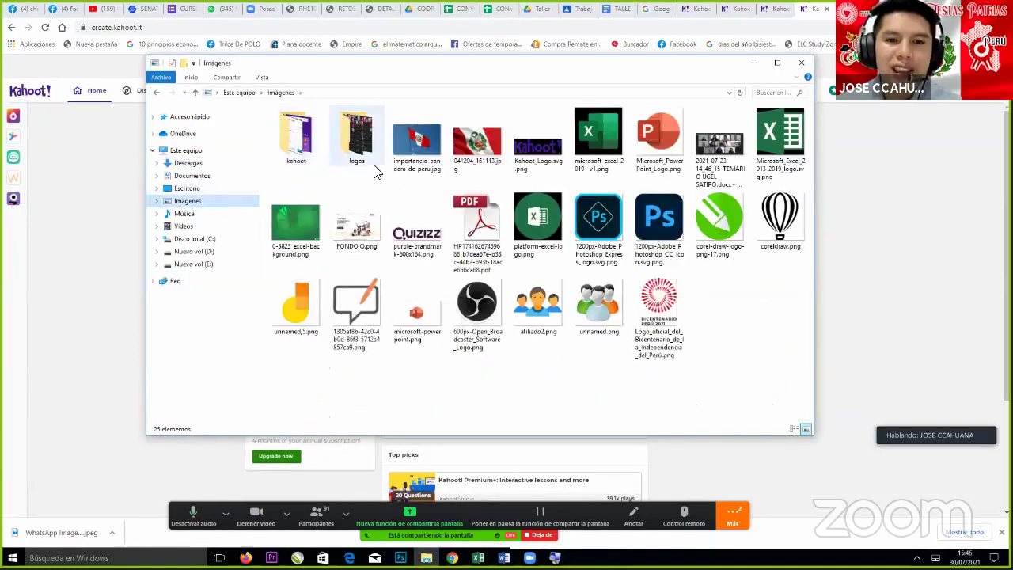
double_click(294, 147)
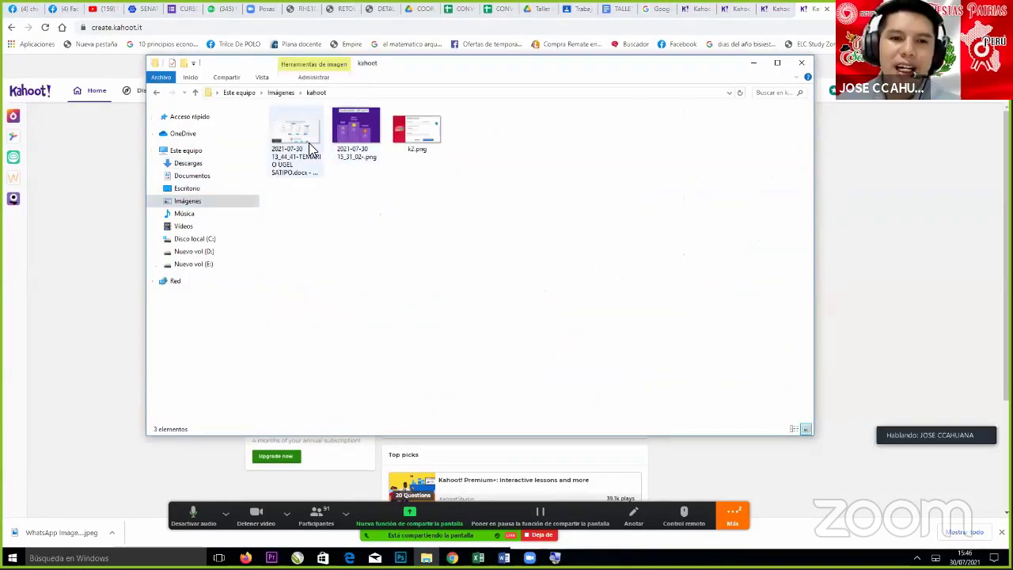
click(310, 149)
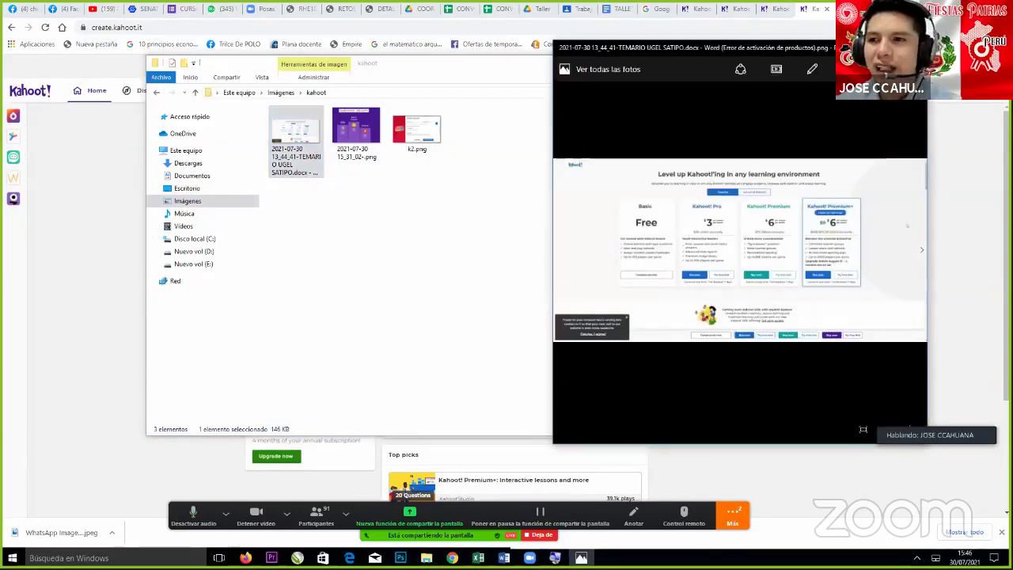
click(874, 48)
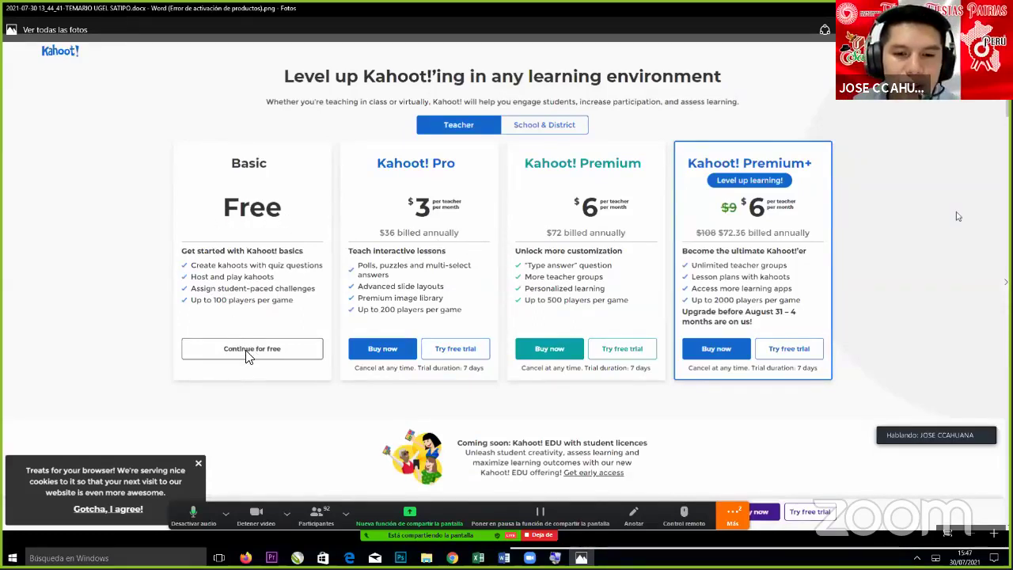
Advance to the 'TALLER KAHOOT - UGEL SATIPO' podium results screenshot.
key(Right)
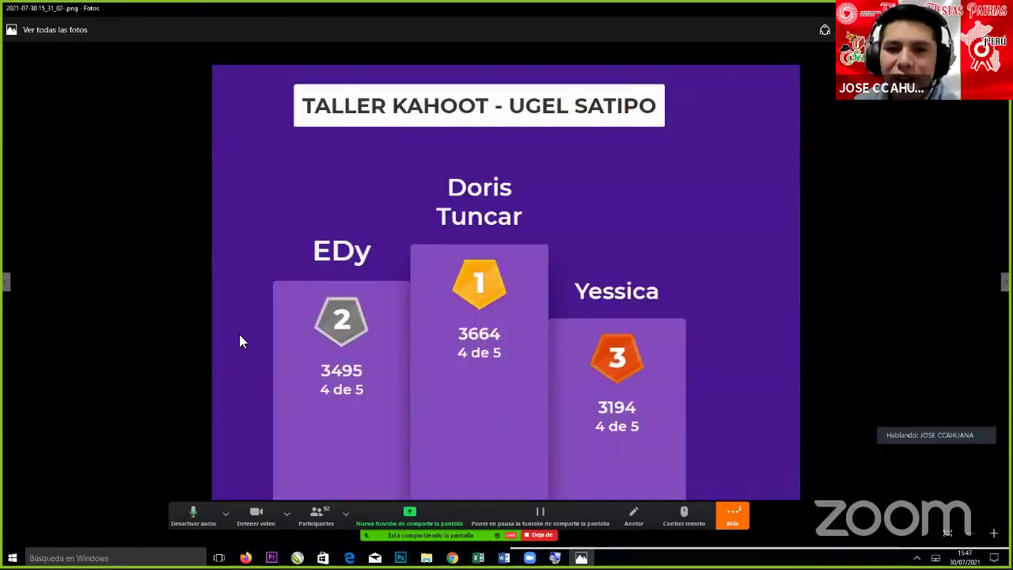
Advance to k2.png, the 'Welcome to Kahoot!' sign-up screenshot.
key(Right)
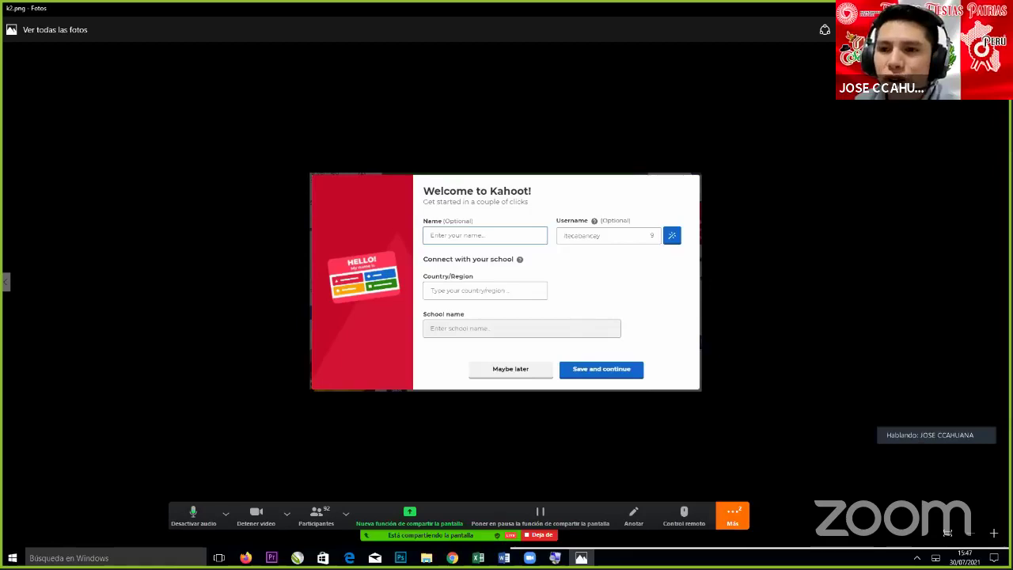
Close the Photos viewer and minimize File Explorer to show the Kahoot dashboard again.
click(999, 8)
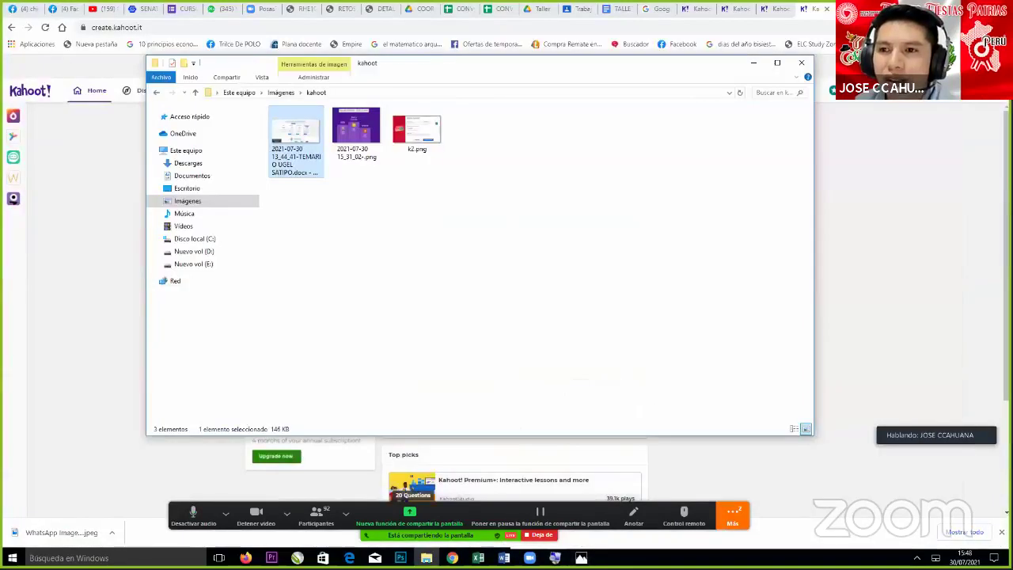
click(756, 68)
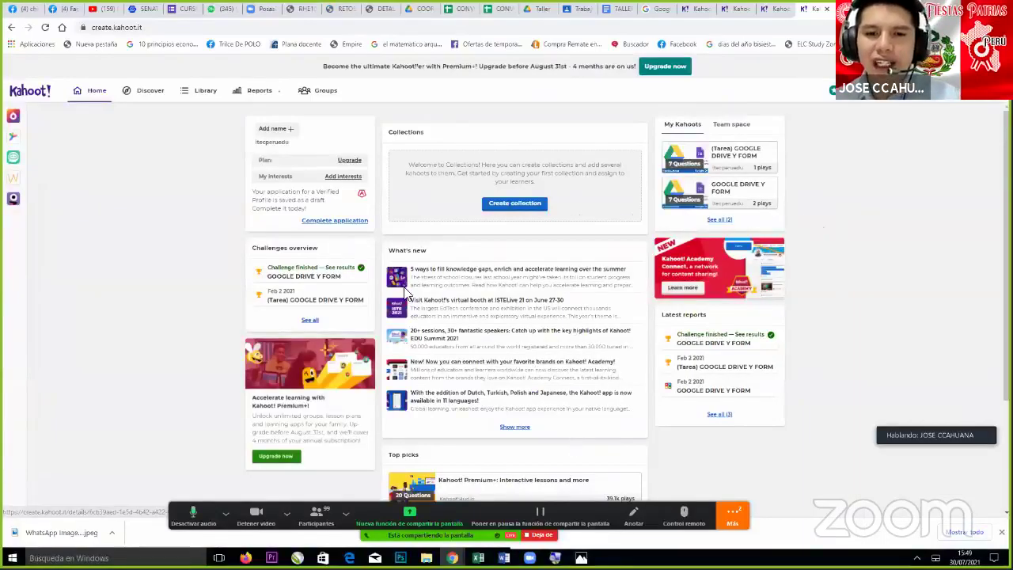
Open the Zoom meeting chat from Más (Alt+H) to read the participants' 'Sí' replies.
click(733, 511)
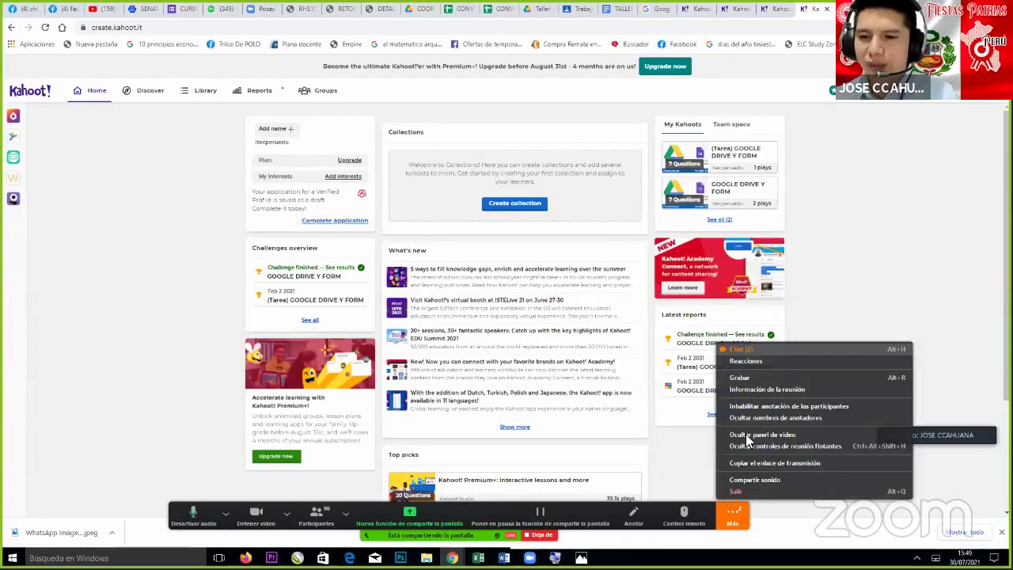
key(alt+h)
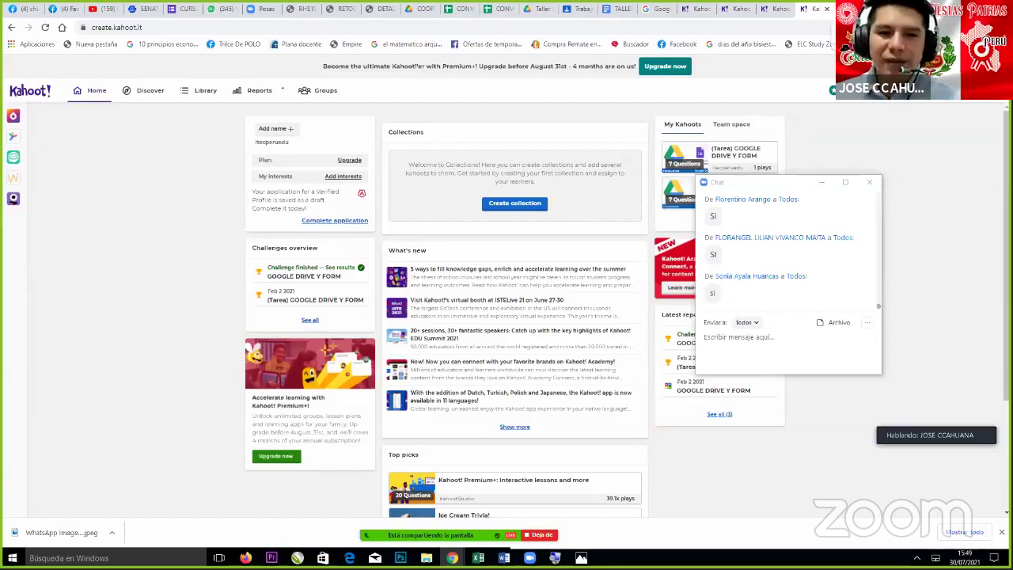
key(ctrl+Tab)
Check the UGEL Satipo live stream comments on Facebook, then return to the Kahoot tab.
click(612, 276)
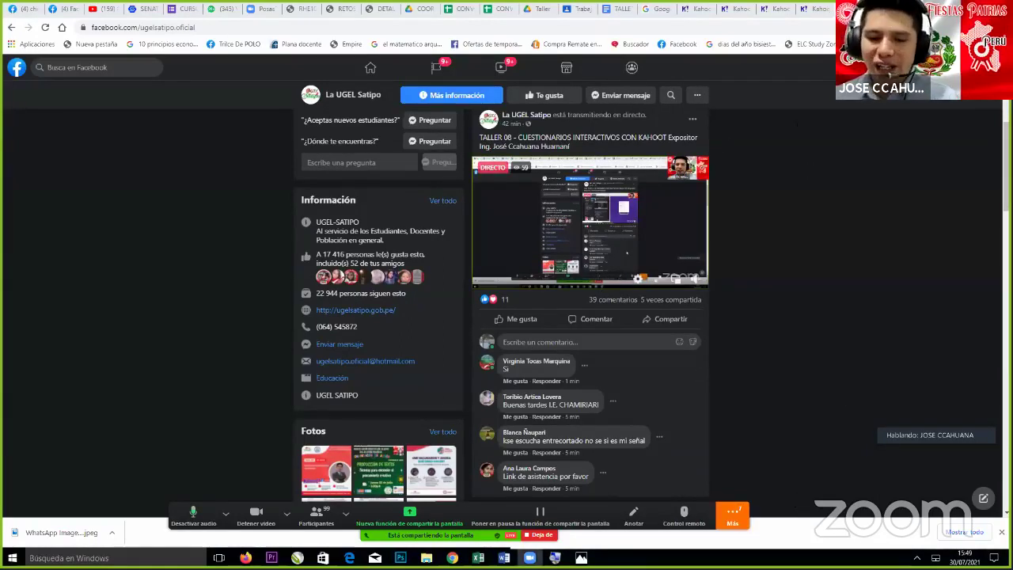
click(807, 11)
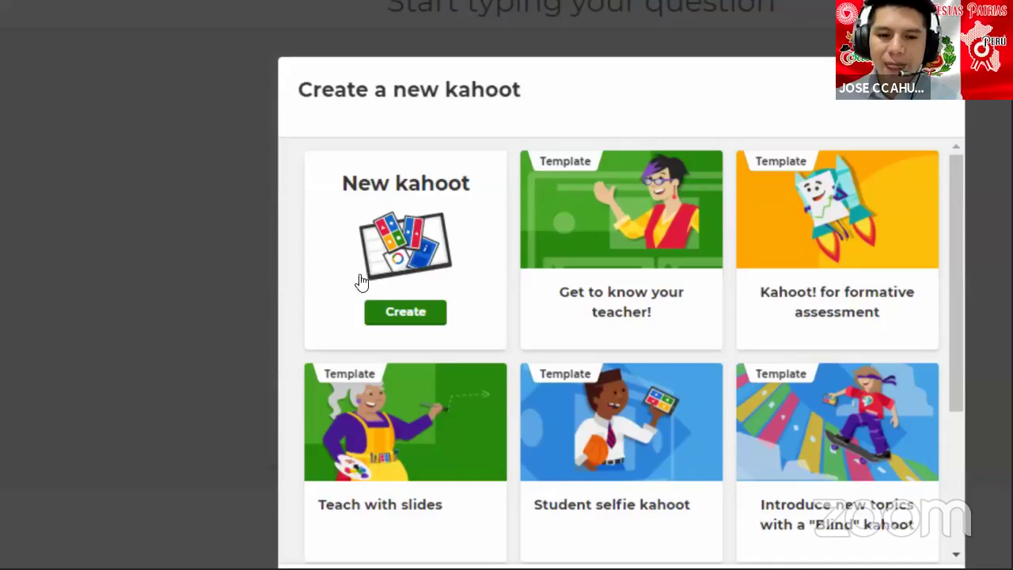
Create a blank New kahoot with one empty 20-second Quiz question.
click(402, 278)
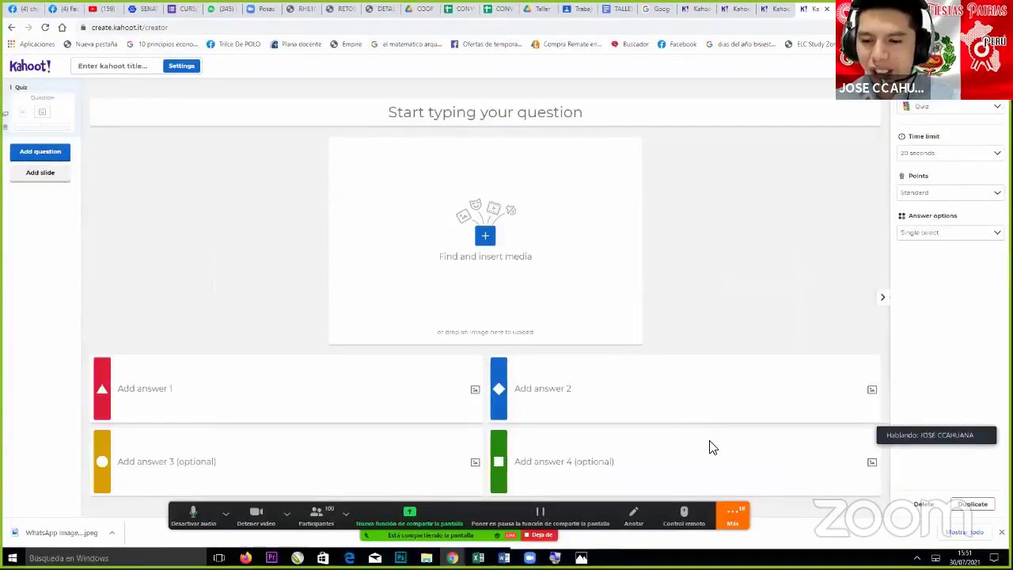
key(alt+h)
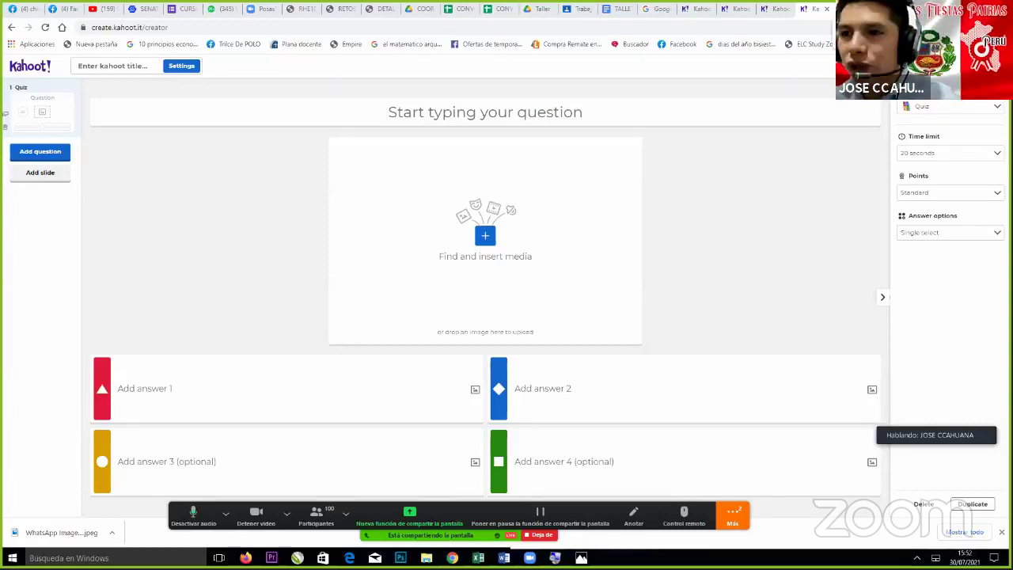
Scroll through the UGEL Satipo Facebook live page, then go back to the Kahoot summary dialog.
key(ctrl+Tab)
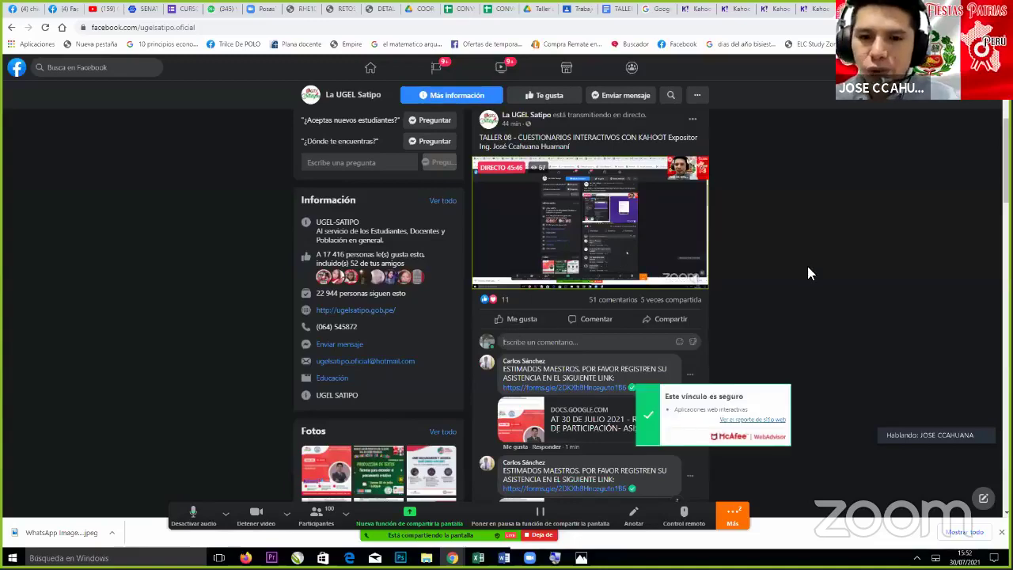
scroll(771, 332, down, 3)
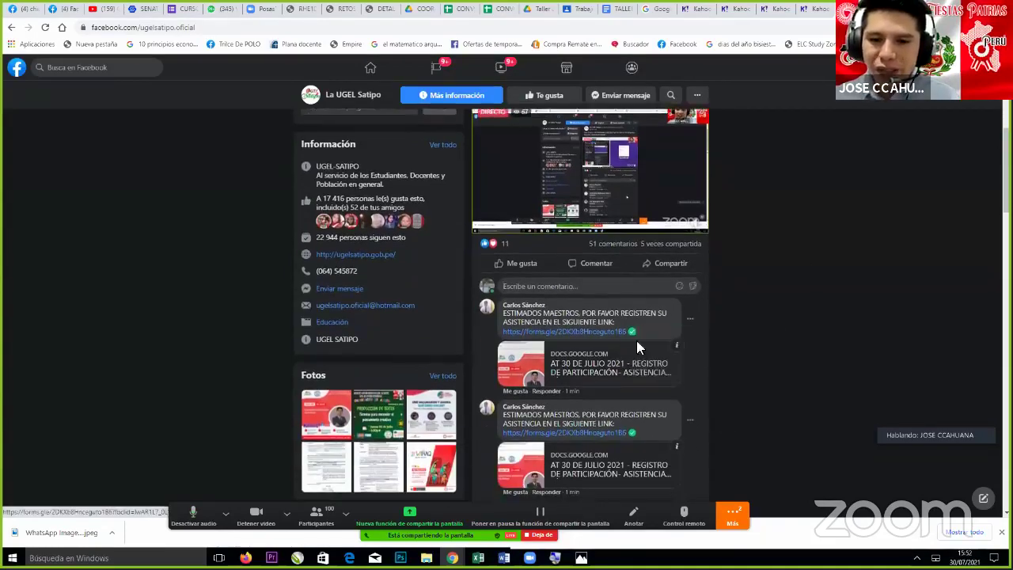
scroll(701, 331, down, 1)
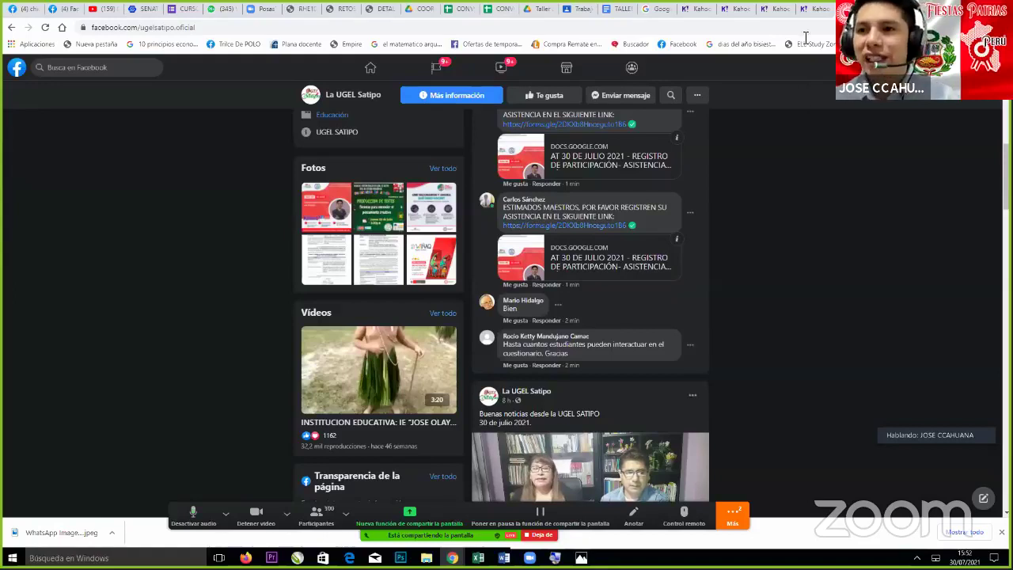
click(809, 10)
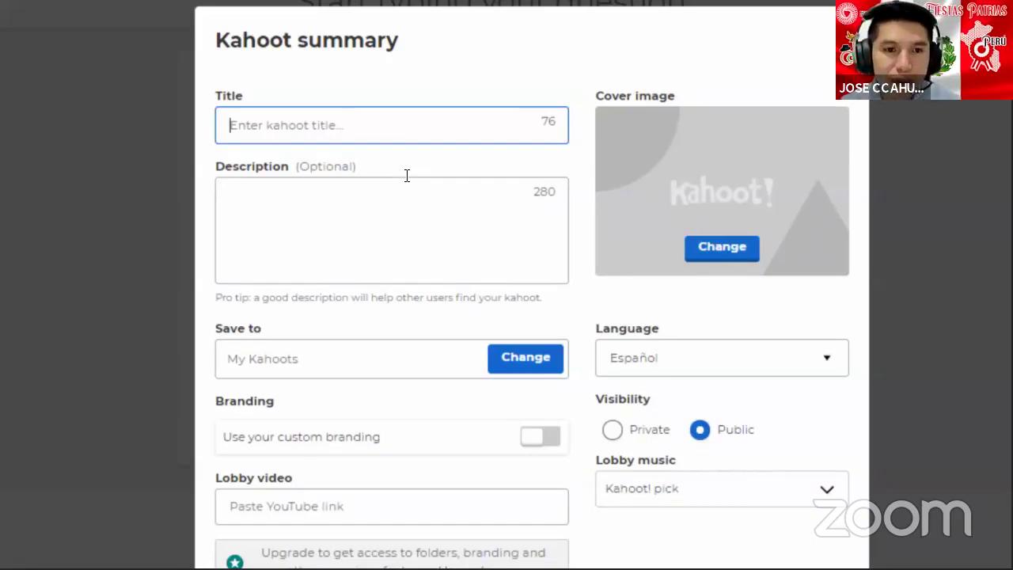
Enter 'TALLER PRÁCTICO CON KAHOOT!' as the kahoot title, correcting the typos.
text(A)
key(BackSpace)
text(T)
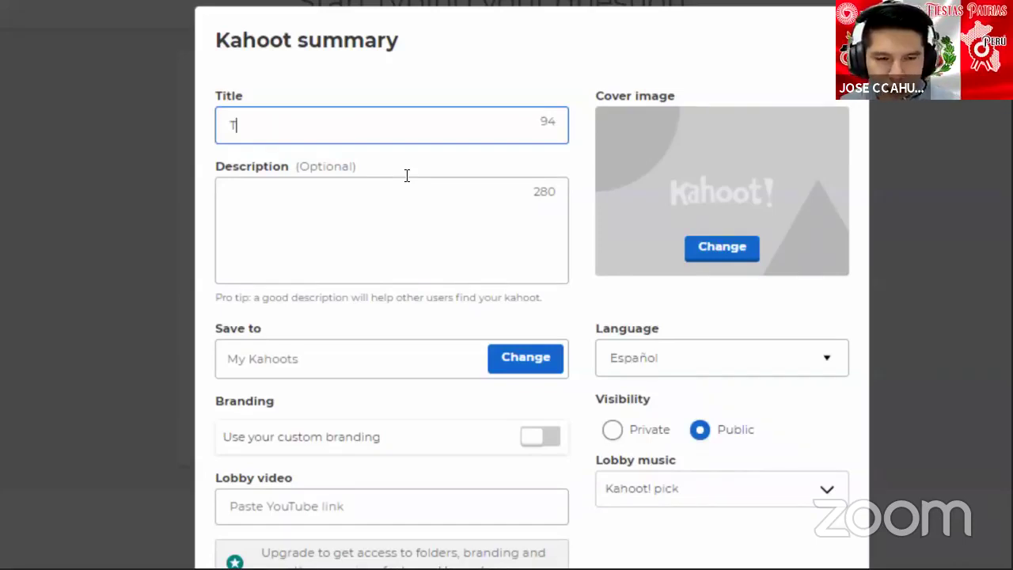
text(ALLE)
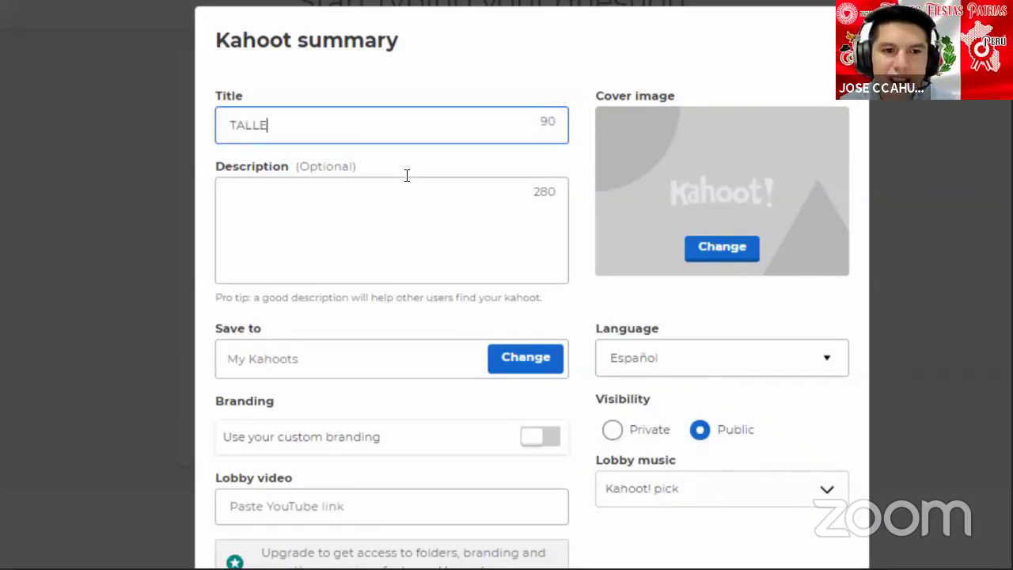
text(R PRÁCTICO )
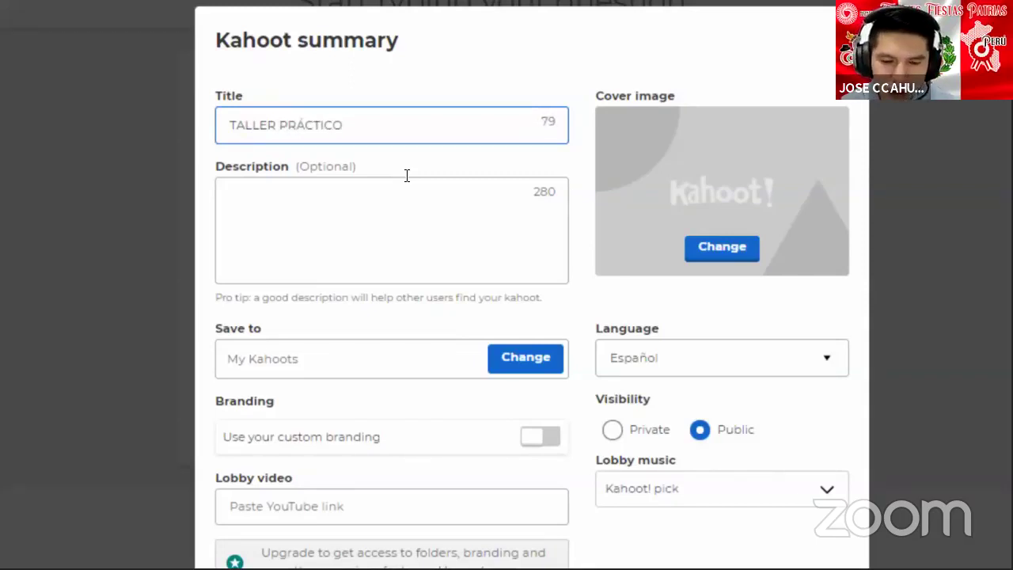
text(CON KAOO)
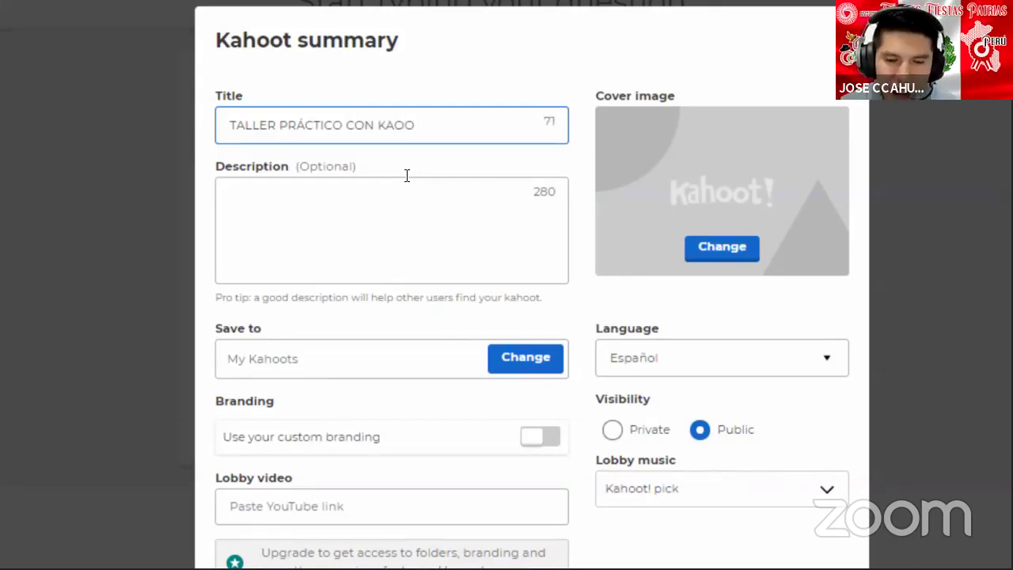
text(H)
key(BackSpace)
key(BackSpace)
key(BackSpace)
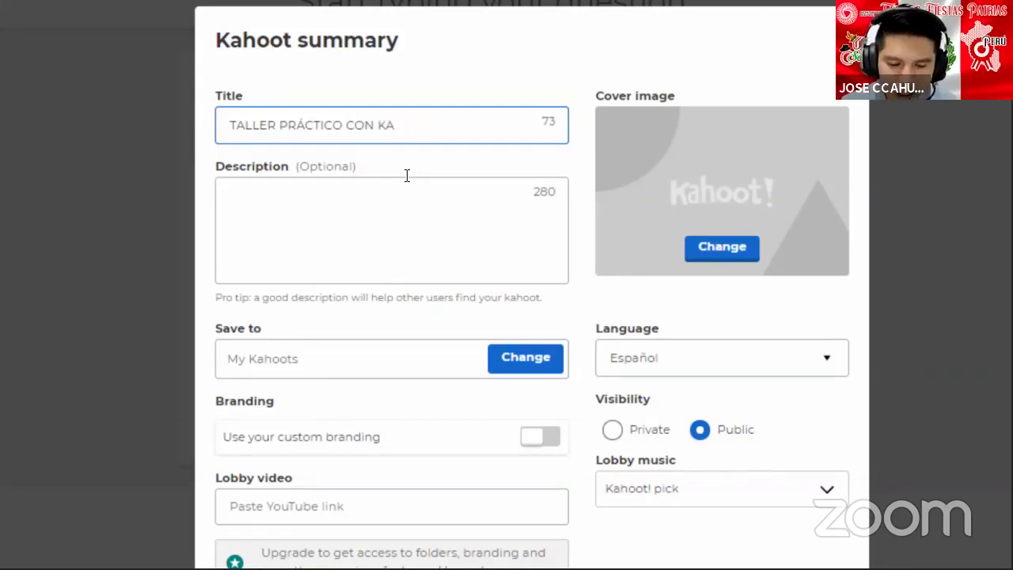
text(HOOT!)
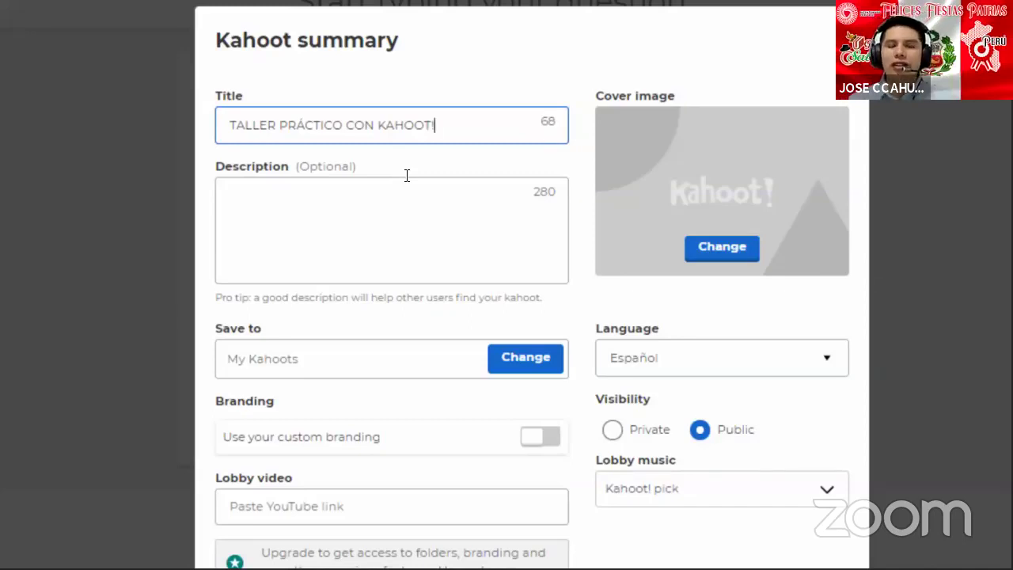
click(433, 217)
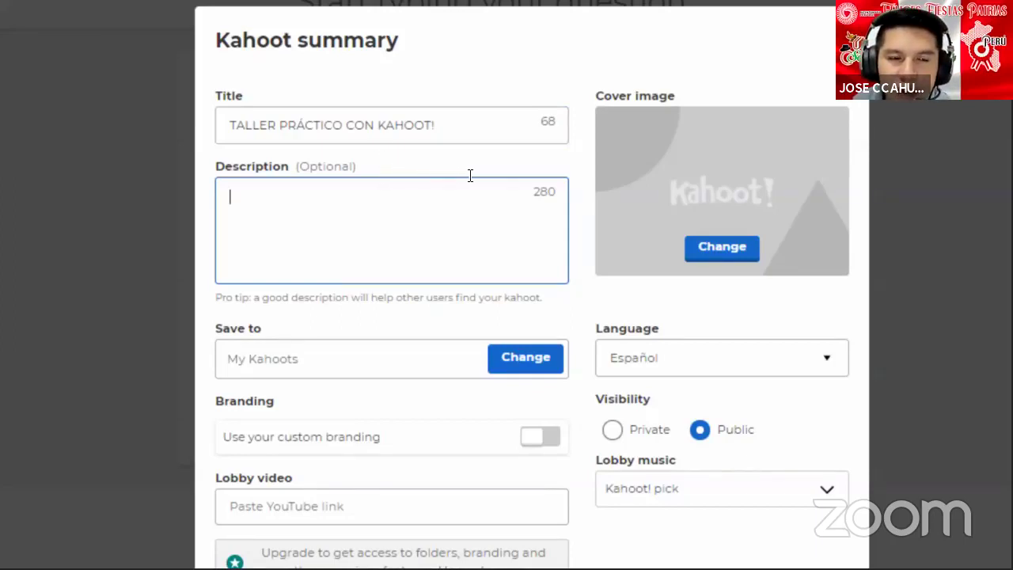
key(shift+Tab)
click(443, 176)
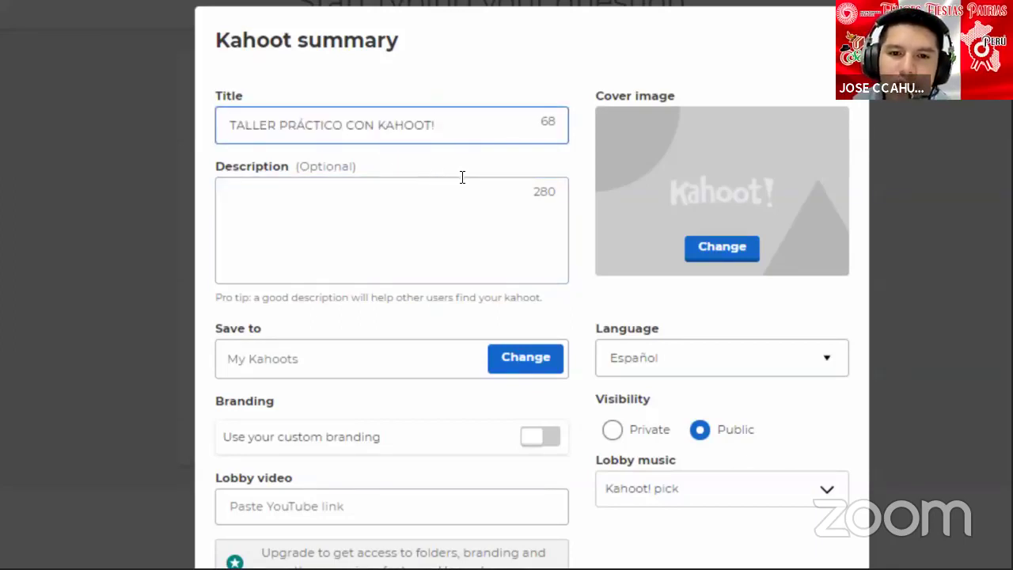
drag(462, 176, 353, 176)
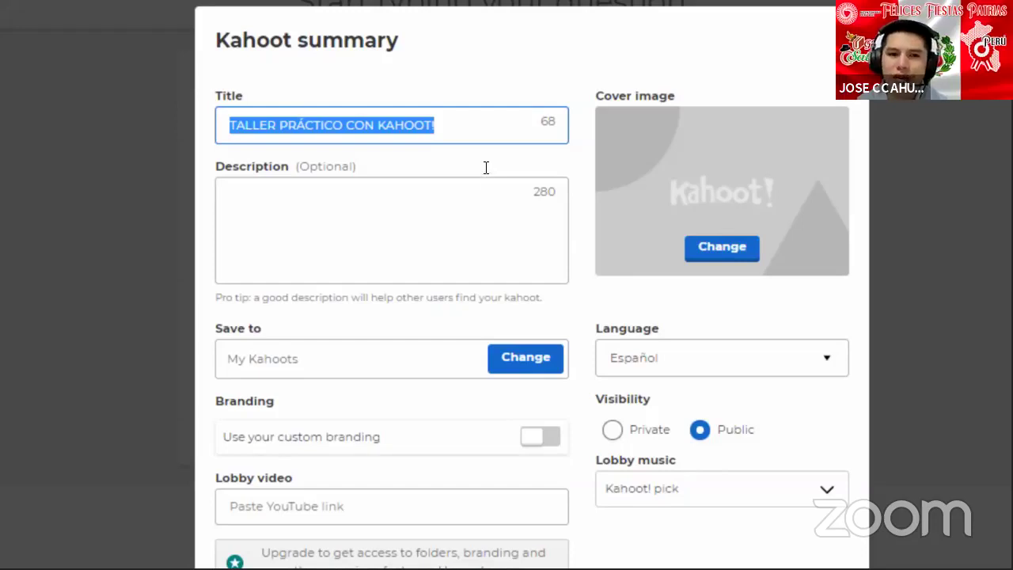
key(End)
key(shift+Left)
key(shift+Left)
key(shift+Left)
key(shift+Left)
key(shift+Left)
key(shift+Left)
key(shift+Left)
key(shift+Left)
key(shift+Left)
key(shift+Left)
key(shift+Left)
key(shift+Left)
key(shift+Left)
key(shift+Left)
key(shift+Left)
key(shift+Left)
key(shift+Left)
key(shift+Left)
key(shift+Left)
key(shift+Left)
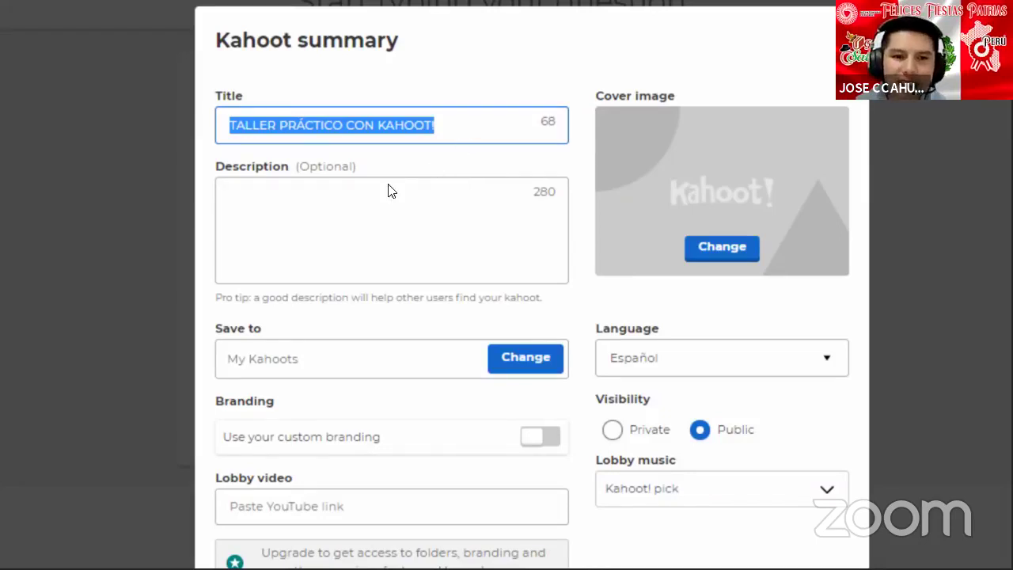
click(314, 125)
key(ctrl+a)
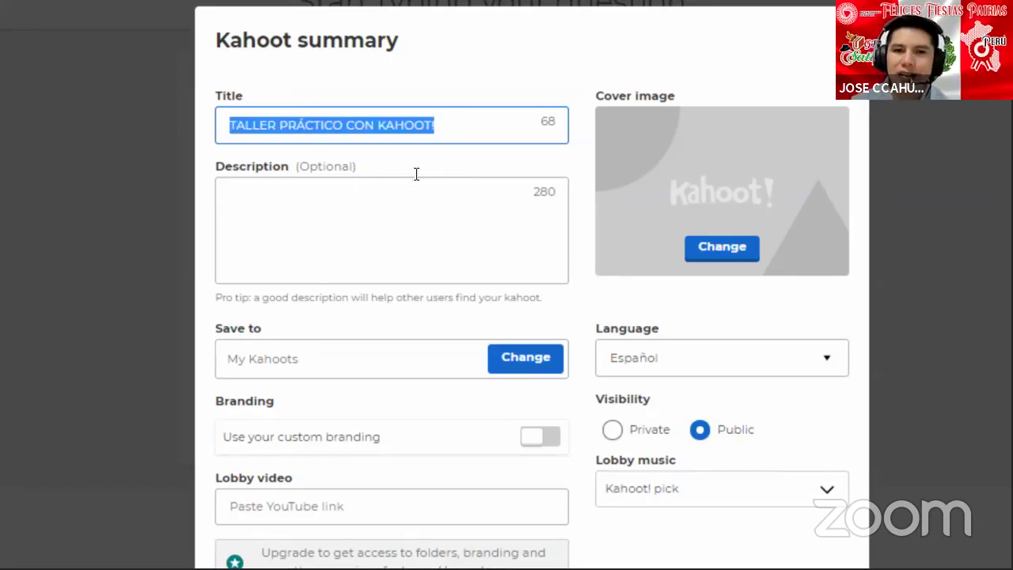
click(394, 208)
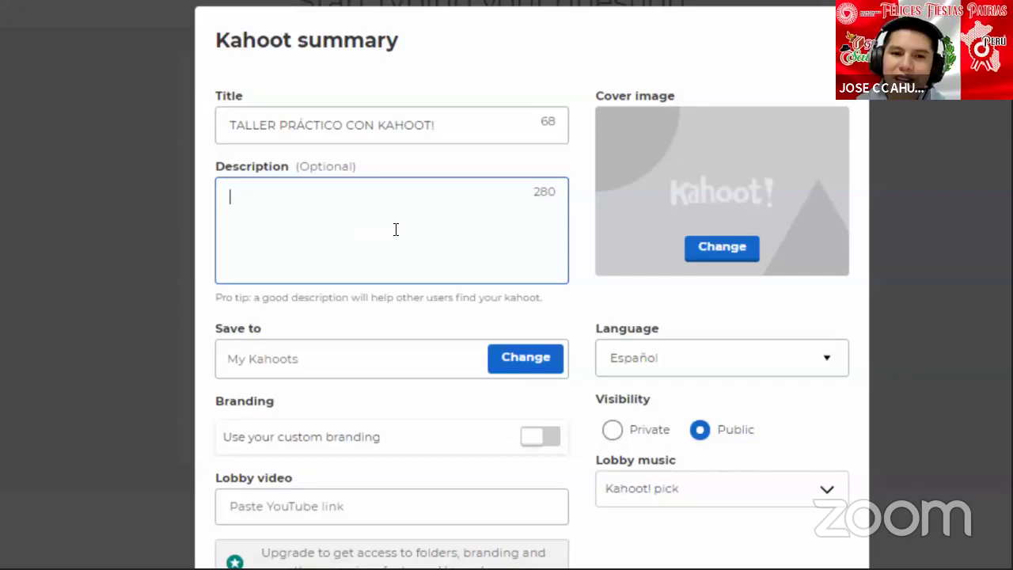
key(shift+Tab)
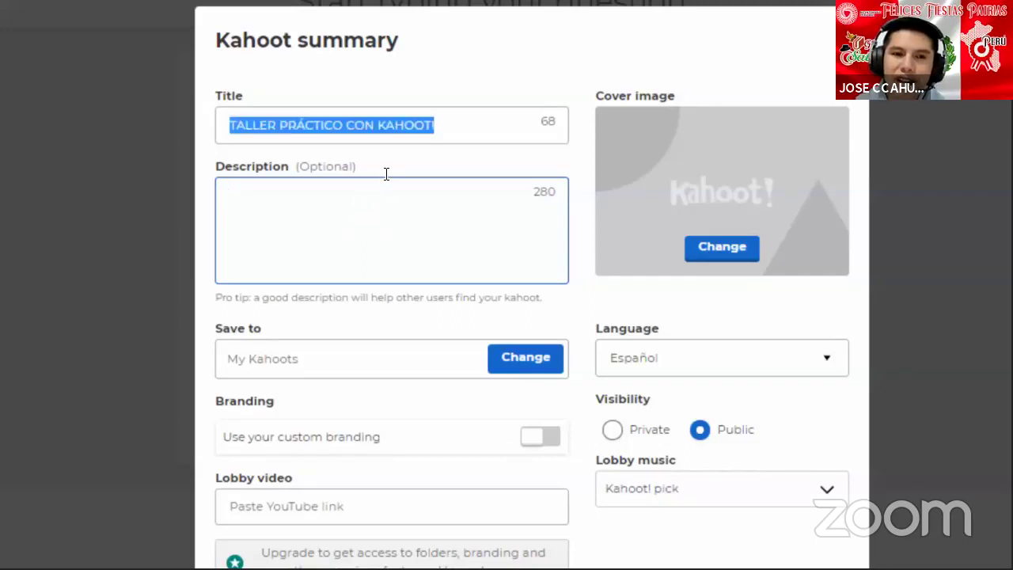
click(408, 222)
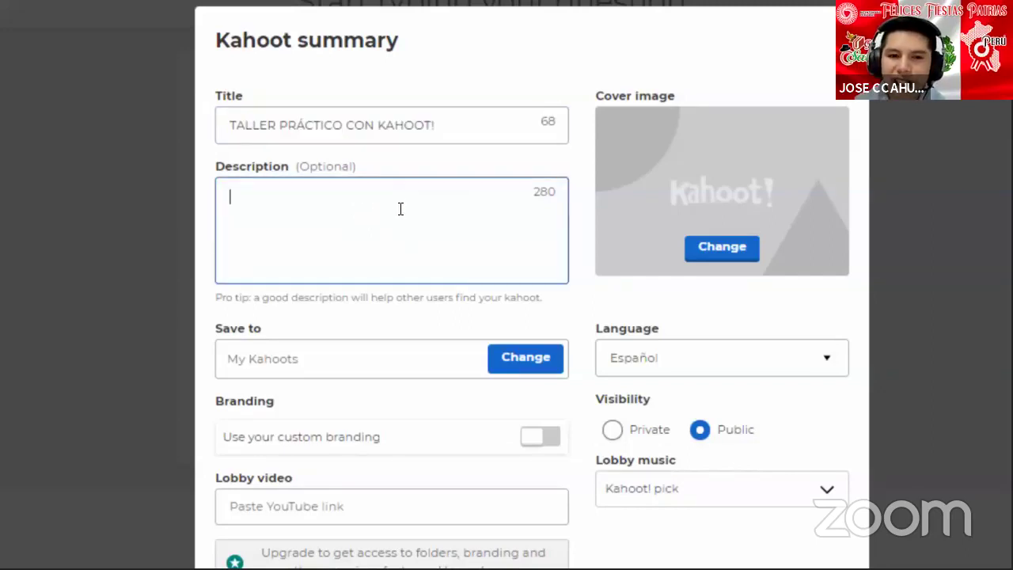
drag(299, 166, 342, 166)
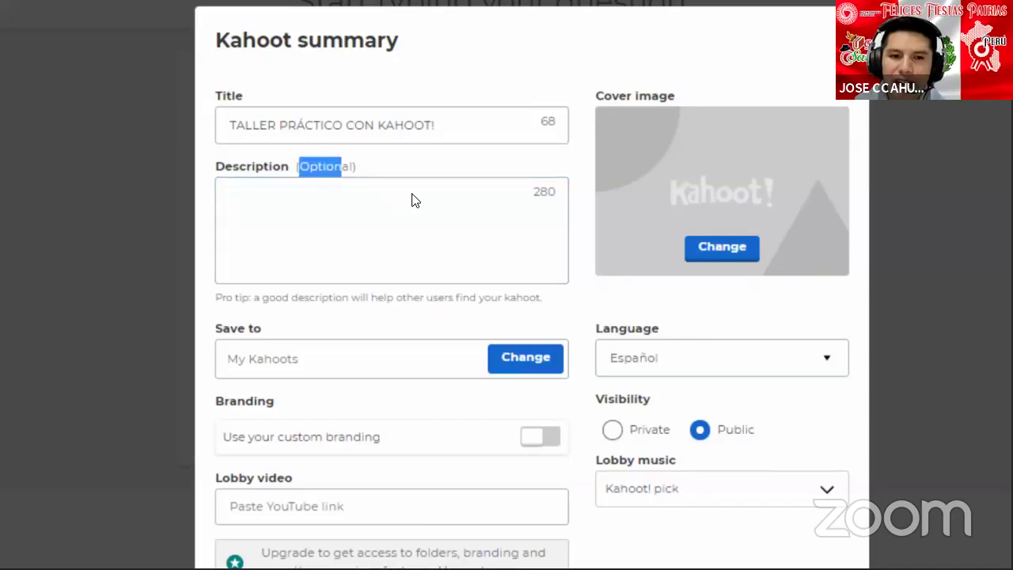
click(432, 230)
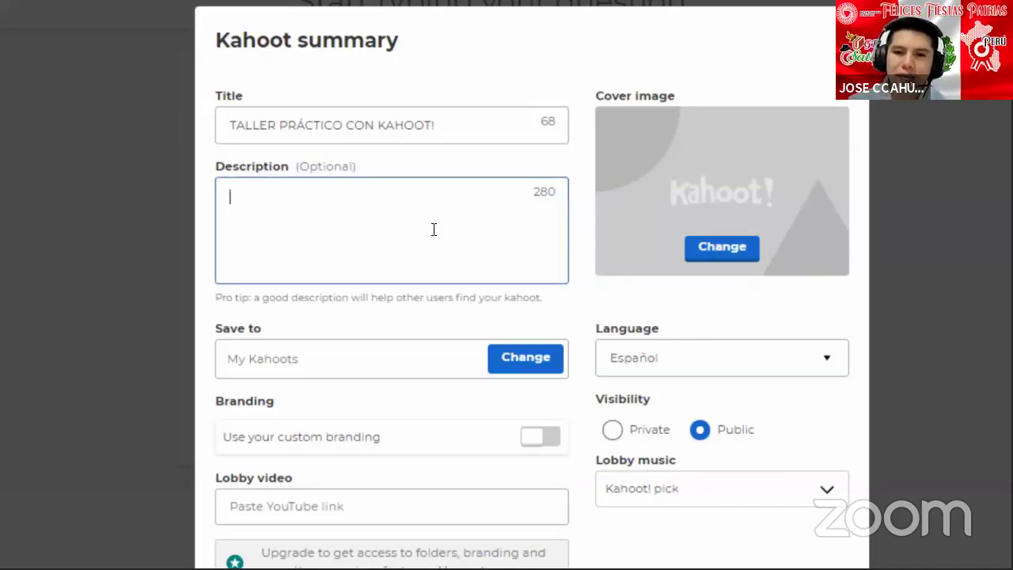
drag(509, 216, 519, 216)
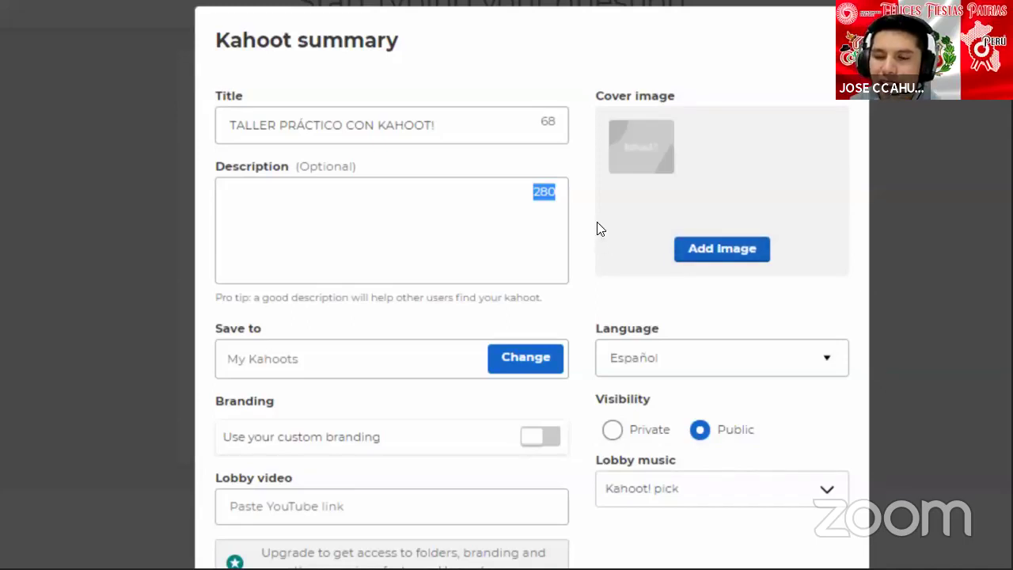
Choose Upload image under Cover image to bring up the Abrir file dialog.
click(603, 242)
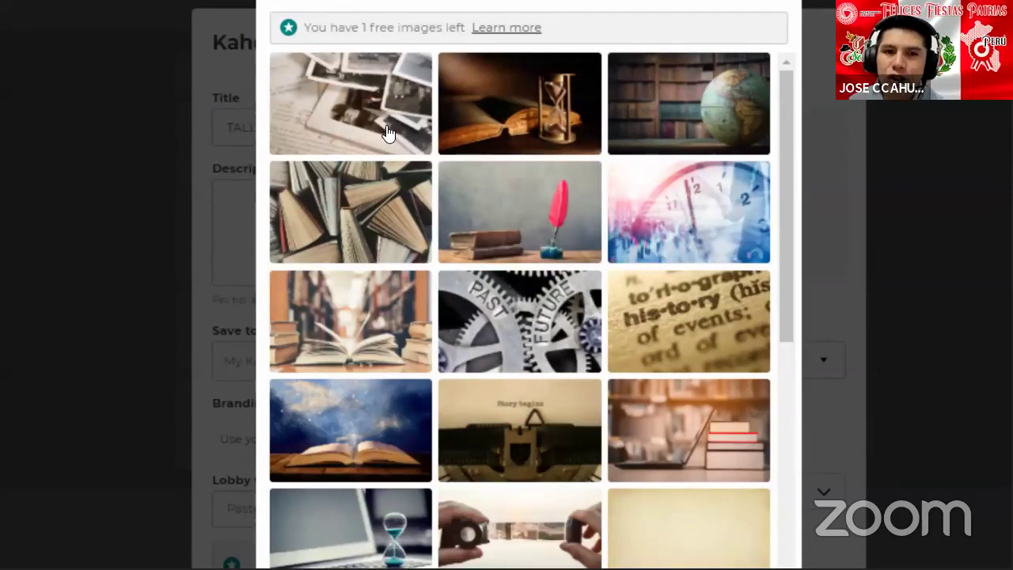
scroll(511, 299, down, 1)
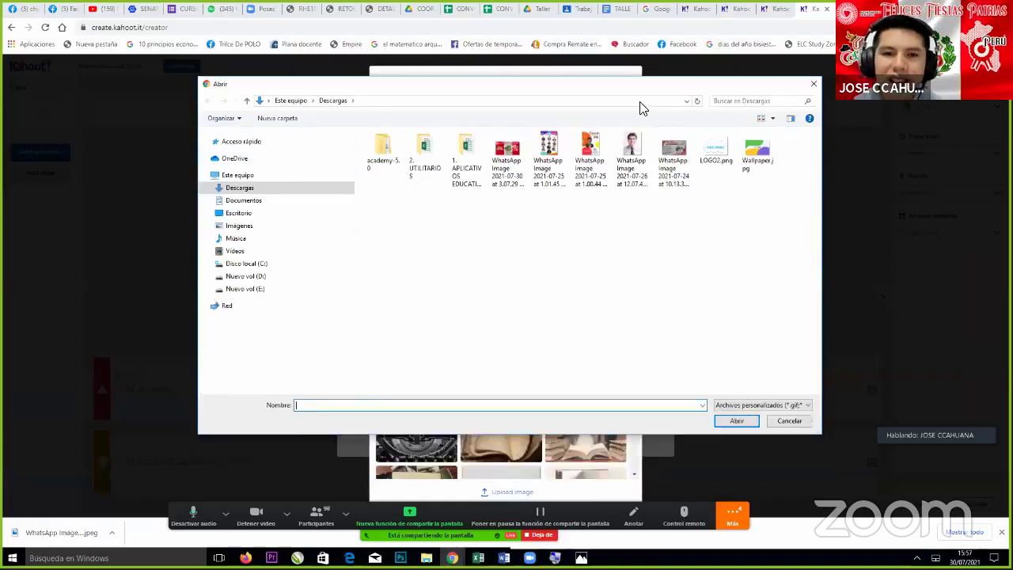
Upload importancia-bandera-de-peru.jpg from the Imágenes folder as the cover image.
click(256, 226)
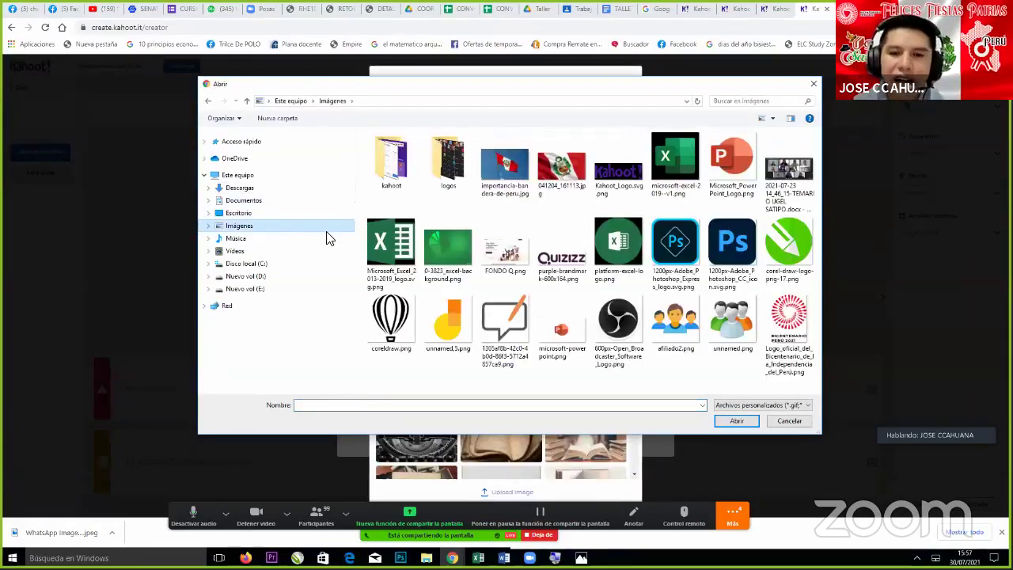
click(497, 169)
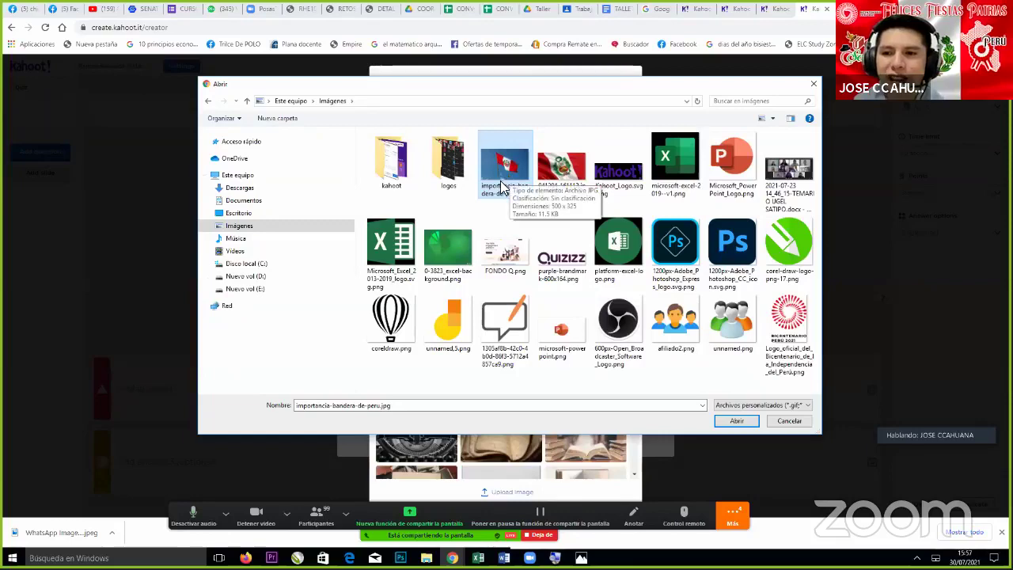
click(735, 424)
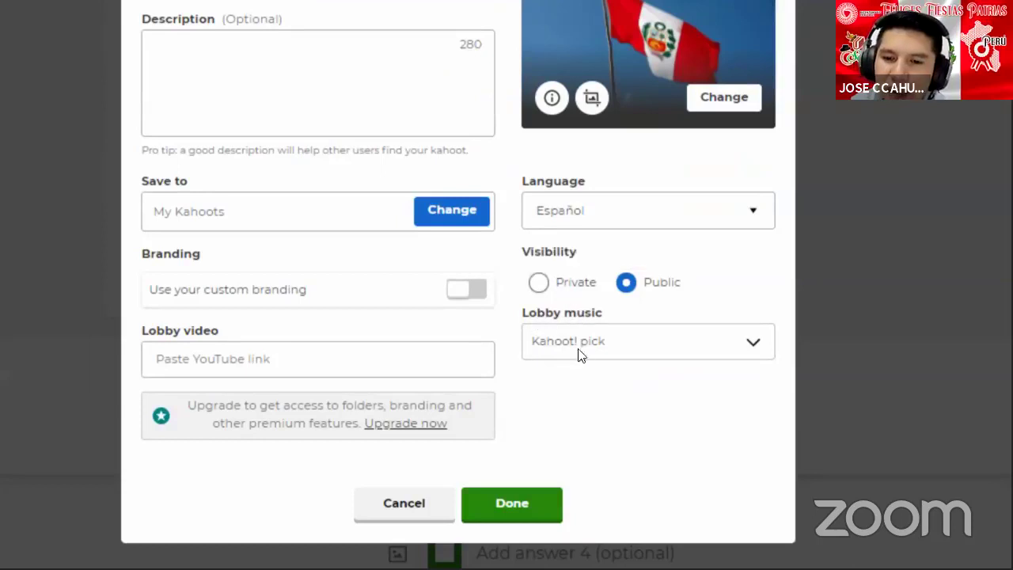
Keep visibility Public and lobby music on Kahoot! pick, leaving the lobby video link empty.
key(Left)
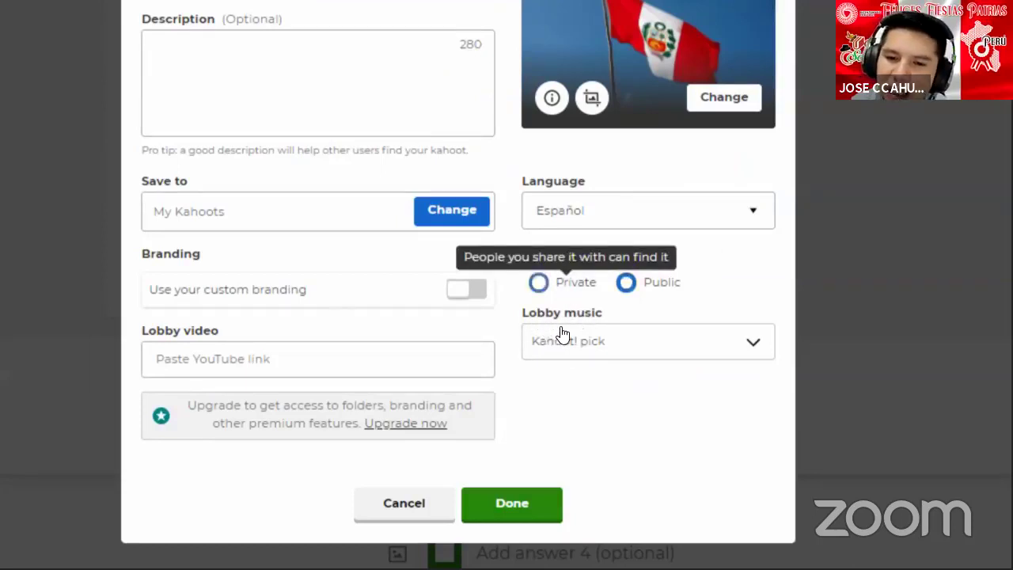
key(Right)
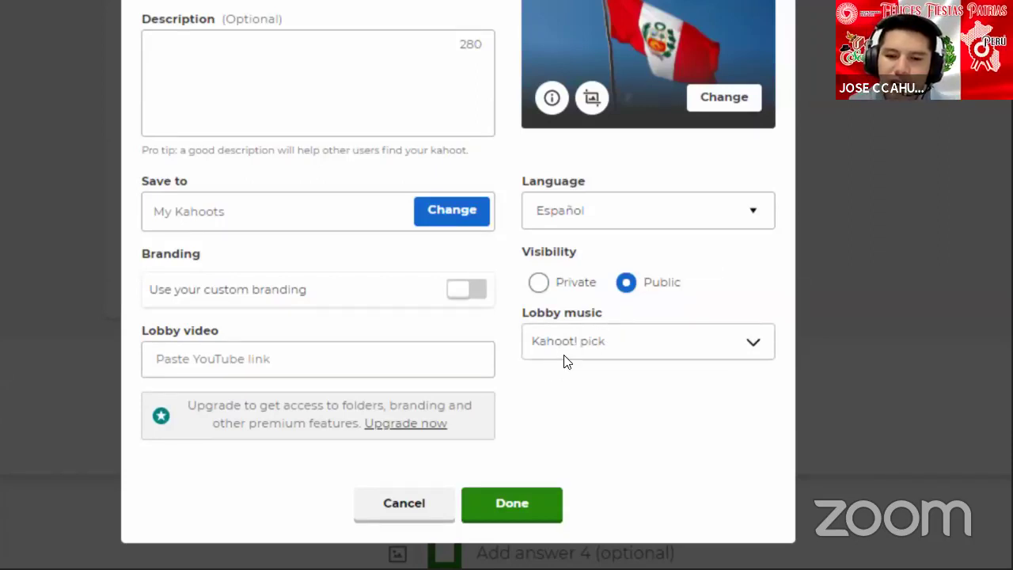
click(597, 356)
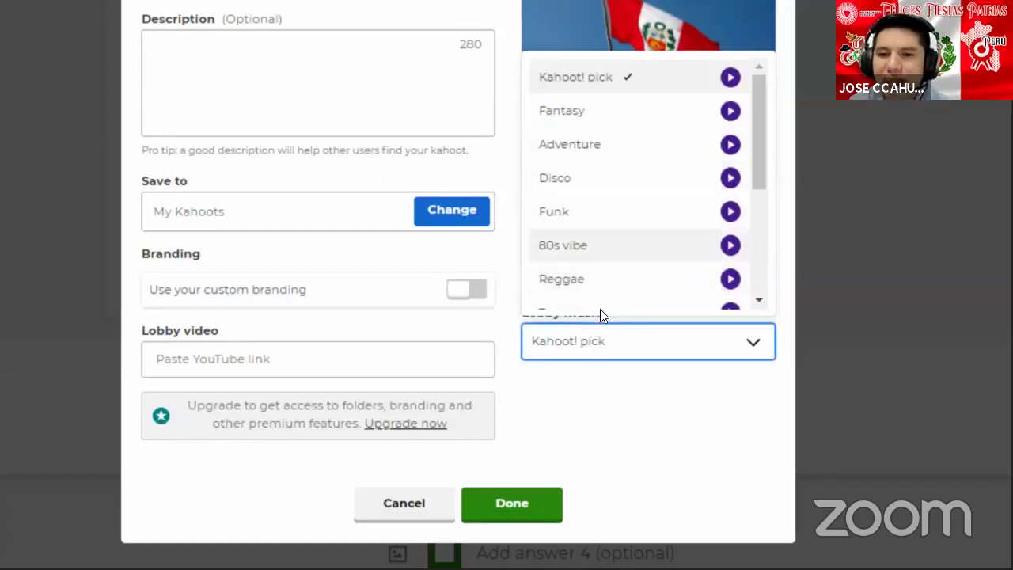
click(605, 360)
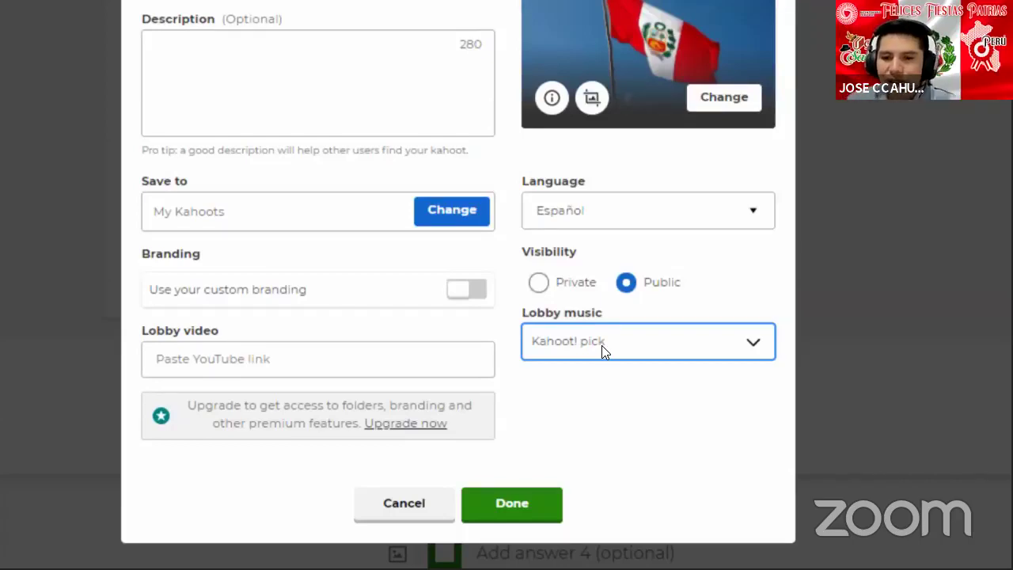
click(573, 358)
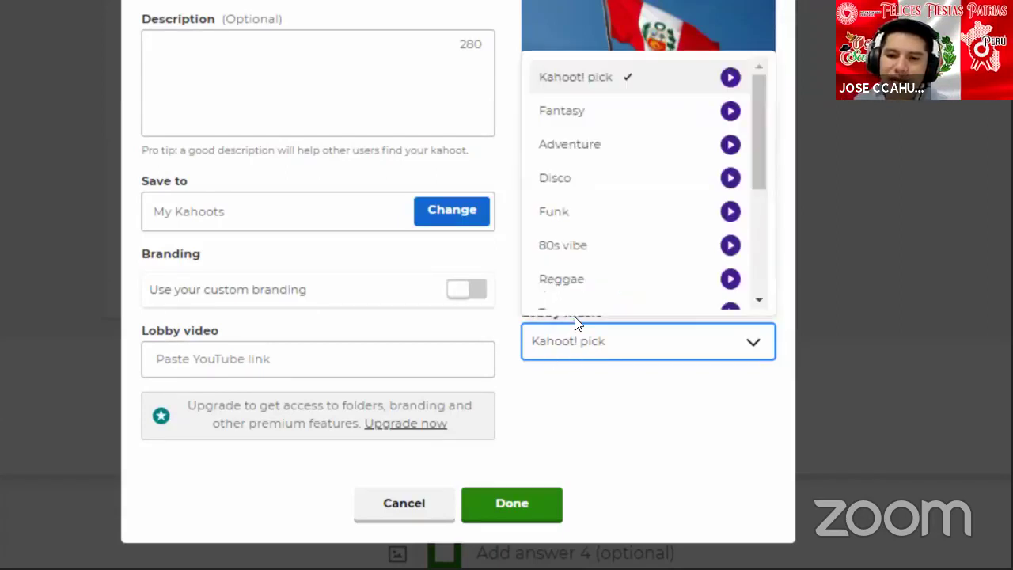
scroll(575, 317, up, 1)
click(581, 362)
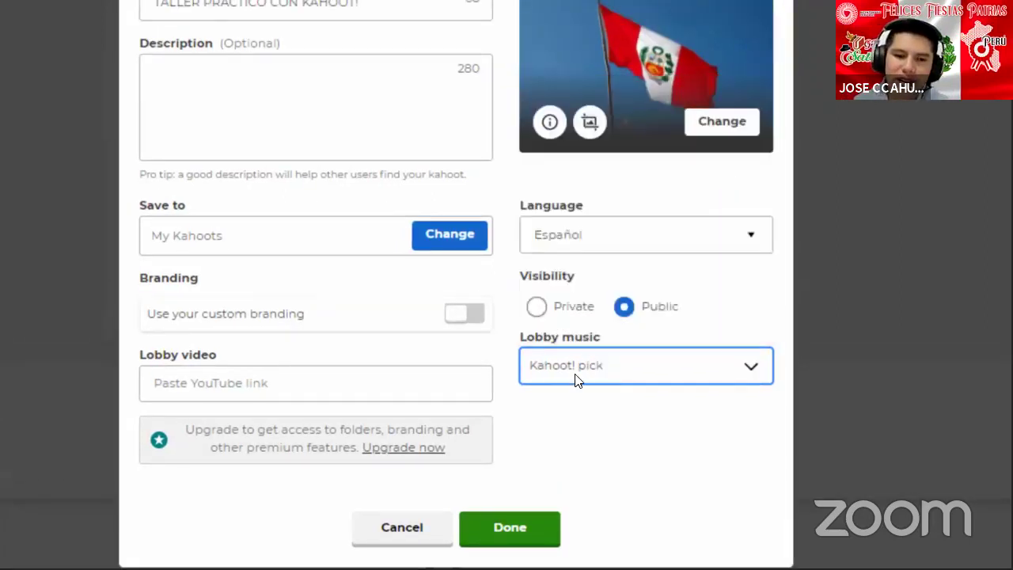
click(391, 366)
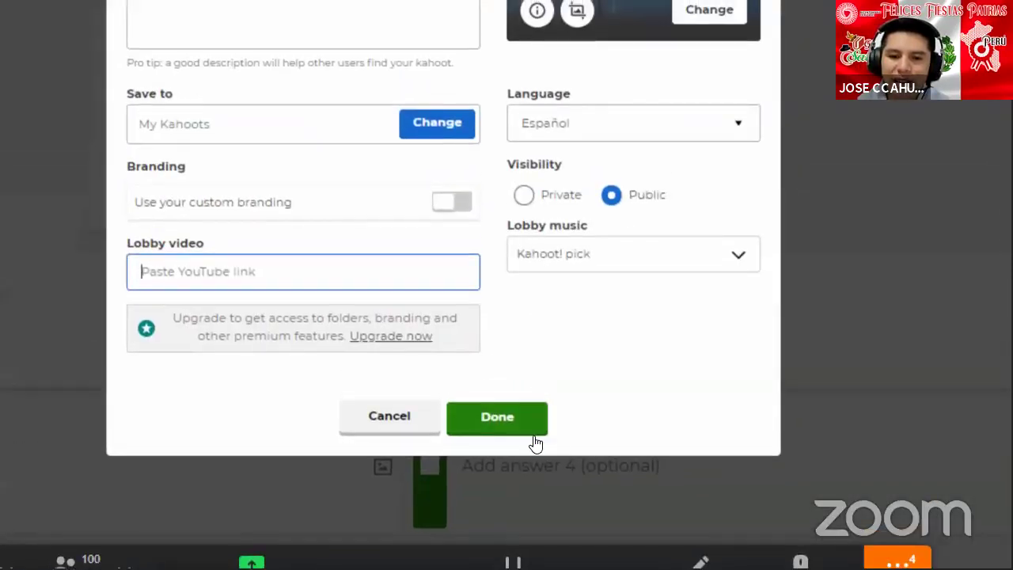
click(541, 342)
Close the summary with Done and select the blank question text field.
click(536, 442)
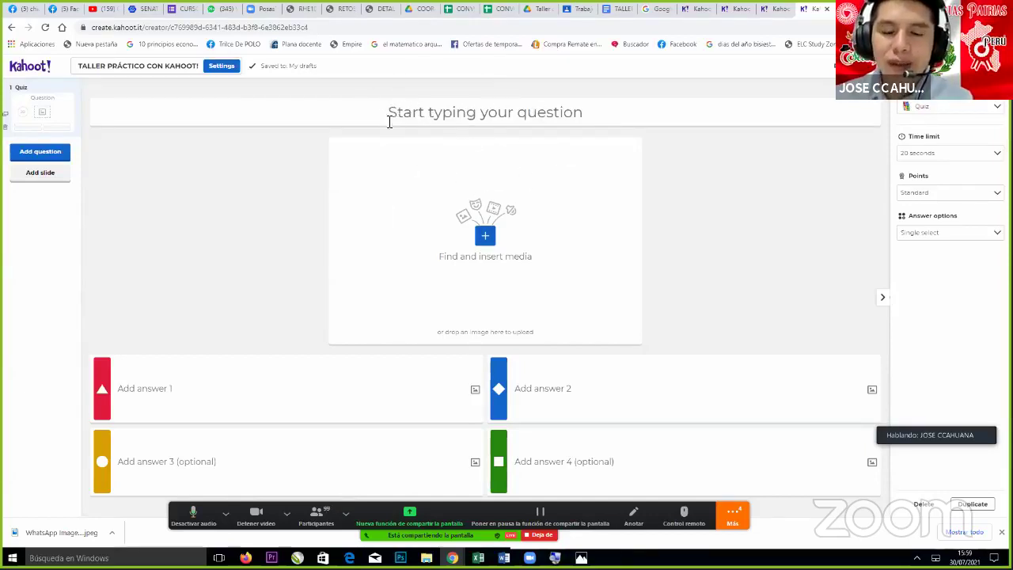
click(467, 117)
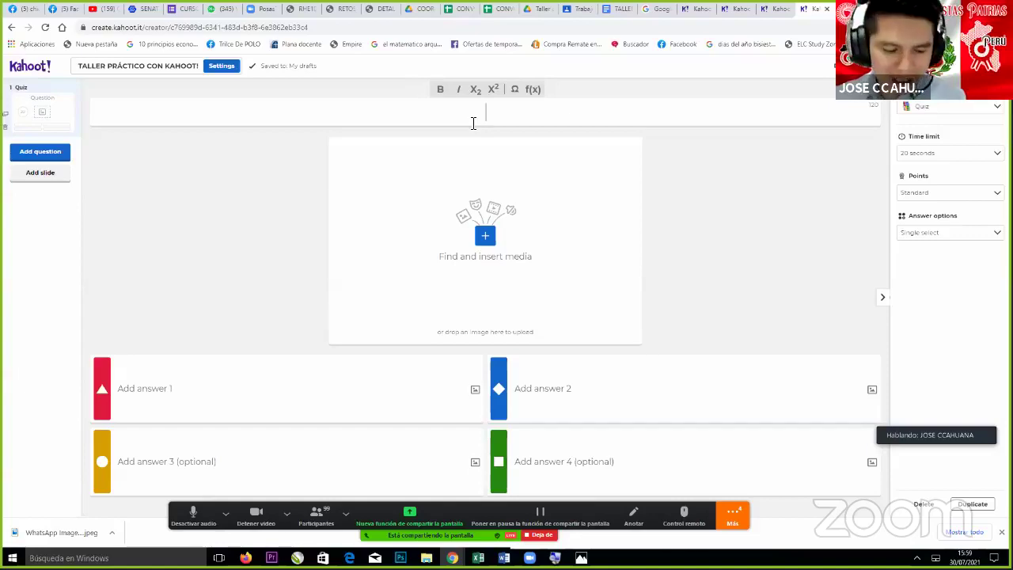
key(super)
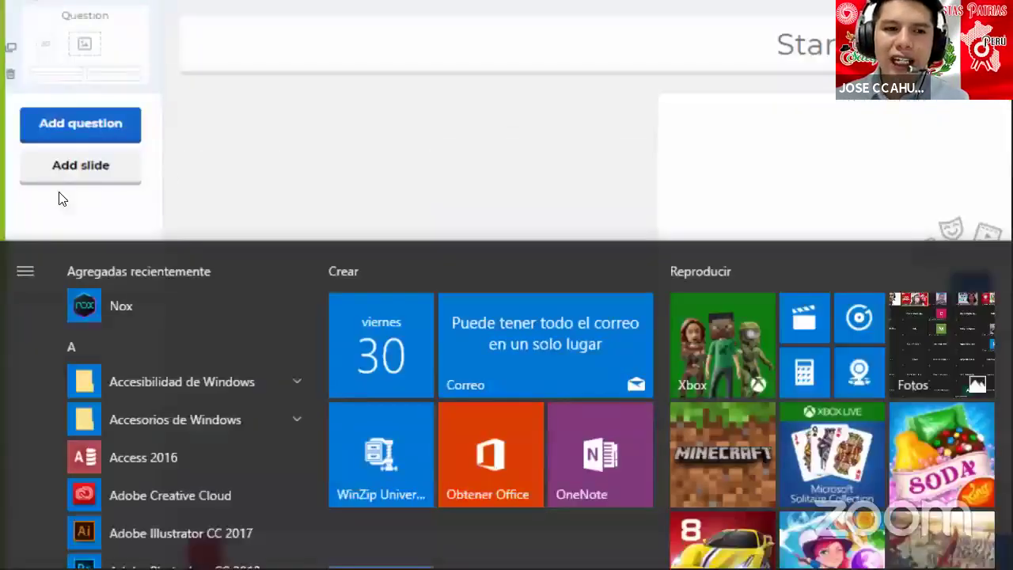
key(Escape)
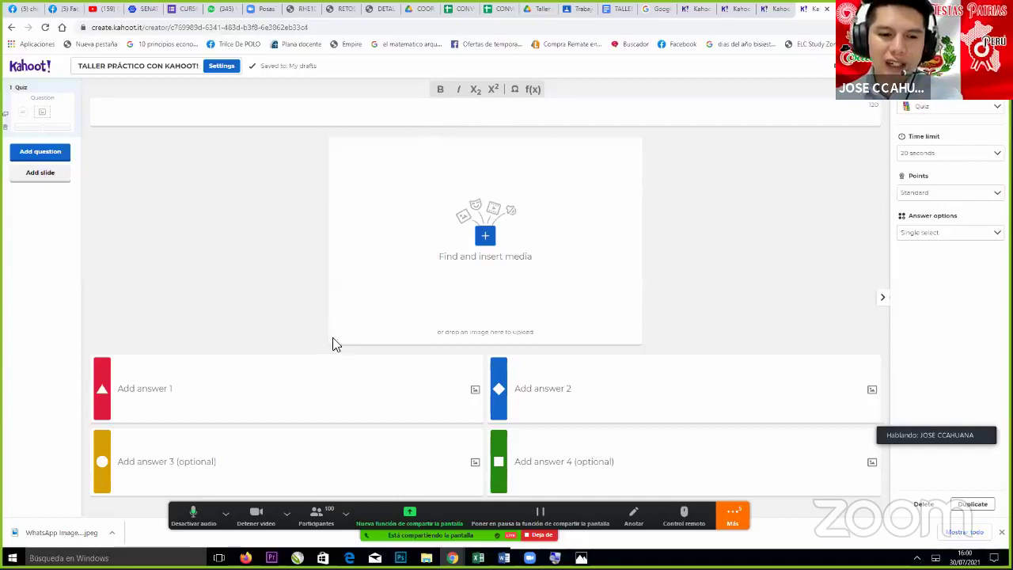
click(290, 386)
click(250, 468)
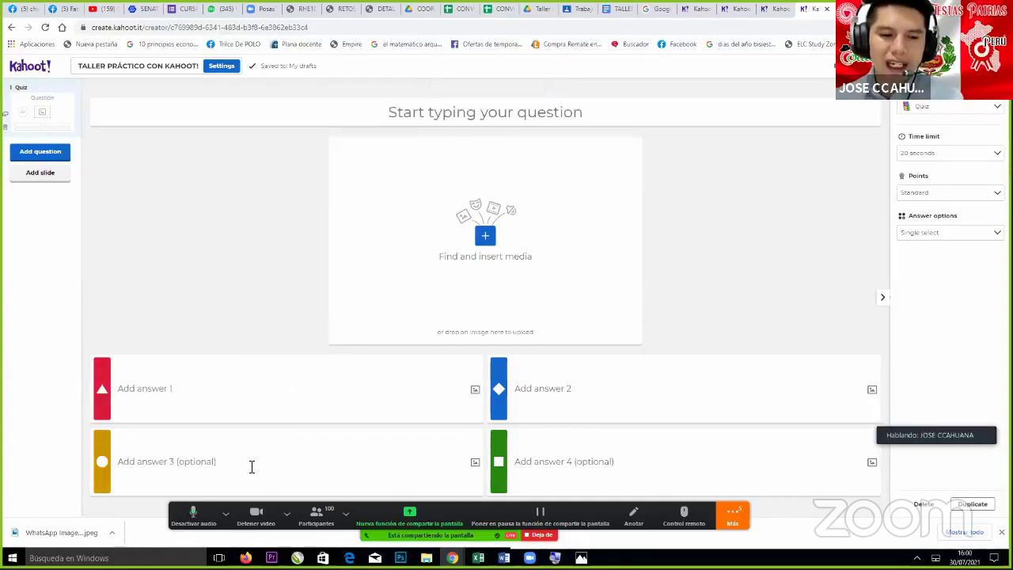
click(253, 401)
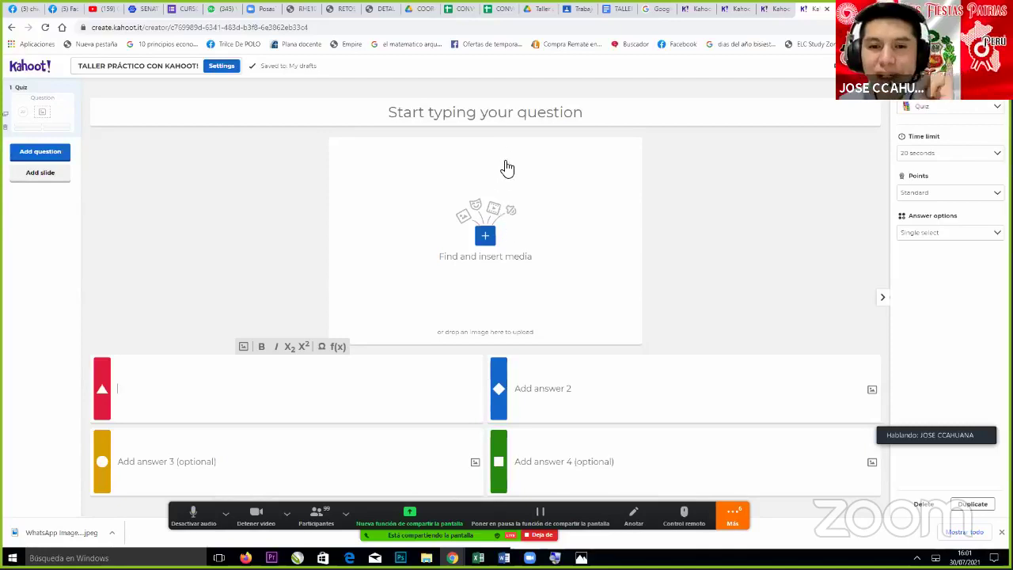
click(506, 124)
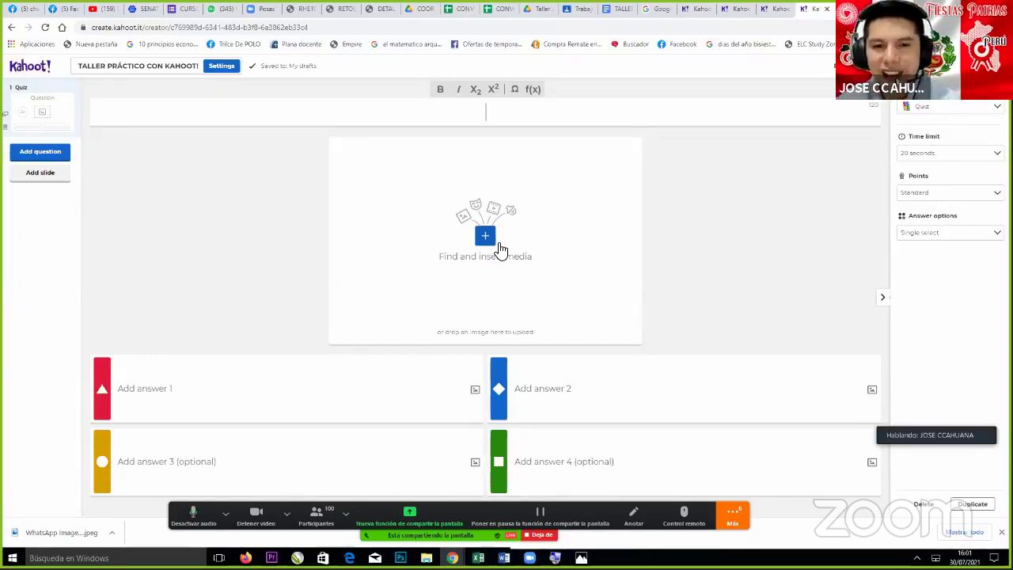
click(237, 391)
click(179, 390)
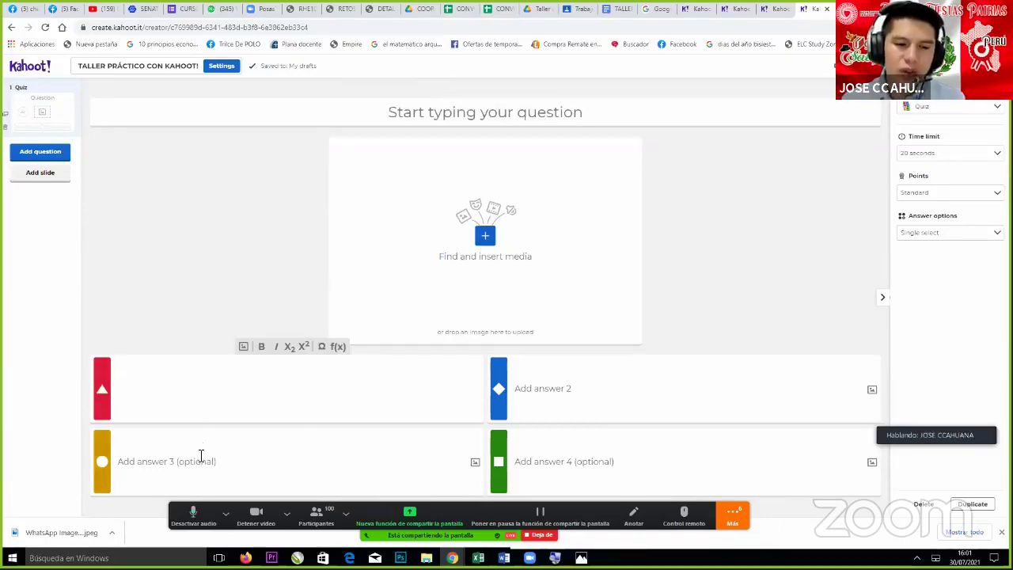
click(561, 391)
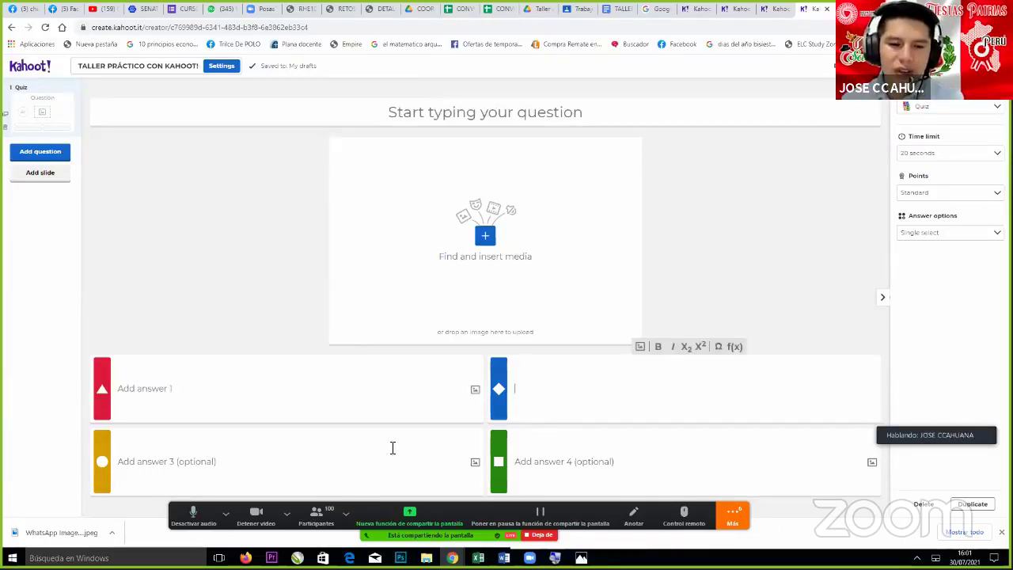
click(176, 460)
click(512, 463)
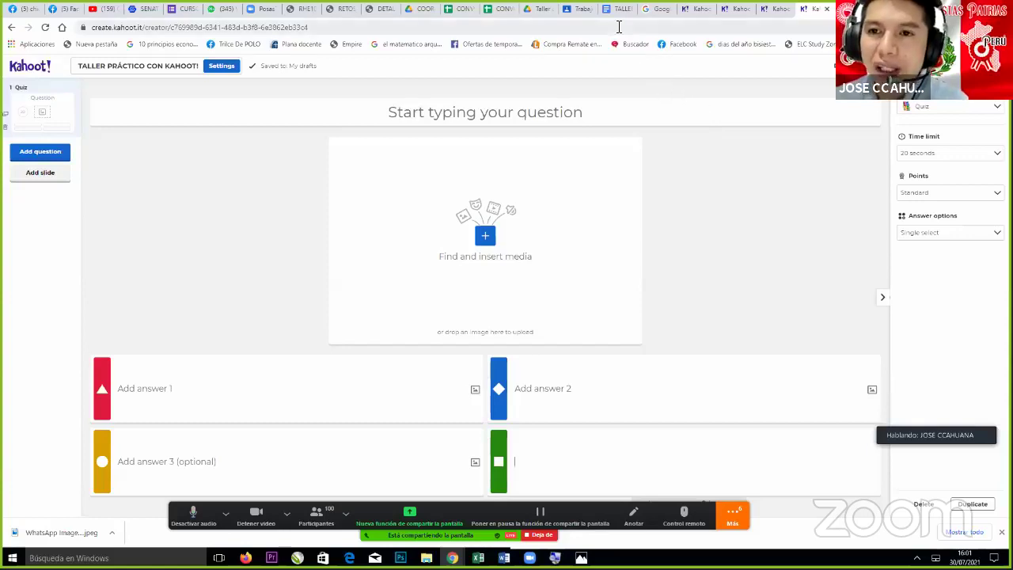
Expand the Preguntas para Kakoot post in Classroom and bring up the TALLER 07 document.
click(582, 10)
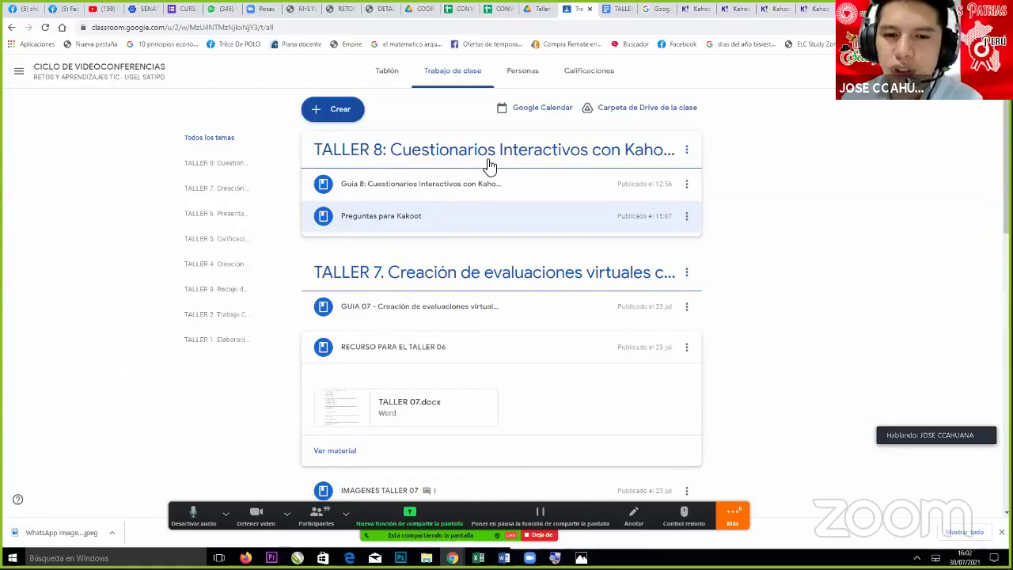
click(409, 225)
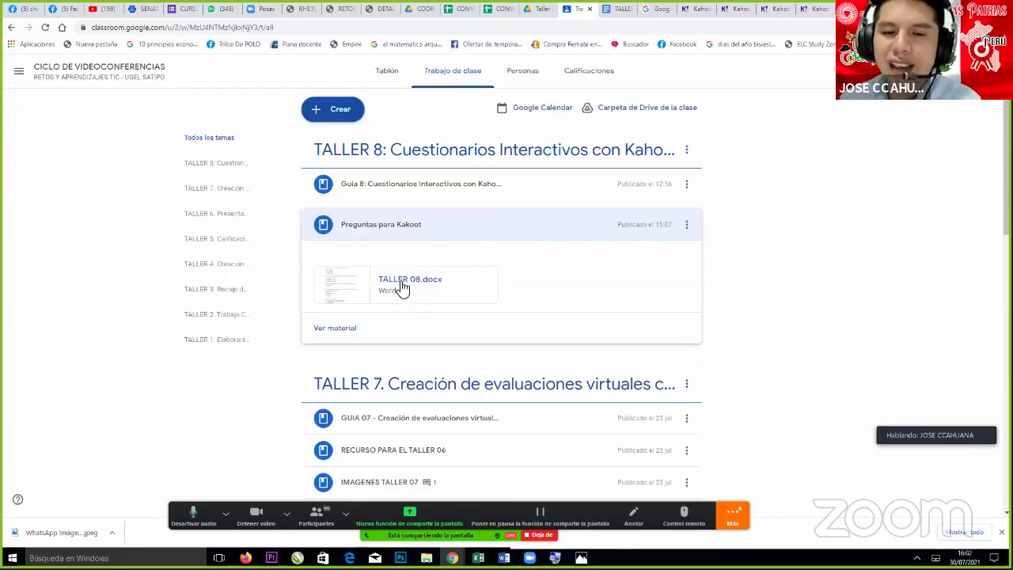
click(622, 7)
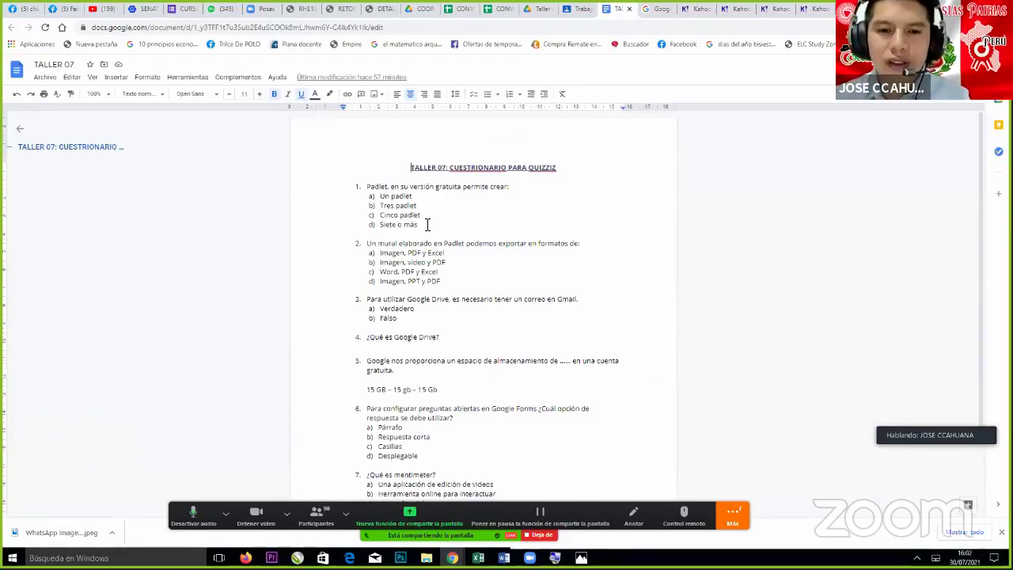
Select question 1 and its answer options a–d in the TALLER 07 document.
drag(425, 225, 369, 190)
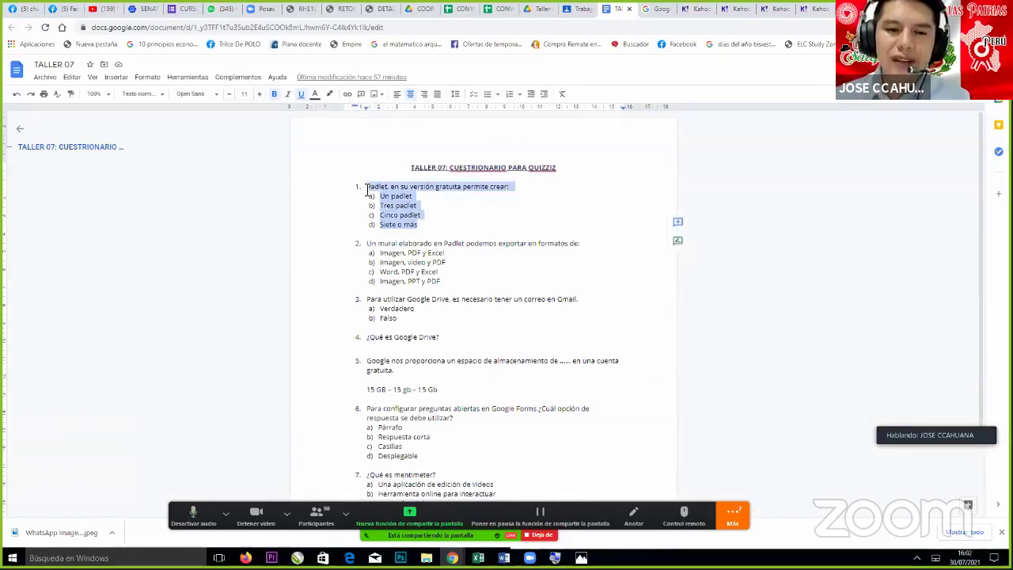
click(478, 206)
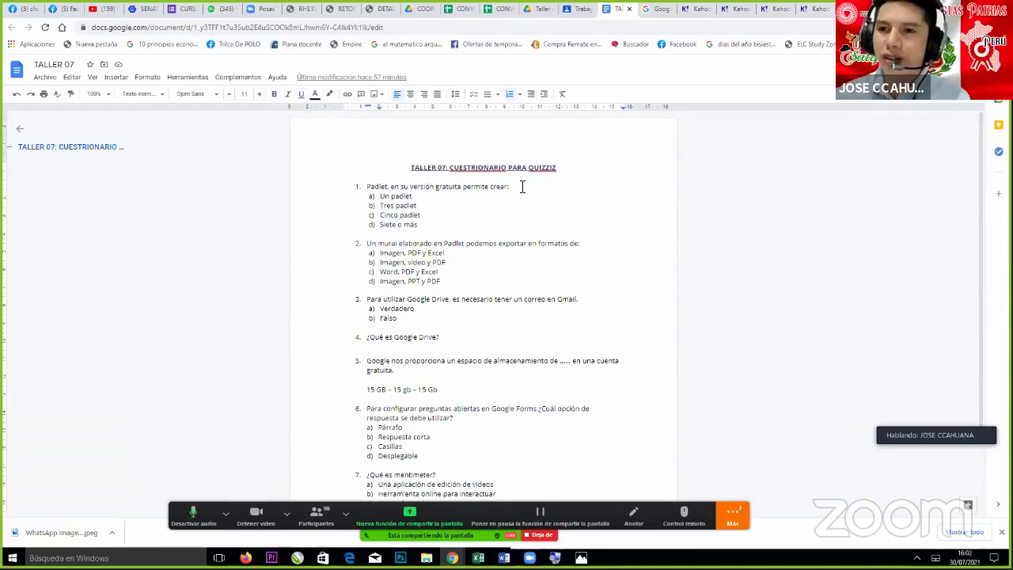
drag(522, 187, 368, 189)
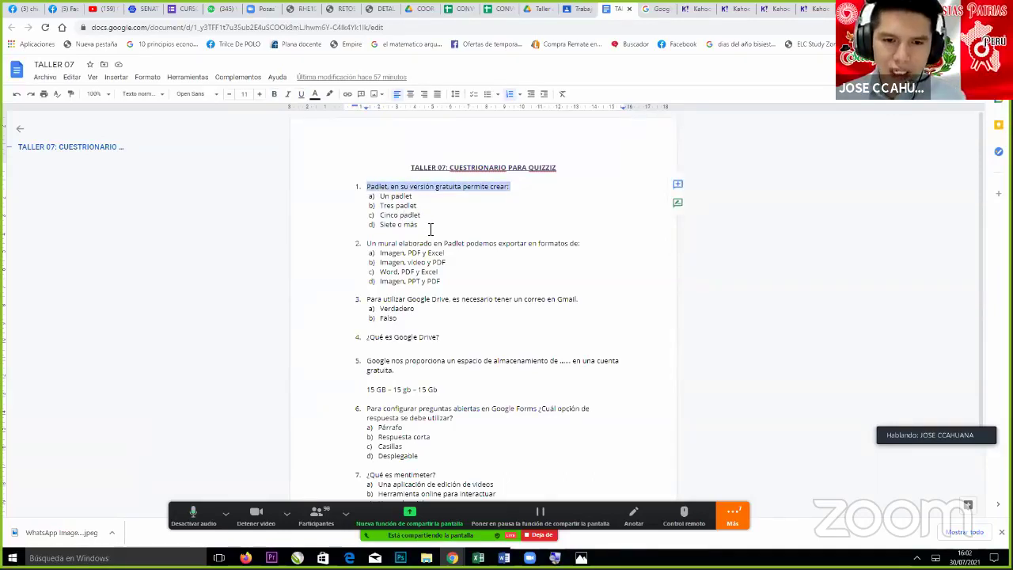
drag(430, 229, 369, 185)
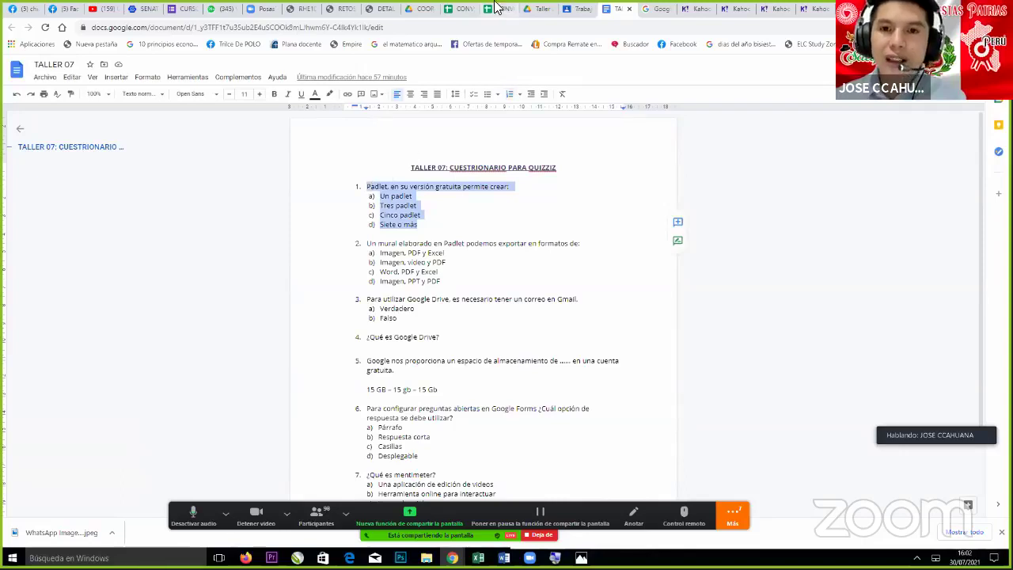
click(538, 8)
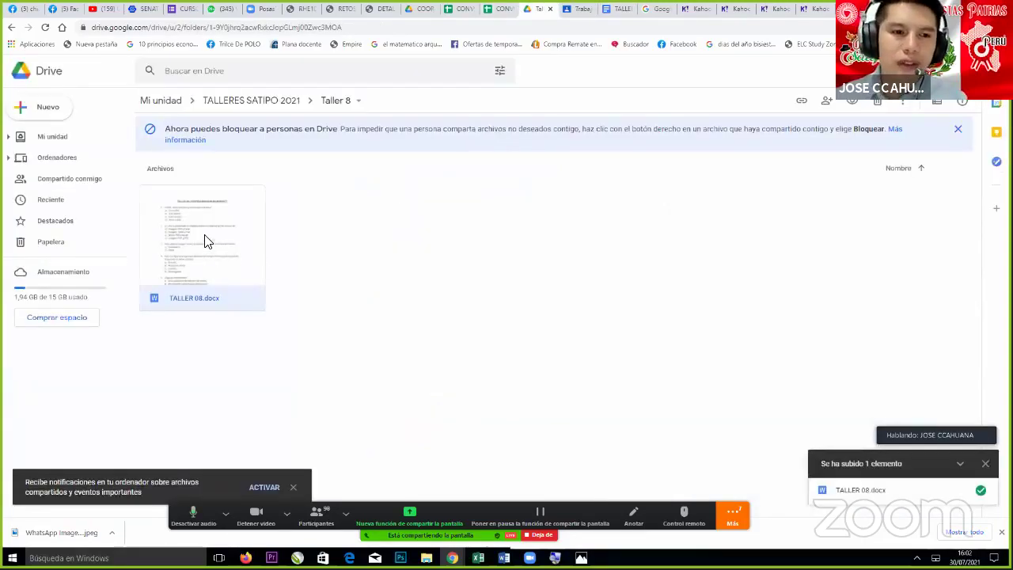
Copy the share link for TALLER 08.docx from Google Drive.
right_click(201, 243)
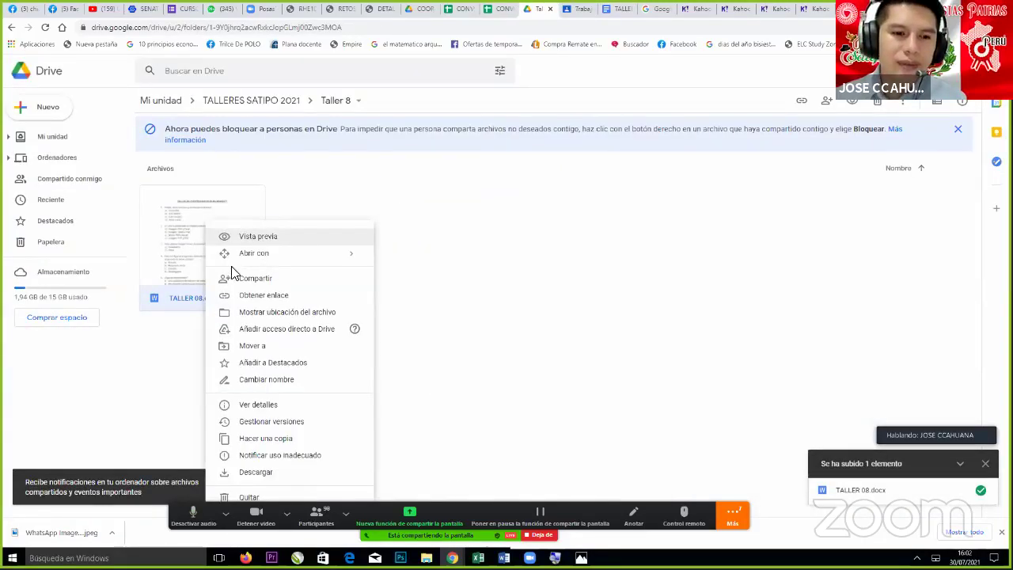
click(291, 296)
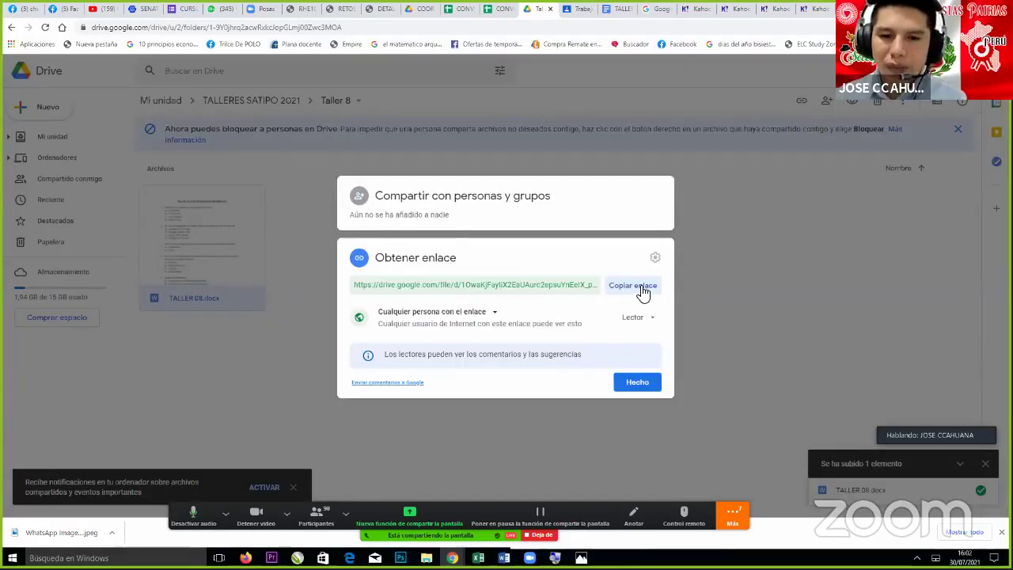
click(642, 291)
click(638, 383)
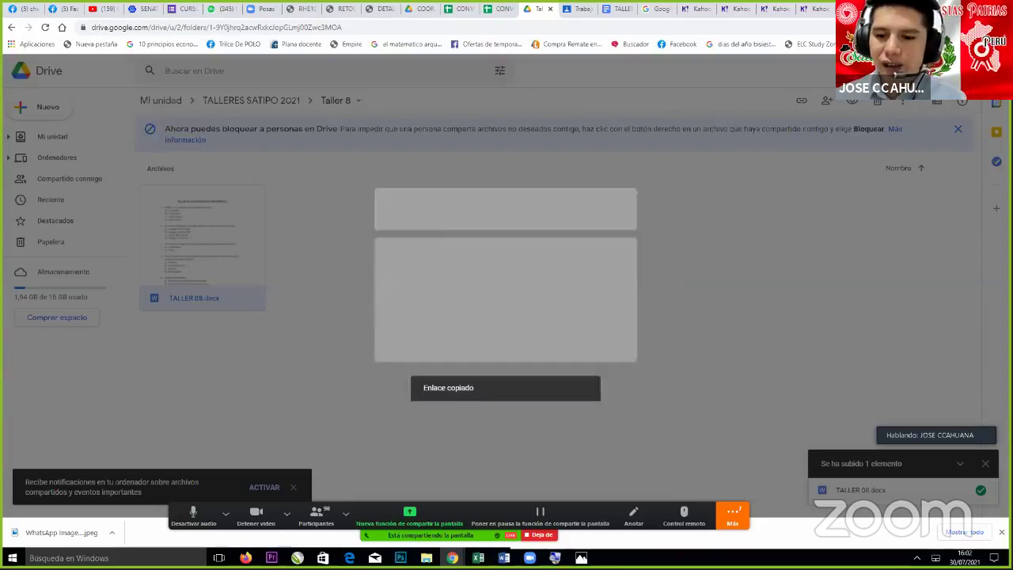
Post the TALLER 08 Drive link to everyone in the Zoom meeting chat.
click(733, 516)
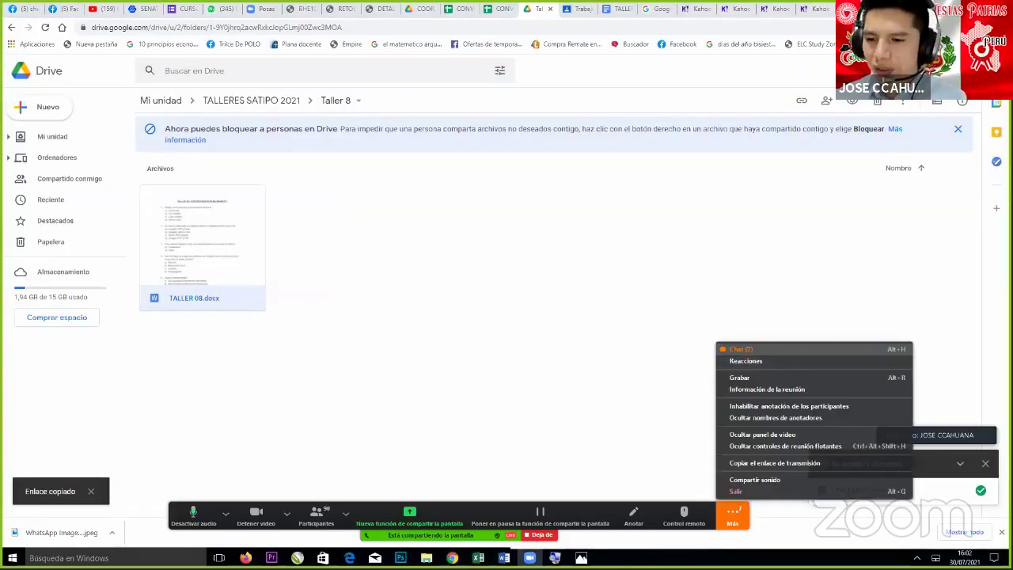
click(741, 349)
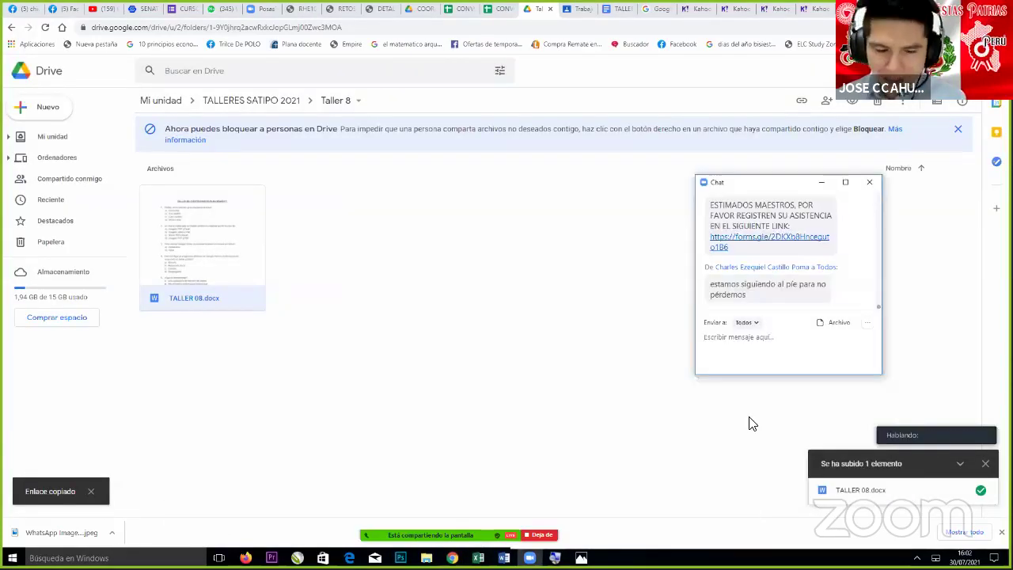
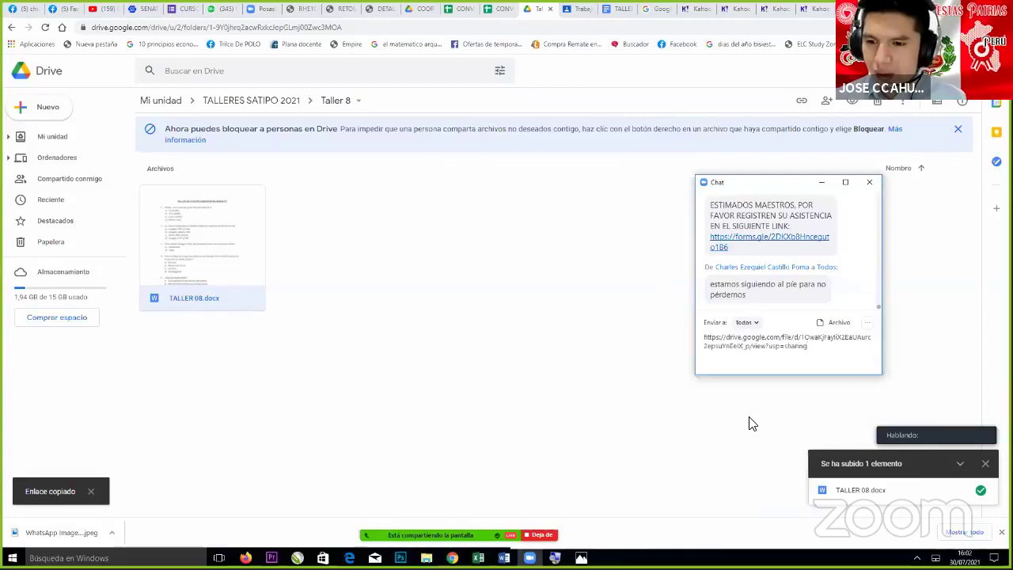
key(Return)
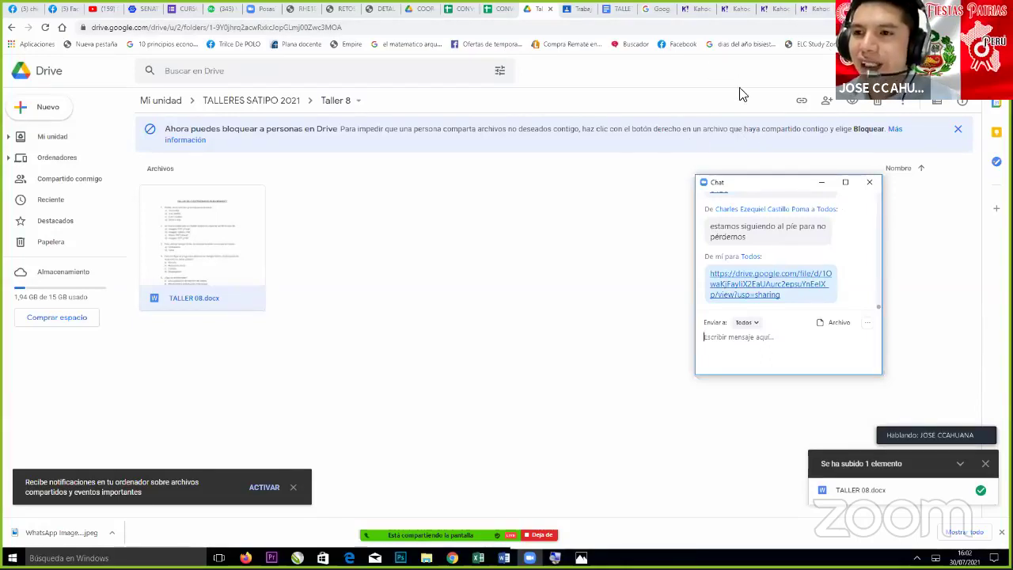
Comment 'Link preguntas:' with the pasted TALLER 08 Drive link on the La UGEL Satipo live video.
key(ctrl+2)
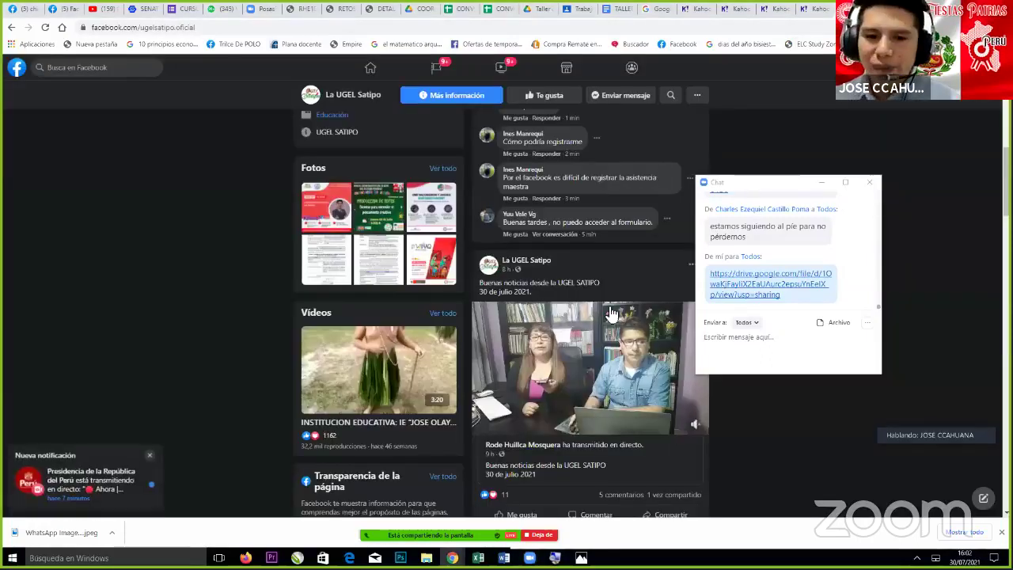
scroll(545, 274, up, 3)
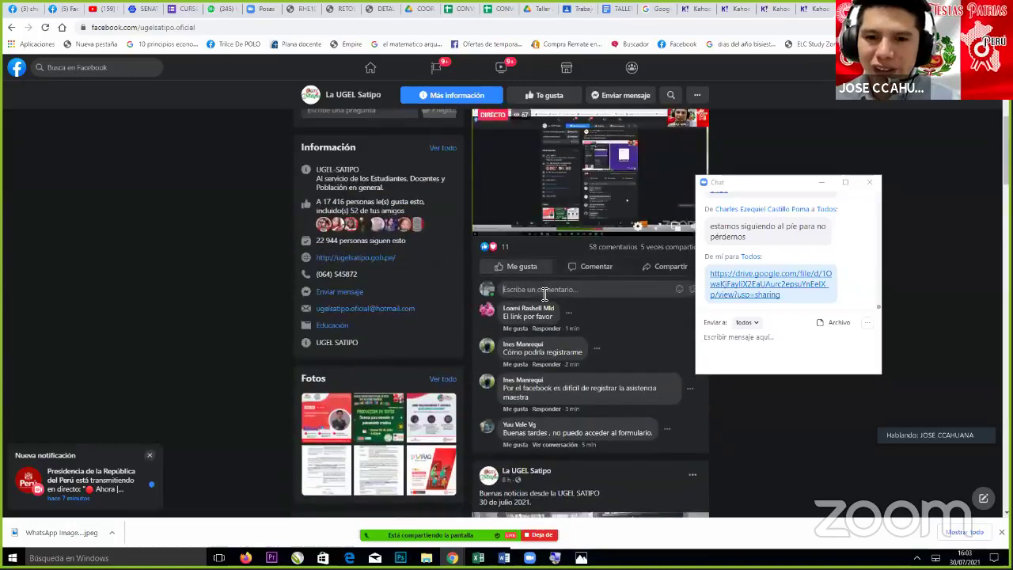
click(545, 290)
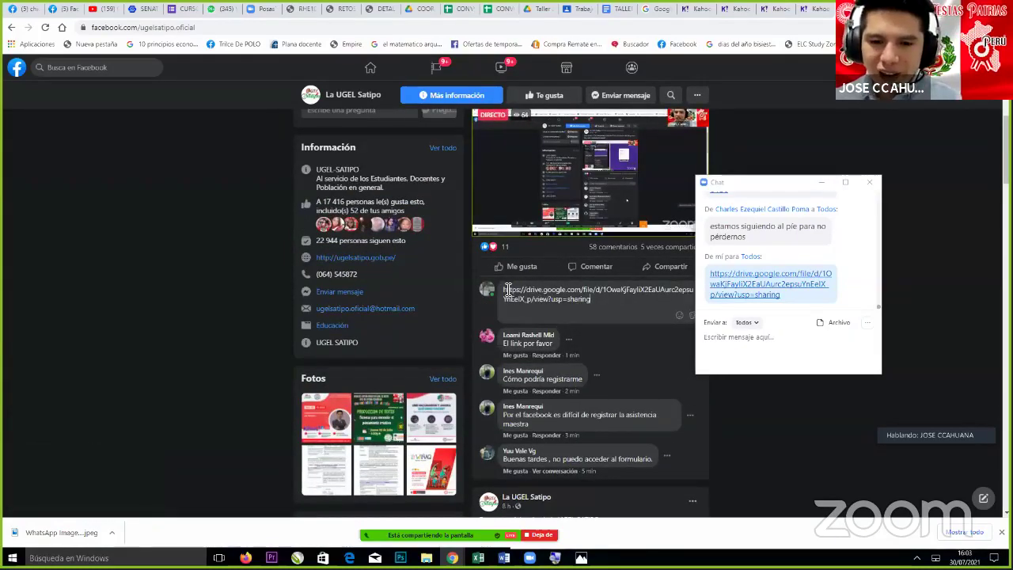
text(Link:)
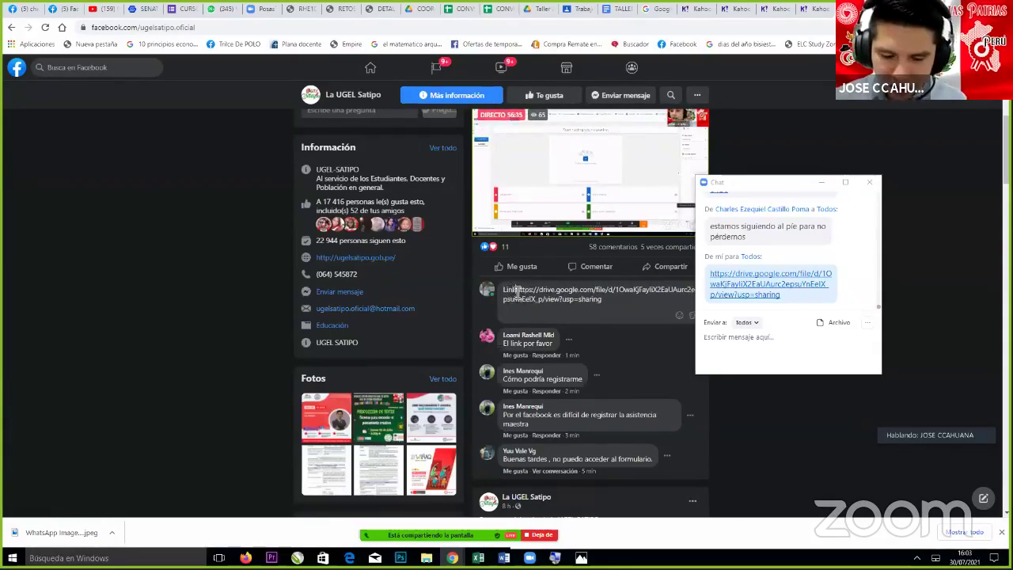
key(shift+Return)
text(para presen)
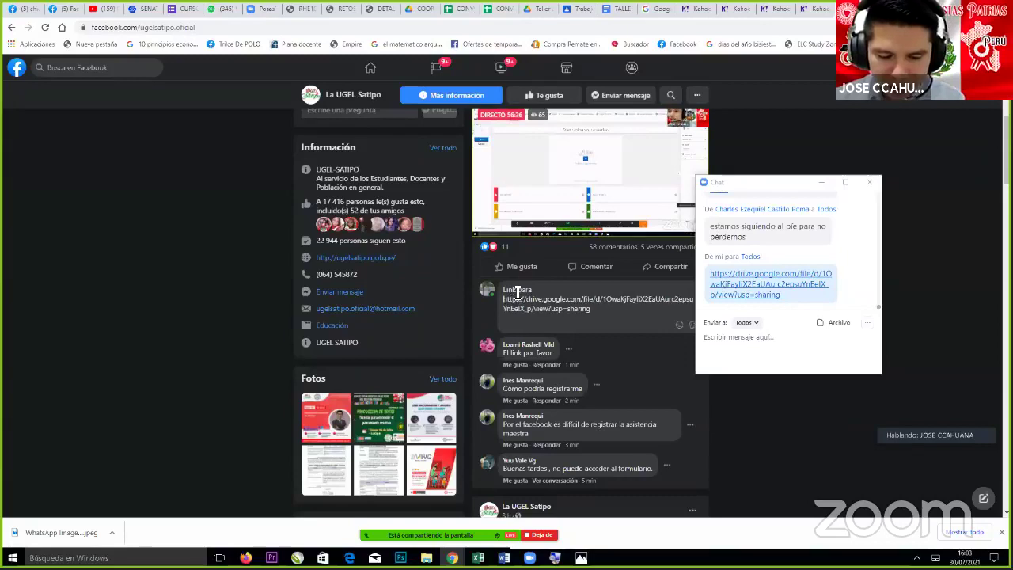
key(BackSpace)
key(BackSpace)
key(BackSpace)
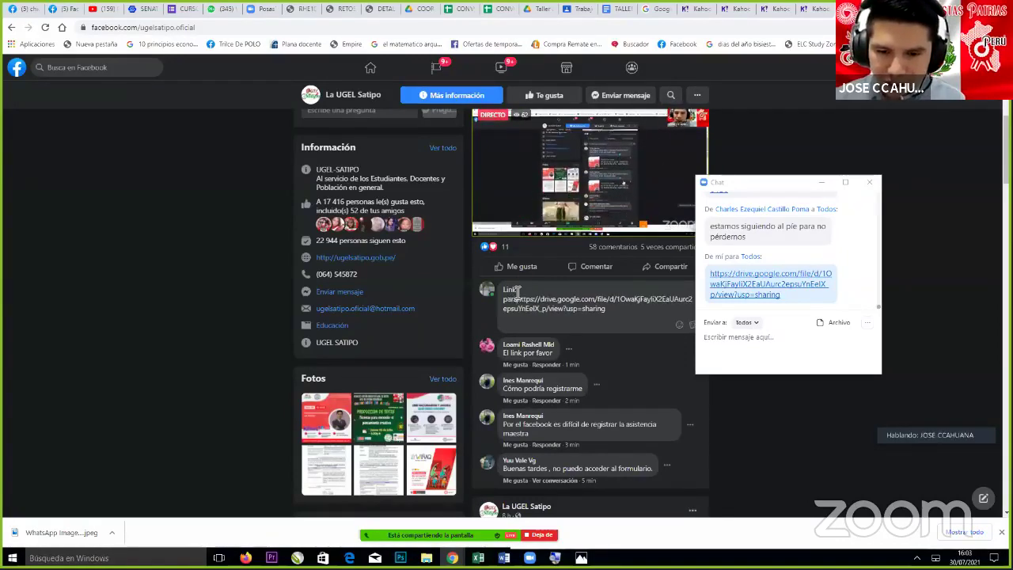
key(BackSpace)
key(BackSpace)
key(BackSpace)
key(BackSpace)
key(BackSpace)
key(BackSpace)
key(BackSpace)
key(BackSpace)
key(BackSpace)
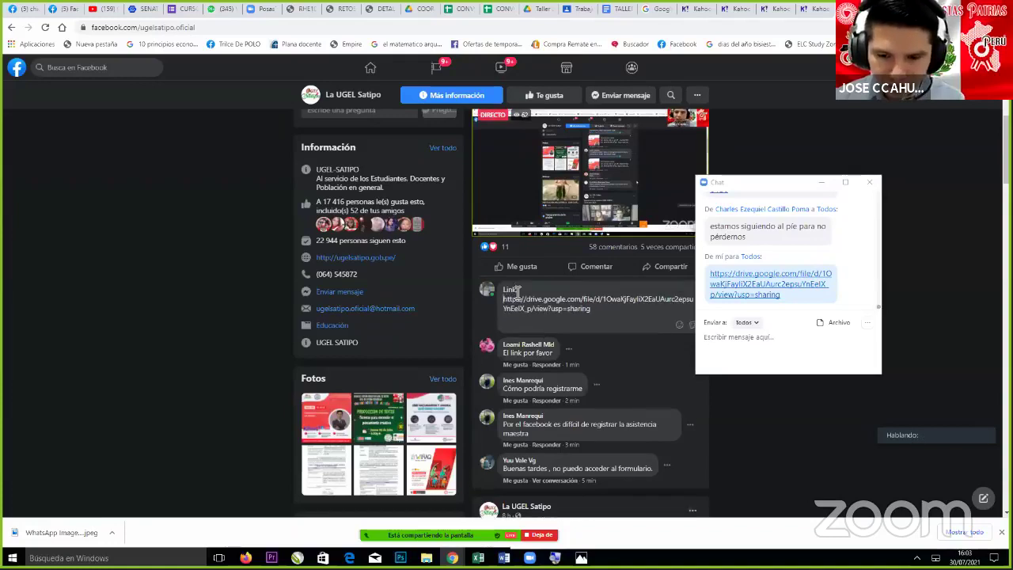
text(presentas)
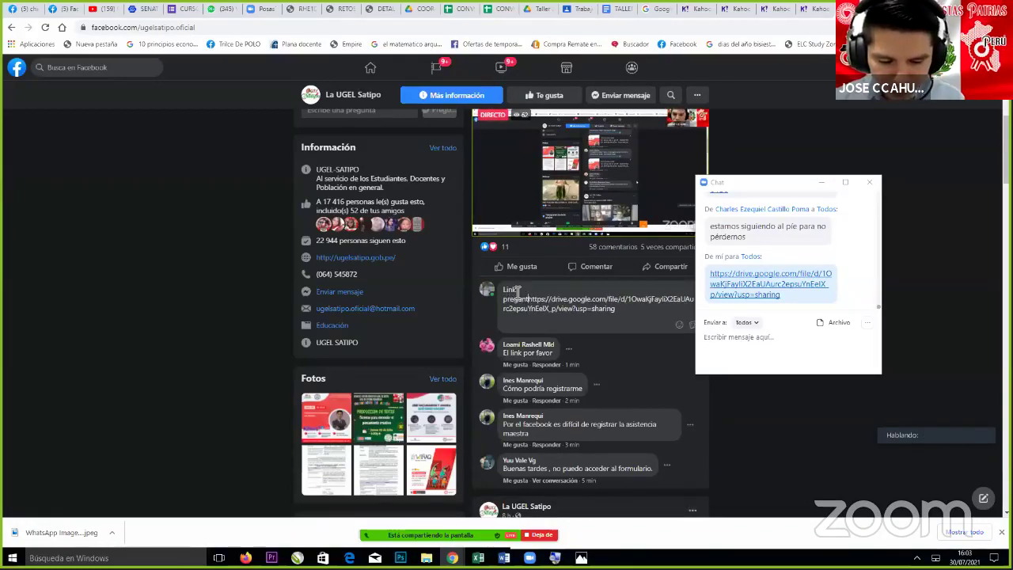
text(:)
key(Return)
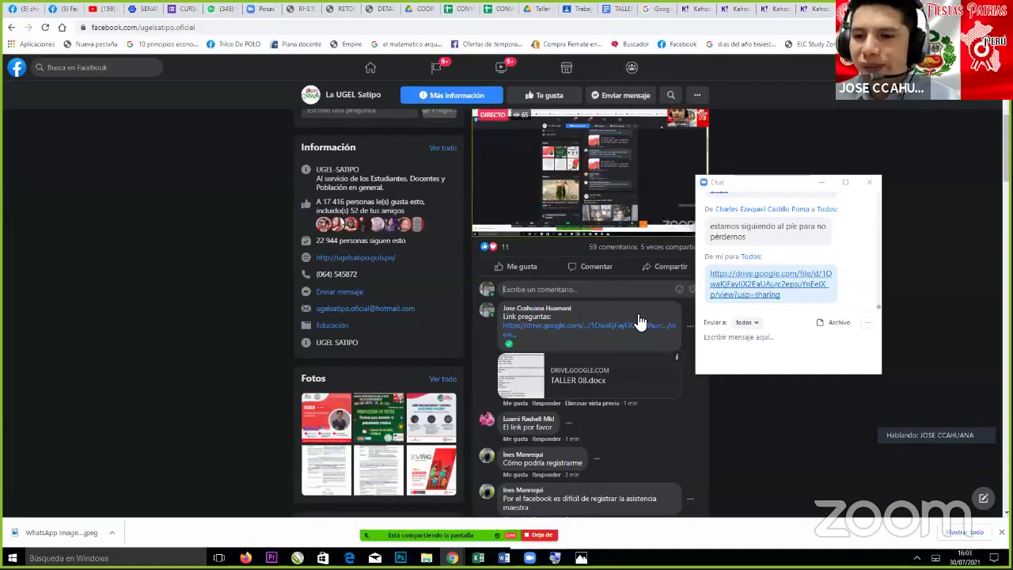
key(alt+h)
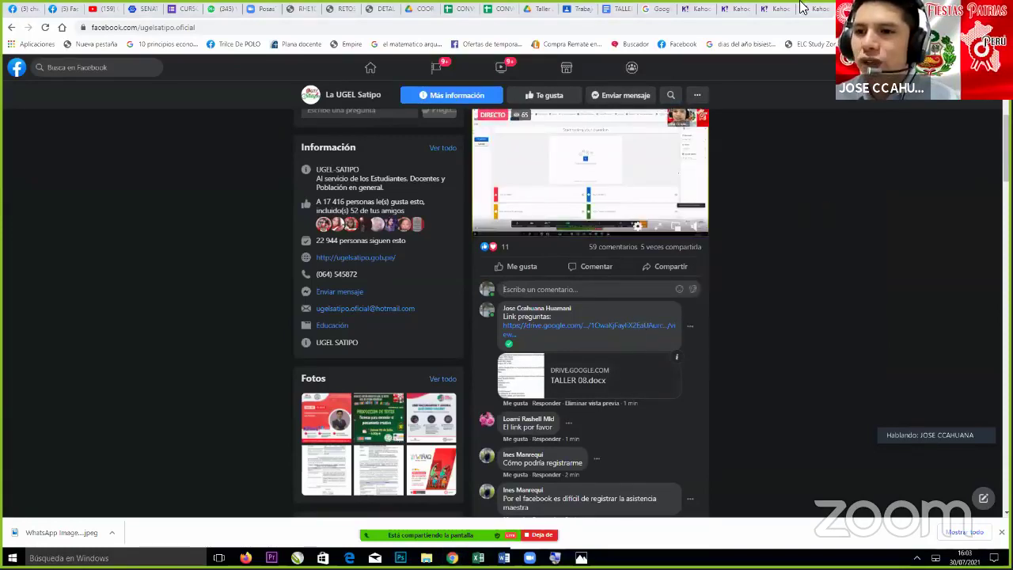
Select and copy question 1's text 'Padlet, en su versión gratuita permite crear:' in TALLER 07.
click(815, 9)
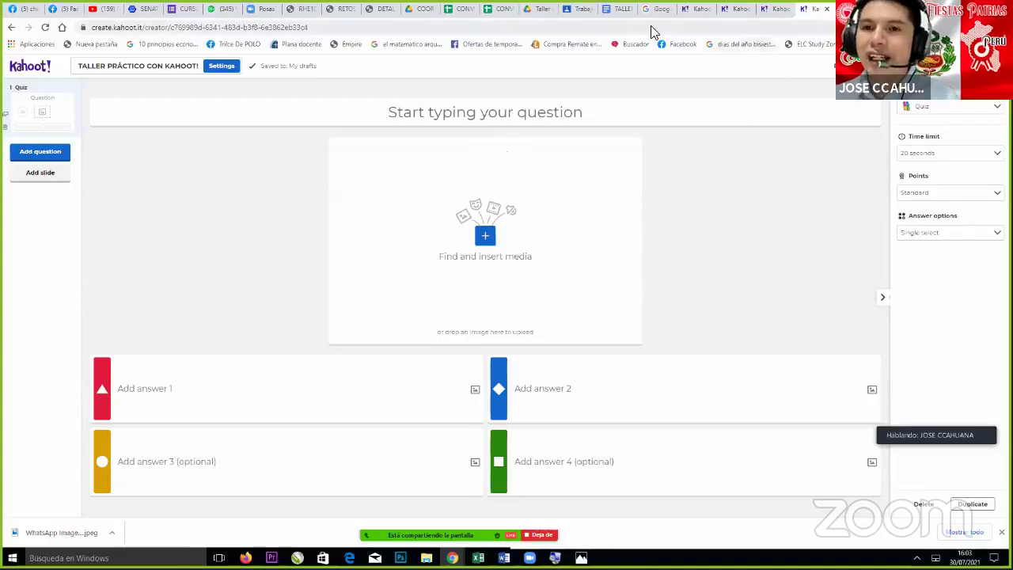
click(618, 11)
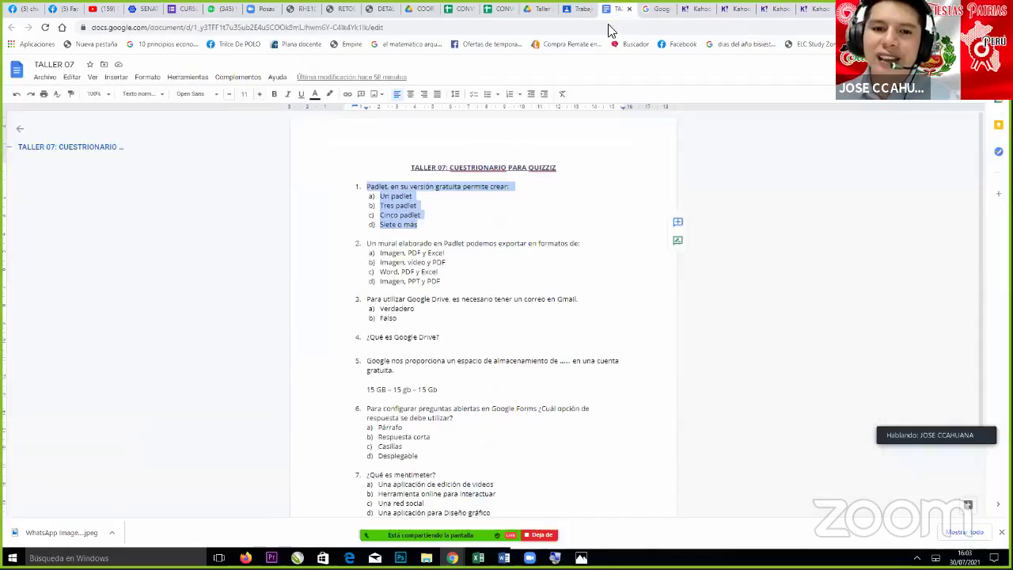
click(431, 206)
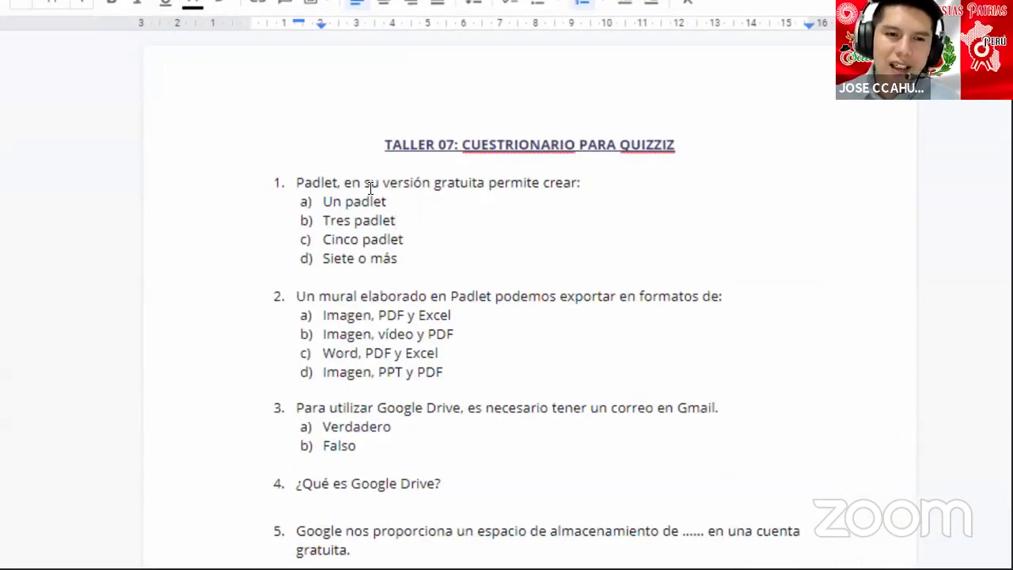
click(369, 189)
key(Home)
key(shift+Right)
key(shift+Right)
key(shift+Right)
key(shift+Right)
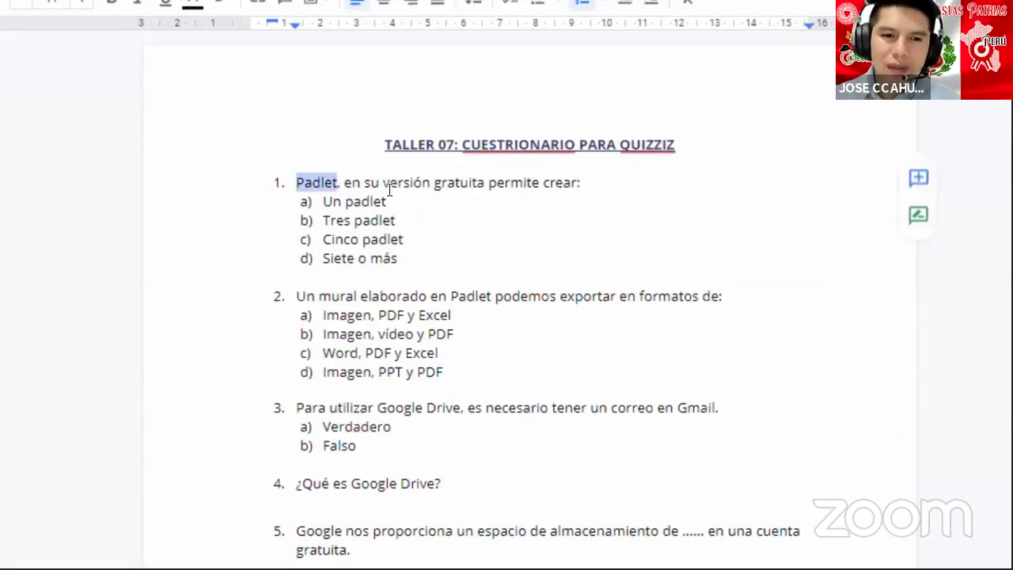
key(shift+Right)
key(shift+Right)
key(shift+Right)
key(shift+Right)
key(shift+Right)
key(shift+Right)
key(shift+Right)
key(shift+Right)
key(shift+Right)
key(shift+Right)
key(shift+Right)
key(shift+Right)
key(shift+Right)
key(shift+Right)
key(shift+Right)
key(shift+Right)
key(shift+Right)
key(shift+Right)
key(shift+Right)
key(shift+Right)
key(shift+Right)
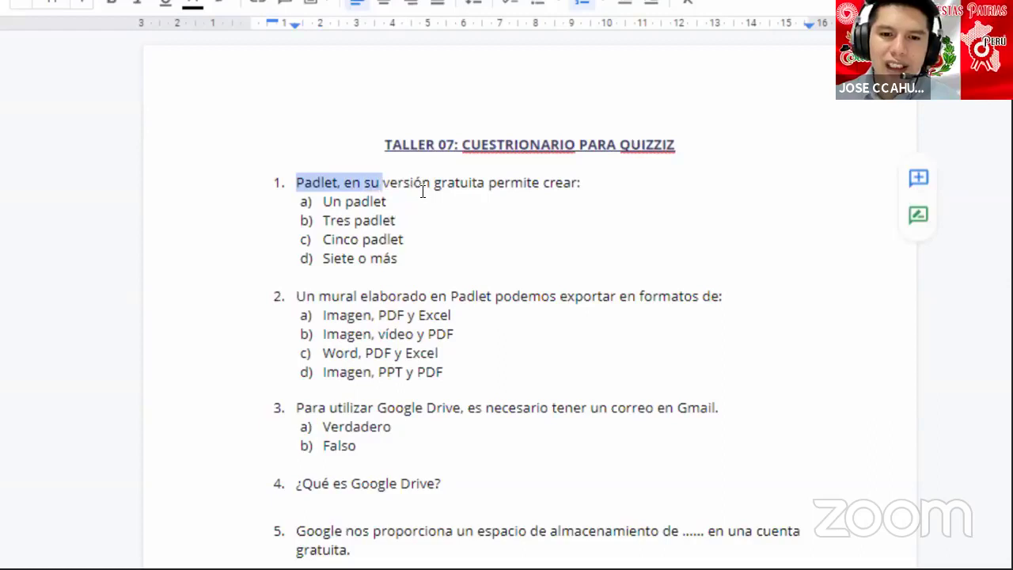
key(shift+Right)
key(shift+Right)
key(shift+Right)
key(shift+Right)
key(shift+Right)
key(shift+Right)
key(shift+Right)
key(shift+Right)
key(shift+Right)
key(shift+Right)
key(shift+Right)
key(ctrl+c)
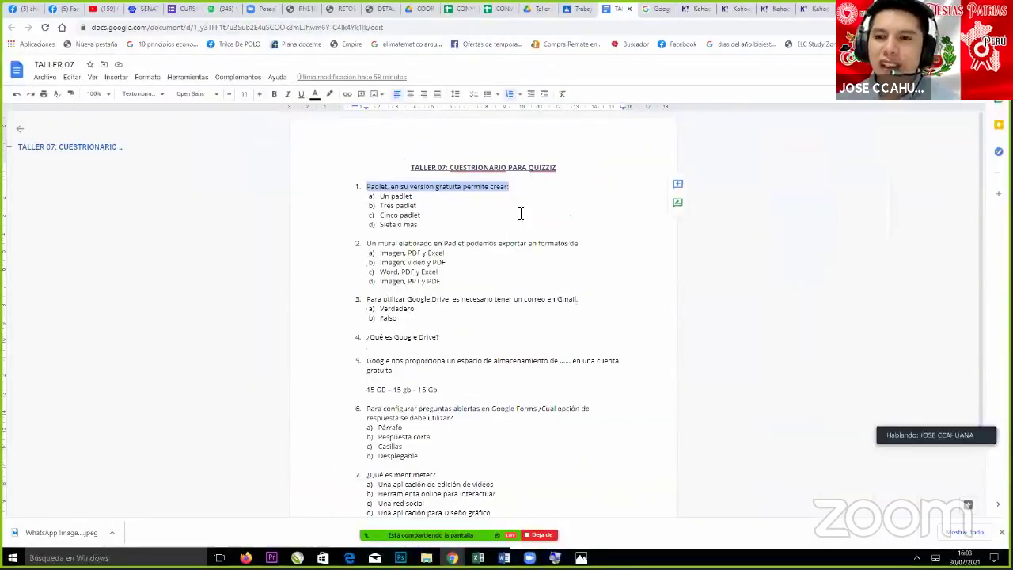
click(815, 10)
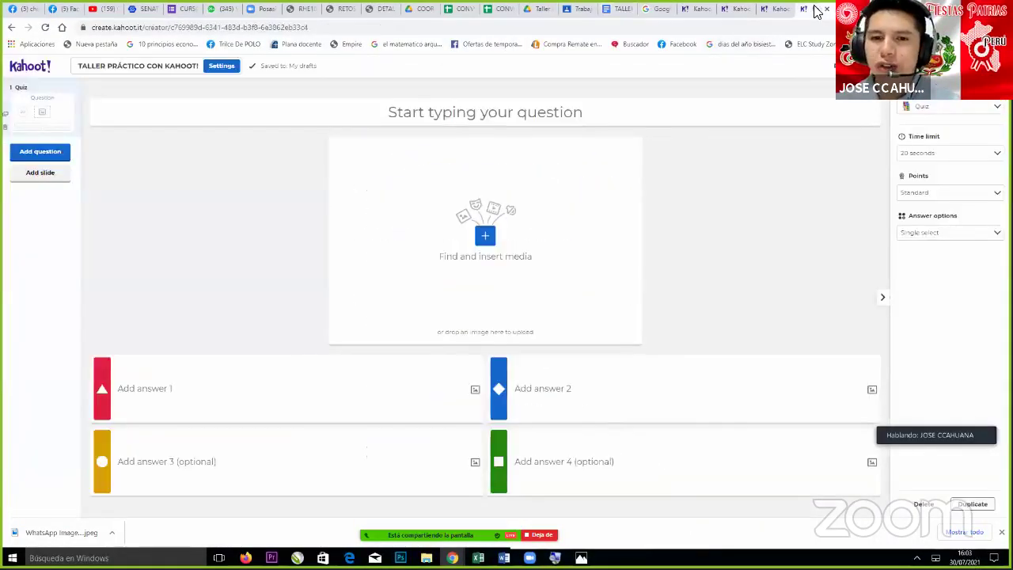
Paste 'Padlet, en su versión gratuita permite crear:' as the first question's text.
click(519, 114)
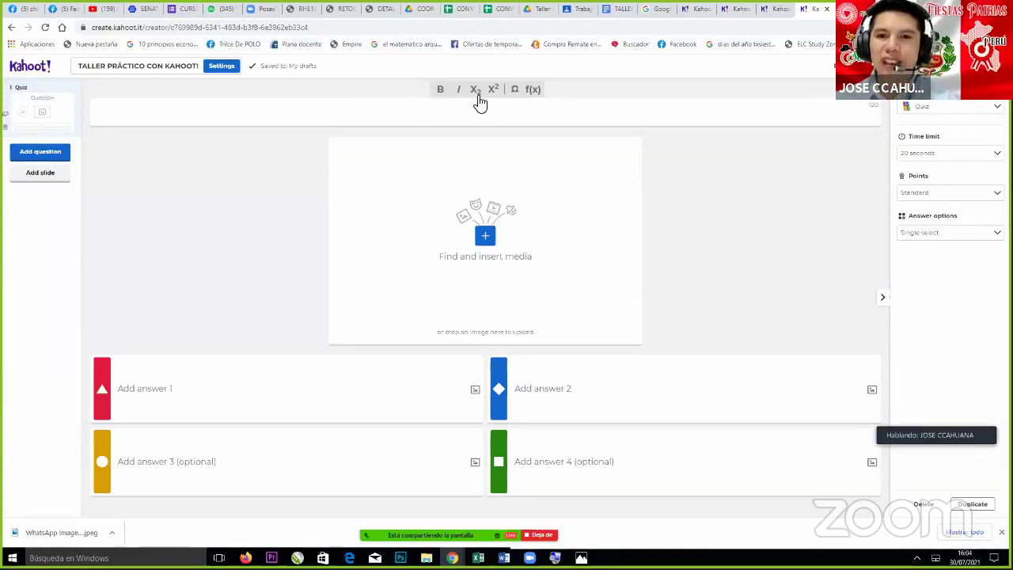
key(ctrl+v)
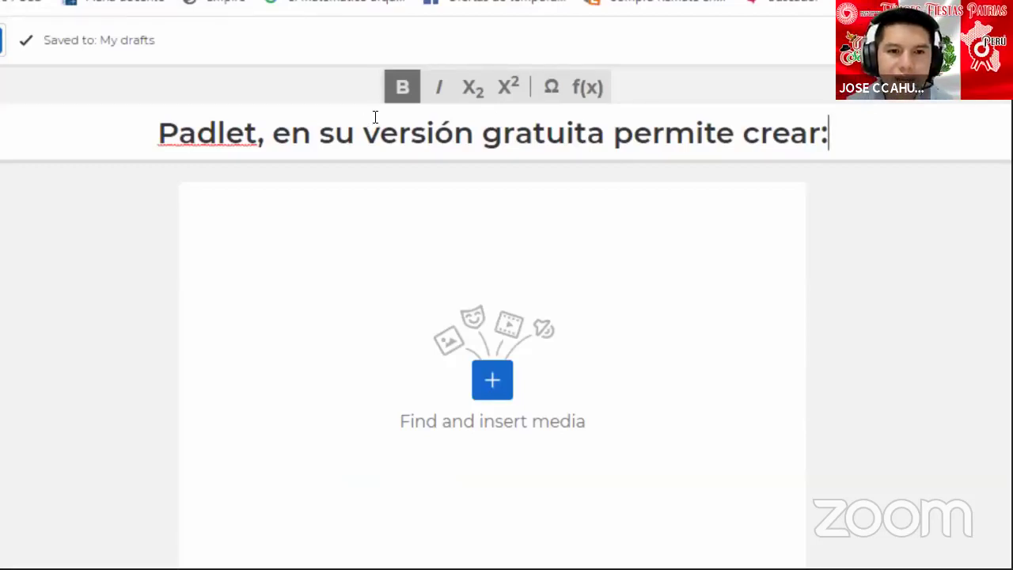
drag(272, 130, 485, 120)
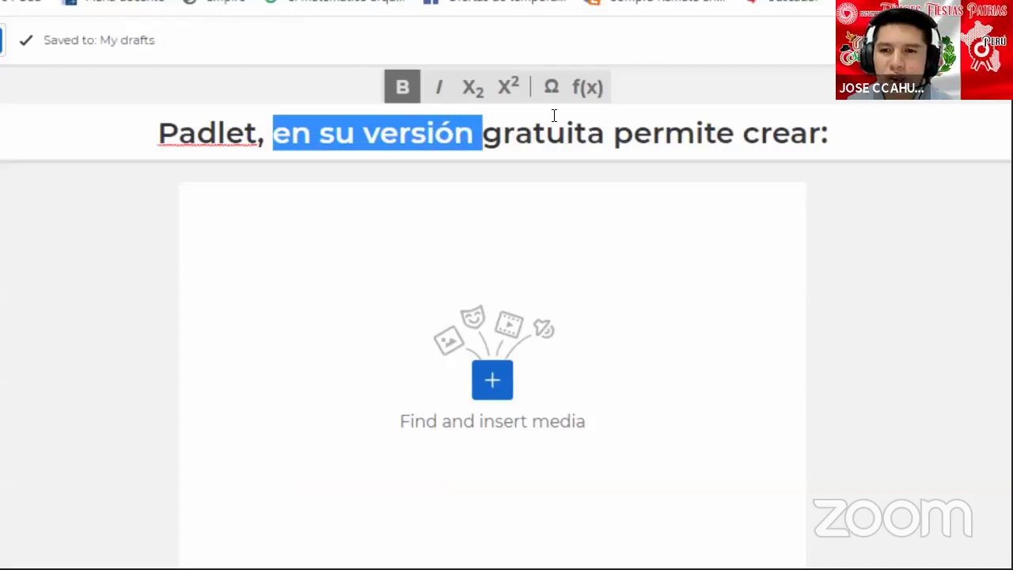
key(Right)
key(Right)
key(Right)
key(Right)
key(Right)
key(Right)
key(Right)
key(Right)
key(Right)
key(Right)
key(Right)
key(Right)
key(Right)
key(Right)
key(Right)
key(Right)
key(Right)
key(Right)
key(Right)
key(Right)
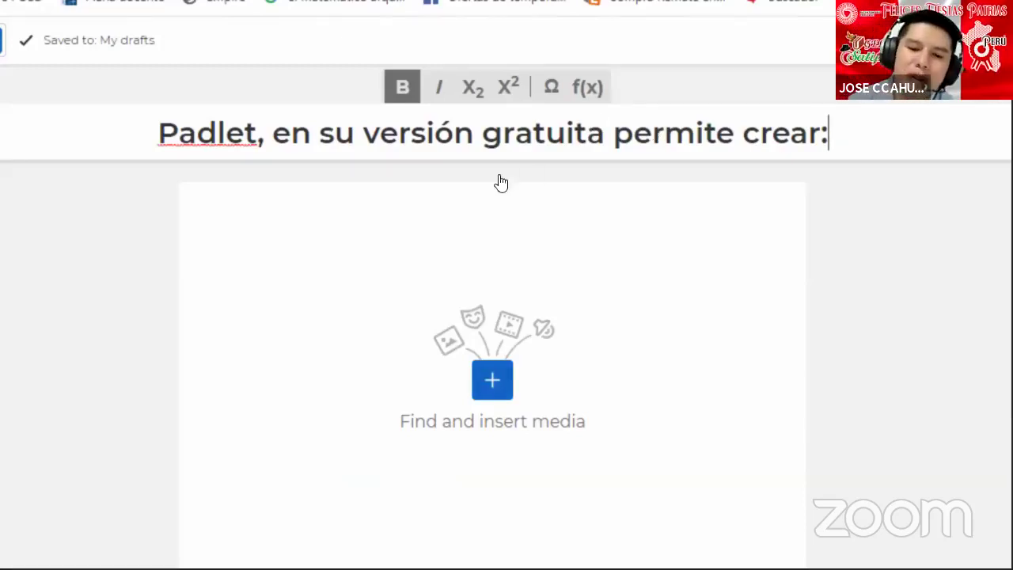
Open the Find and insert media picker for the question.
click(502, 231)
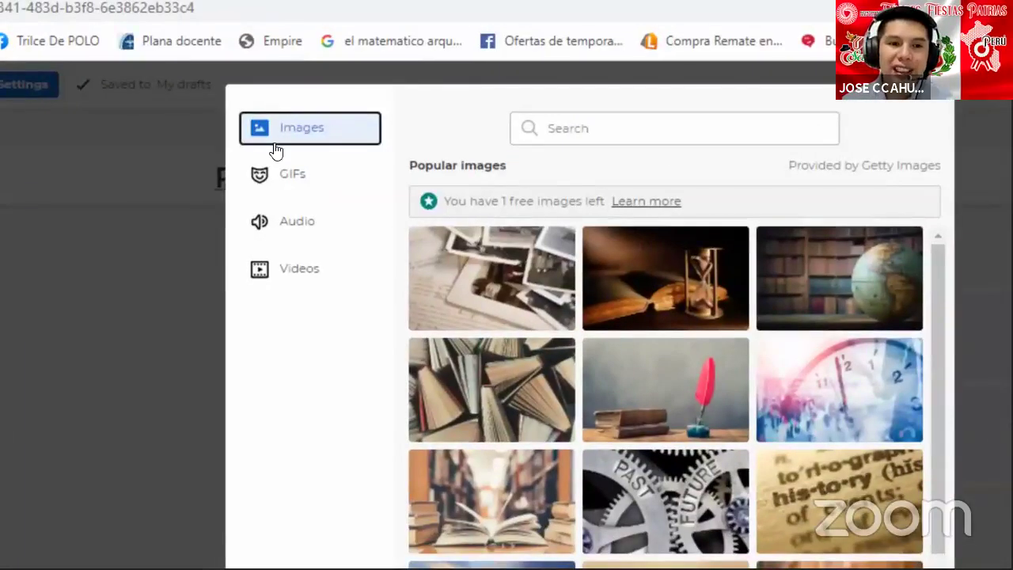
key(Escape)
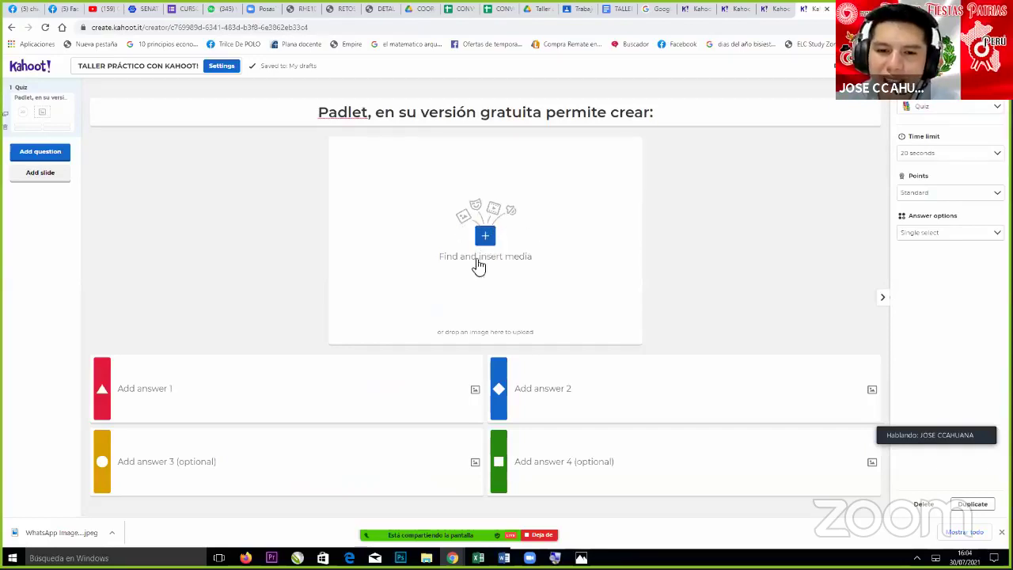
click(554, 231)
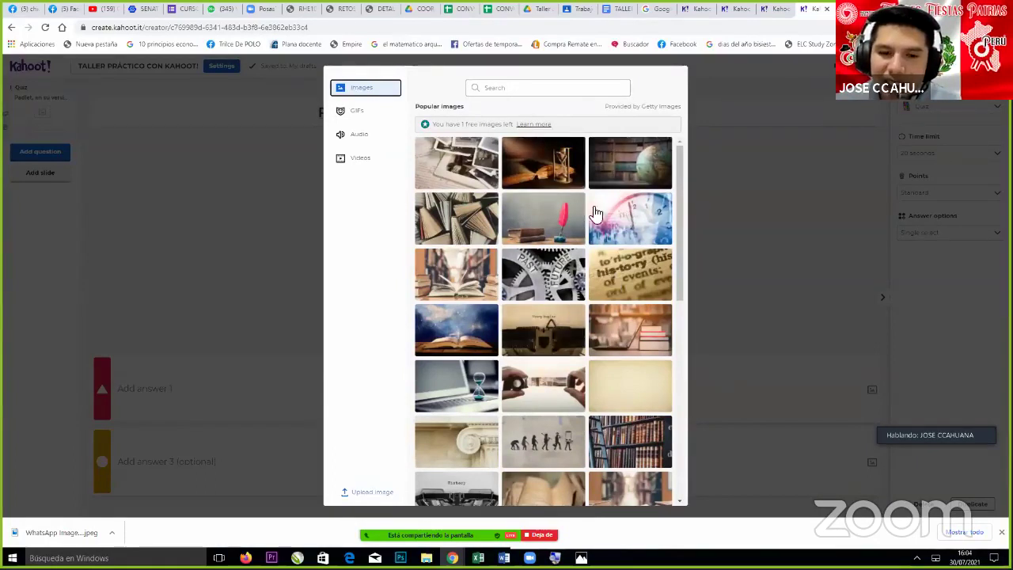
Browse the GIFs, read-aloud audio and YouTube video options, then choose Upload image.
click(355, 112)
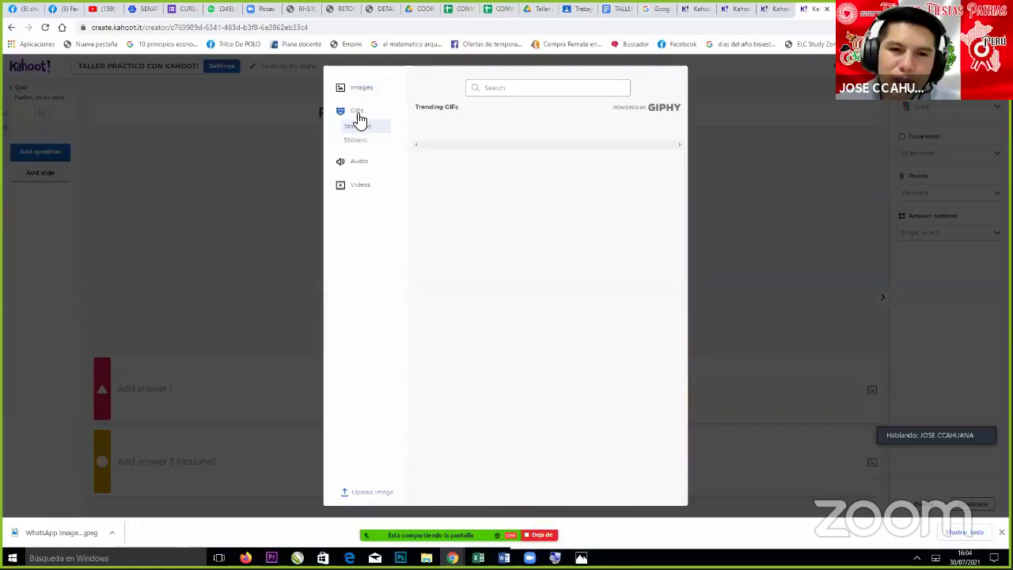
click(357, 163)
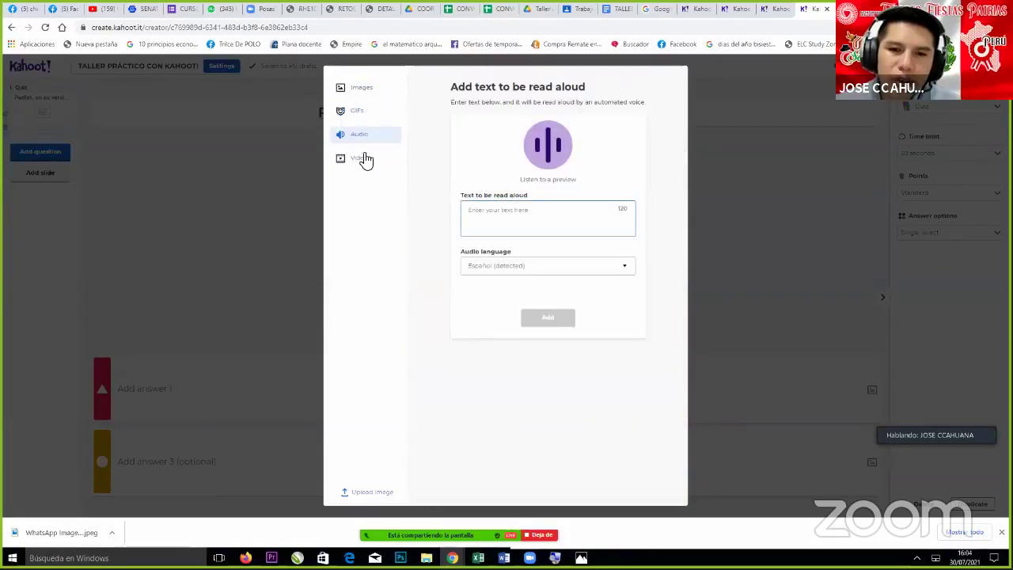
click(363, 159)
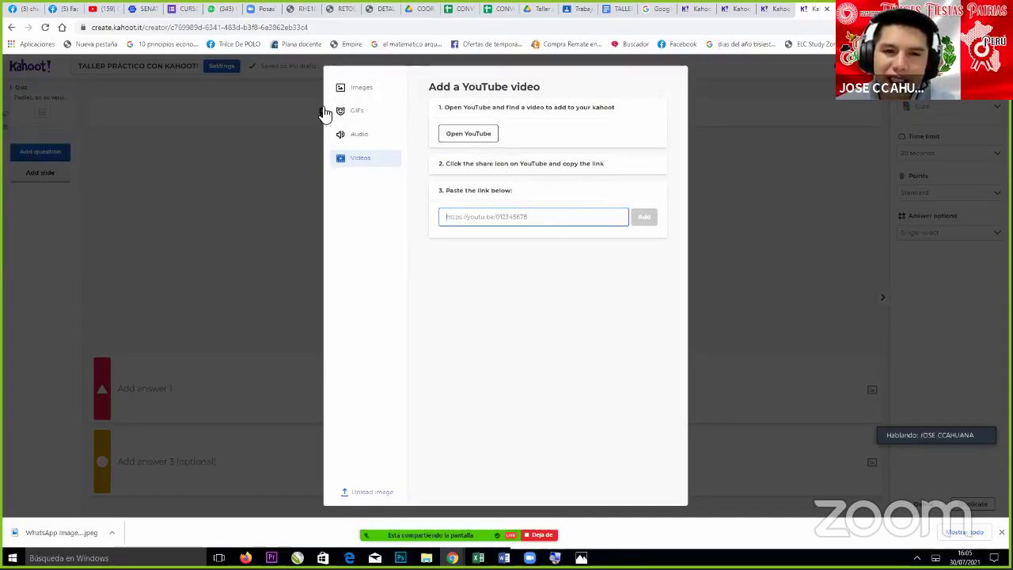
click(364, 492)
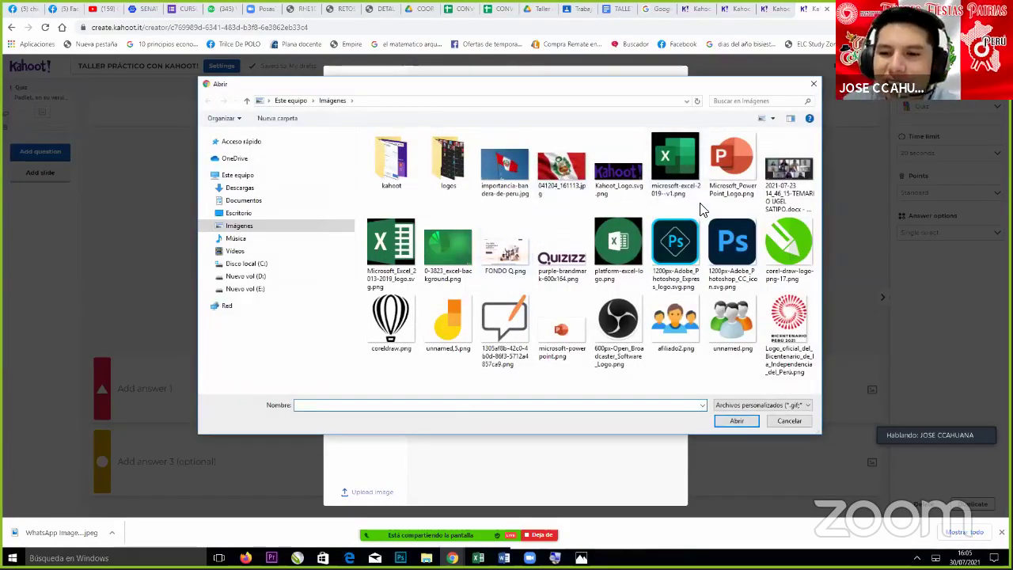
Upload padlet.png from the logos folder as the question's image.
double_click(447, 176)
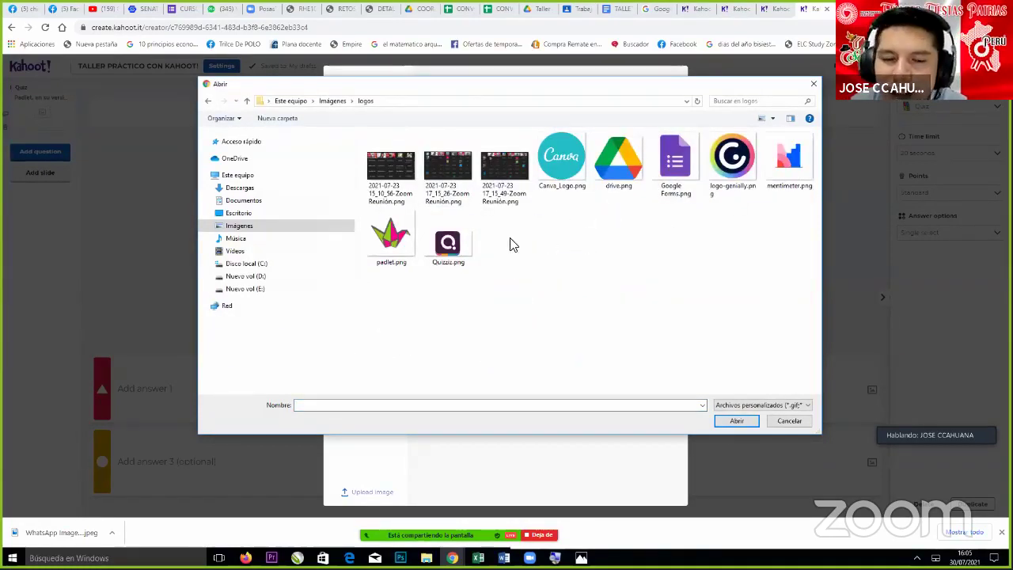
click(416, 244)
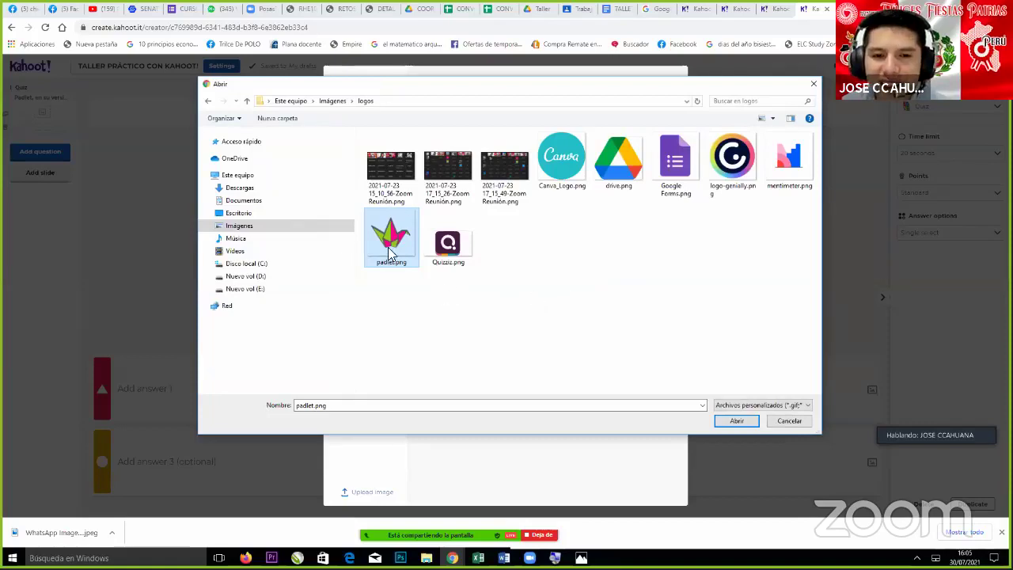
click(732, 421)
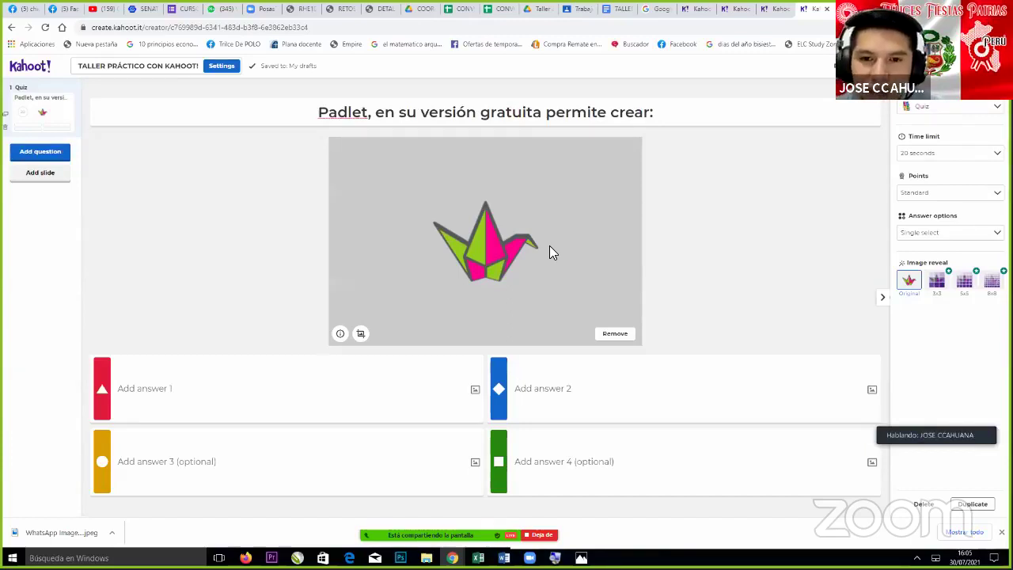
Check the four empty answer fields, then select option a) Un padlet in the TALLER 07 document.
click(512, 111)
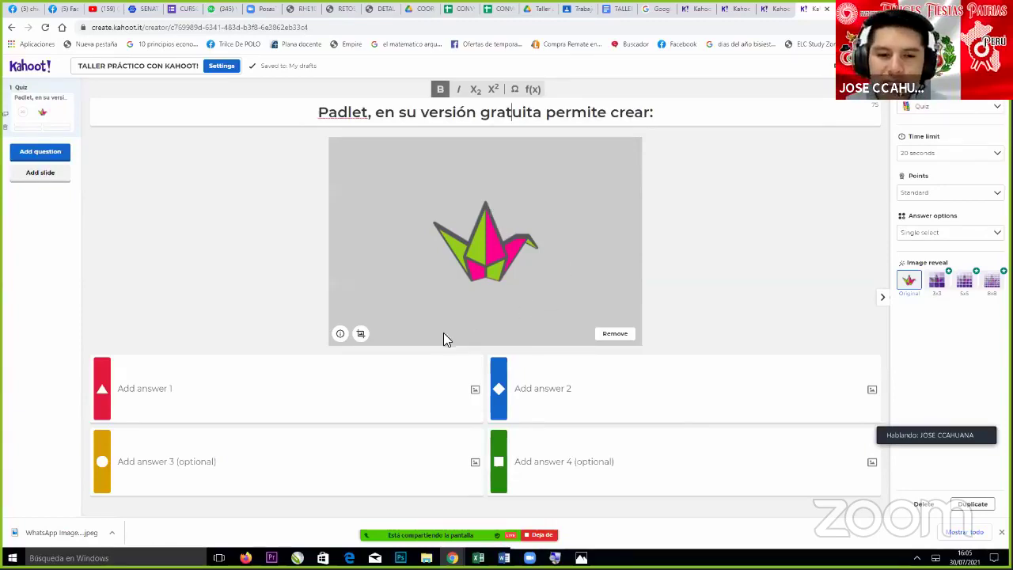
click(162, 391)
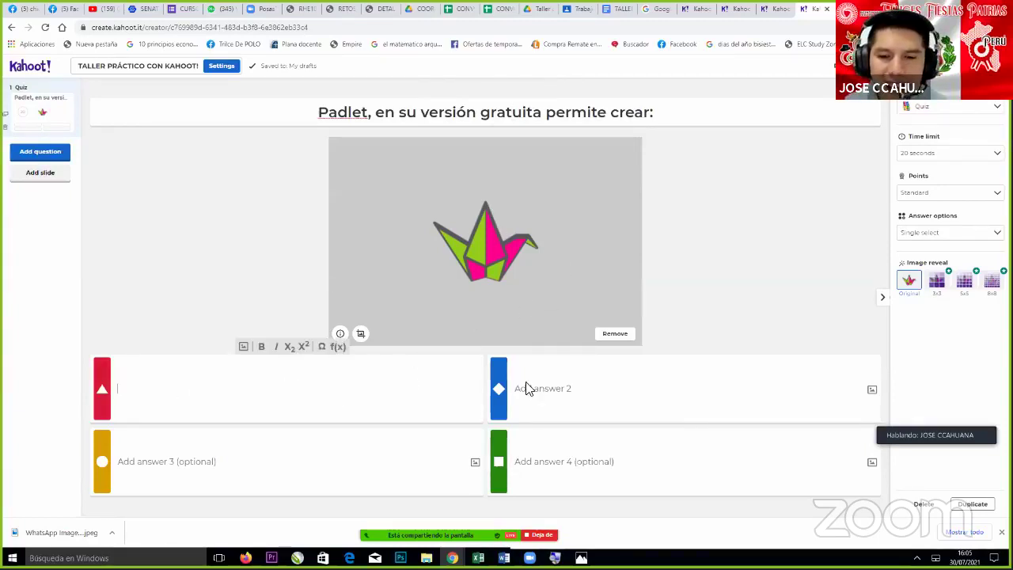
click(561, 386)
click(338, 398)
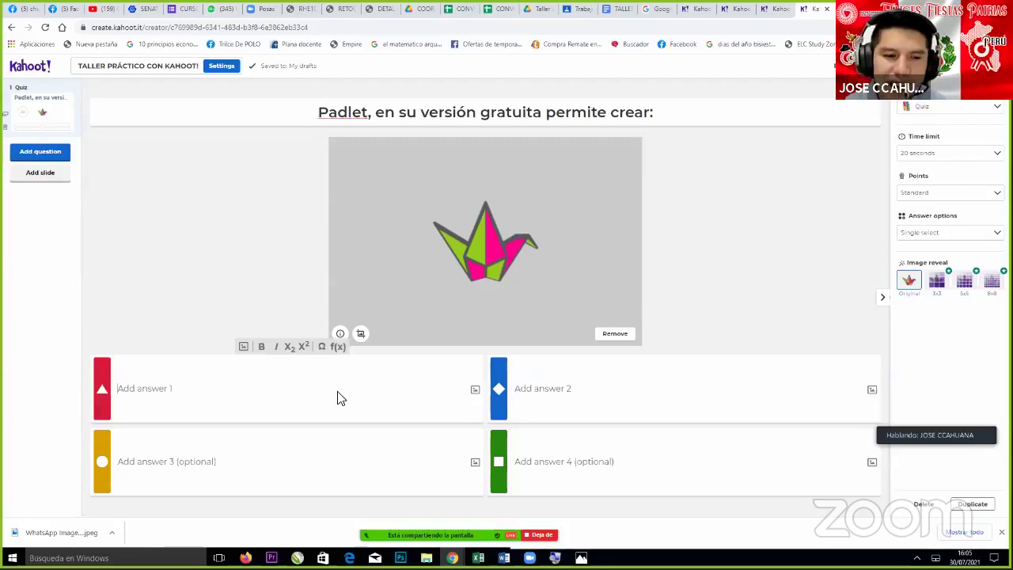
click(296, 459)
click(538, 462)
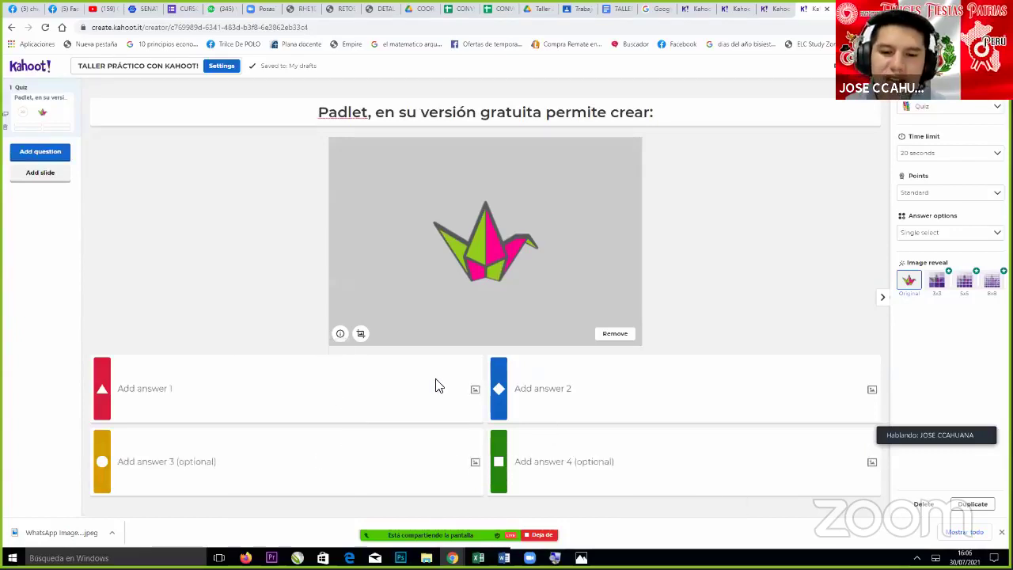
click(262, 388)
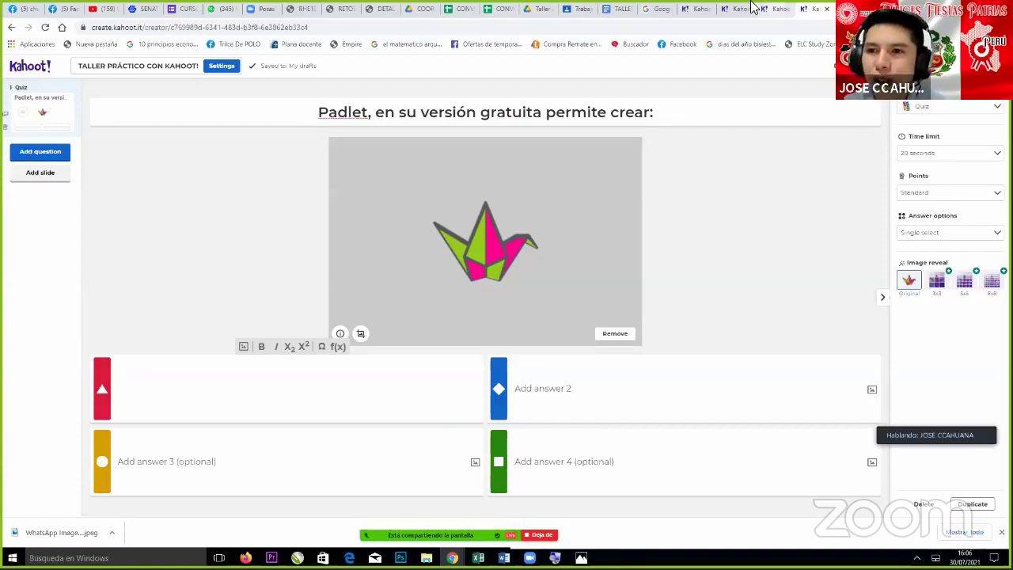
click(619, 9)
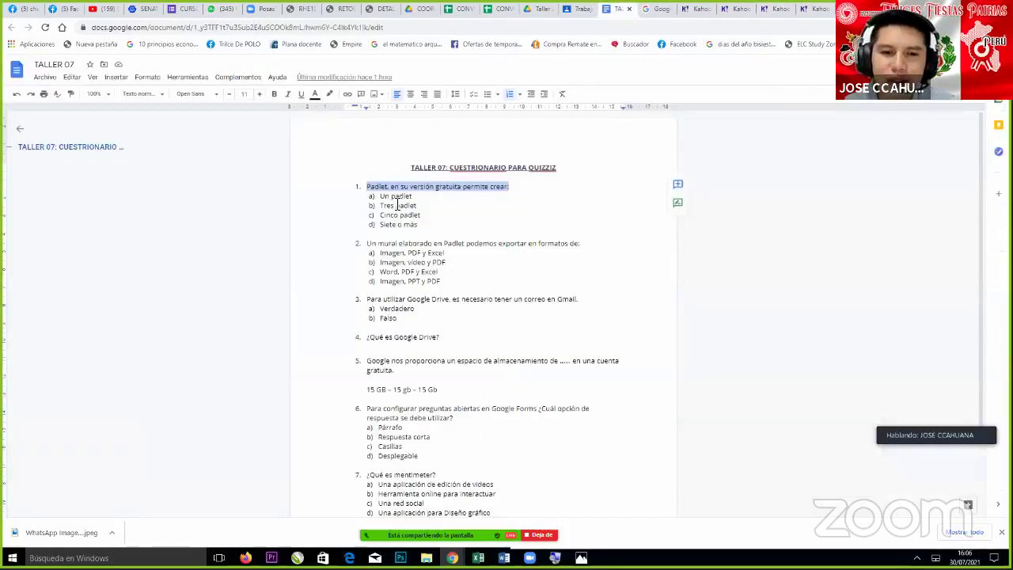
drag(380, 196, 413, 198)
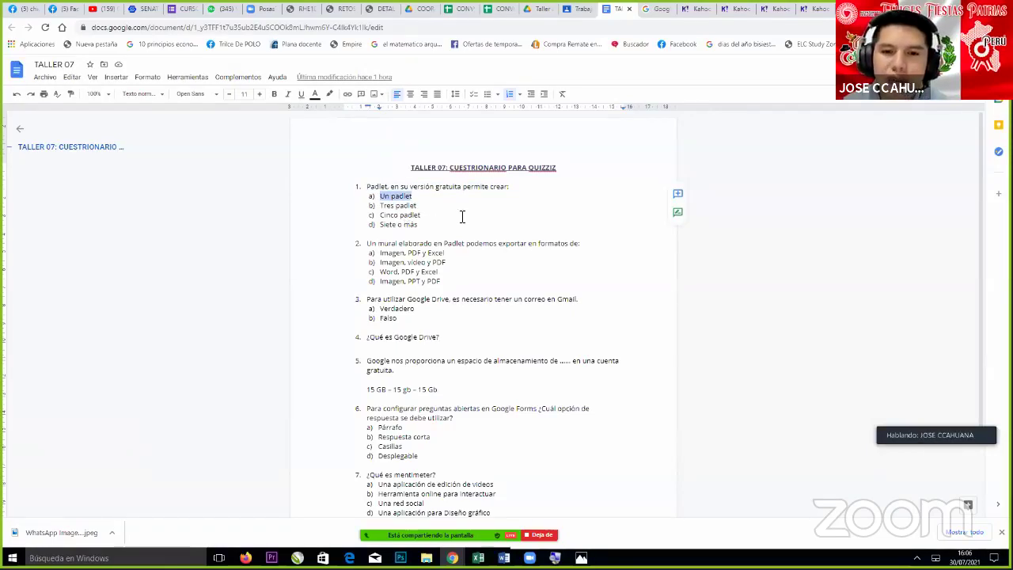
Enter 'Un padlet' as the first answer.
click(779, 9)
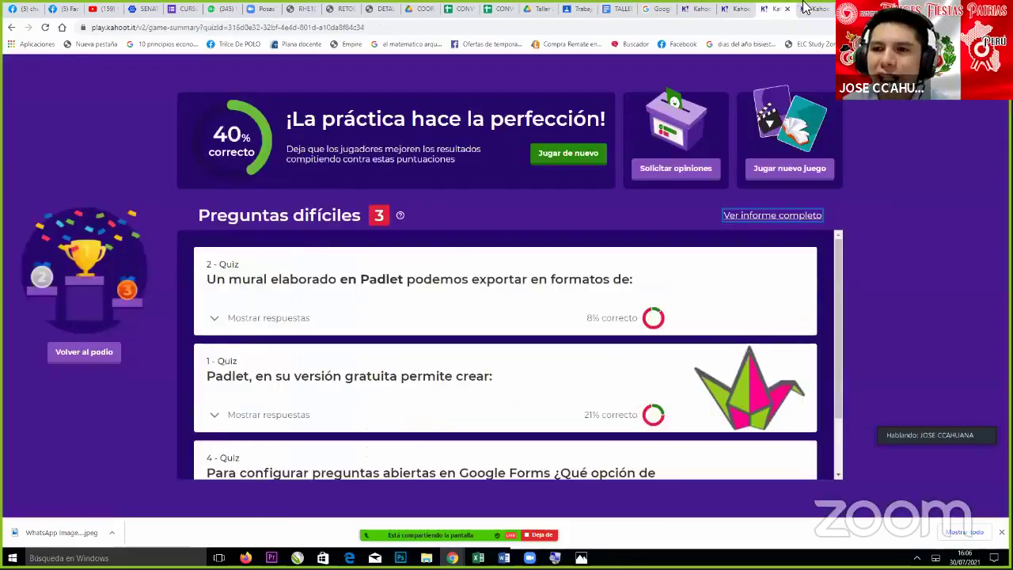
click(806, 9)
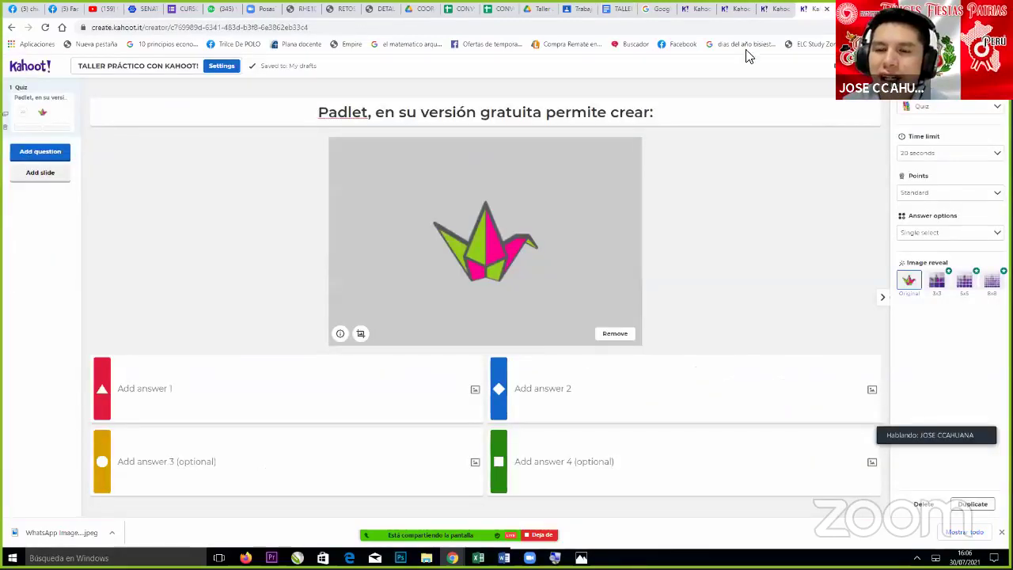
click(190, 392)
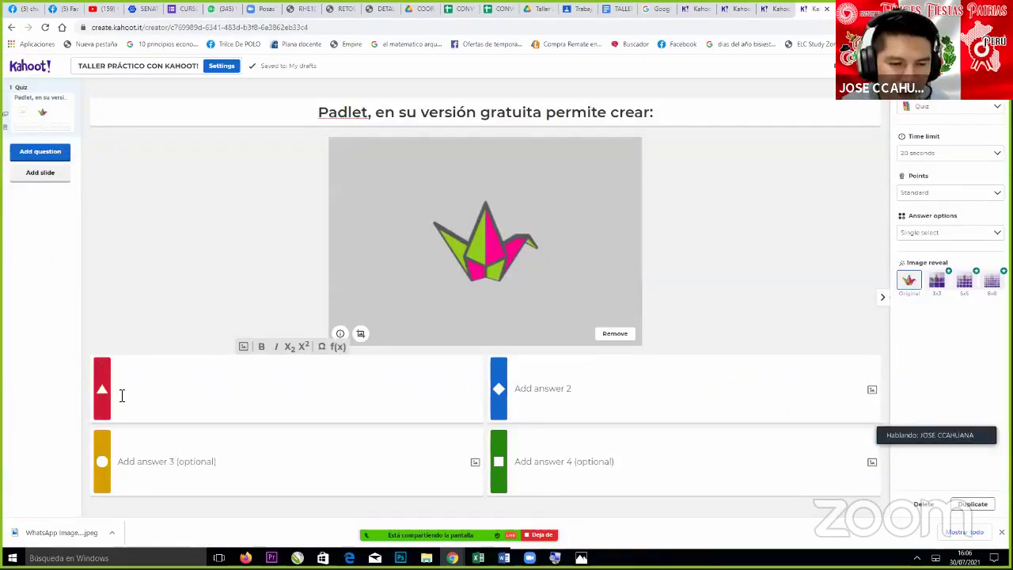
text(Un padlet)
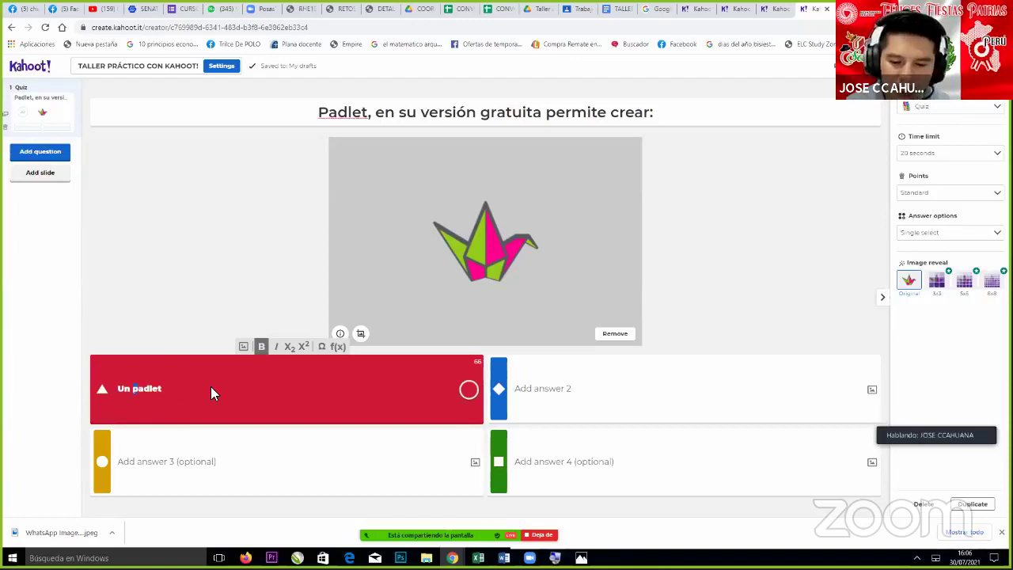
click(171, 395)
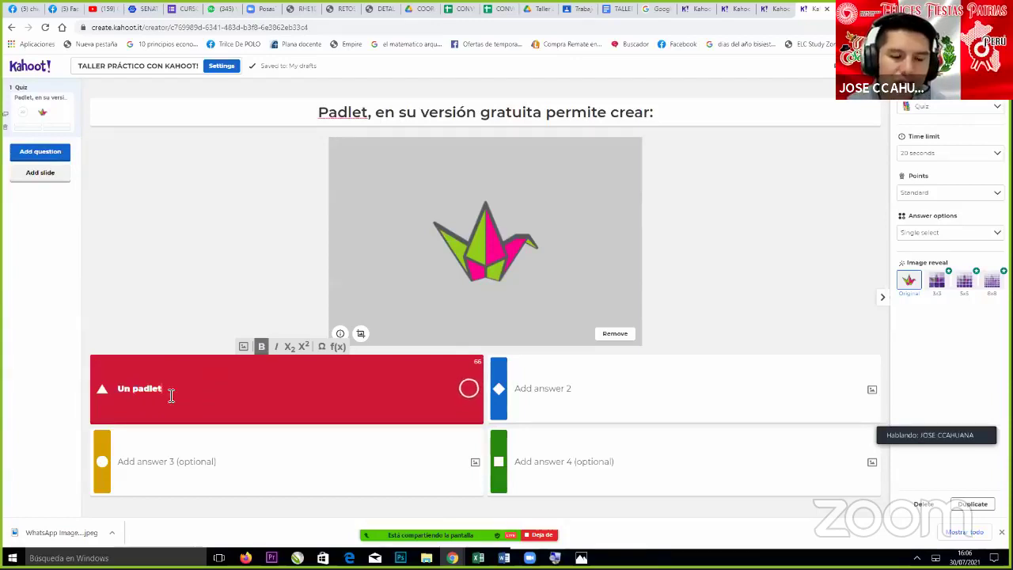
Enter 'Dos padlet' as the second answer, then change 'Dos' to 'Tres'.
click(525, 388)
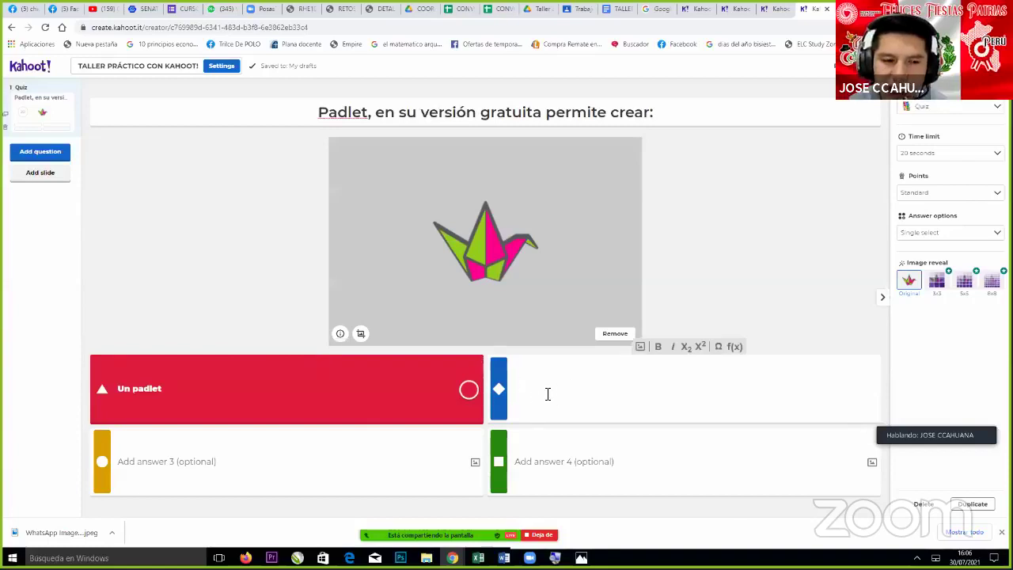
text(D)
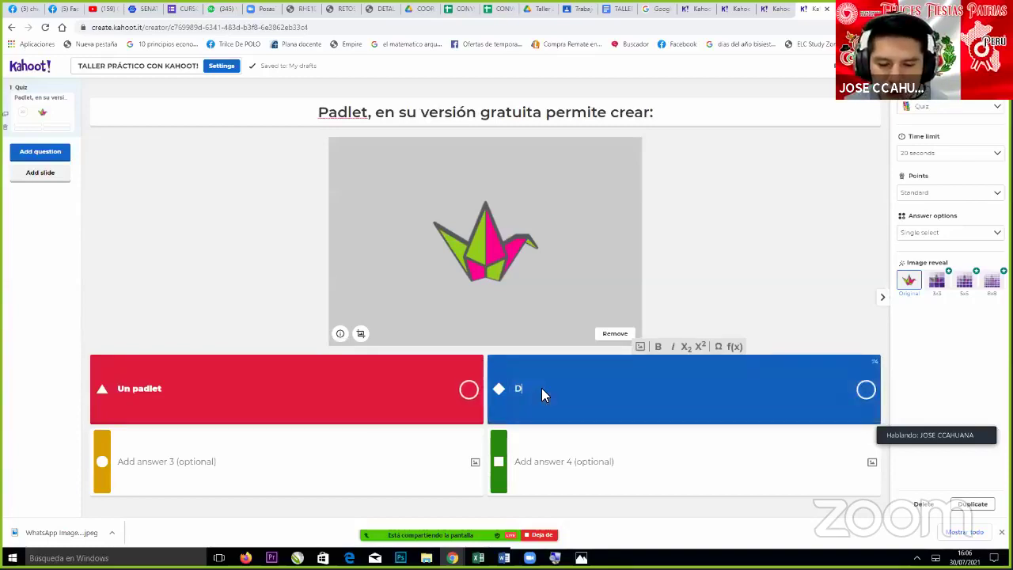
text(os p)
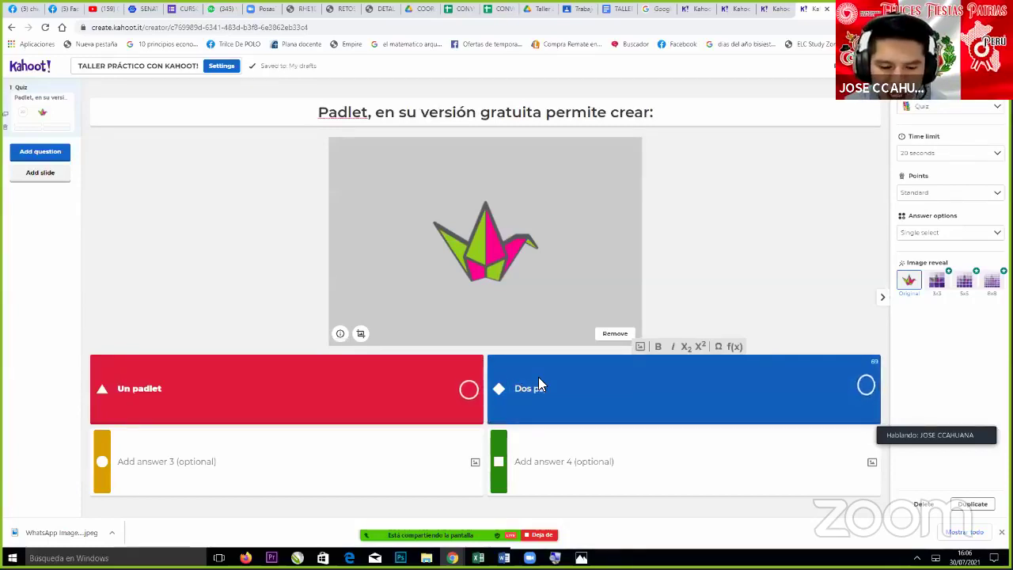
text(adlet)
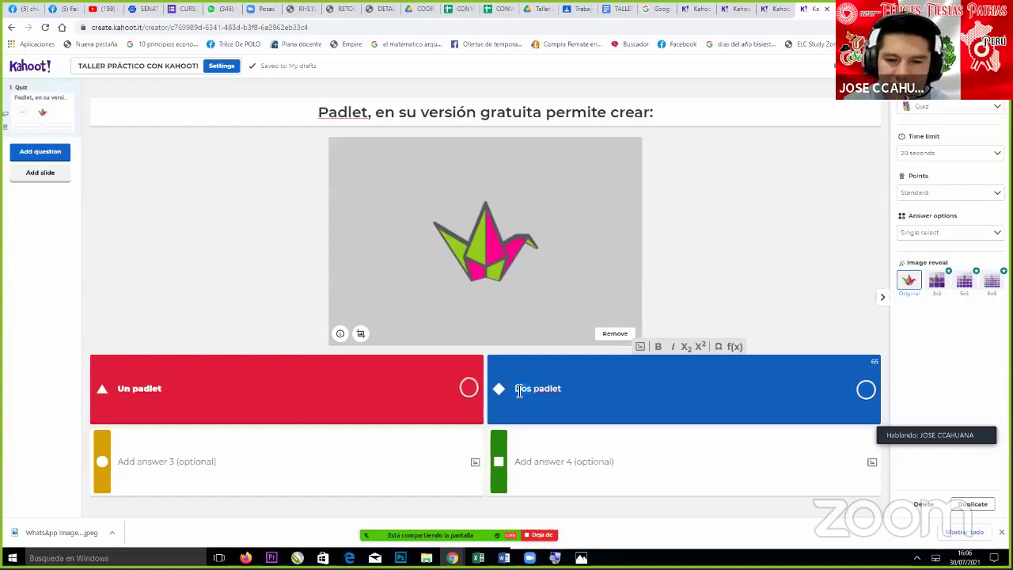
double_click(523, 388)
text(2)
text(re)
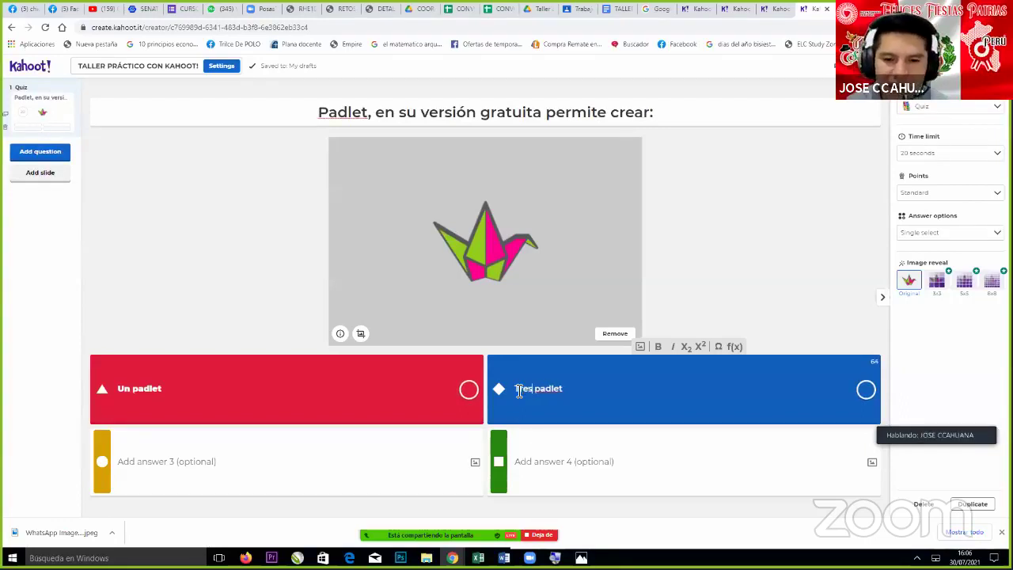
Enter 'Cinco padlet' as answer 3 and '7 padlet o más' as answer 4.
click(271, 467)
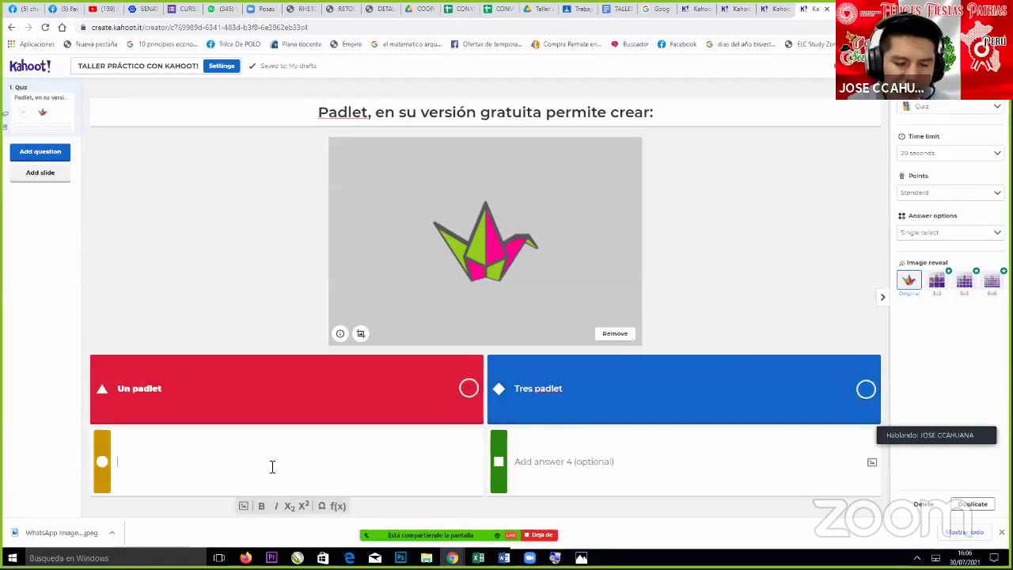
text(C)
text(l)
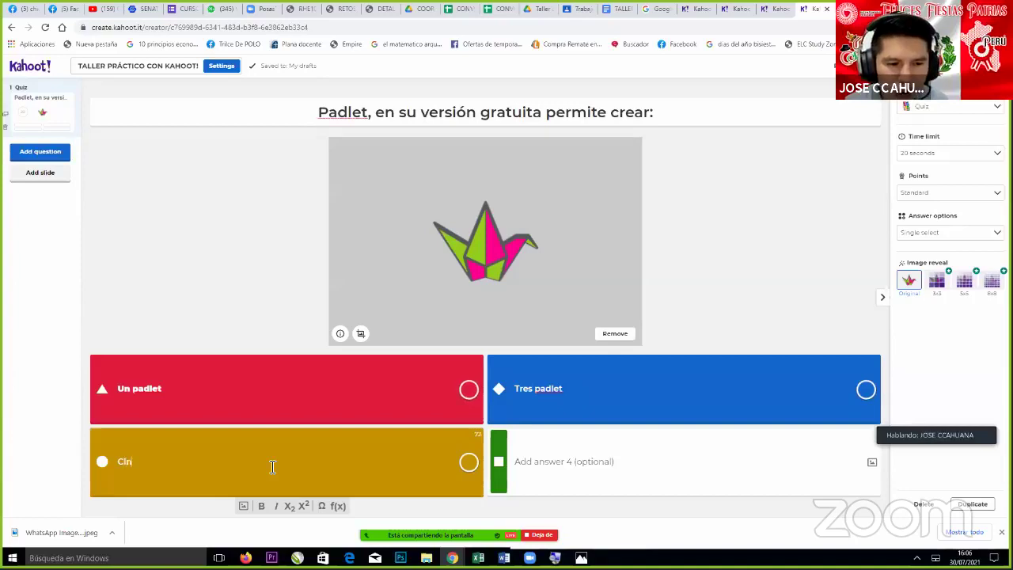
text(nco padl)
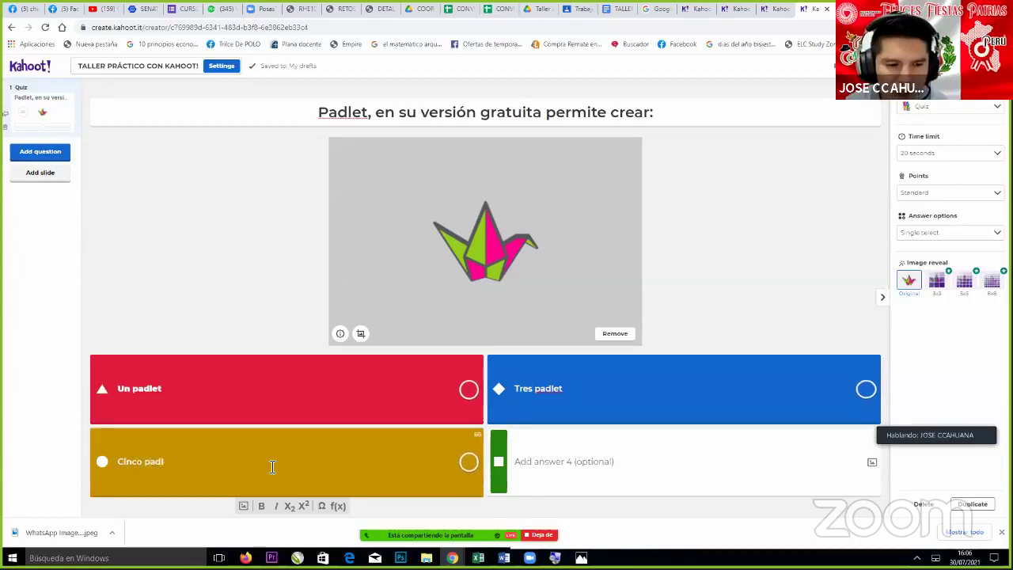
text(et)
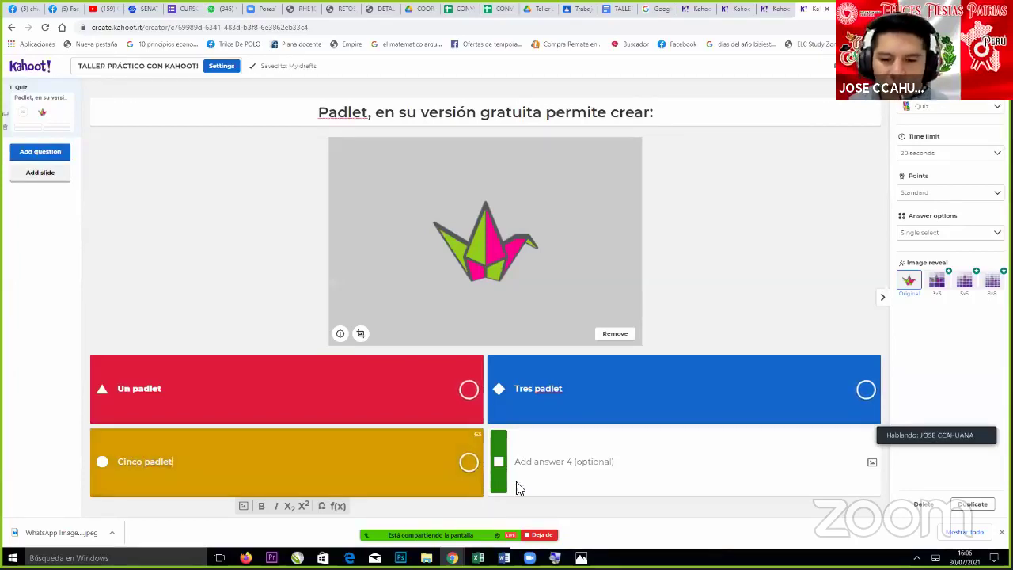
click(559, 466)
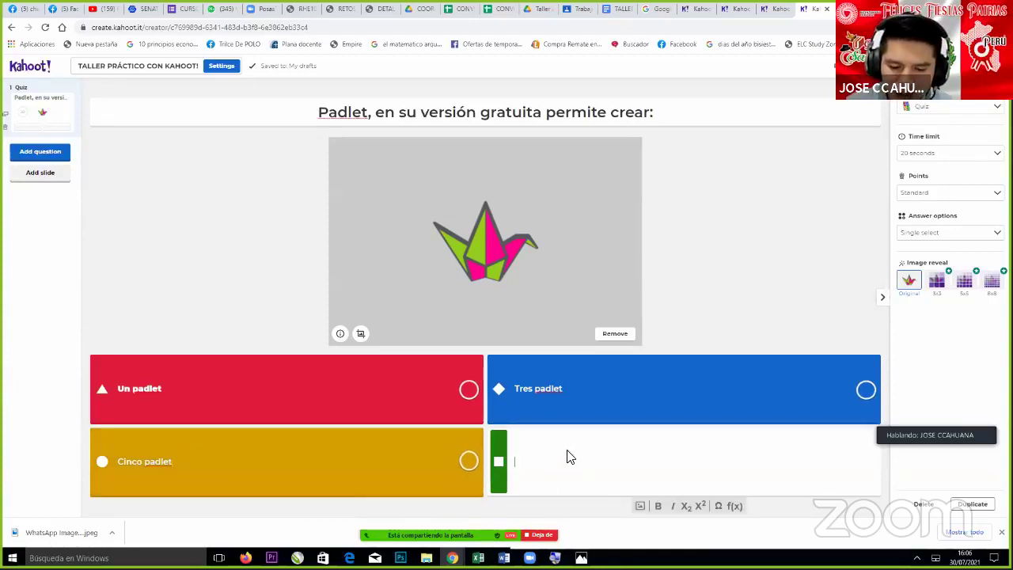
text(7 a más)
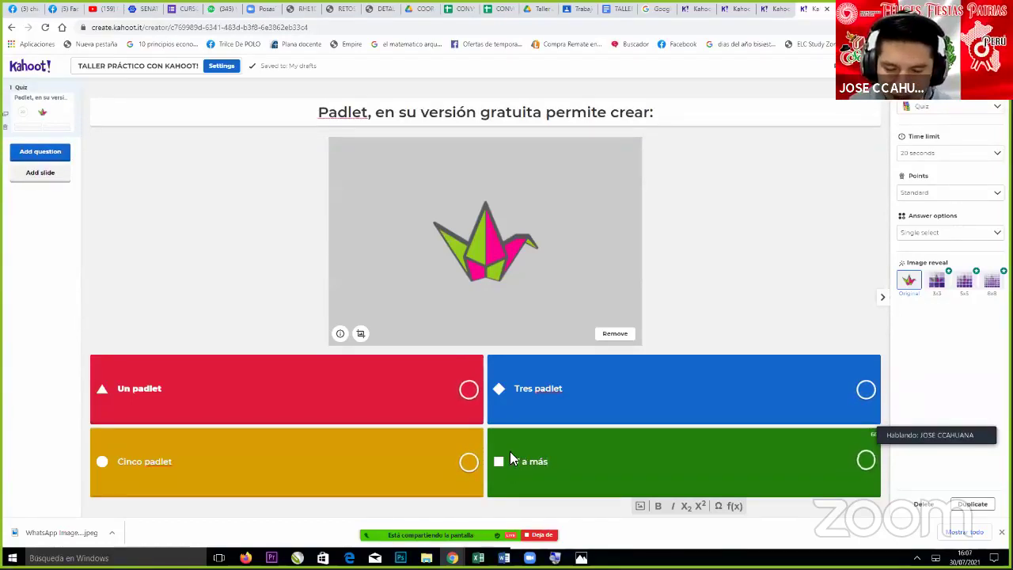
text(padle )
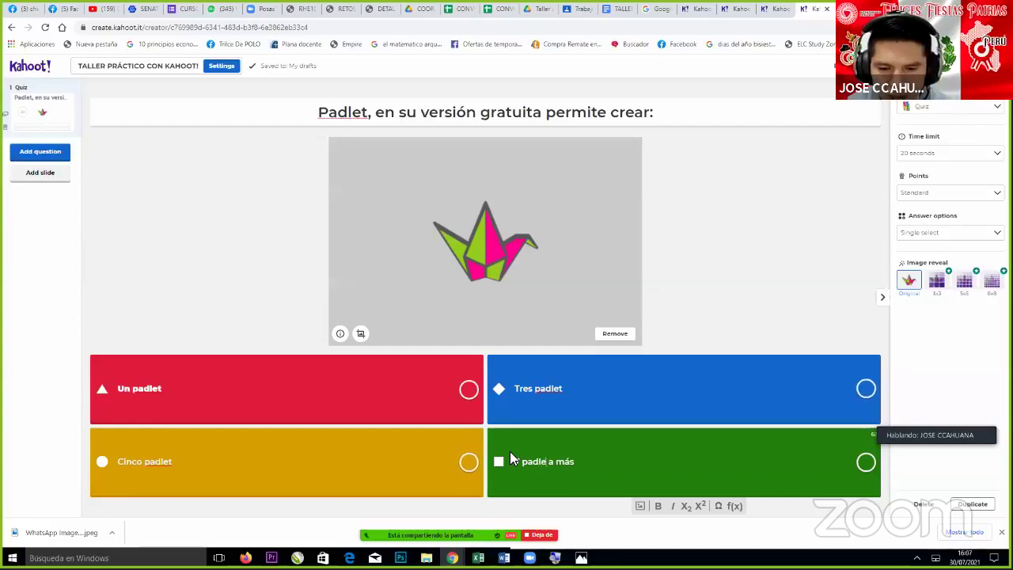
text(t)
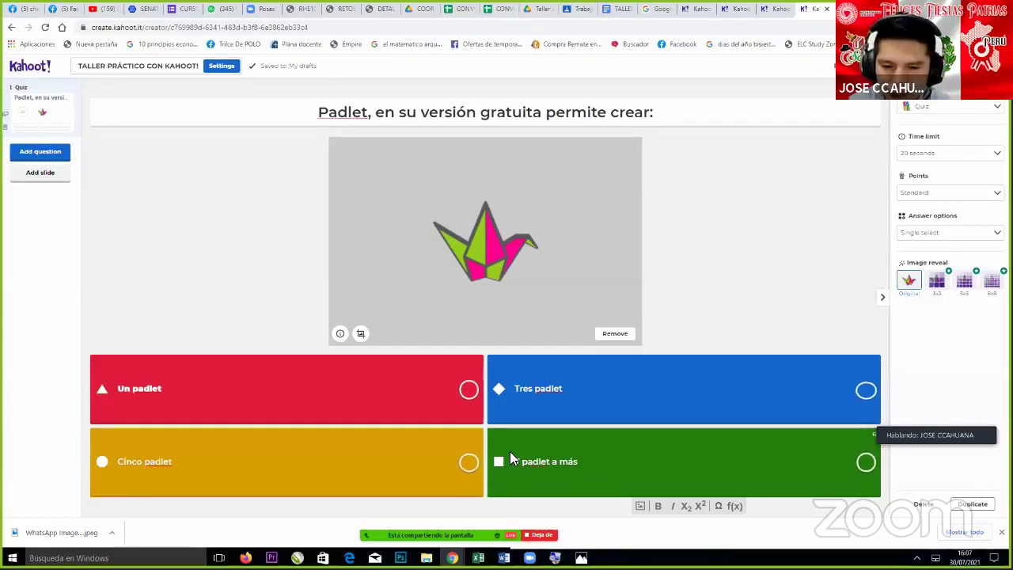
key(Delete)
text(o)
click(511, 467)
text(7)
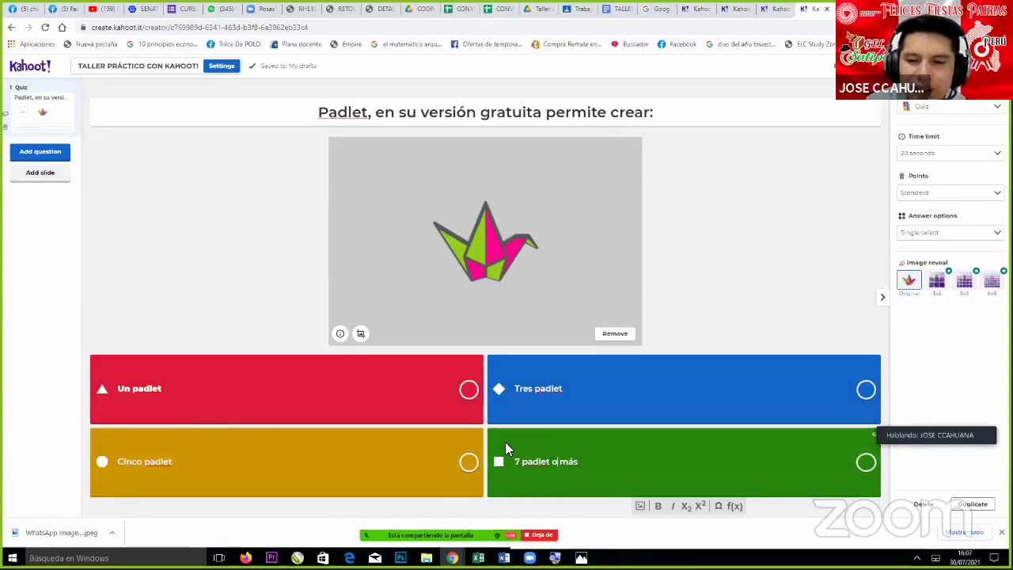
Review all four answers and return to answer 4 to fix the accent in 'más'.
click(198, 391)
click(560, 388)
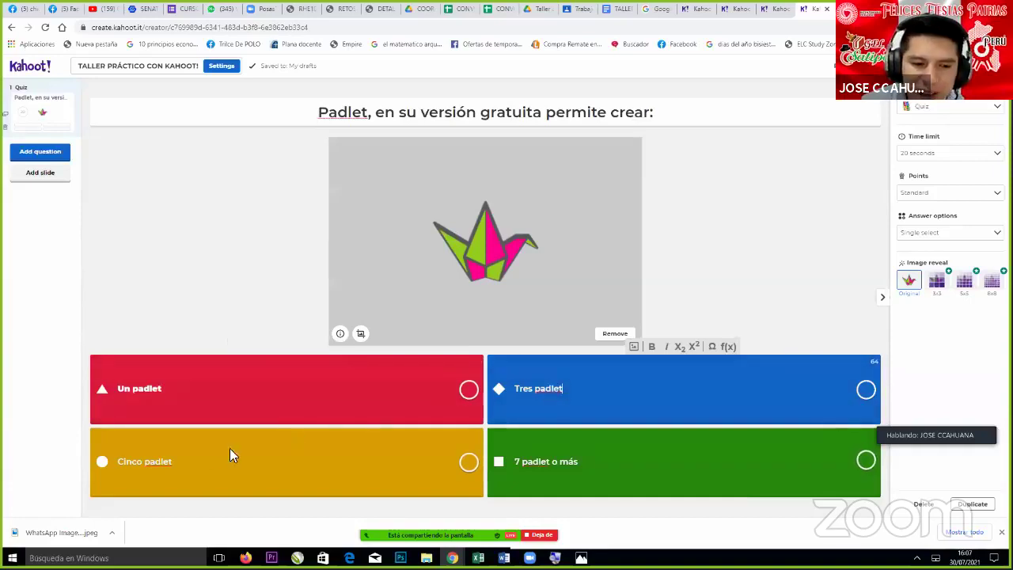
click(195, 463)
click(570, 469)
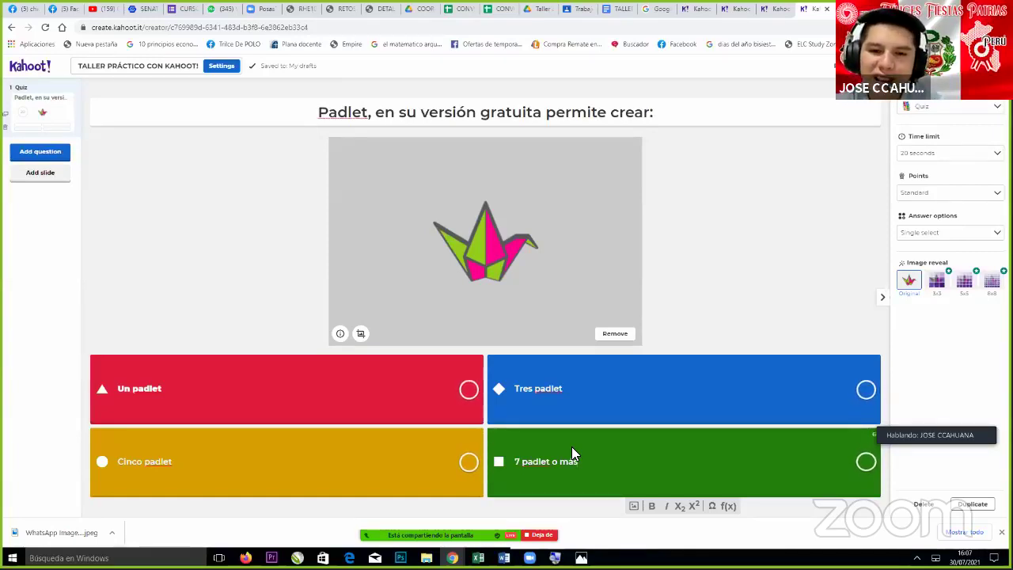
Correct the last answer to '7 padlet o más' and mark 'Tres padlet' as correct.
key(BackSpace)
key(BackSpace)
text(ás)
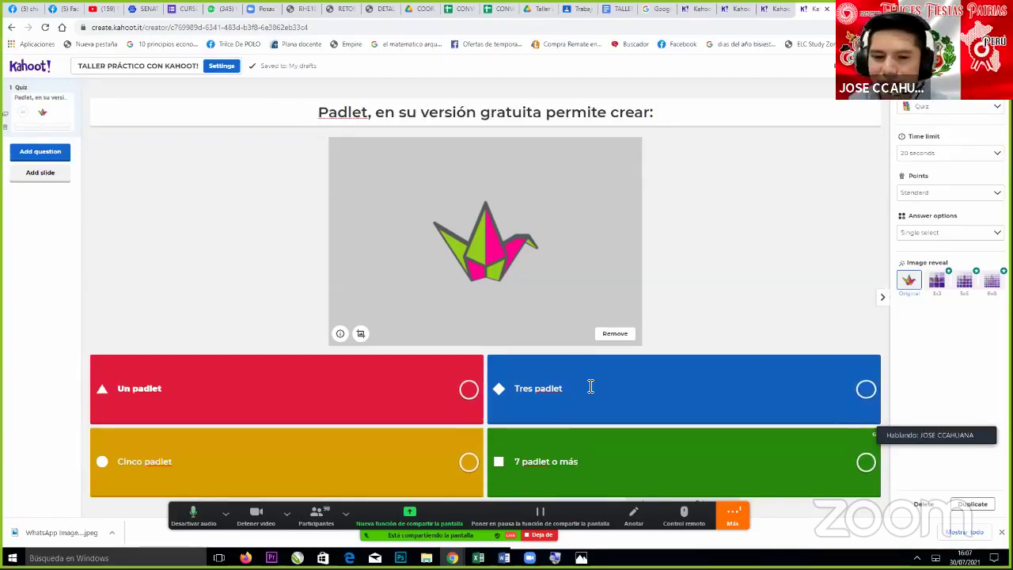
click(867, 390)
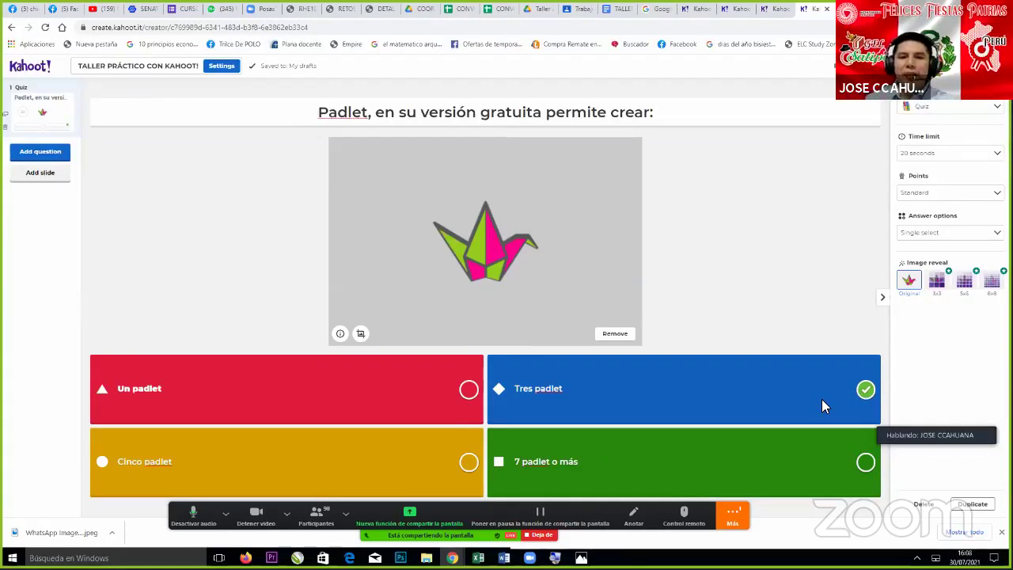
click(573, 114)
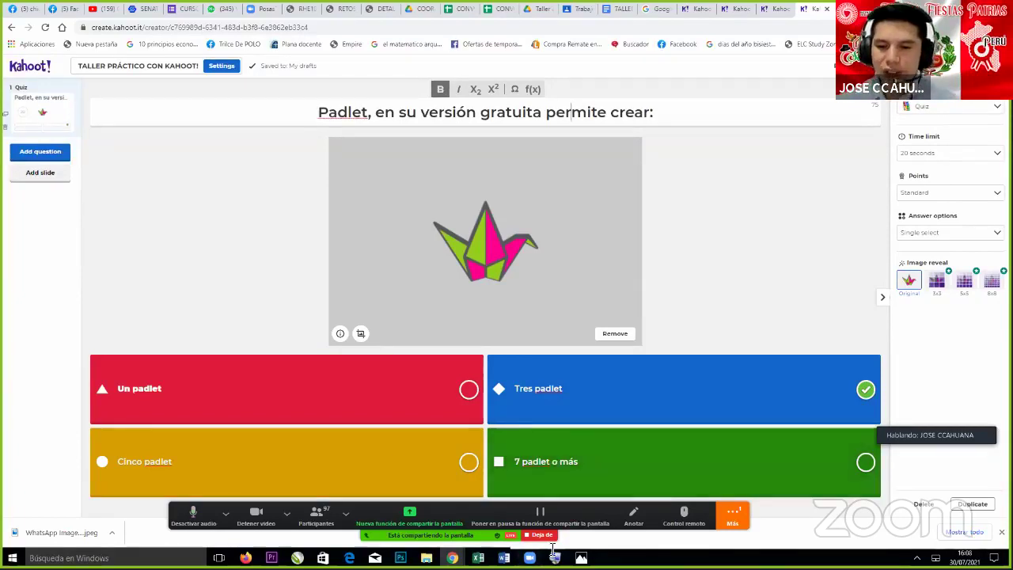
click(734, 514)
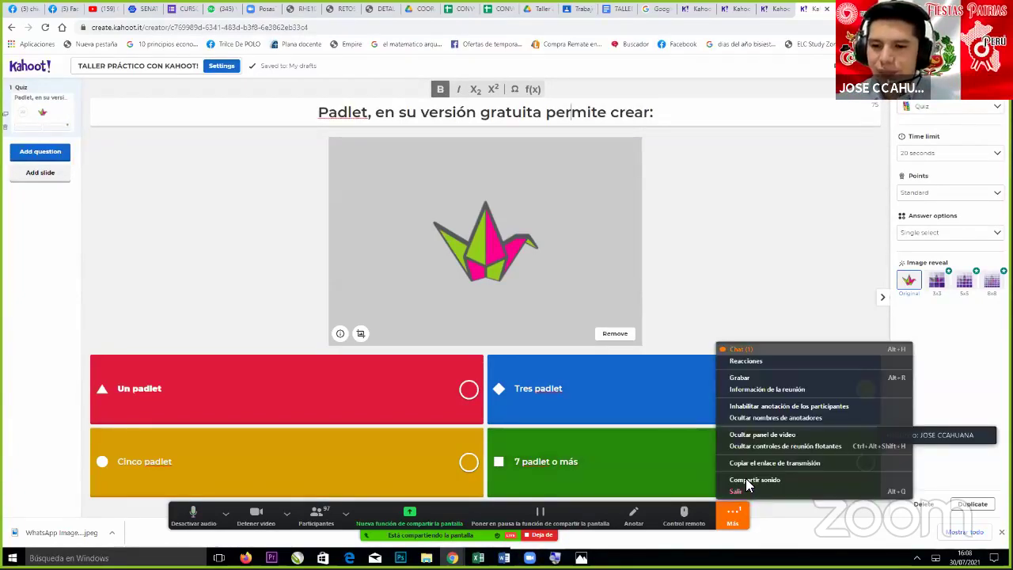
key(alt+h)
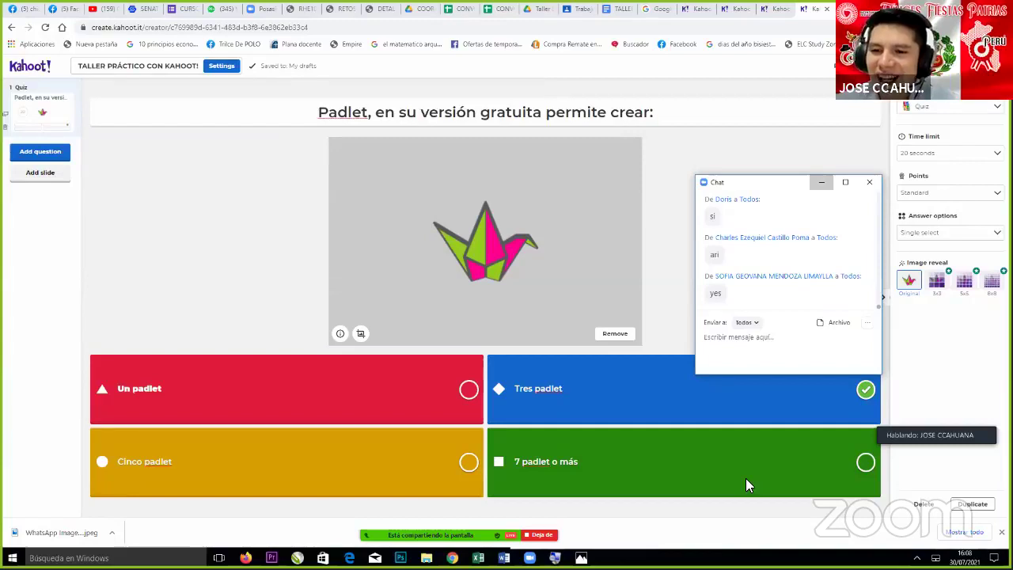
click(822, 182)
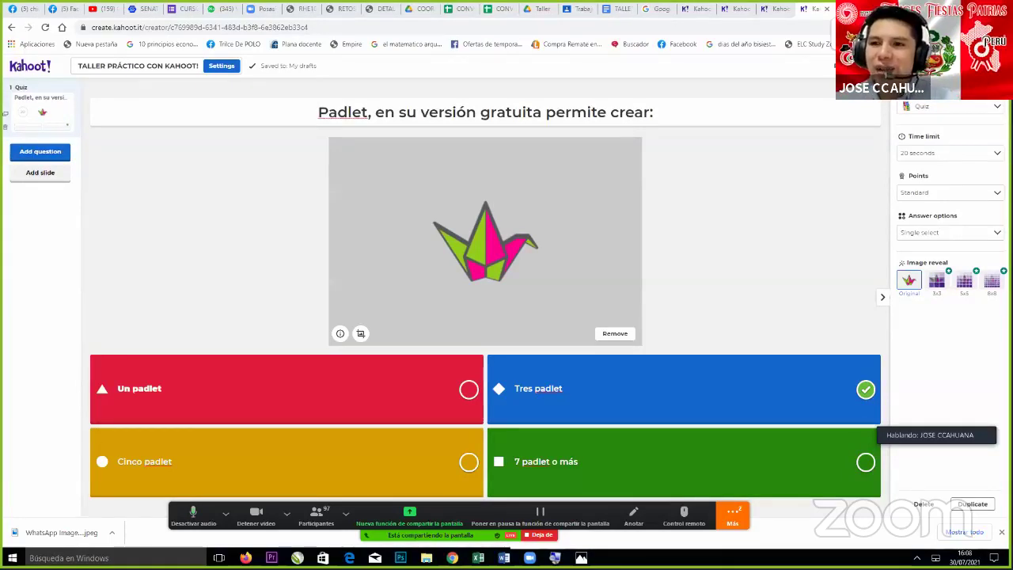
key(ctrl+Tab)
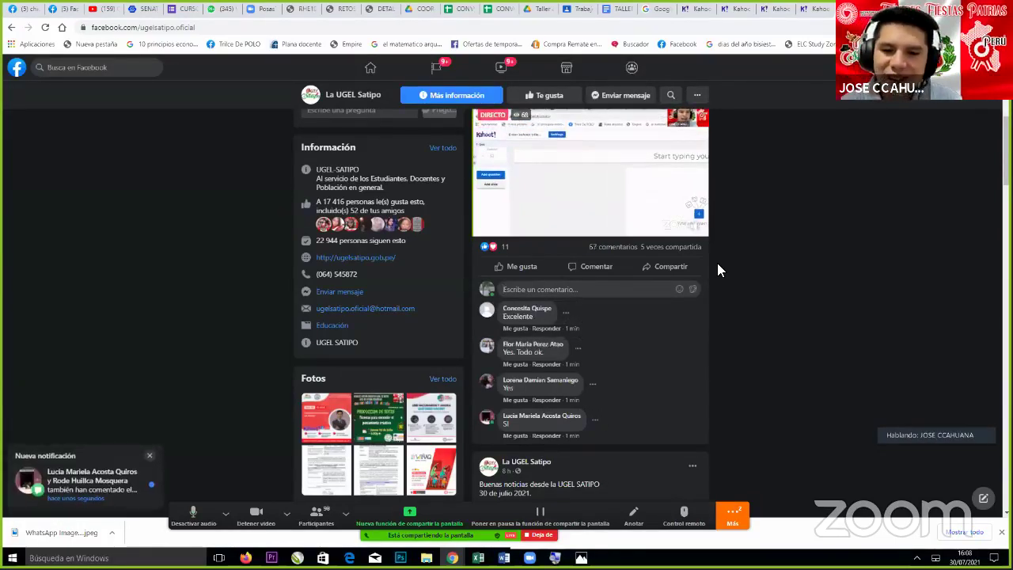
scroll(591, 326, down, 2)
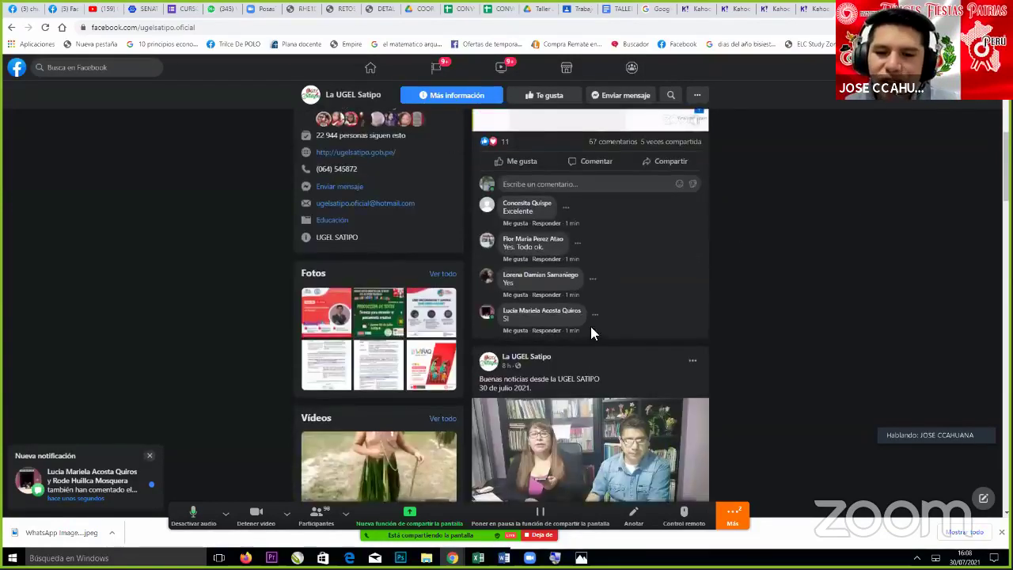
scroll(614, 297, up, 2)
scroll(614, 297, up, 1)
click(809, 9)
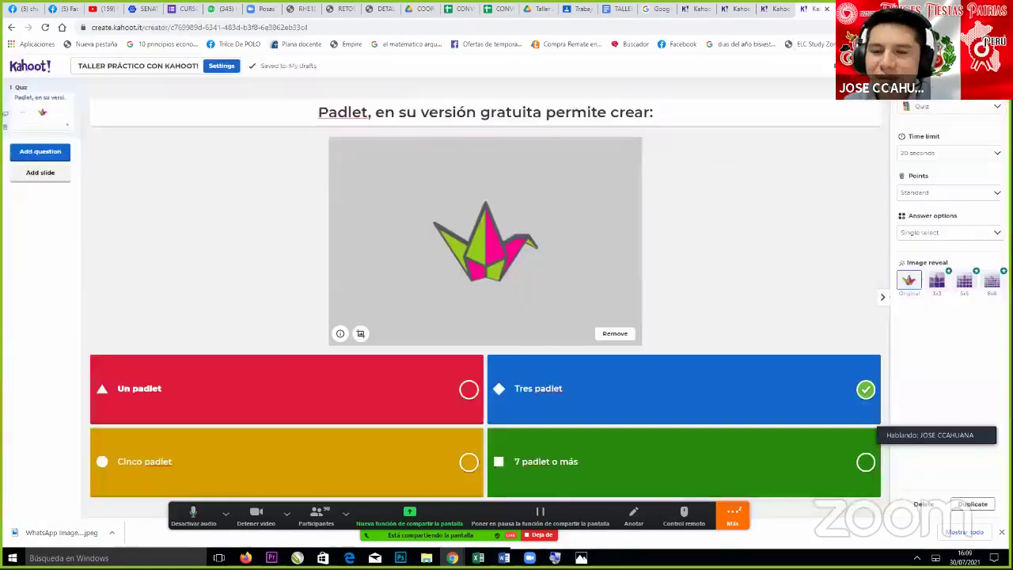
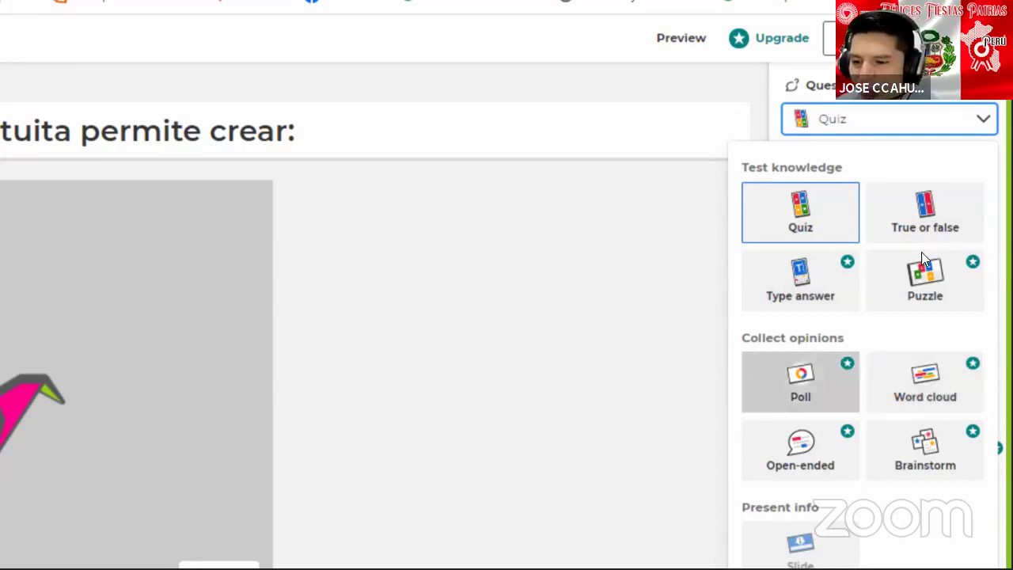
Close the question type list, keeping Quiz for the 'permite crear:' question.
scroll(910, 283, down, 2)
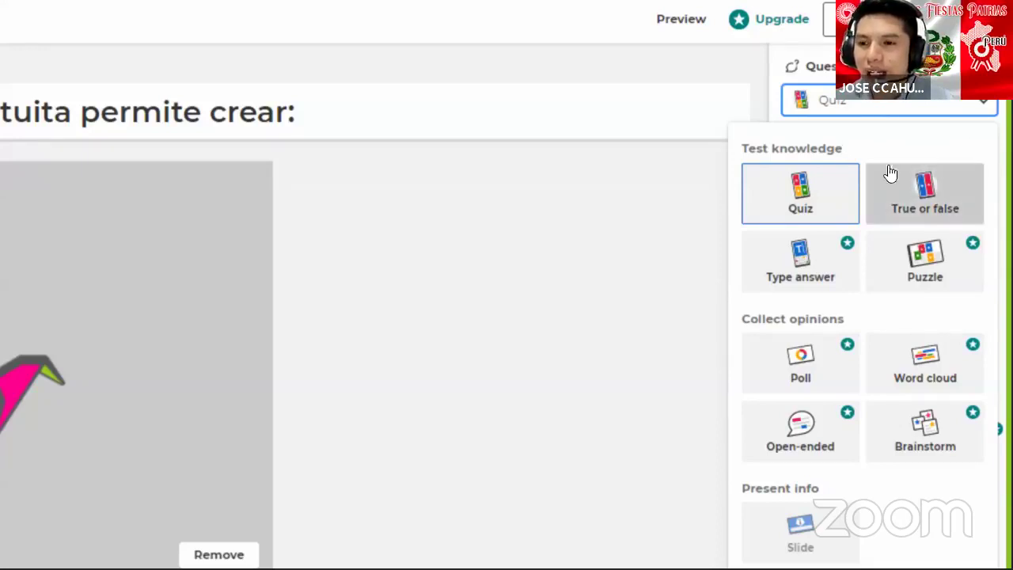
click(912, 111)
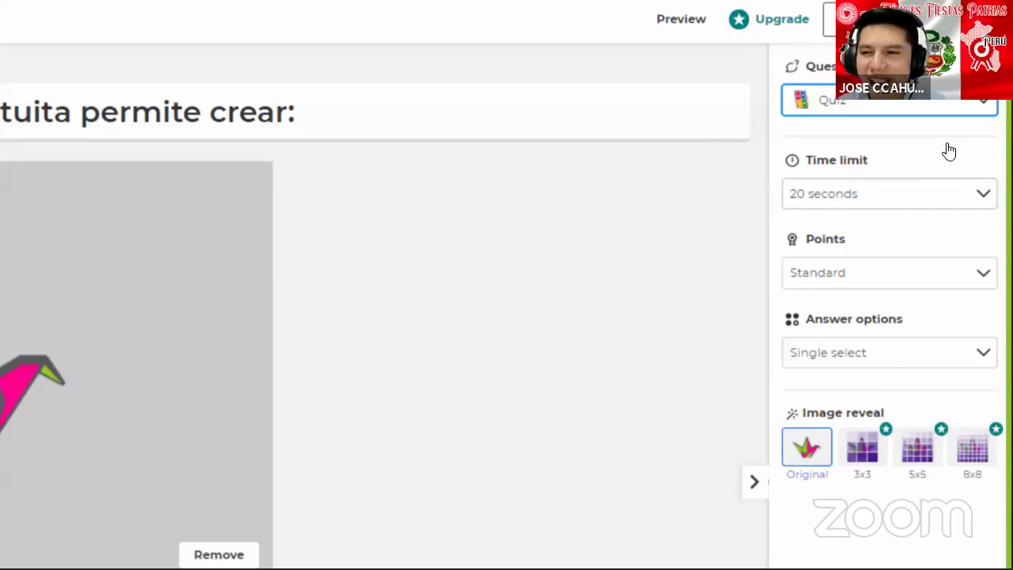
click(940, 161)
key(Down)
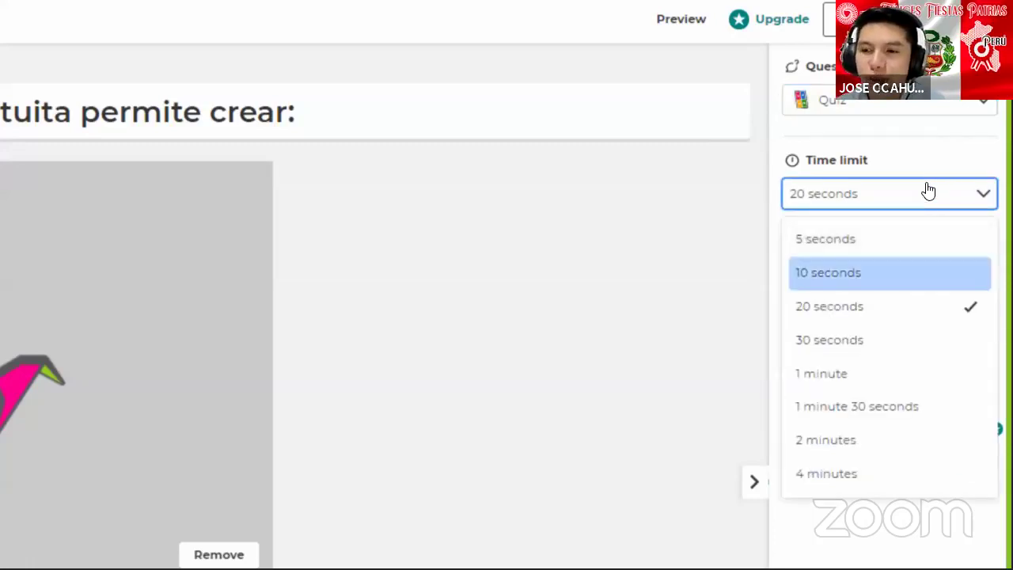
key(Return)
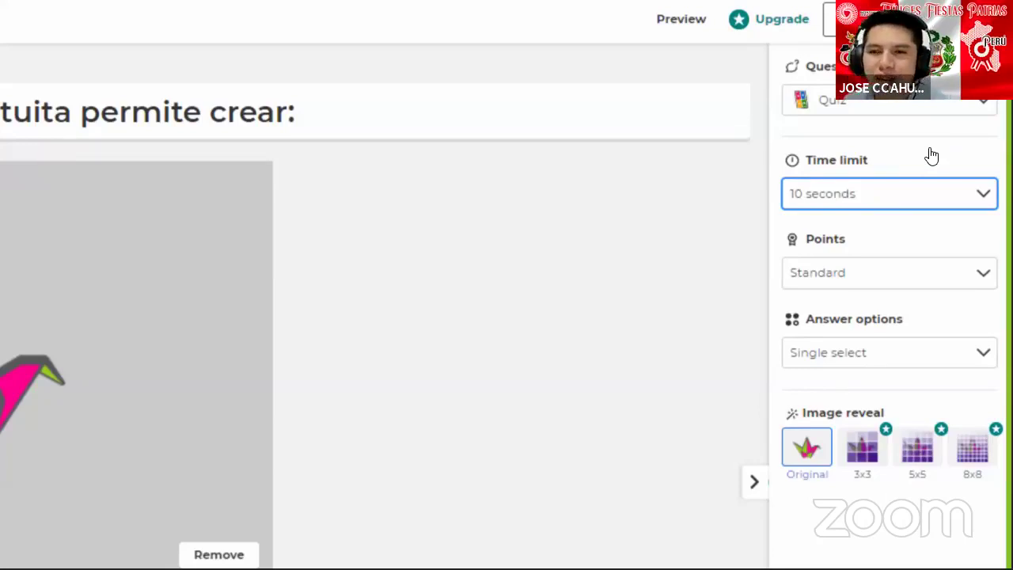
click(943, 182)
key(Return)
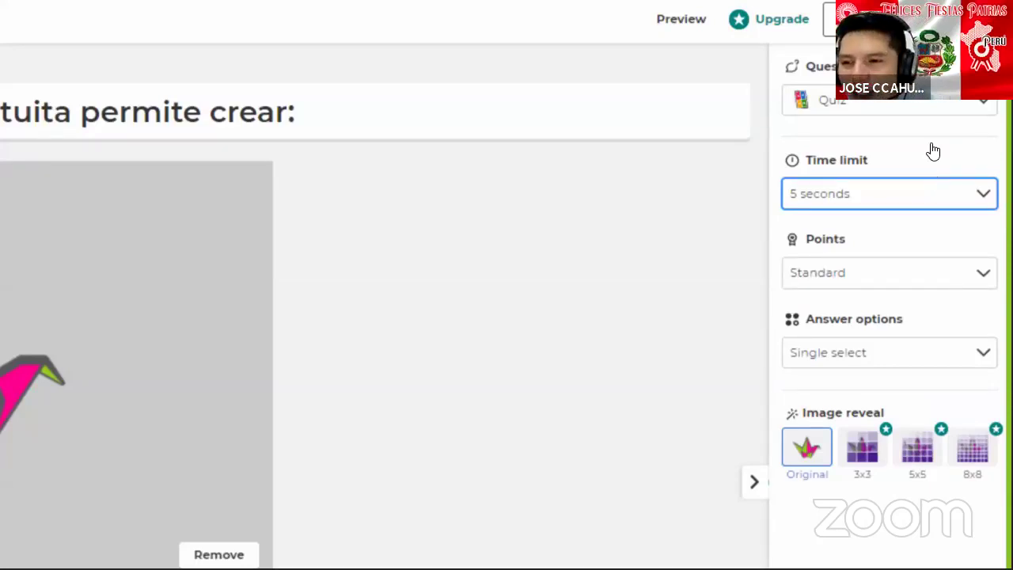
click(929, 162)
click(918, 306)
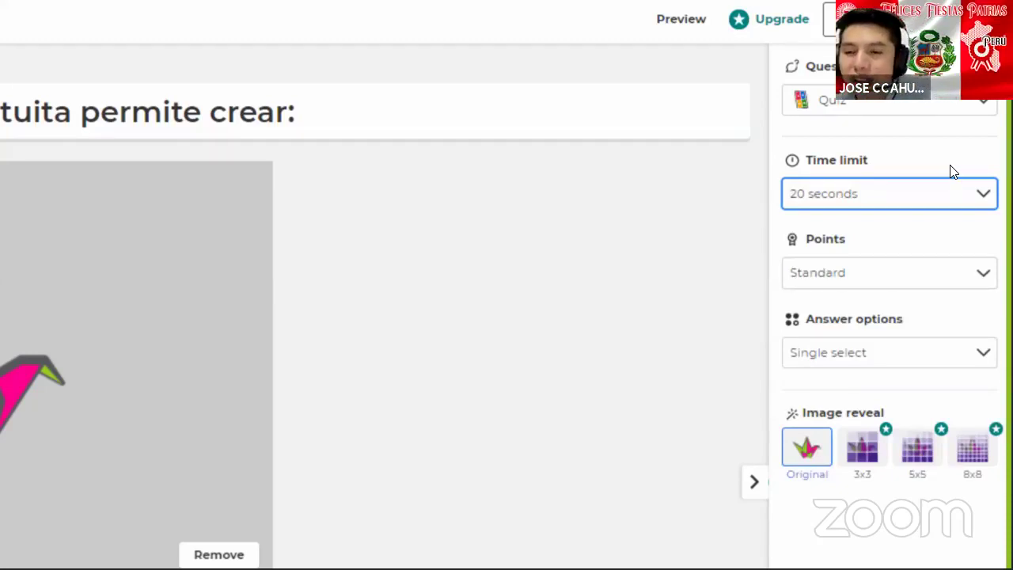
click(954, 155)
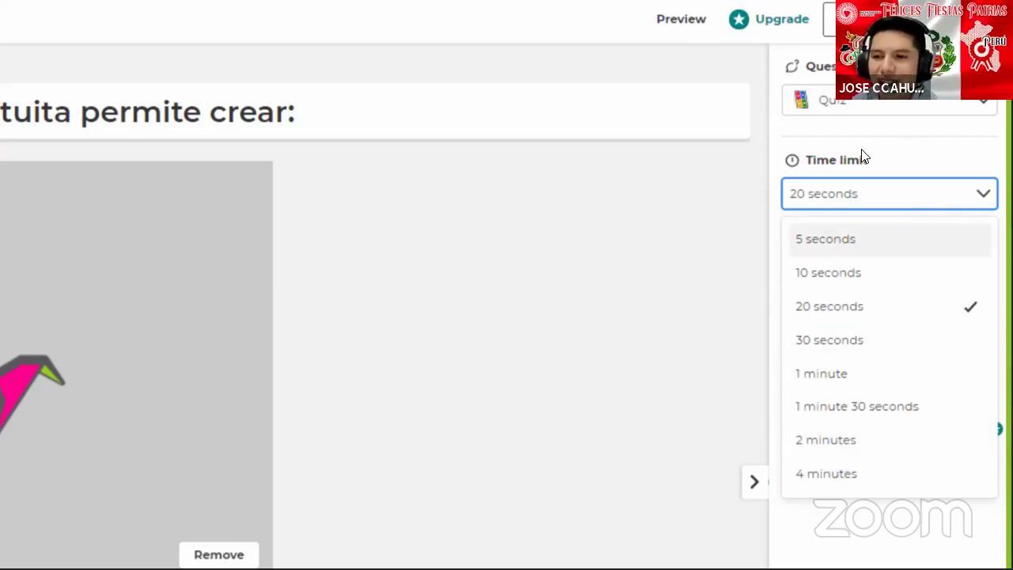
click(972, 145)
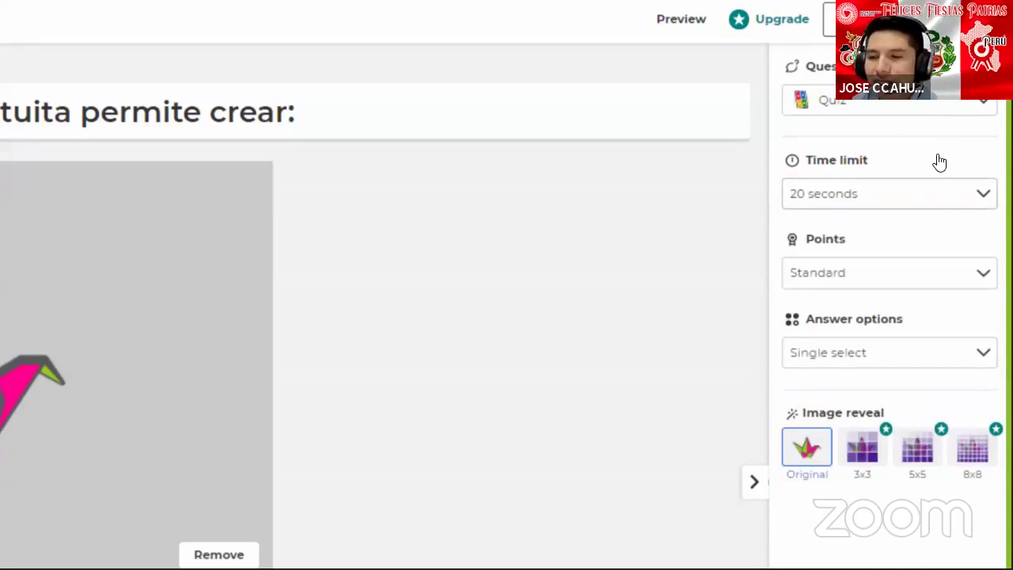
key(Tab)
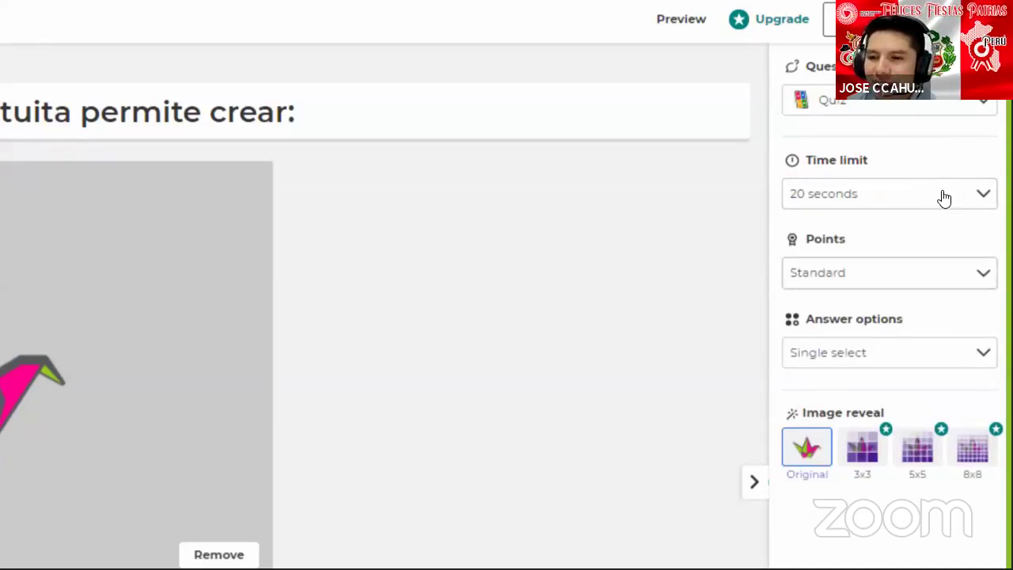
key(space)
key(Up)
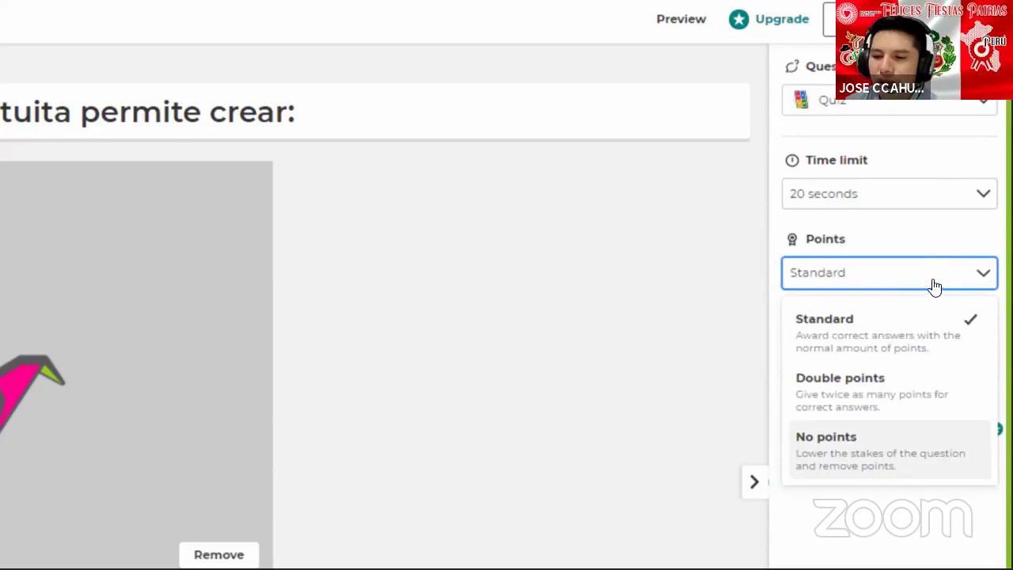
key(Up)
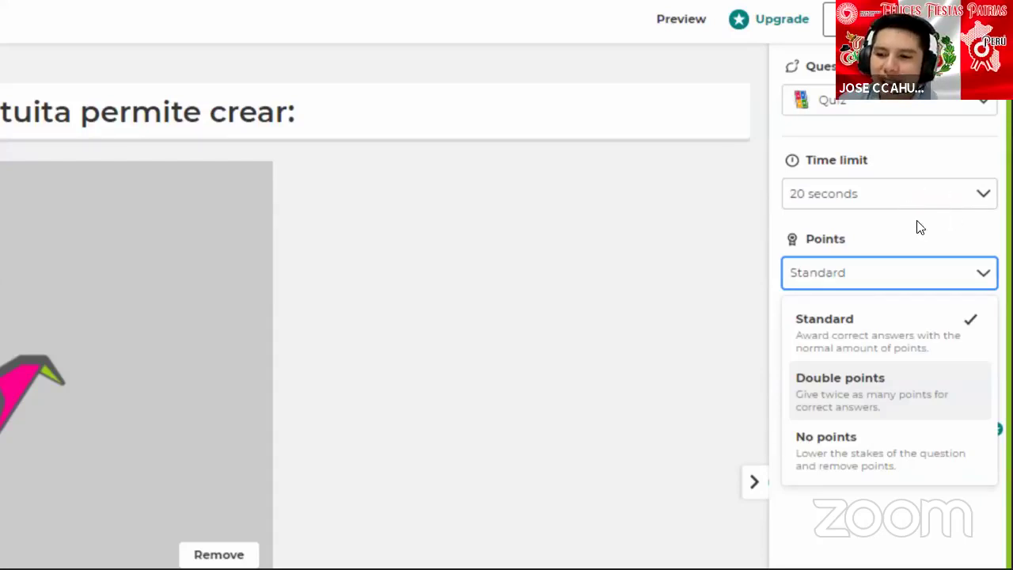
click(942, 182)
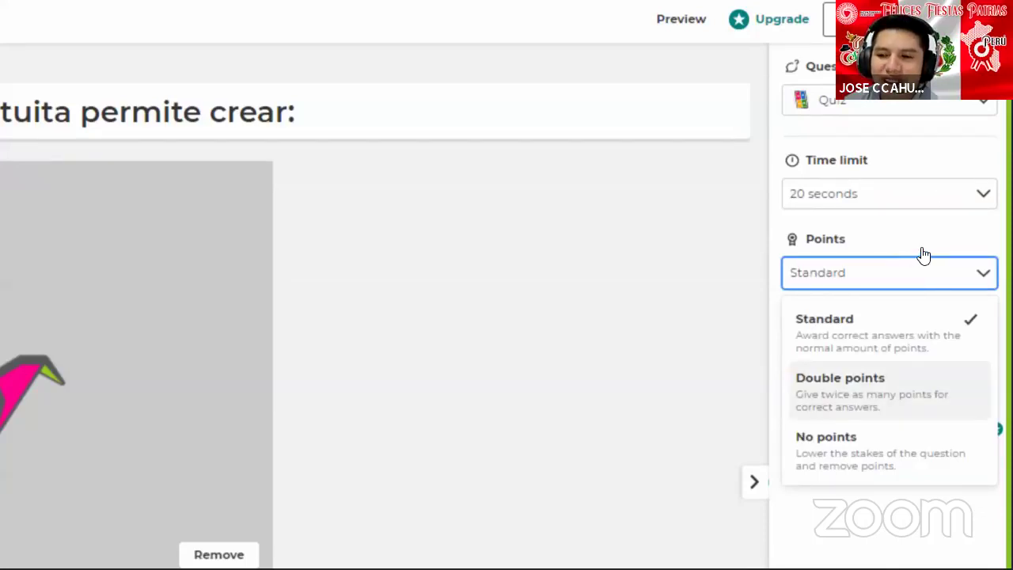
click(942, 176)
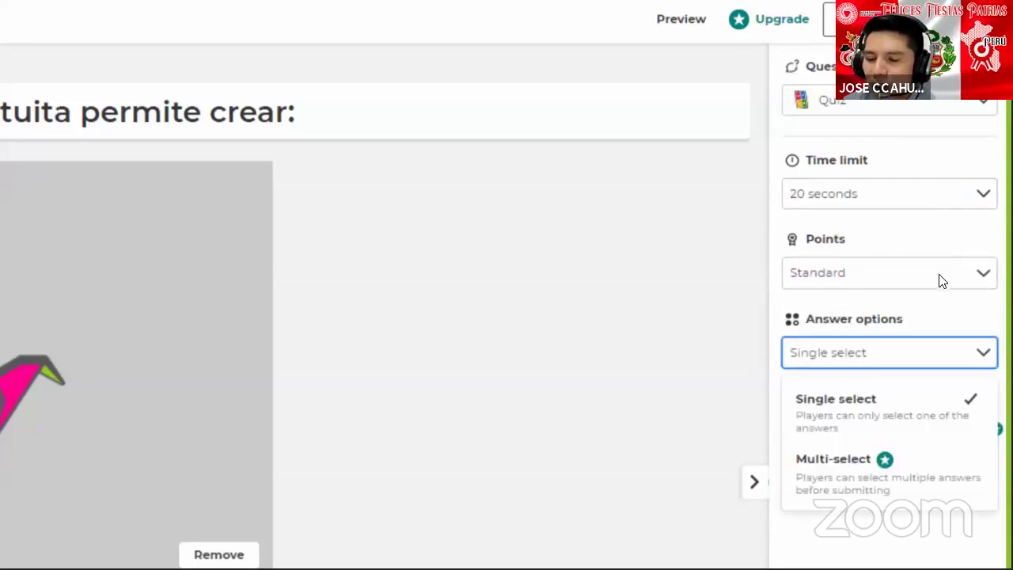
Close the Answer options dropdown with Single select kept.
key(Down)
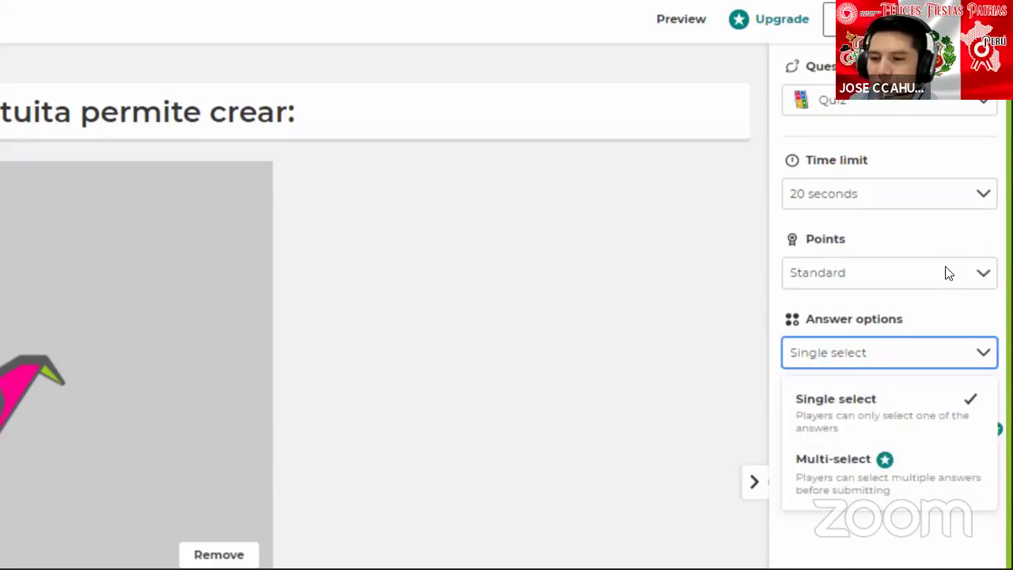
click(969, 226)
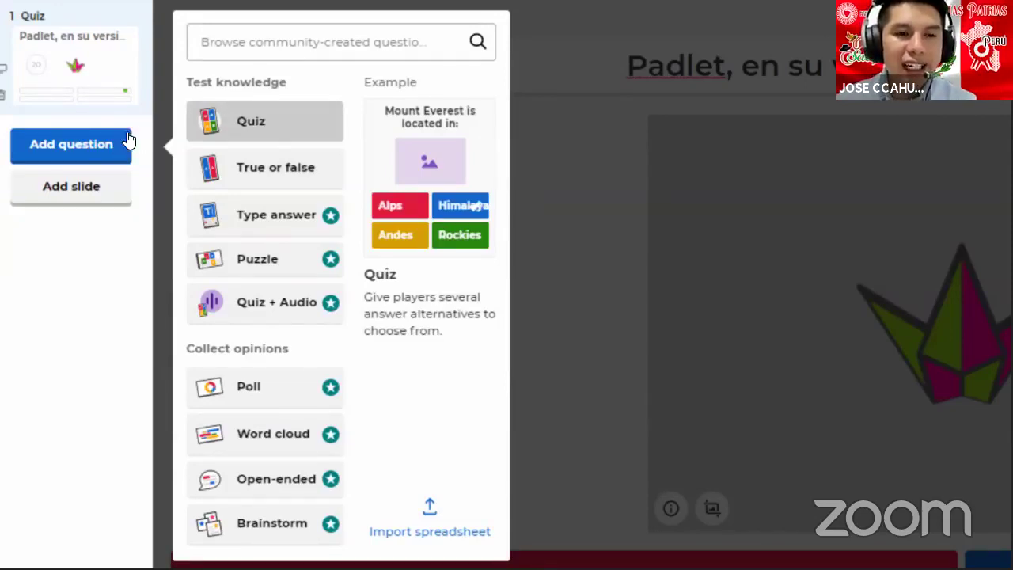
Add a new Quiz question as slide 2.
click(156, 128)
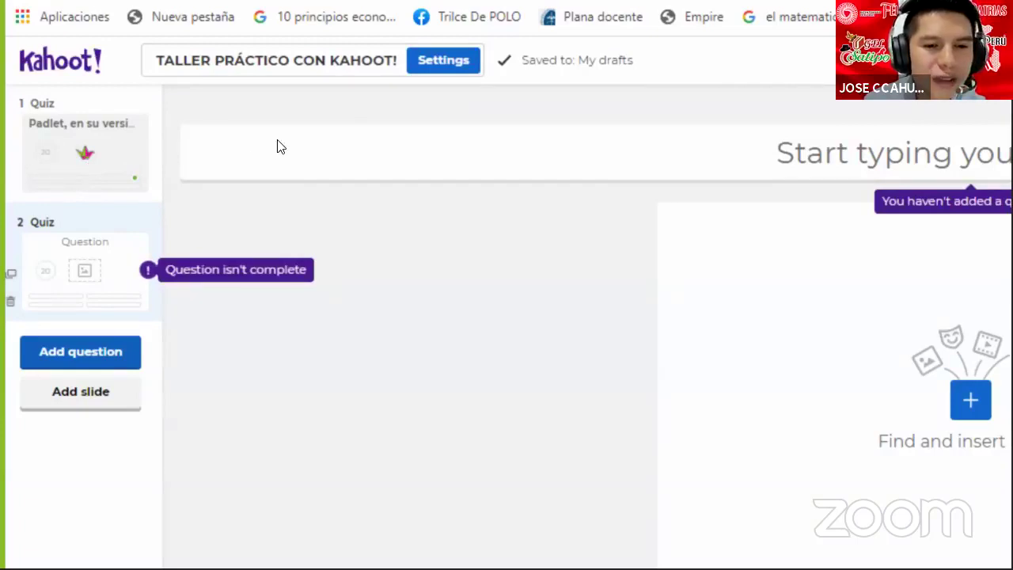
Open and dismiss question 2's media library without adding media, then go to the TALLER 07 document.
click(405, 117)
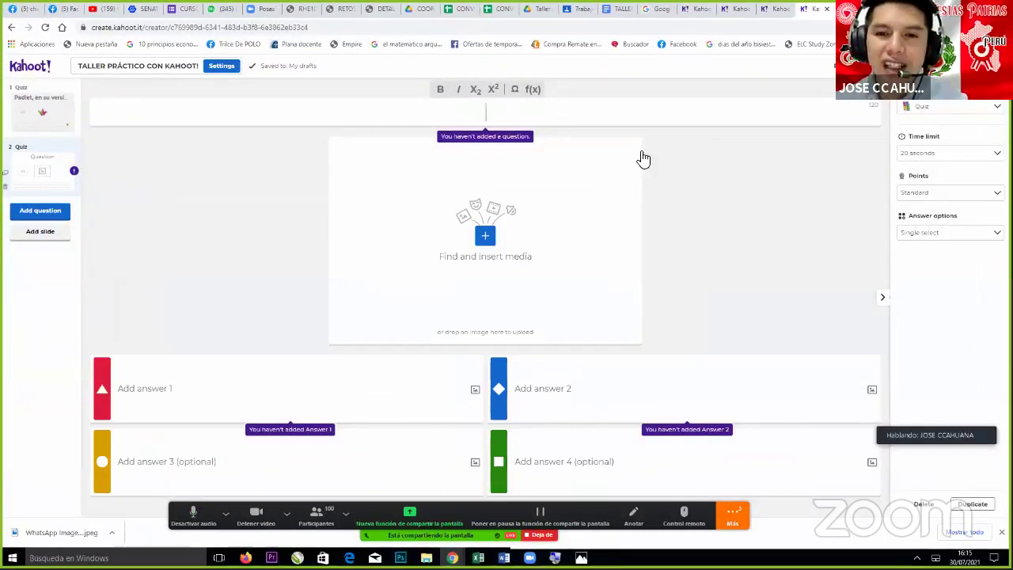
click(606, 143)
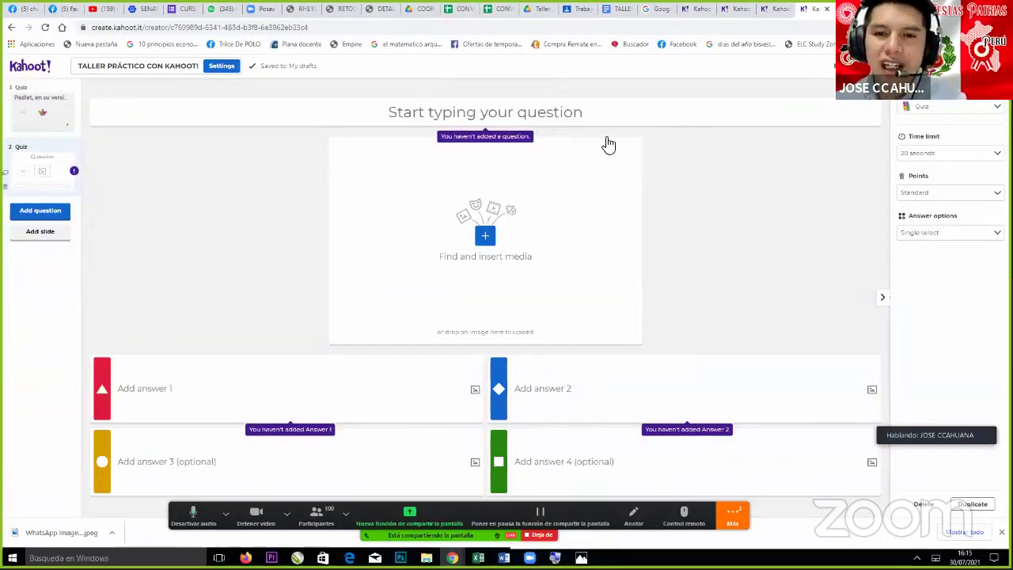
click(271, 207)
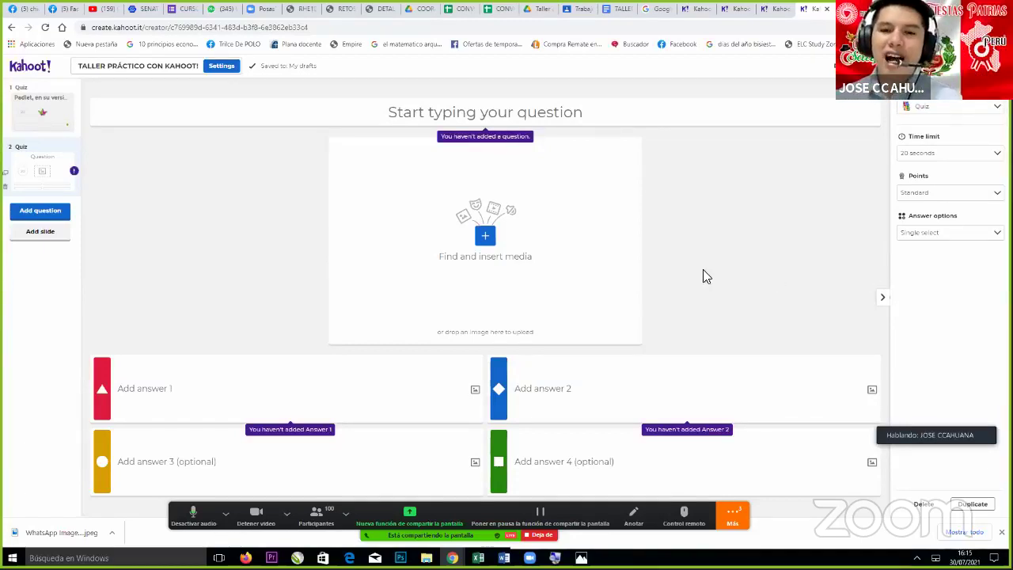
click(581, 121)
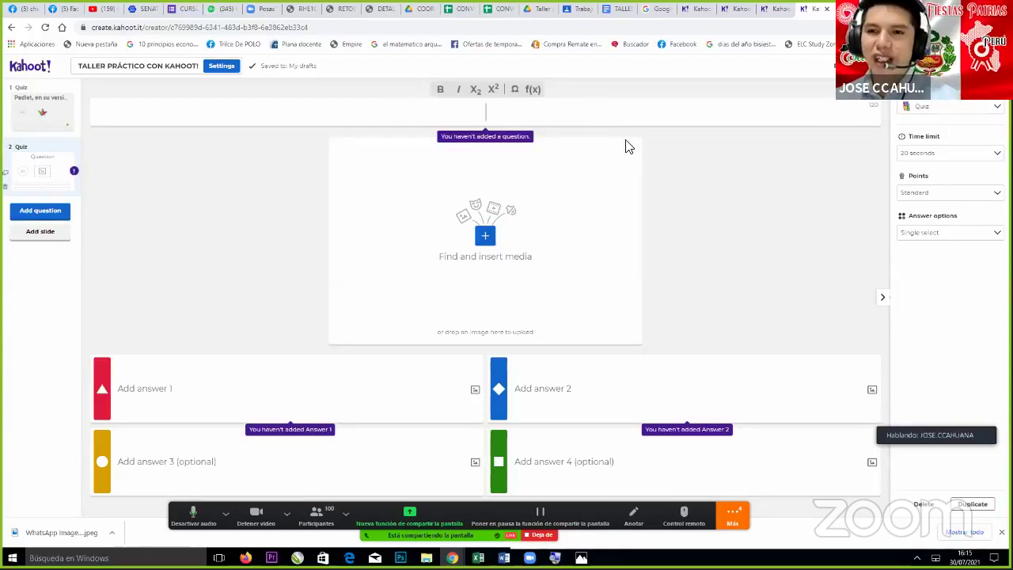
click(616, 8)
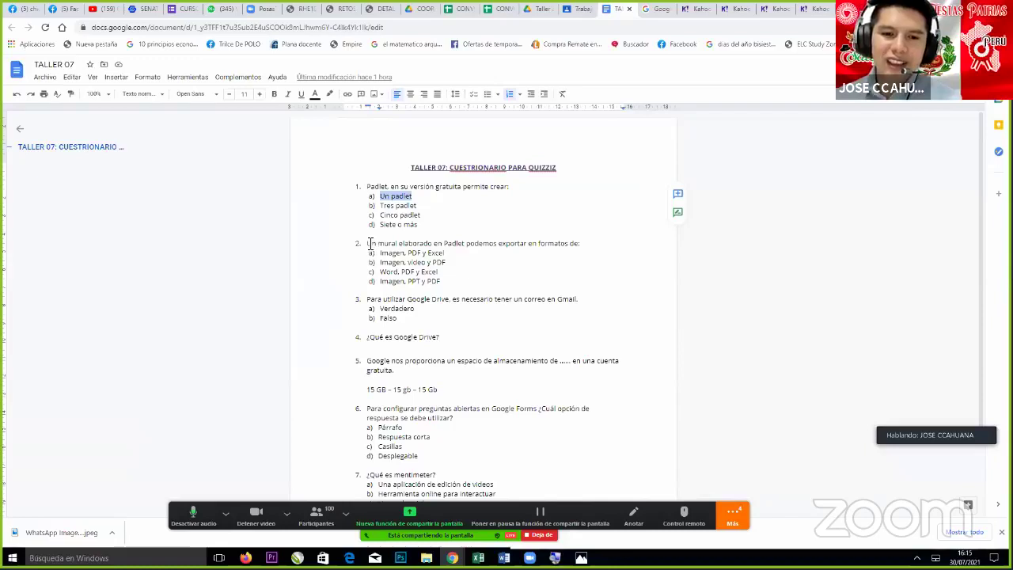
Send 'Un mural elaborado en Padlet podemos exportar en formatos de:' to everyone in the meeting chat.
drag(369, 243, 592, 242)
key(ctrl+c)
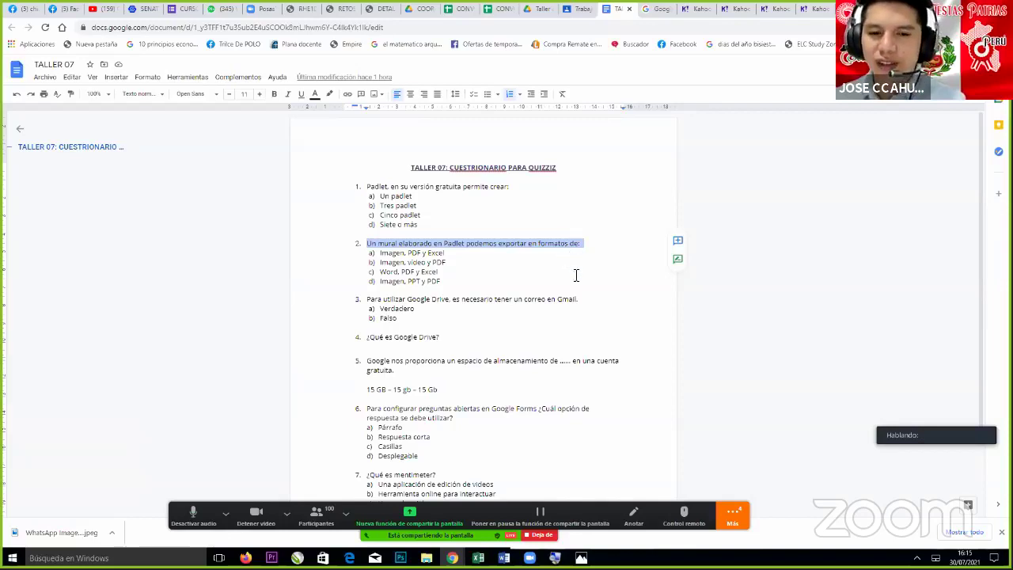
click(730, 506)
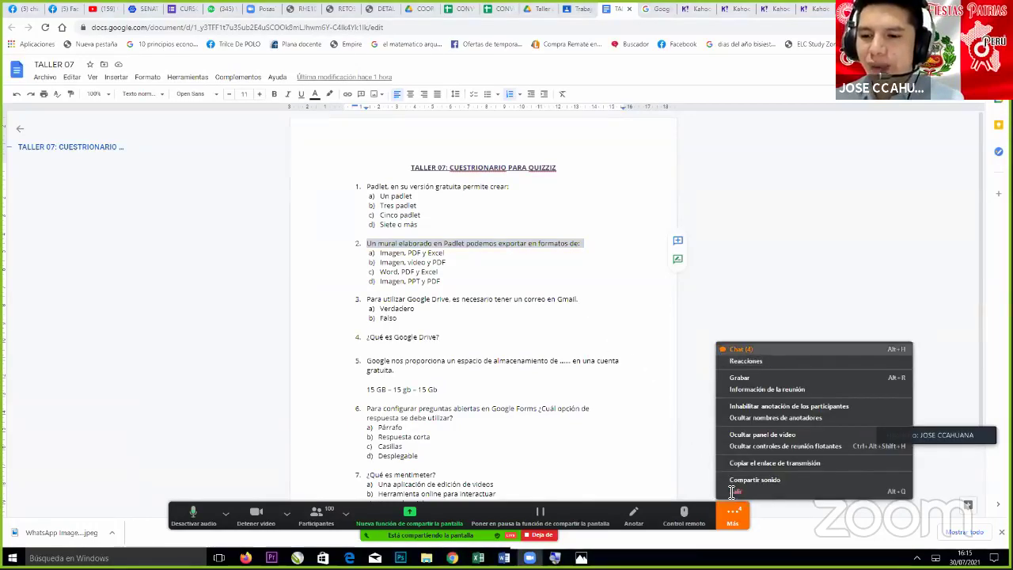
key(alt+h)
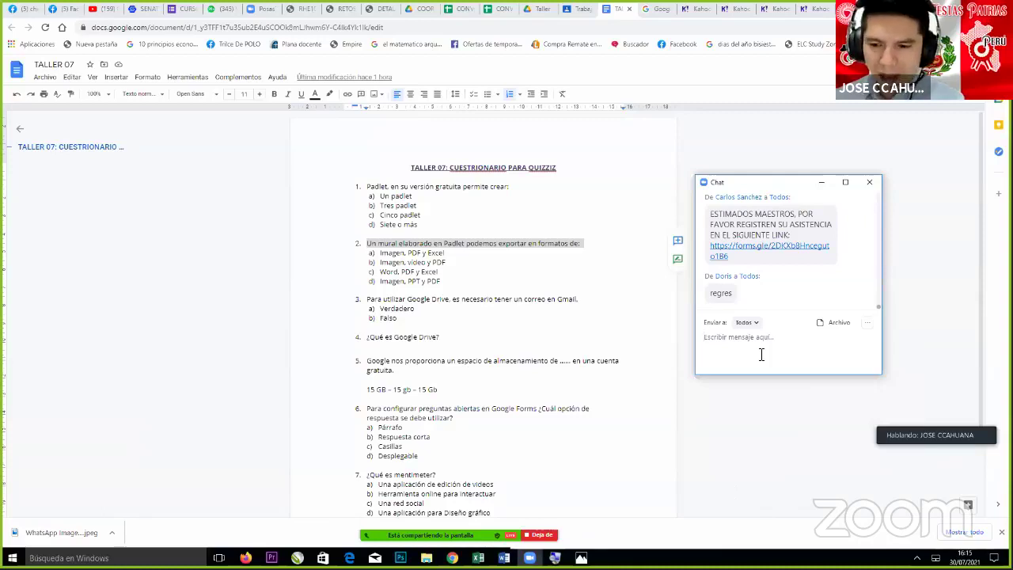
key(ctrl+v)
key(Return)
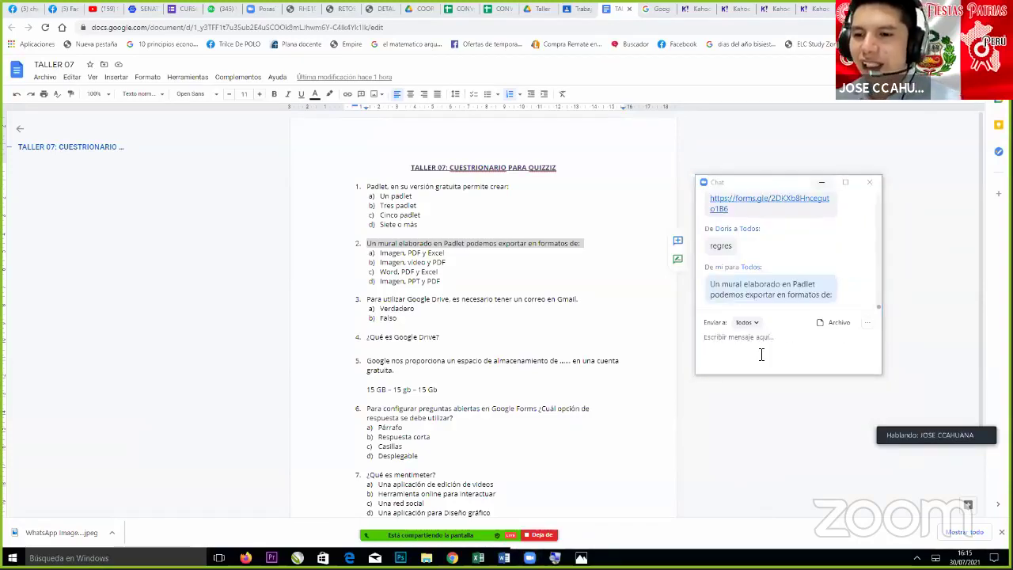
click(760, 356)
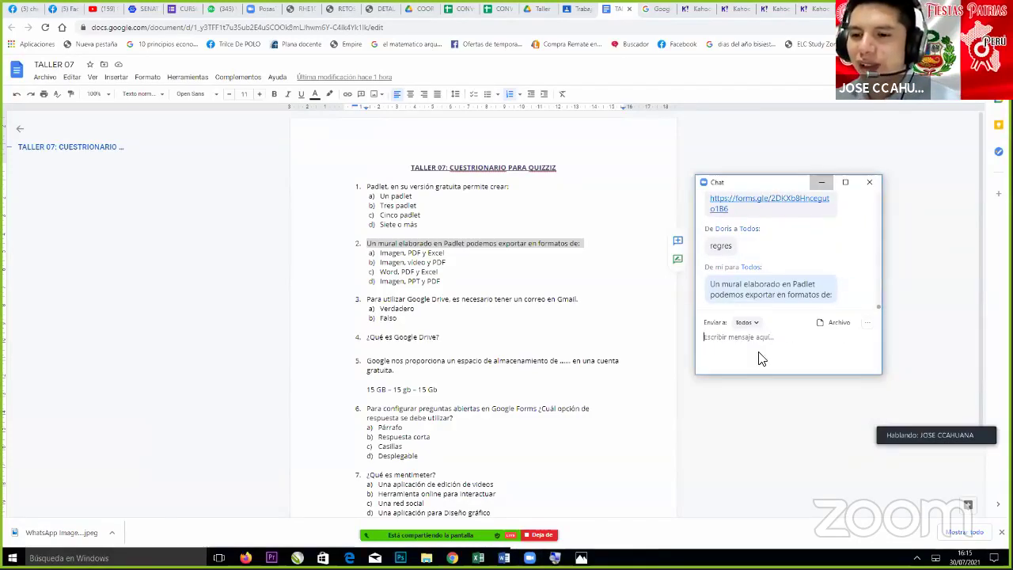
Paste 'Un mural elaborado en Padlet podemos exportar en formatos de:' as question 2's text.
click(807, 10)
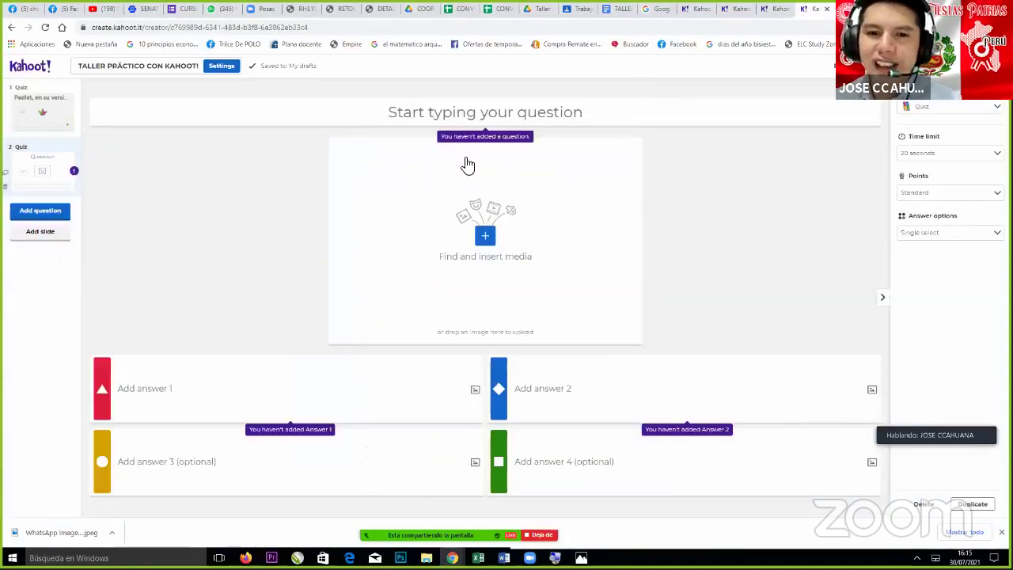
click(488, 117)
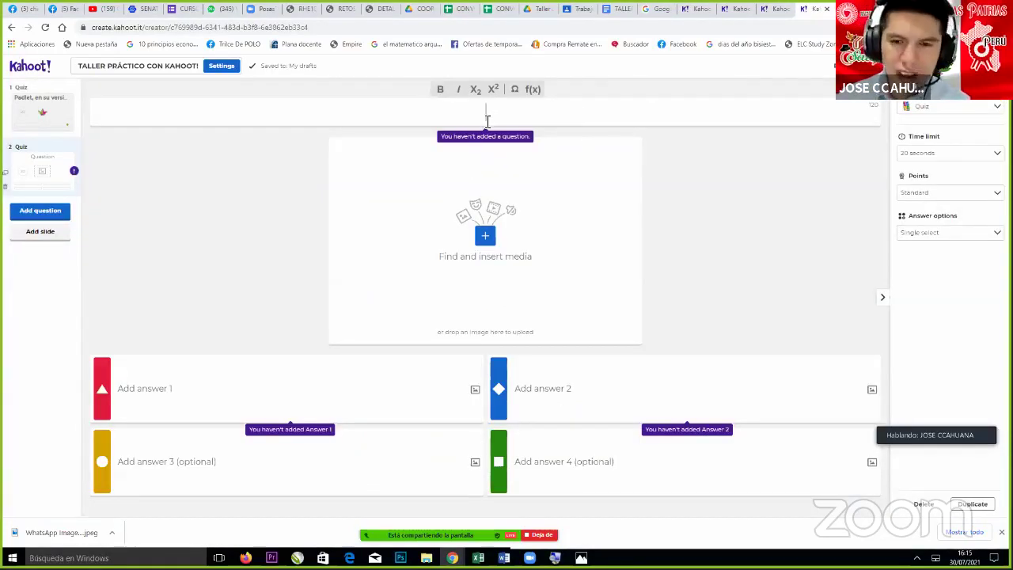
key(ctrl+v)
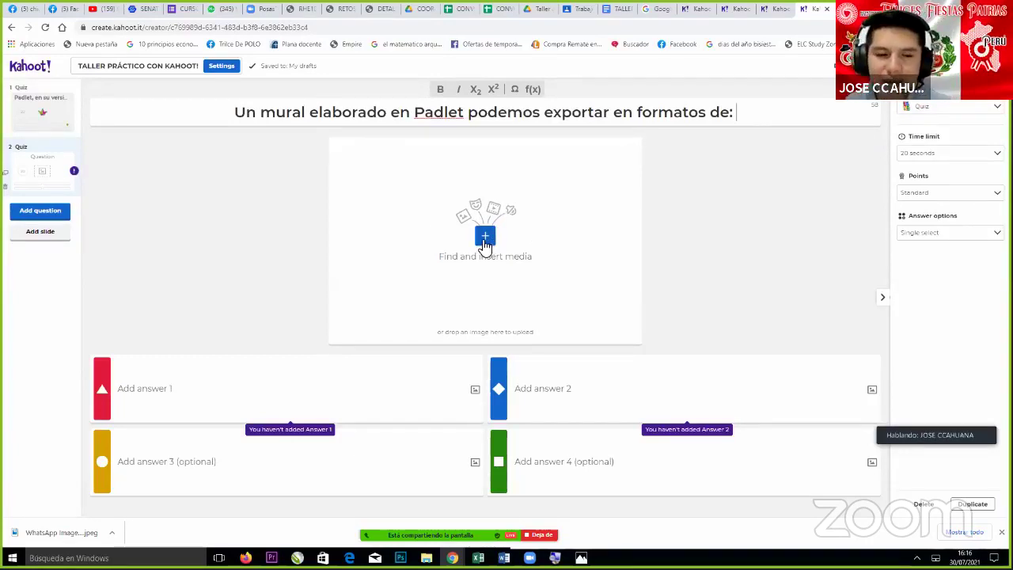
click(315, 389)
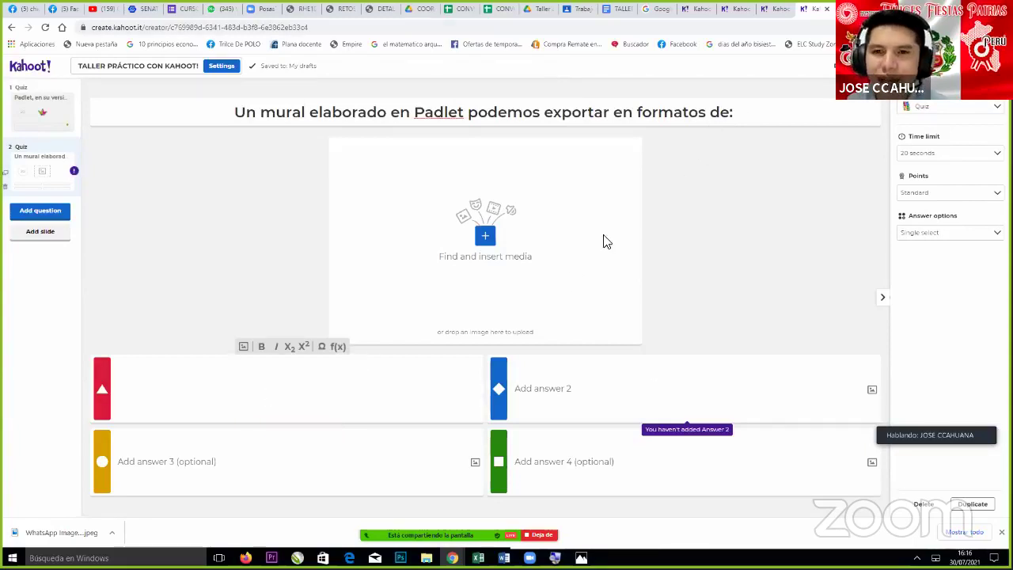
Copy option a) 'Imagen, PDF y Excel' from the questionnaire into Answer 1.
click(619, 10)
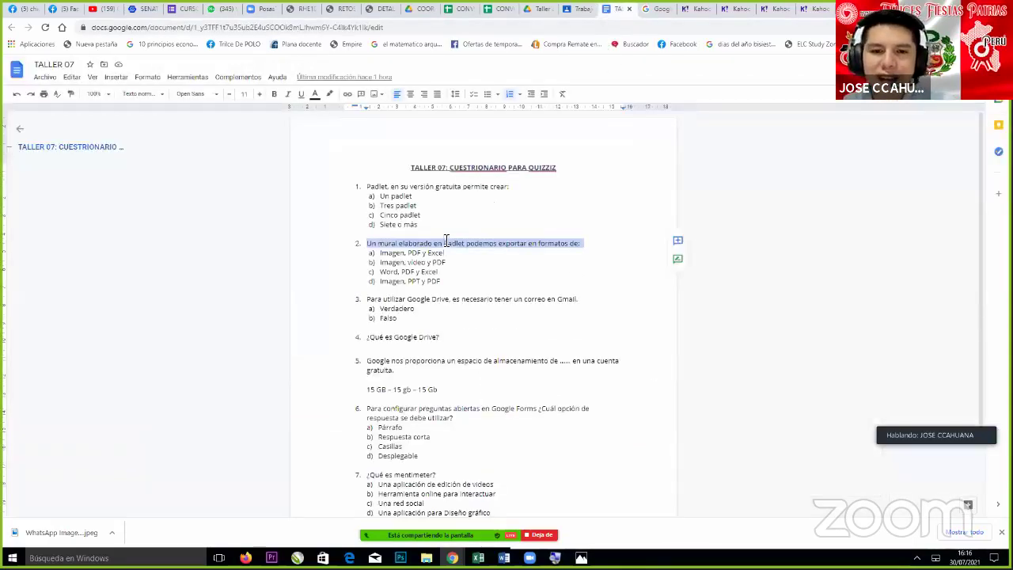
drag(380, 254, 448, 257)
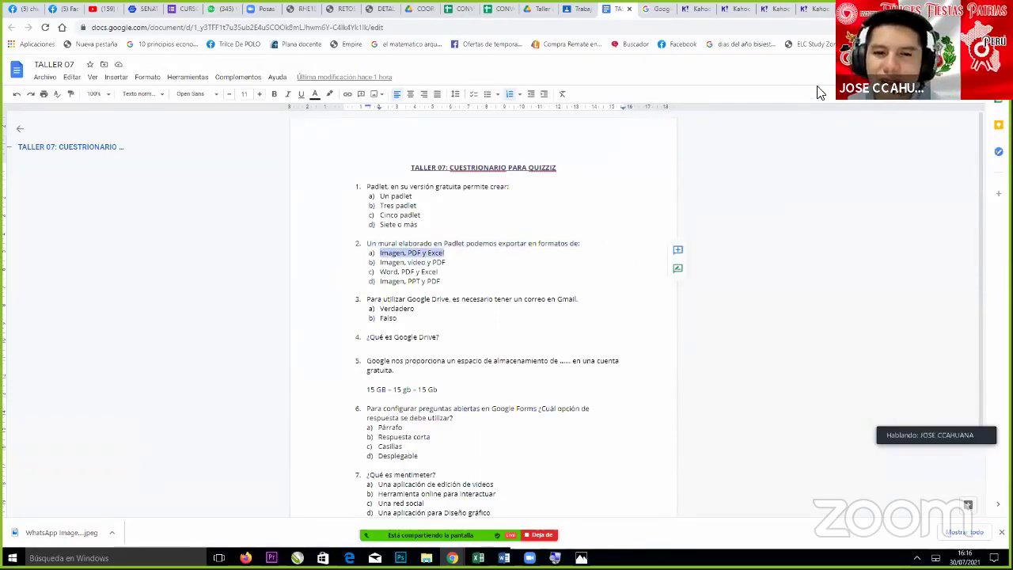
click(795, 10)
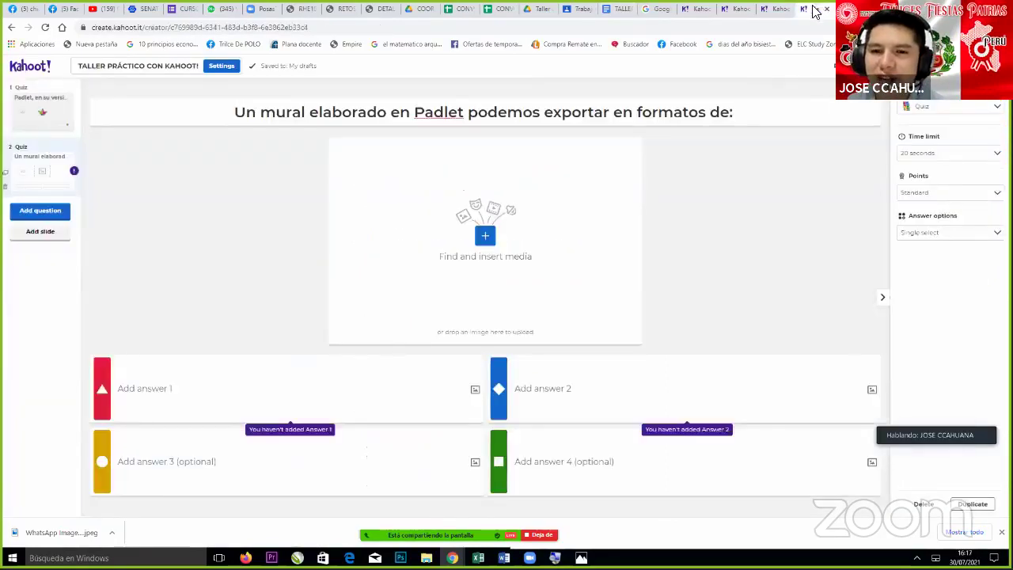
click(285, 386)
text(Imagen, PDF y Excel)
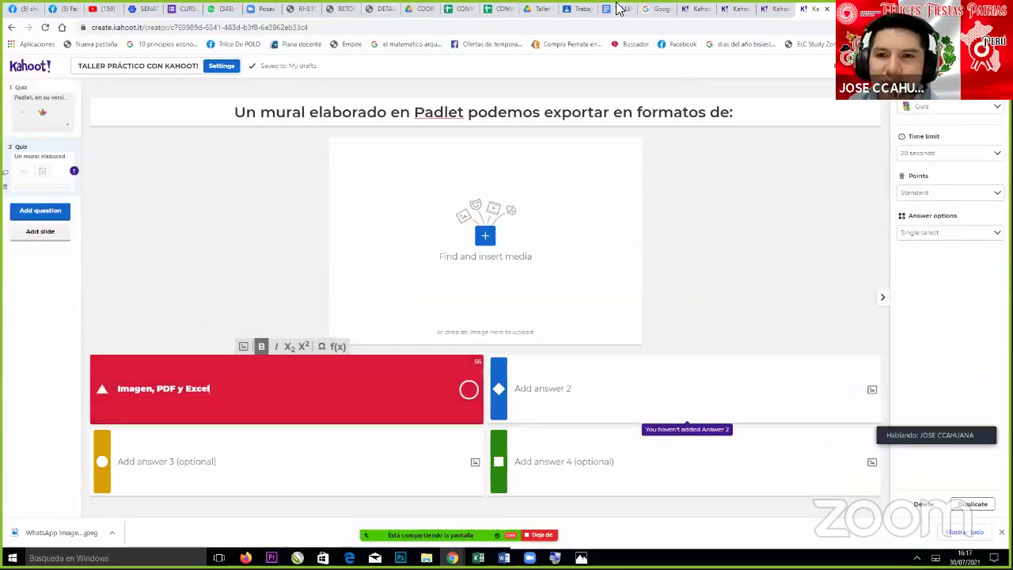
click(615, 8)
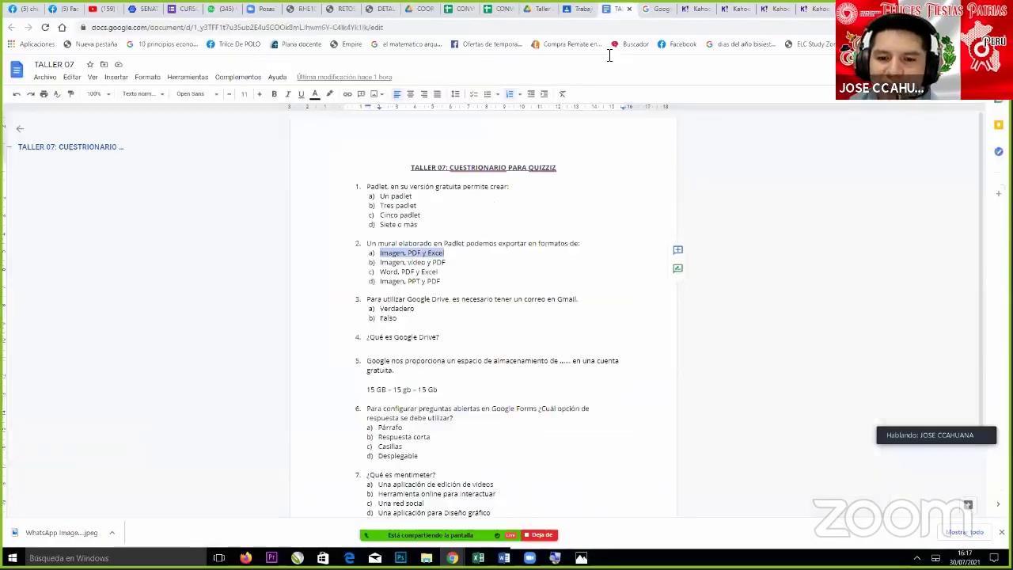
Copy option b) 'Imagen, video y PDF' and return to Answer 2 in Kahoot!
drag(381, 263, 457, 266)
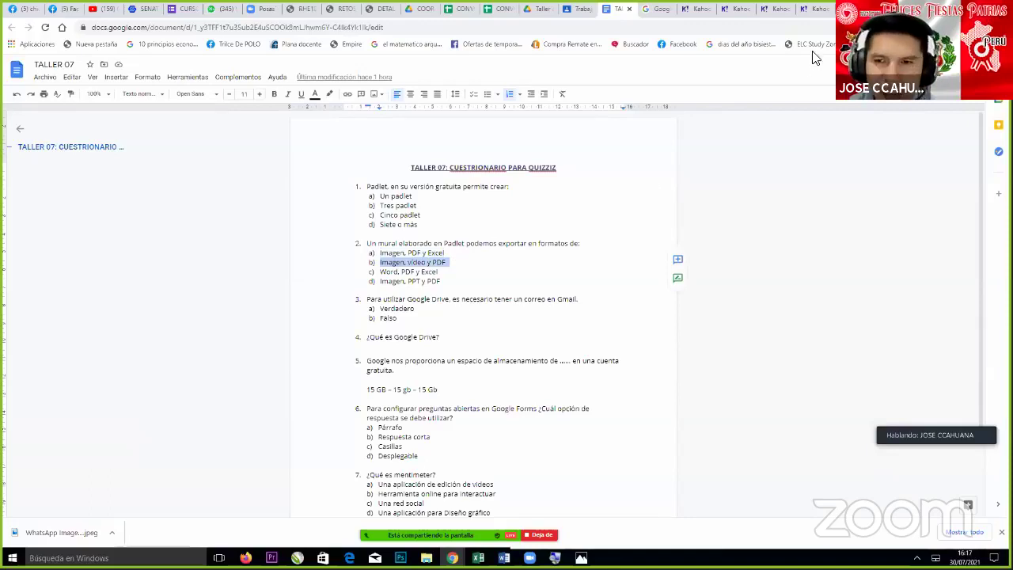
click(812, 9)
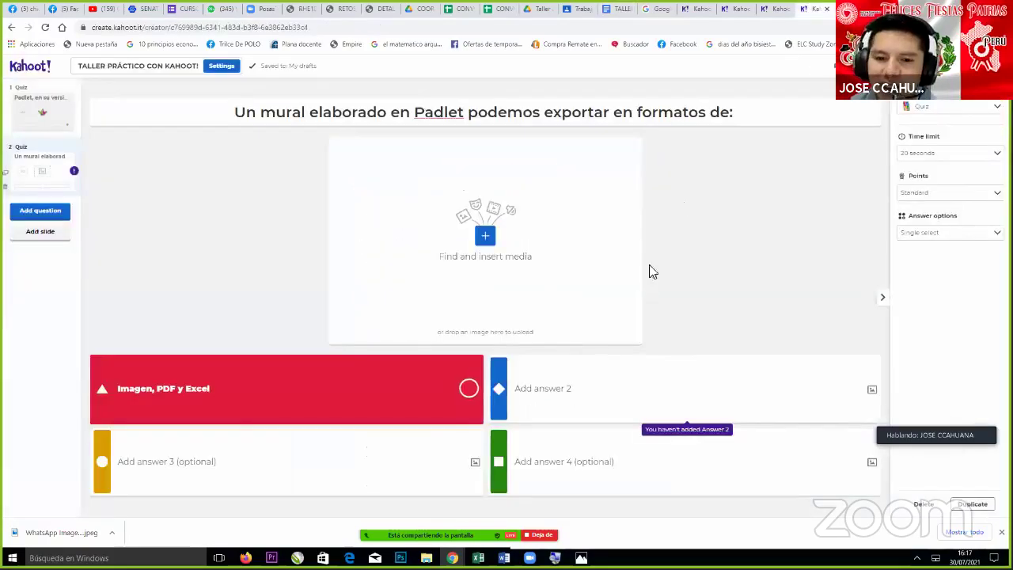
click(616, 393)
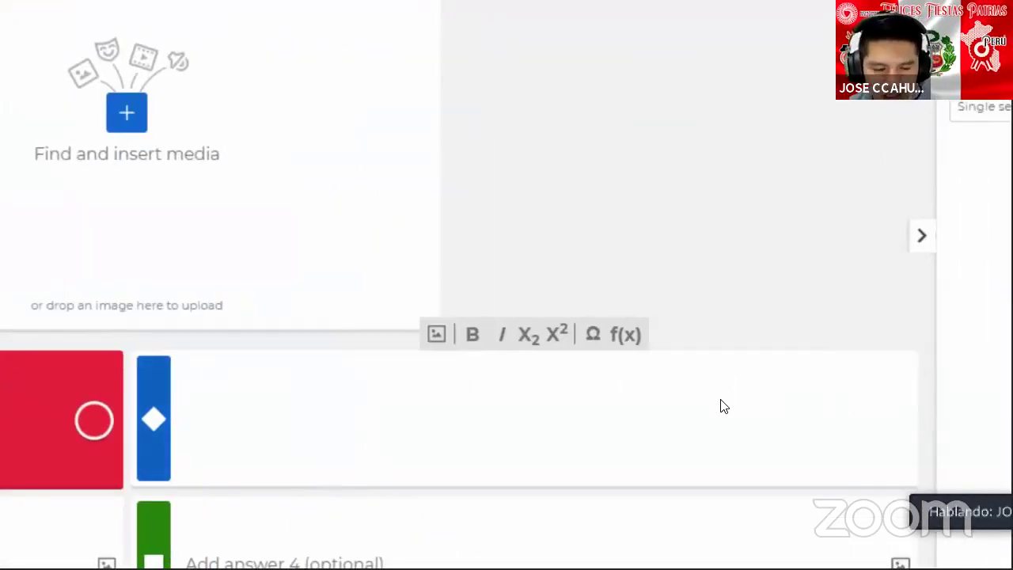
Fill Answer 2 with 'Imagen, video y PDF' and Answer 3 with 'Word, PDF y Excel'.
text(Imagen, vídeo y PDF)
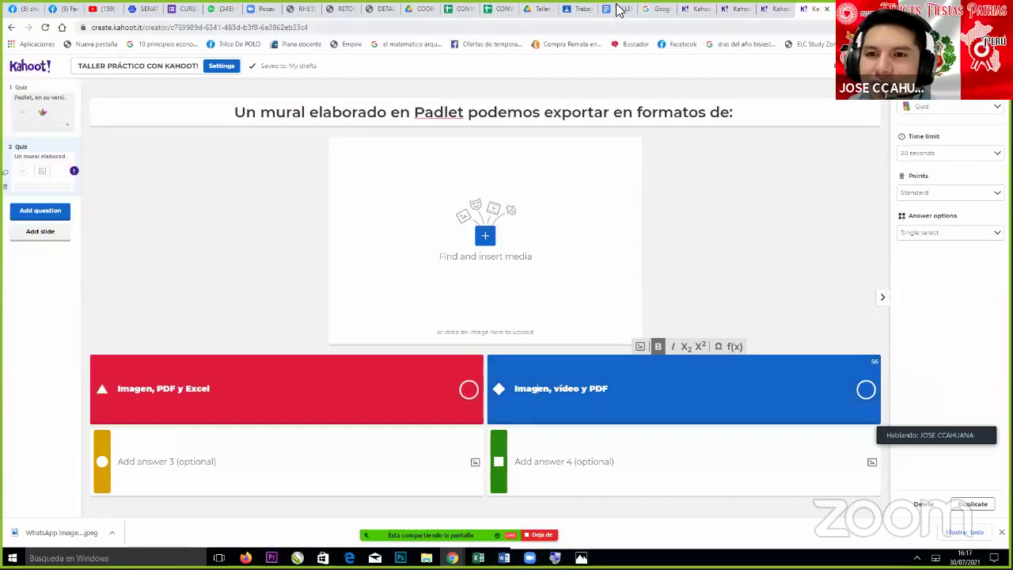
click(620, 9)
drag(382, 273, 434, 272)
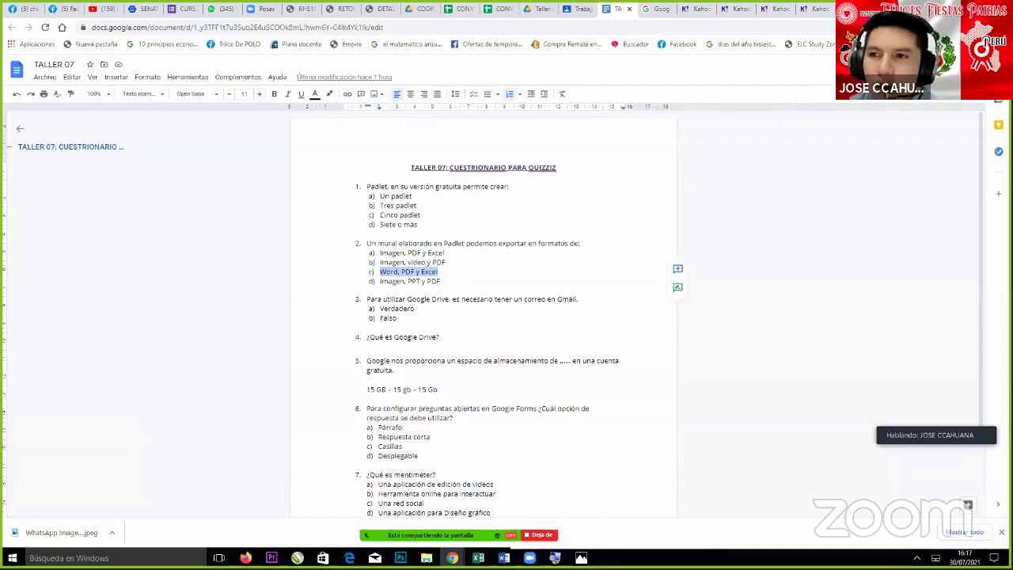
click(804, 8)
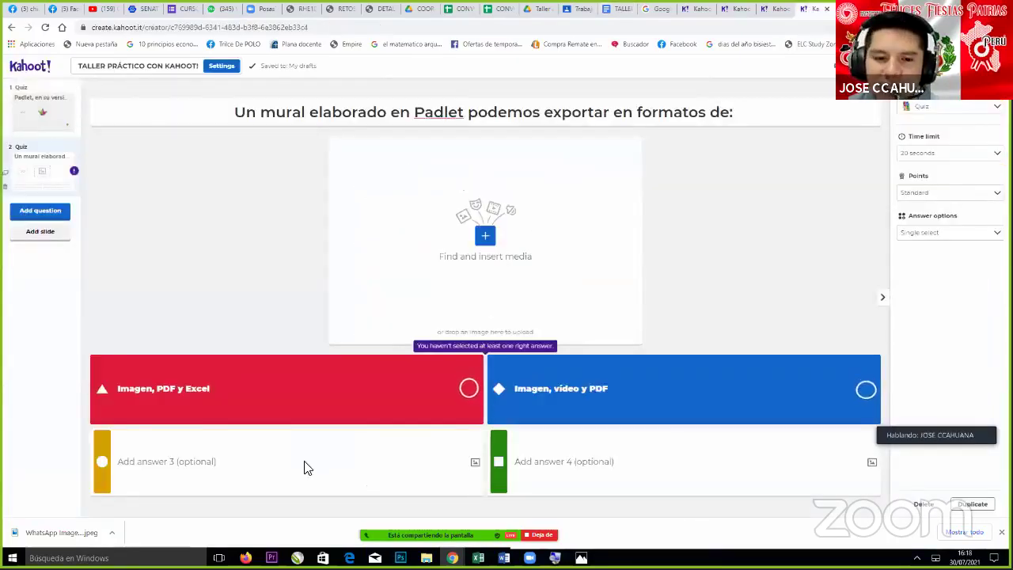
click(182, 466)
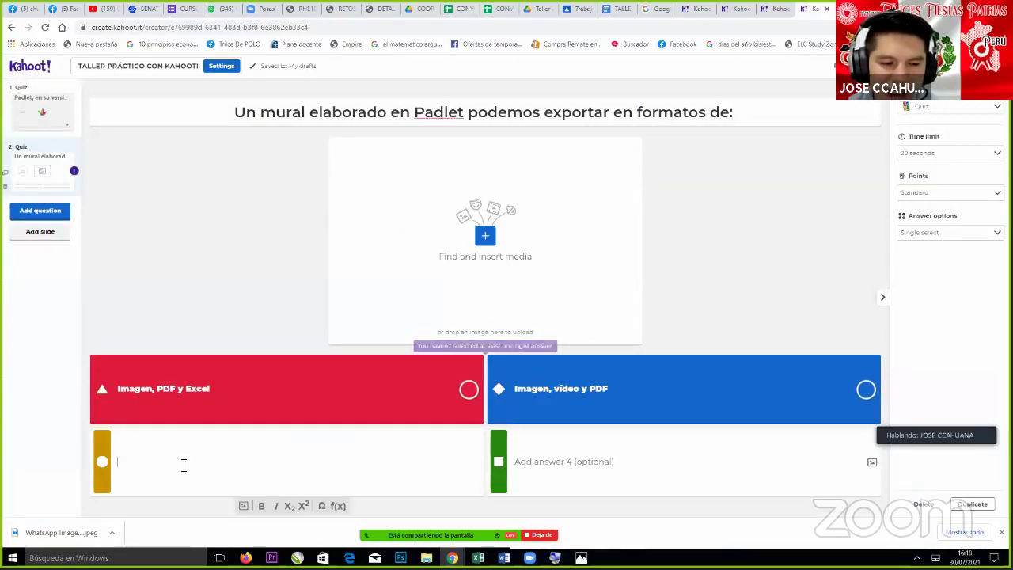
text(Word, PDF y Excel)
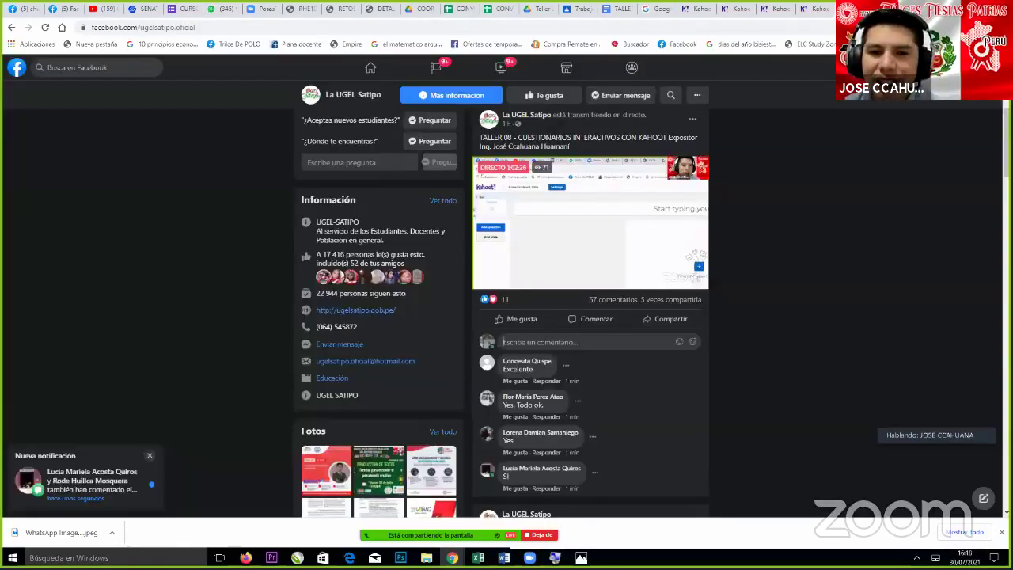
Copy option d) 'Imagen, PPT y PDF' from the questionnaire into Answer 4.
click(617, 9)
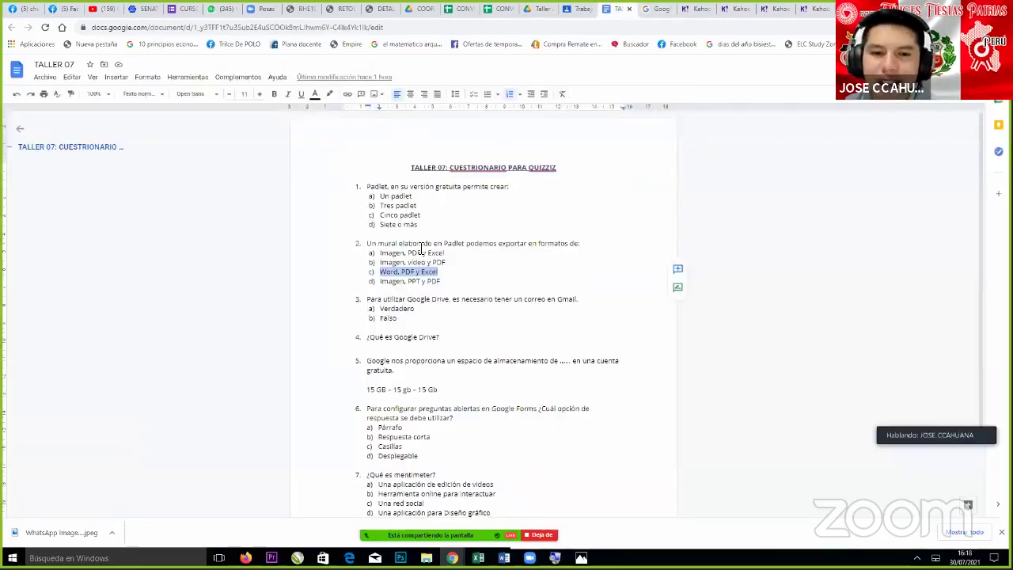
drag(380, 283, 443, 283)
key(ctrl+c)
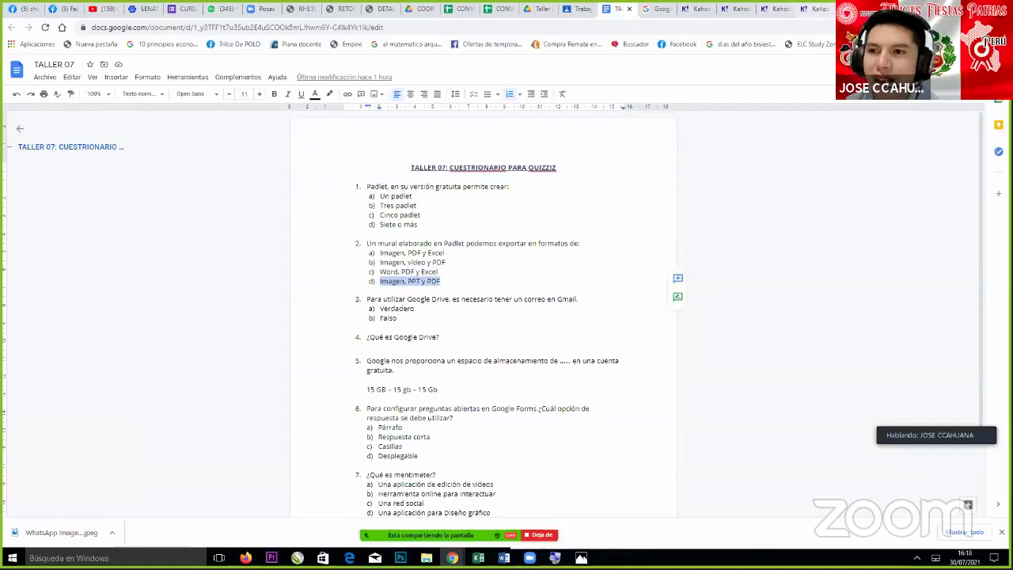
click(809, 8)
click(562, 471)
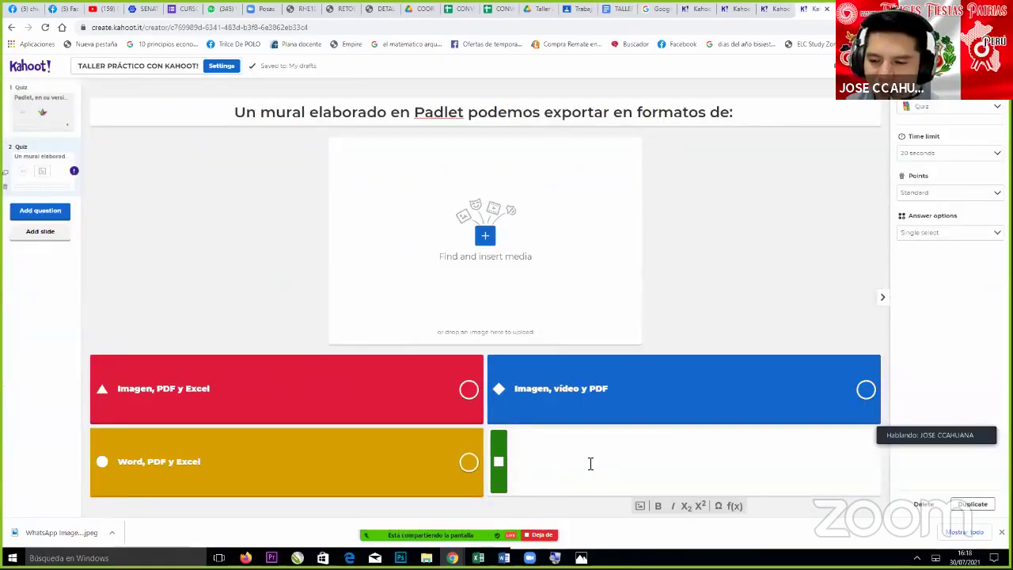
key(ctrl+v)
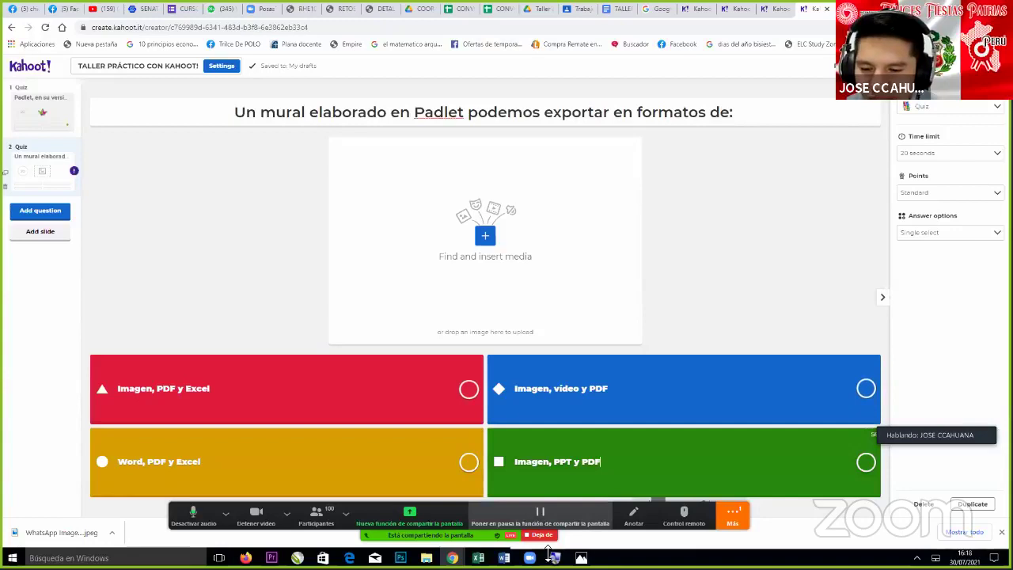
click(732, 514)
click(761, 407)
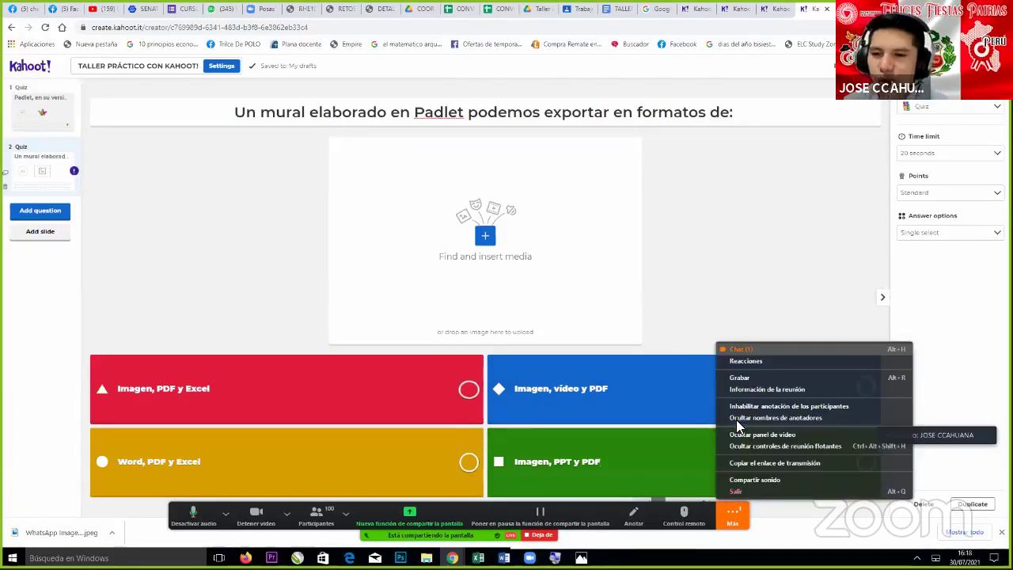
click(736, 420)
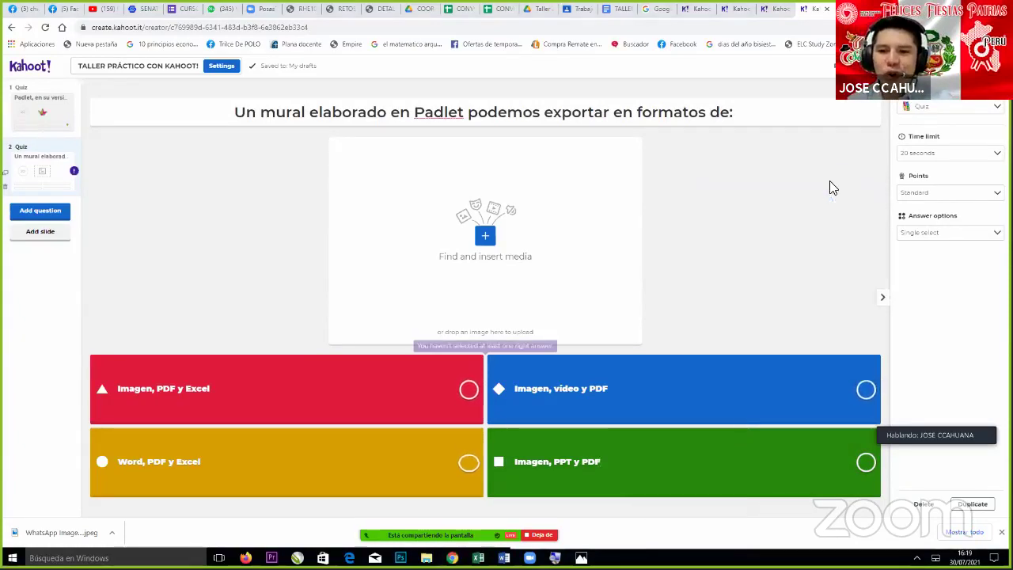
click(822, 183)
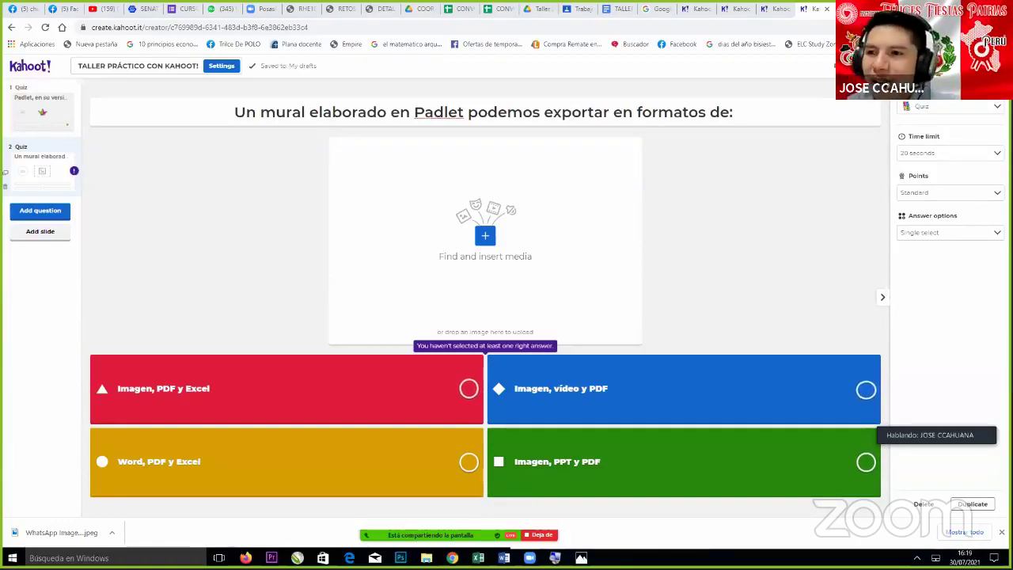
key(ctrl+1)
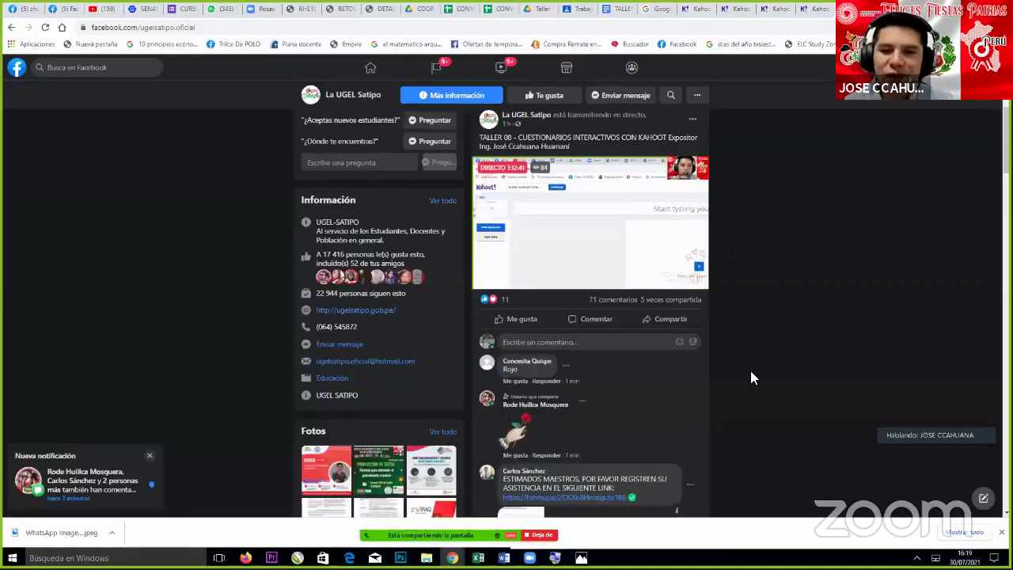
scroll(750, 379, down, 1)
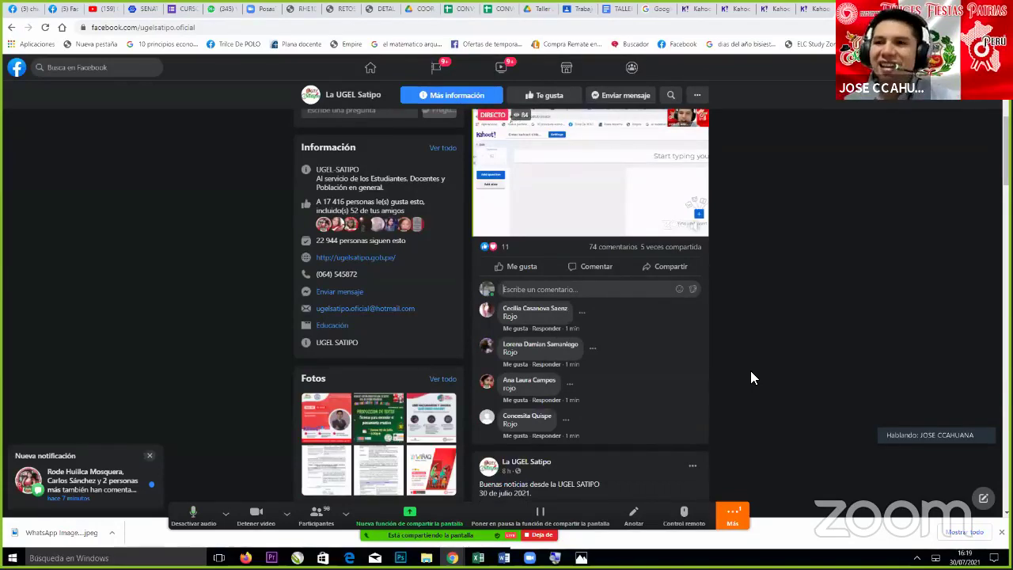
key(ctrl+Tab)
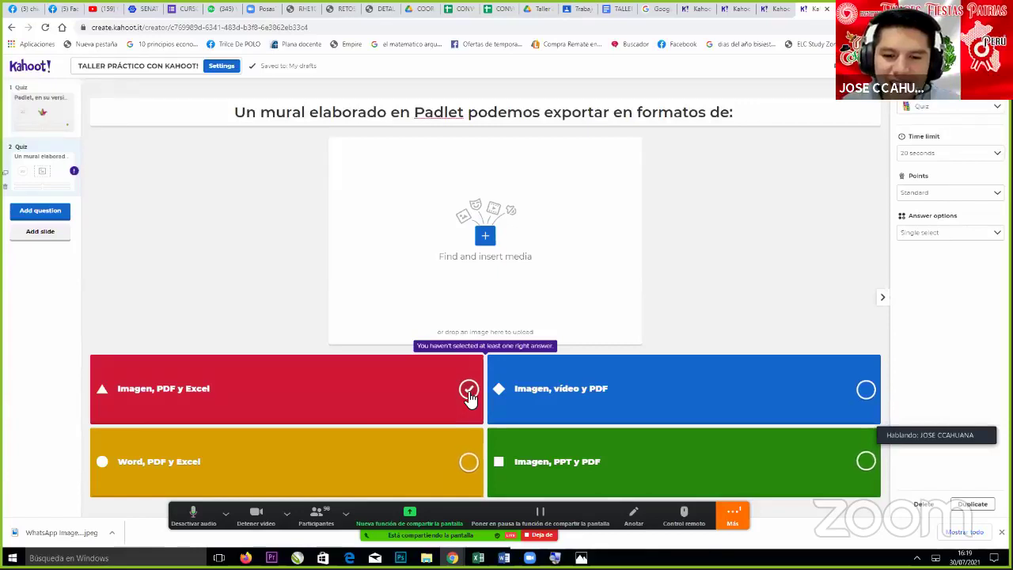
Mark Answer 1, 'Imagen, PDF y Excel', as the correct answer.
click(468, 392)
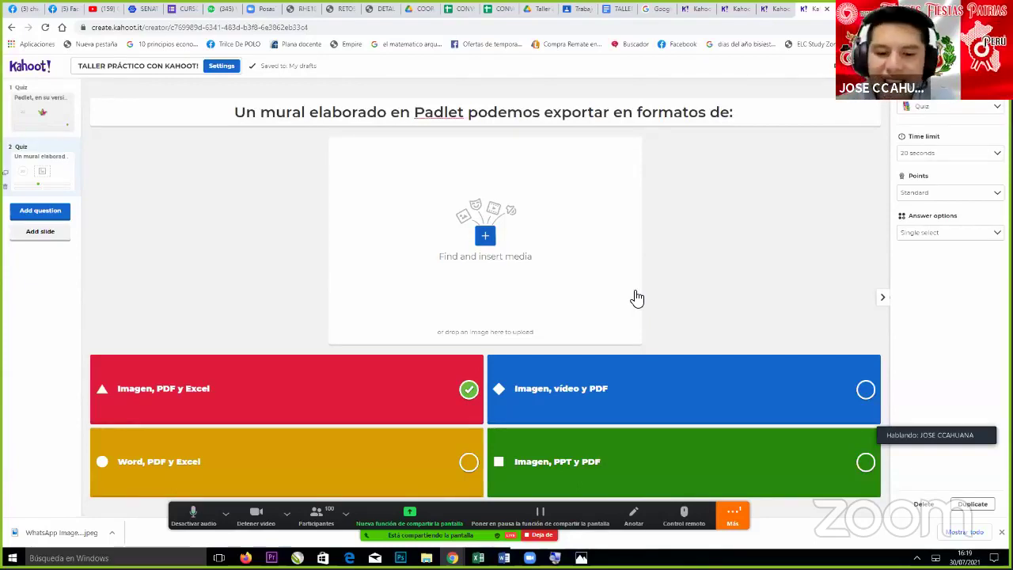
Select the text of question 3 in the TALLER 07 questionnaire document.
click(620, 9)
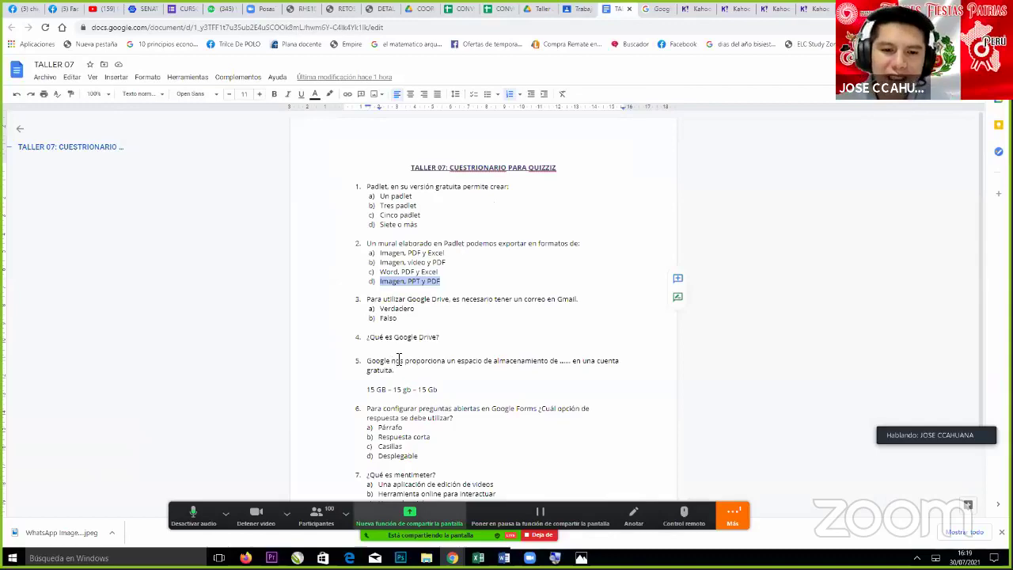
click(410, 324)
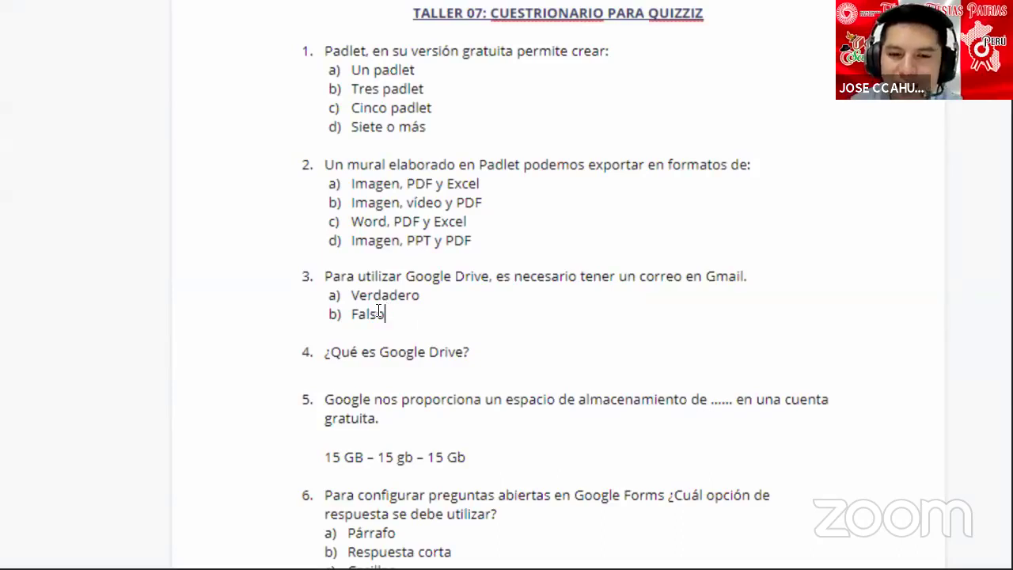
key(Up)
key(Up)
key(Home)
key(shift+Right)
key(shift+Right)
key(shift+Right)
key(shift+Right)
key(shift+Right)
key(shift+Right)
key(shift+Right)
key(shift+Right)
key(shift+Right)
key(shift+Right)
key(shift+Right)
key(shift+Right)
key(shift+Right)
key(shift+Right)
key(shift+Right)
key(shift+Right)
key(shift+Right)
key(shift+Right)
key(shift+Right)
key(shift+Right)
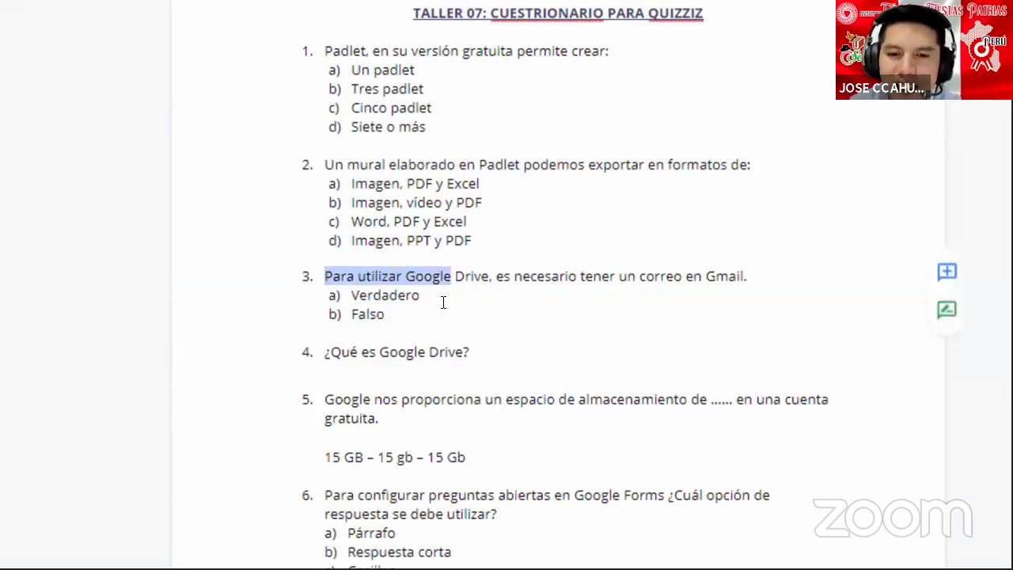
key(shift+Right)
key(shift+Right)
key(shift+Right)
key(shift+Right)
key(shift+Right)
key(shift+Right)
key(shift+Right)
key(shift+Right)
key(shift+Right)
key(shift+Right)
key(shift+Right)
key(shift+Right)
key(shift+Right)
key(shift+Right)
key(shift+Right)
key(shift+Right)
key(shift+Right)
key(shift+Right)
key(shift+Right)
key(shift+Right)
key(ctrl+c)
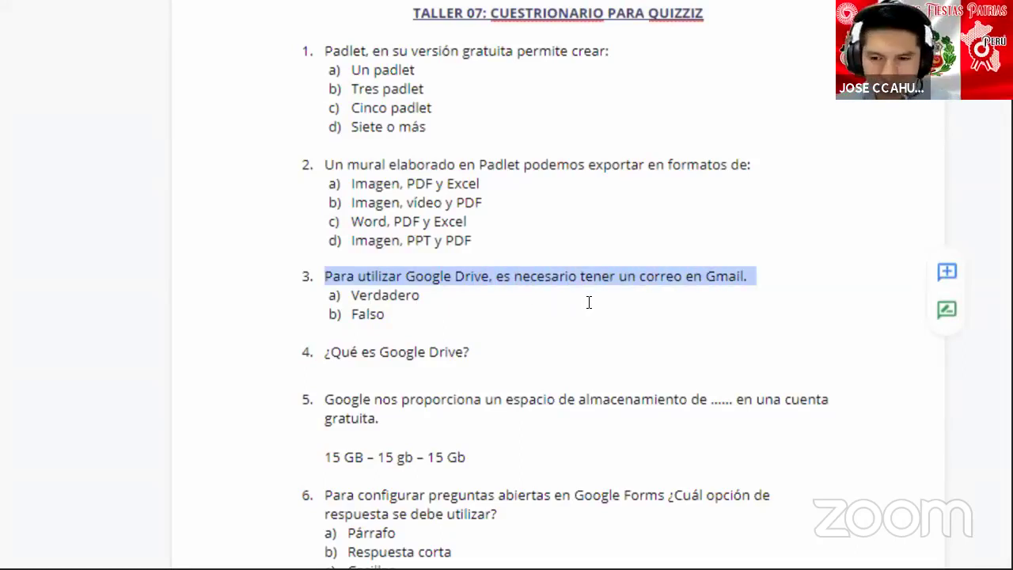
scroll(425, 482, down, 2)
scroll(419, 492, down, 1)
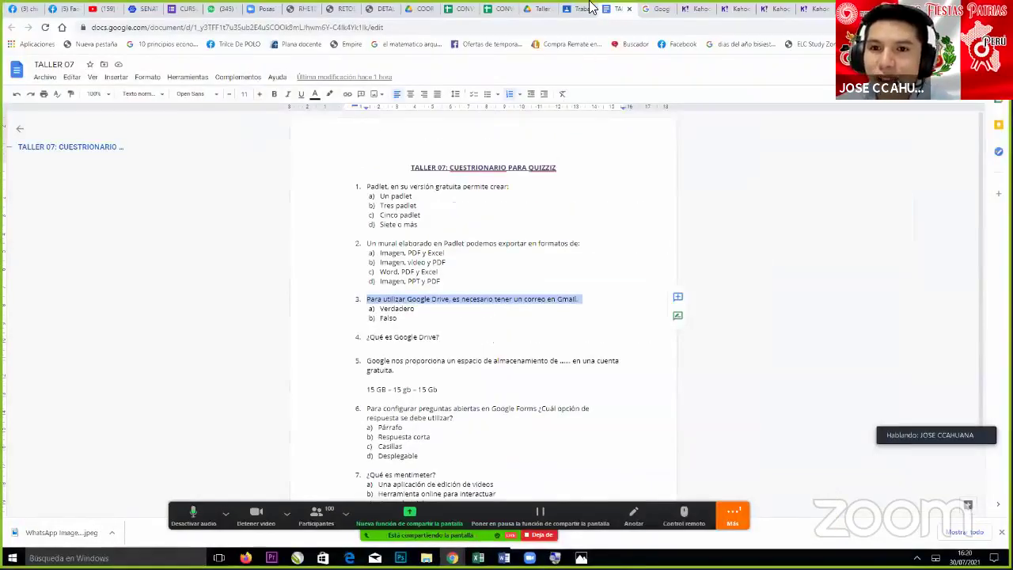
Return to the Kahoot quiz editor via the Classroom tab.
click(580, 11)
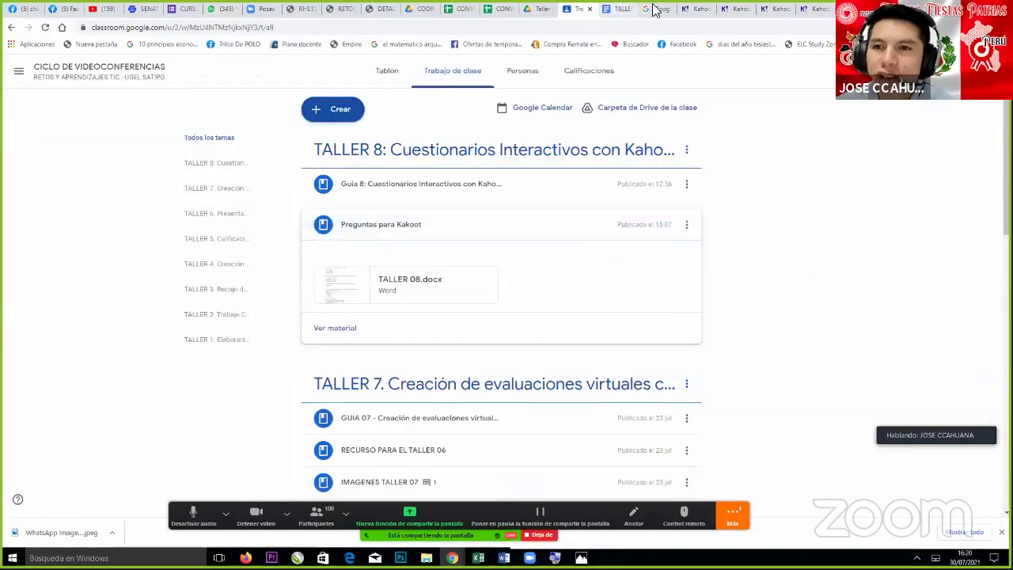
click(621, 9)
click(806, 9)
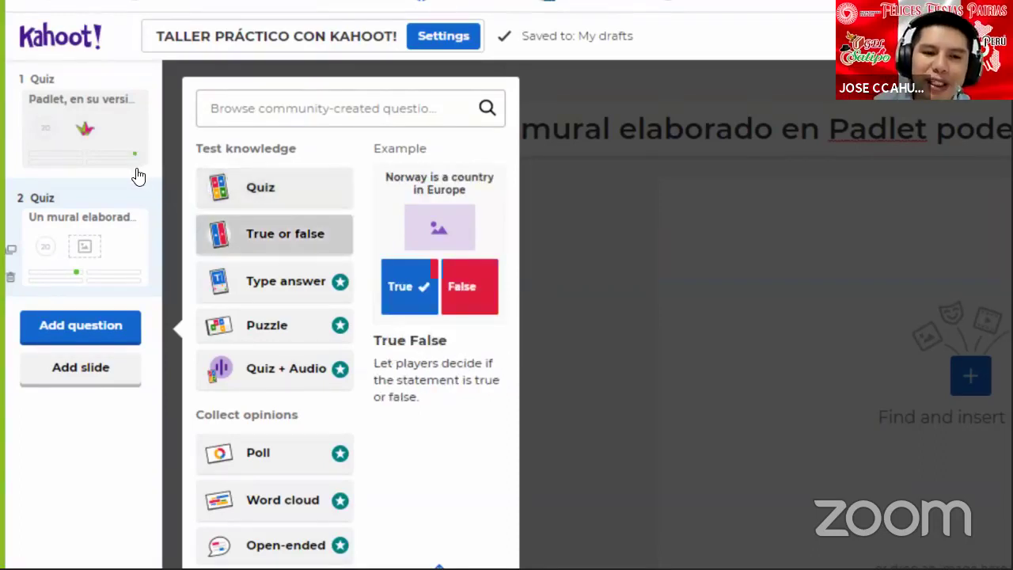
Make question 3 True or false, pasting 'Para utilizar Google Drive, es necesario tener un correo en Gmail.'.
key(Down)
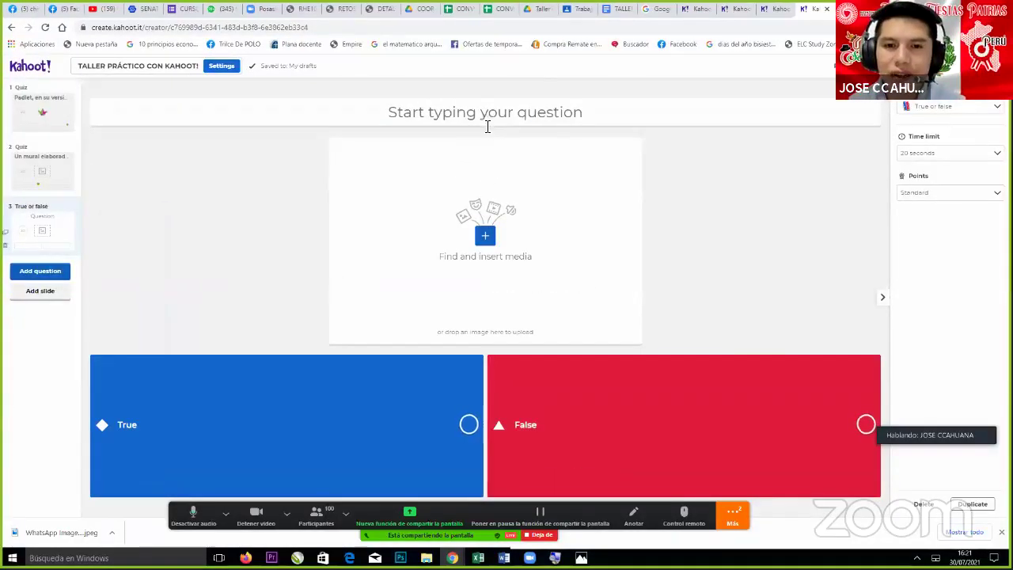
click(959, 143)
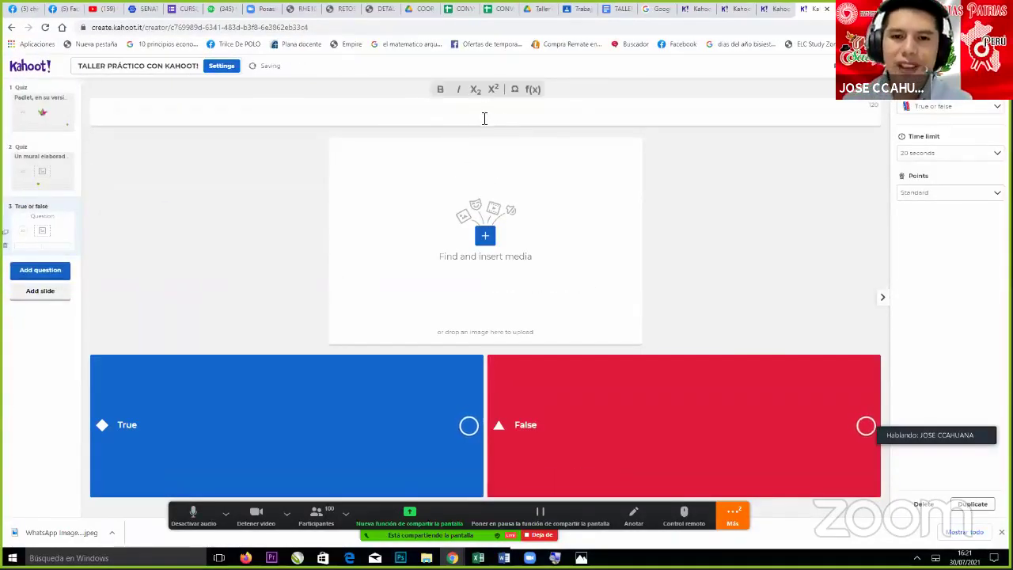
key(ctrl+v)
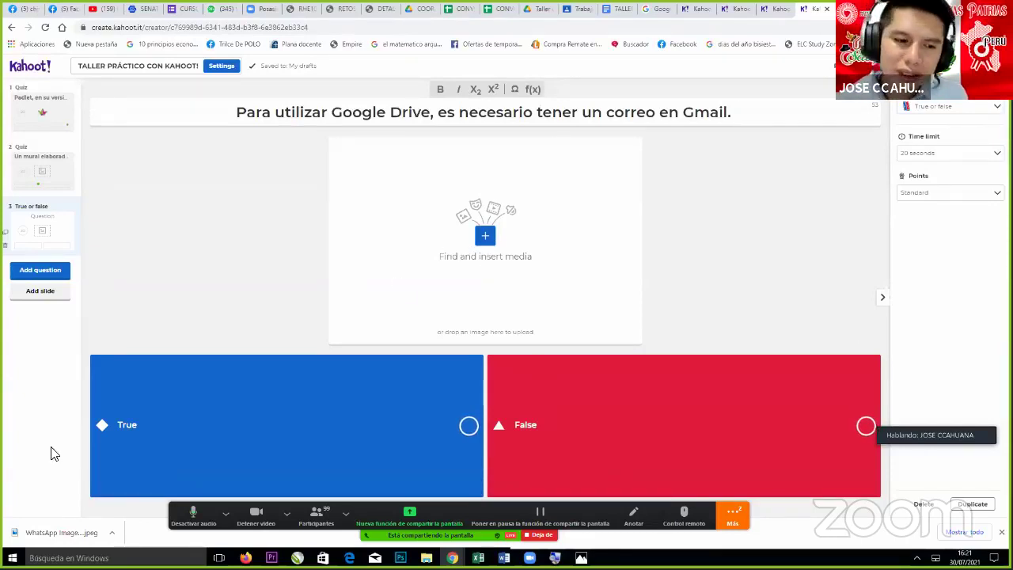
click(140, 427)
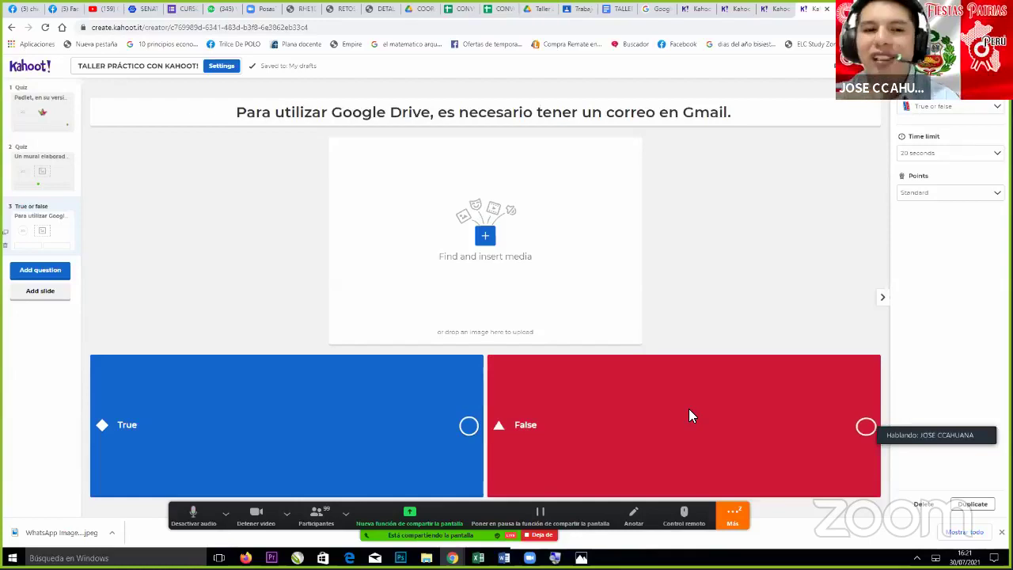
click(730, 511)
click(755, 376)
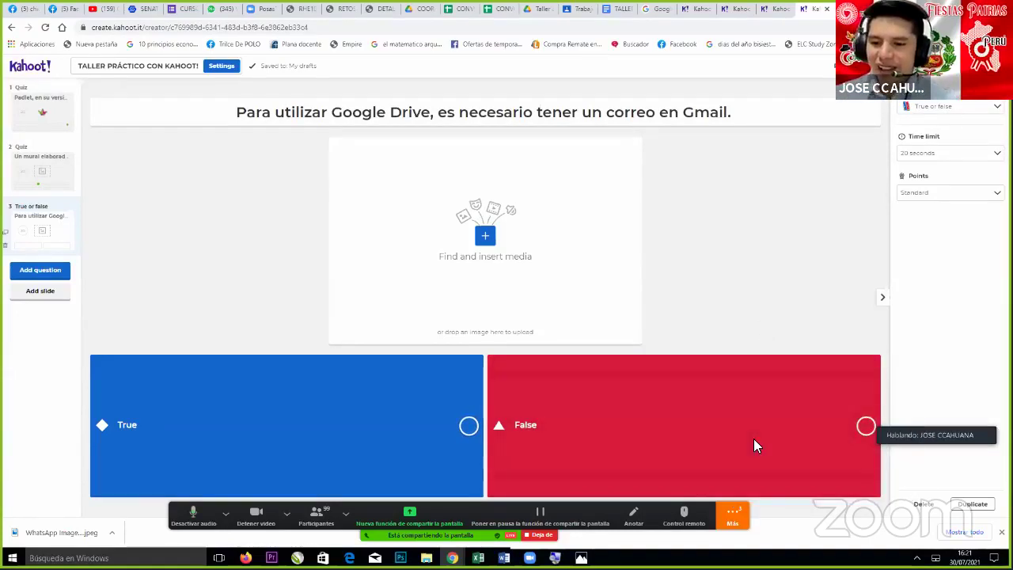
key(alt+h)
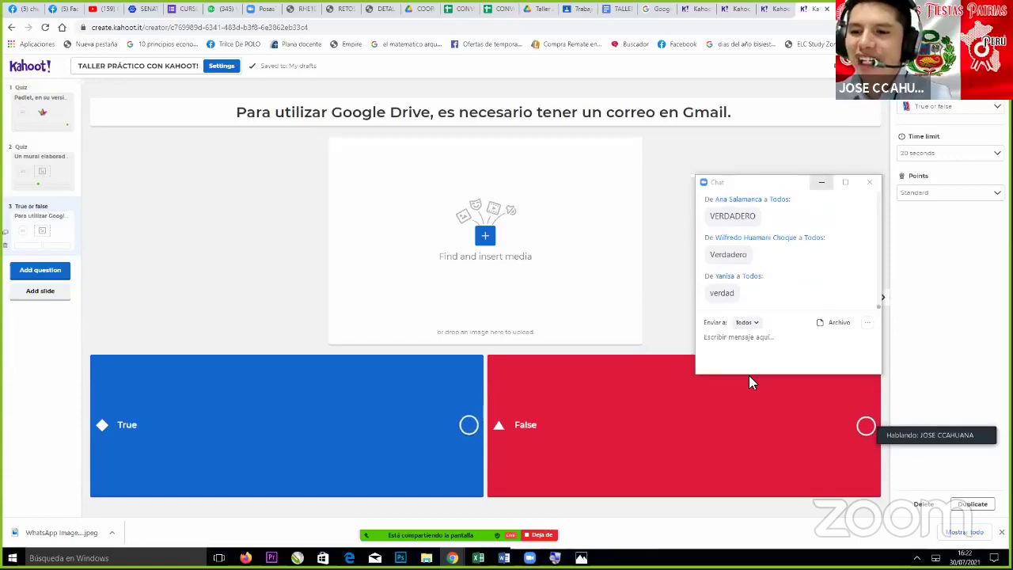
click(820, 182)
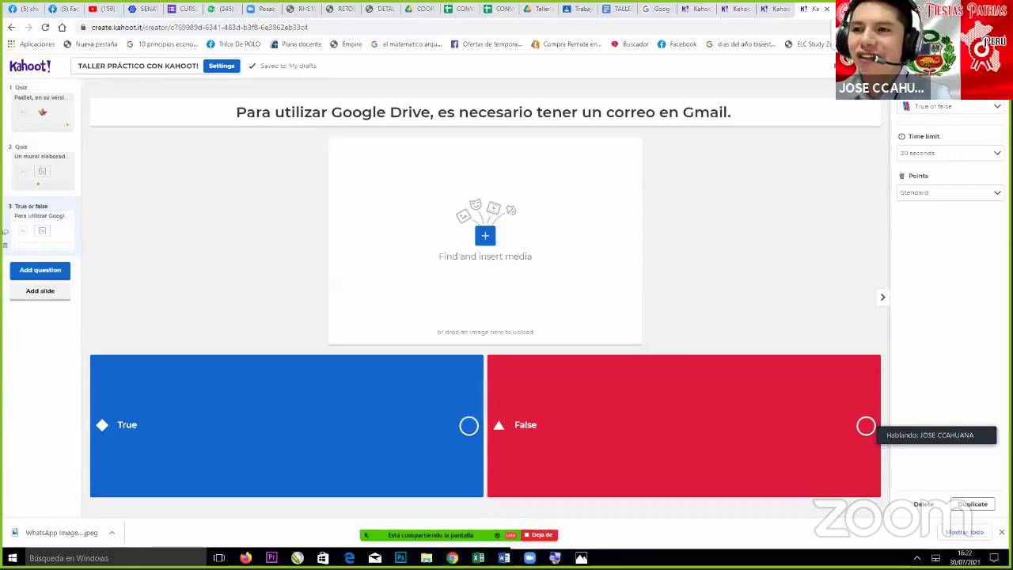
key(ctrl+Tab)
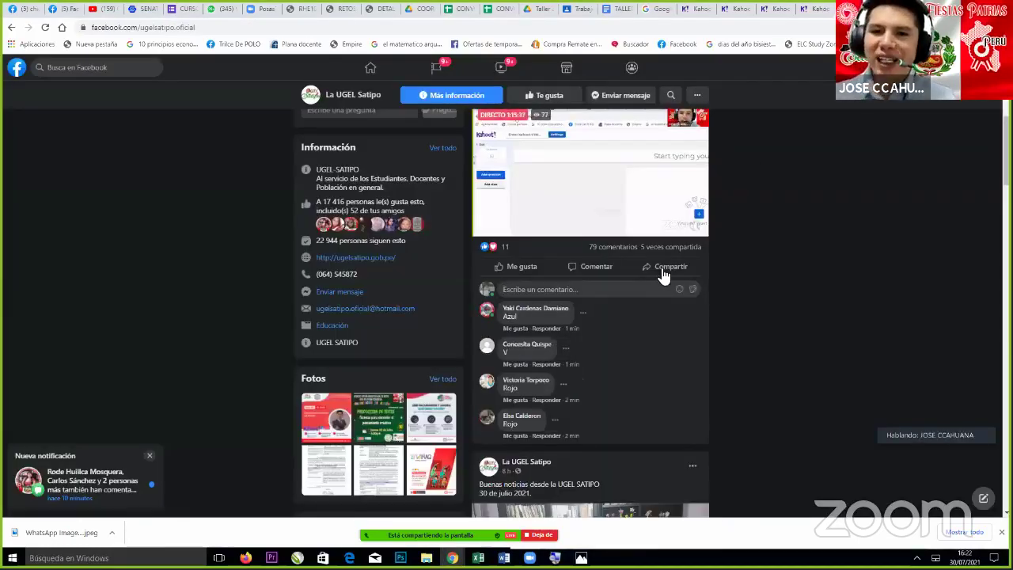
scroll(761, 283, down, 1)
scroll(761, 283, up, 1)
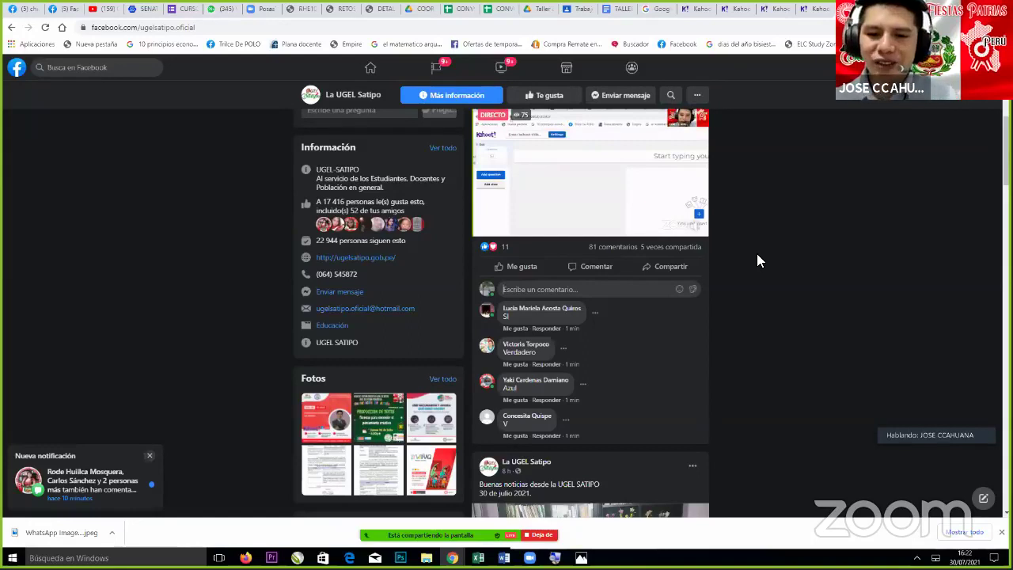
click(809, 11)
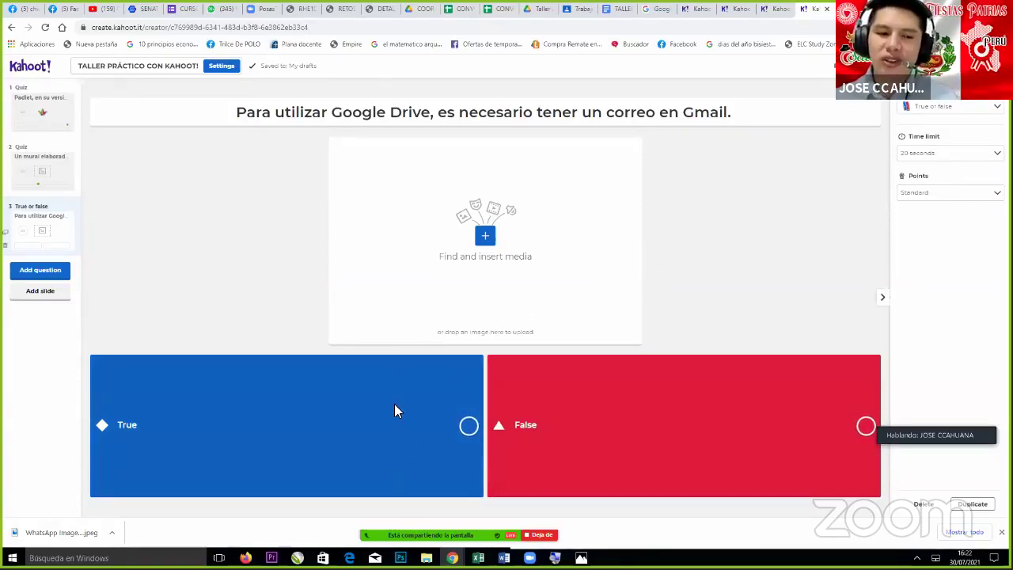
Mark True as the correct answer, after briefly switching to False.
click(468, 427)
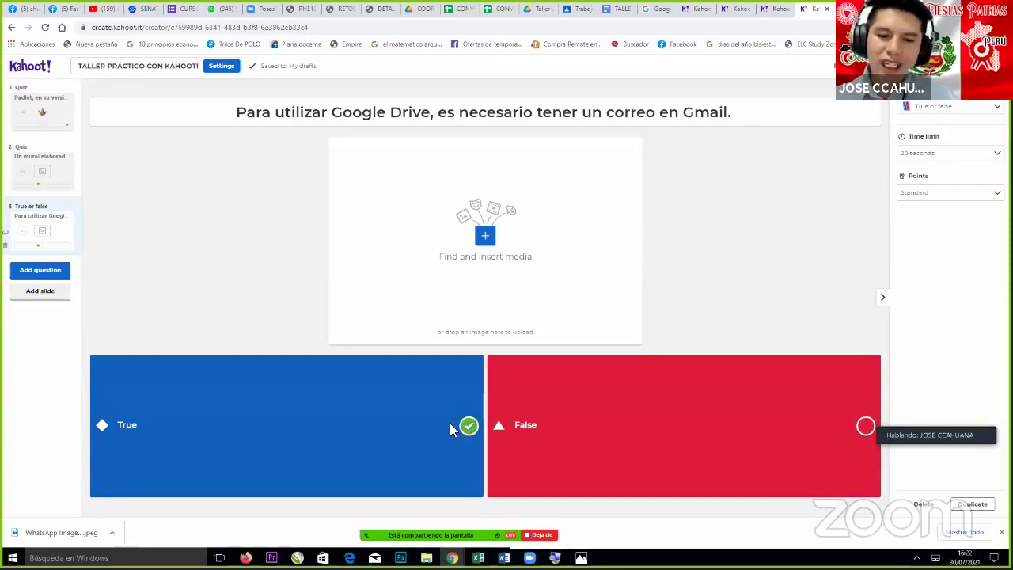
click(468, 427)
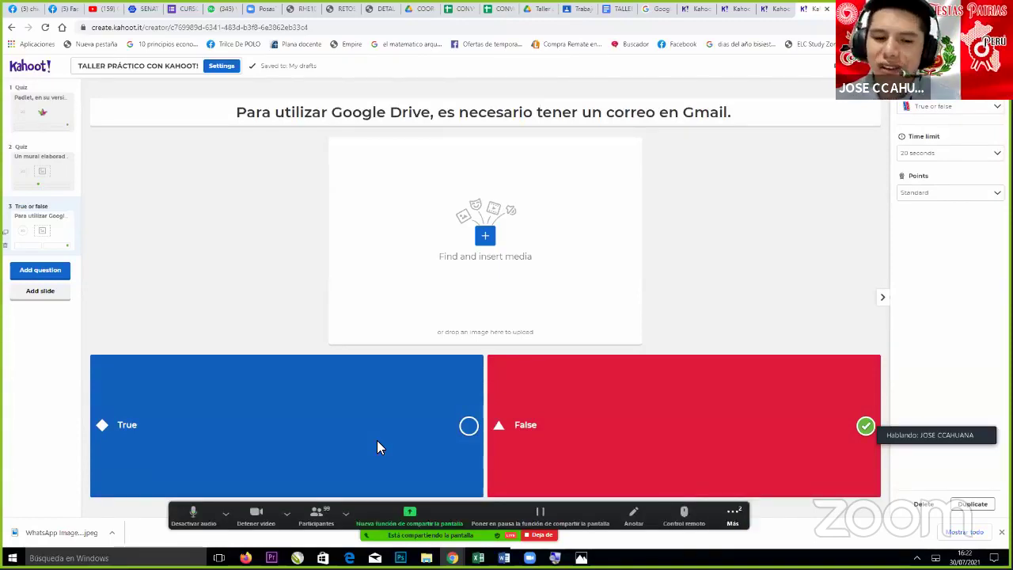
click(466, 425)
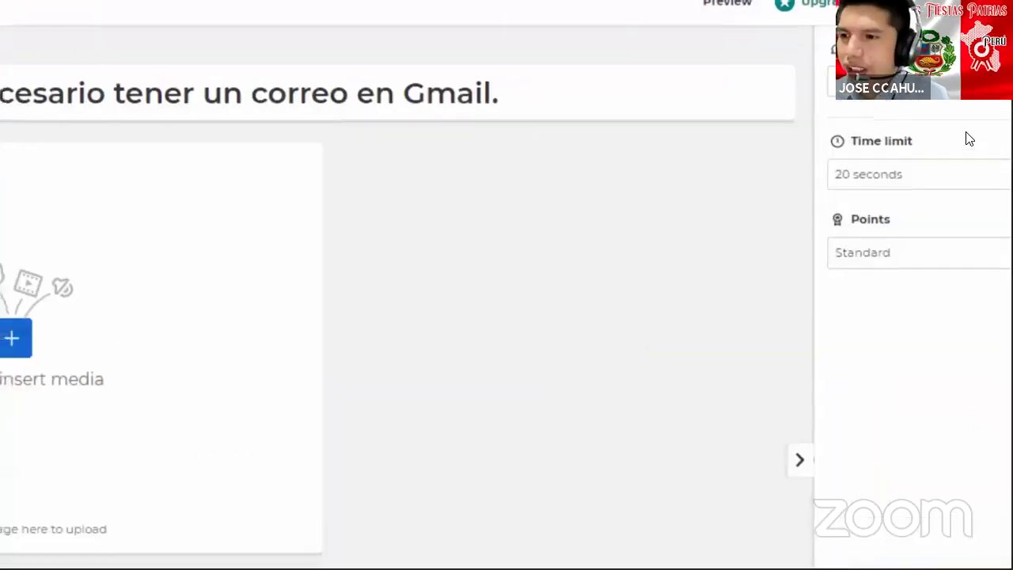
Set the Google Drive question's time limit to 10 seconds.
click(979, 161)
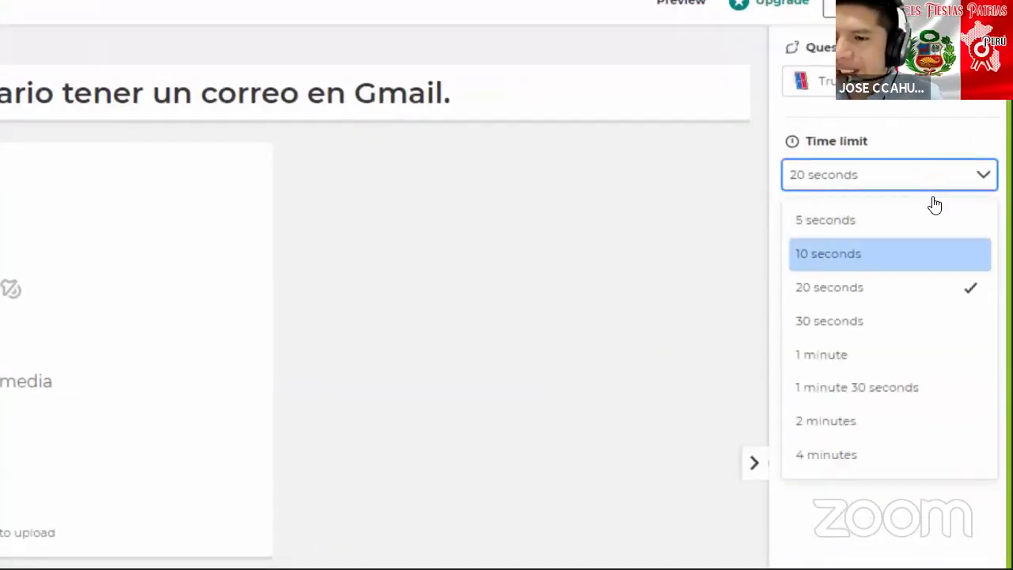
click(934, 253)
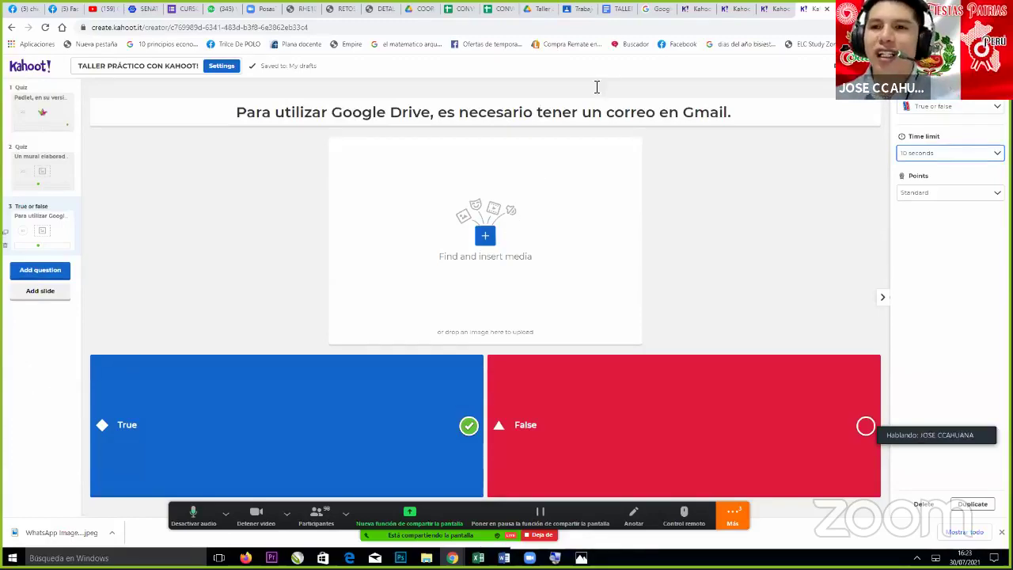
click(614, 8)
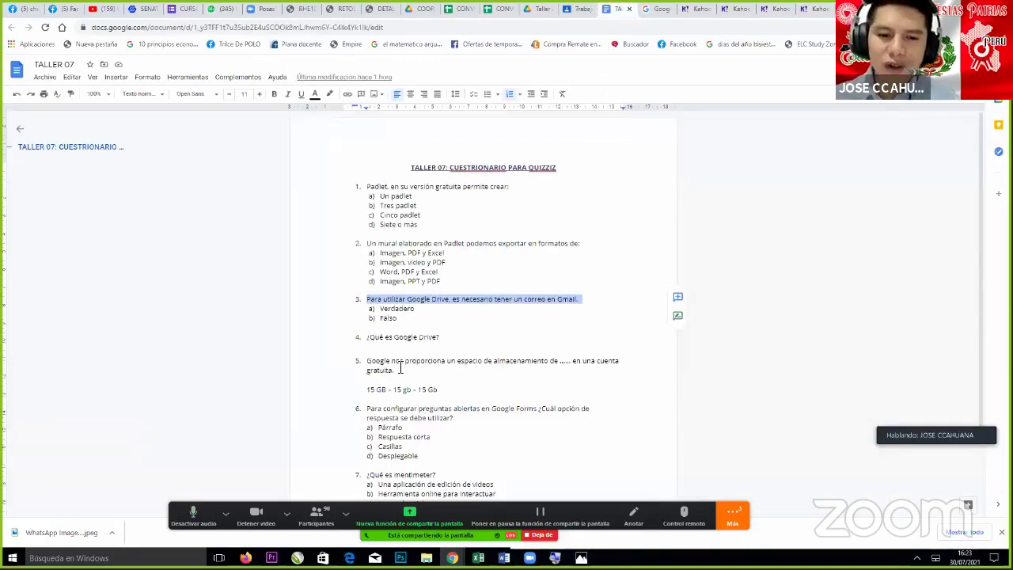
Clear question 3's selection and start selecting question 4's text.
scroll(402, 368, down, 1)
scroll(435, 336, down, 1)
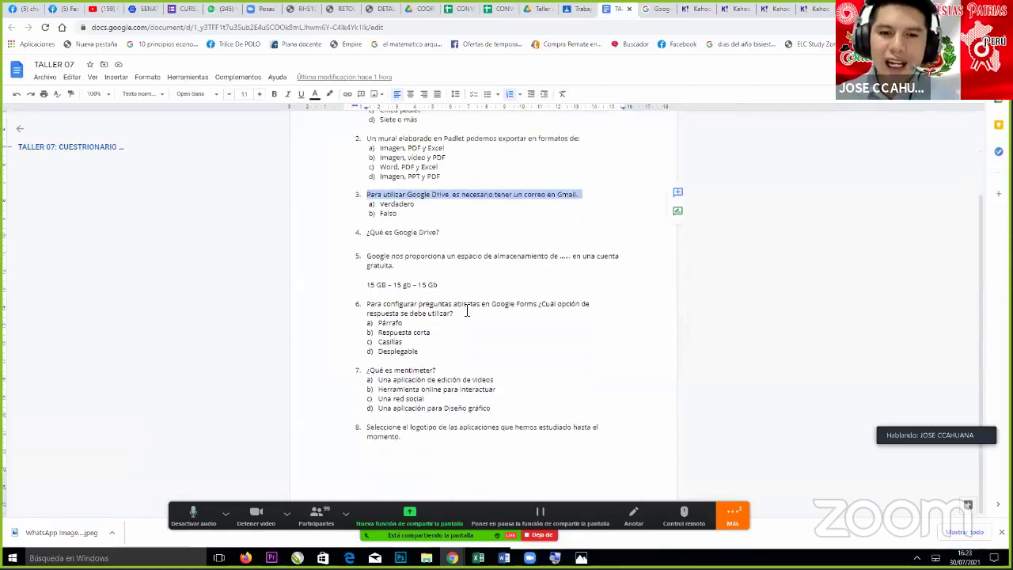
scroll(463, 317, up, 1)
click(454, 366)
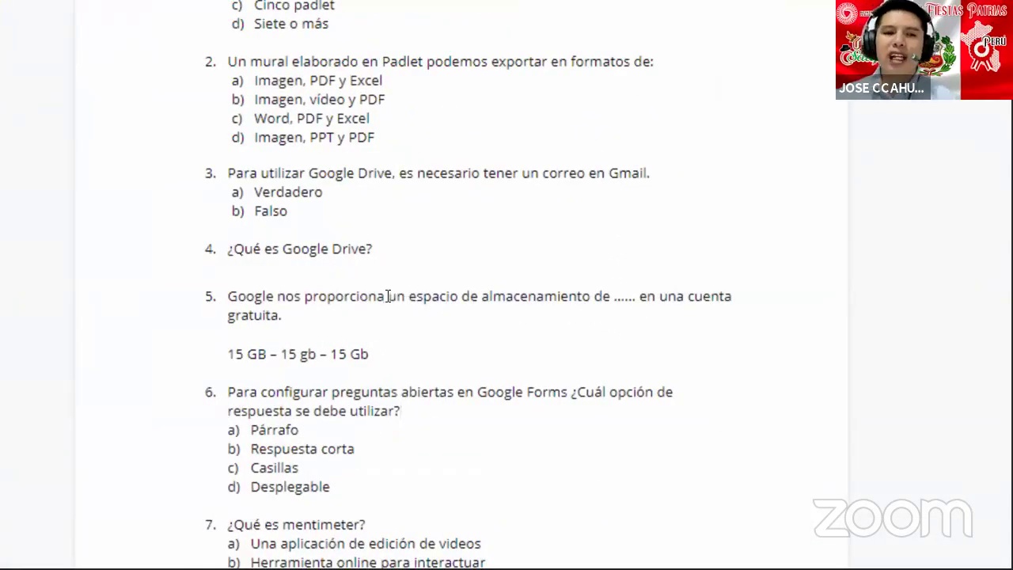
key(Up)
key(Up)
key(Up)
key(Up)
key(Up)
key(Up)
key(Up)
key(Up)
key(Home)
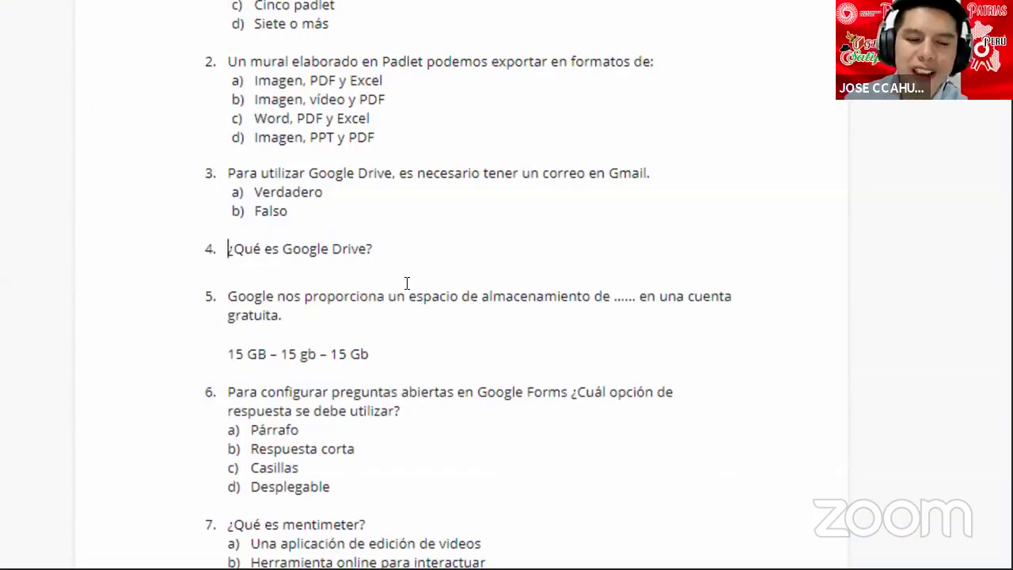
key(shift+Right)
key(shift+Right)
key(shift+Right)
key(shift+Right)
key(shift+Right)
key(shift+Right)
key(shift+Right)
key(shift+Right)
key(shift+Right)
key(shift+Right)
key(shift+Right)
key(shift+Right)
key(shift+Right)
key(shift+Right)
key(shift+Right)
key(shift+Right)
key(shift+Right)
key(shift+Right)
key(shift+Right)
key(shift+Right)
key(shift+Right)
key(shift+Right)
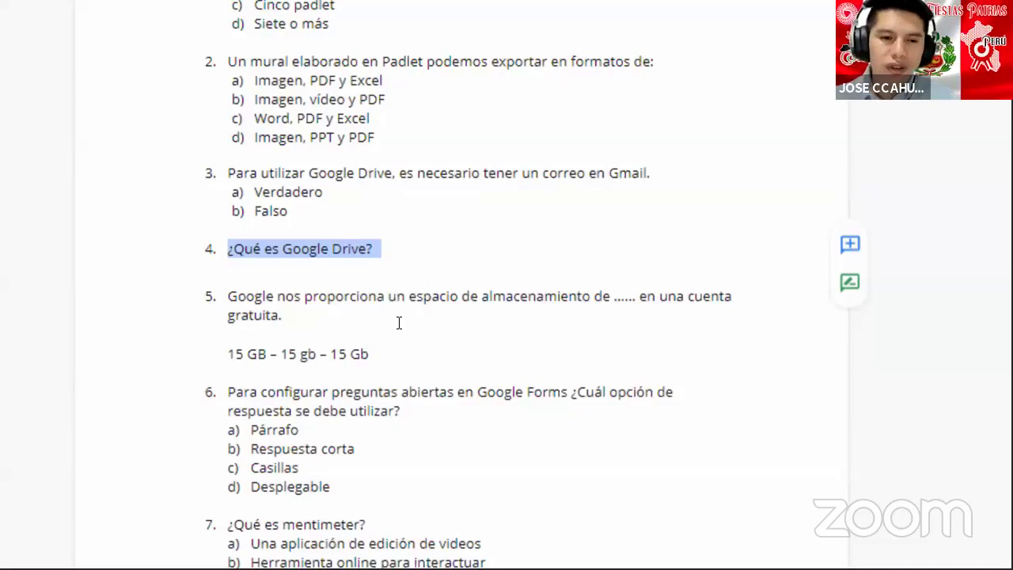
Select question 5's paragraph and its '......' blank in the worksheet.
click(400, 318)
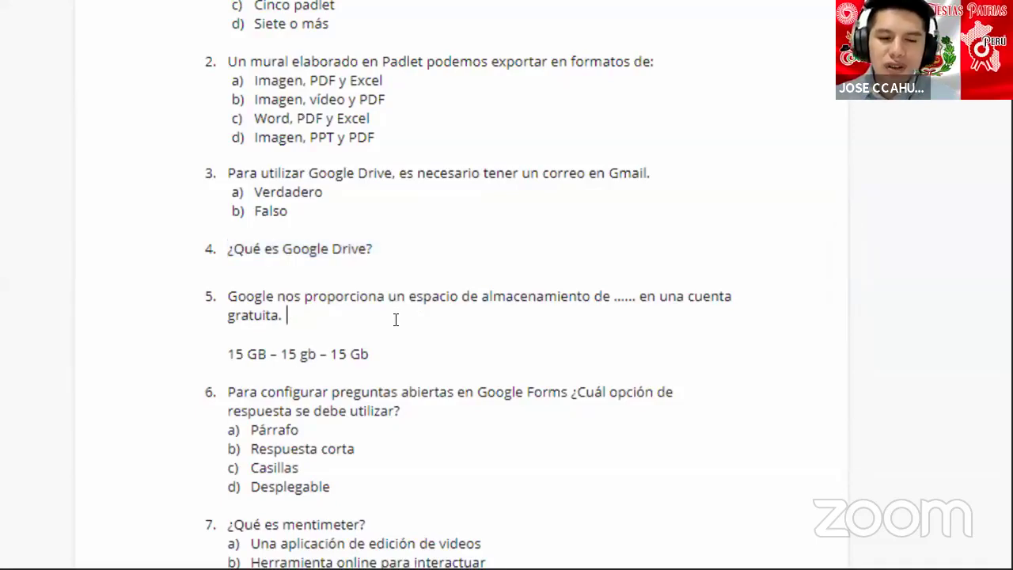
triple_click(391, 314)
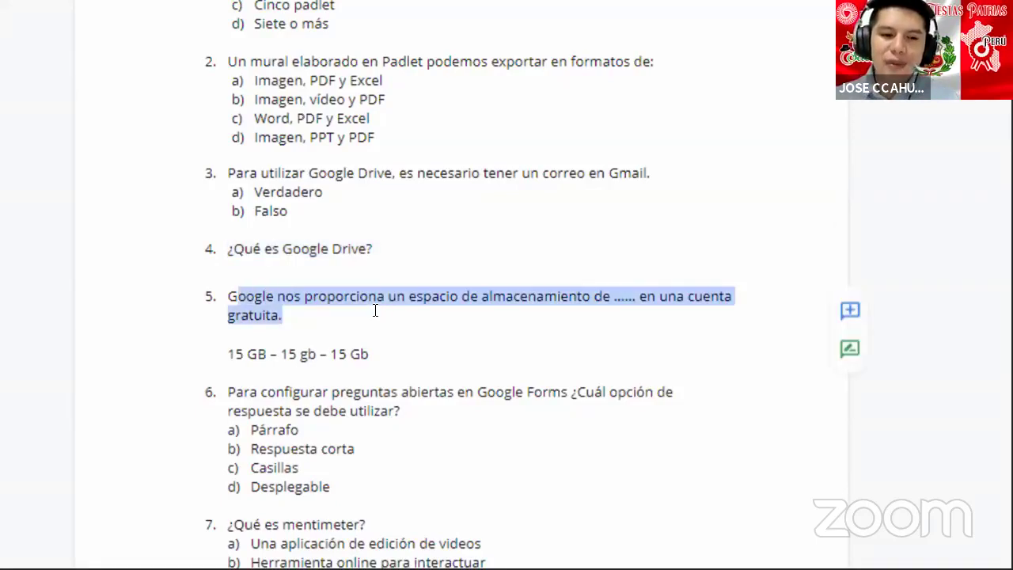
click(556, 308)
drag(561, 308, 574, 311)
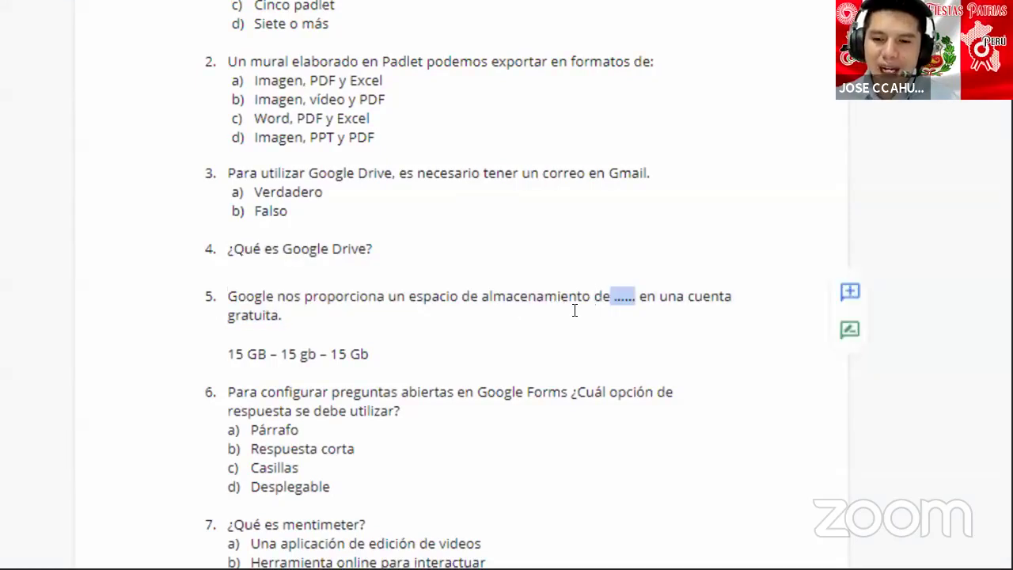
click(398, 316)
triple_click(372, 307)
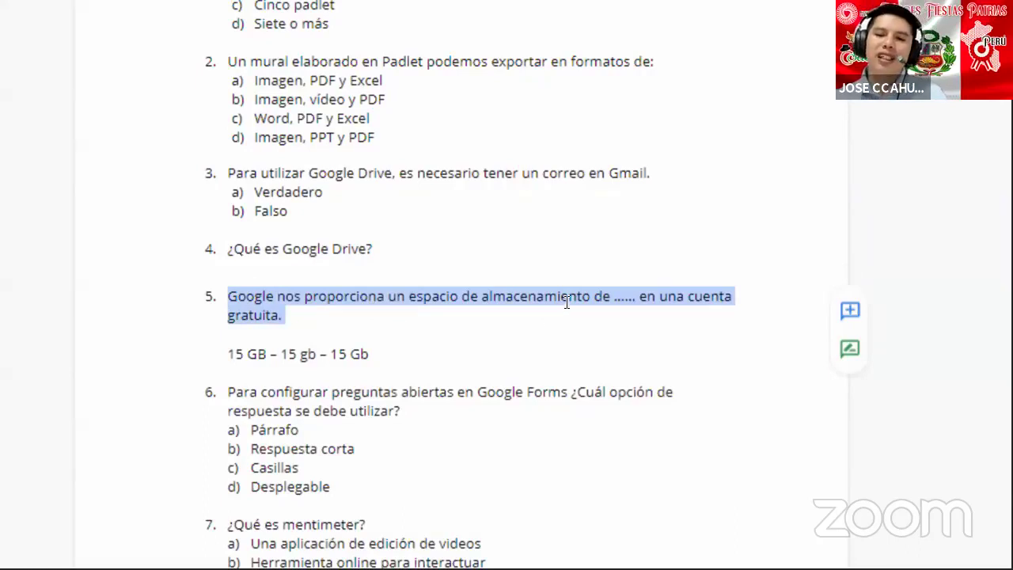
scroll(556, 318, down, 2)
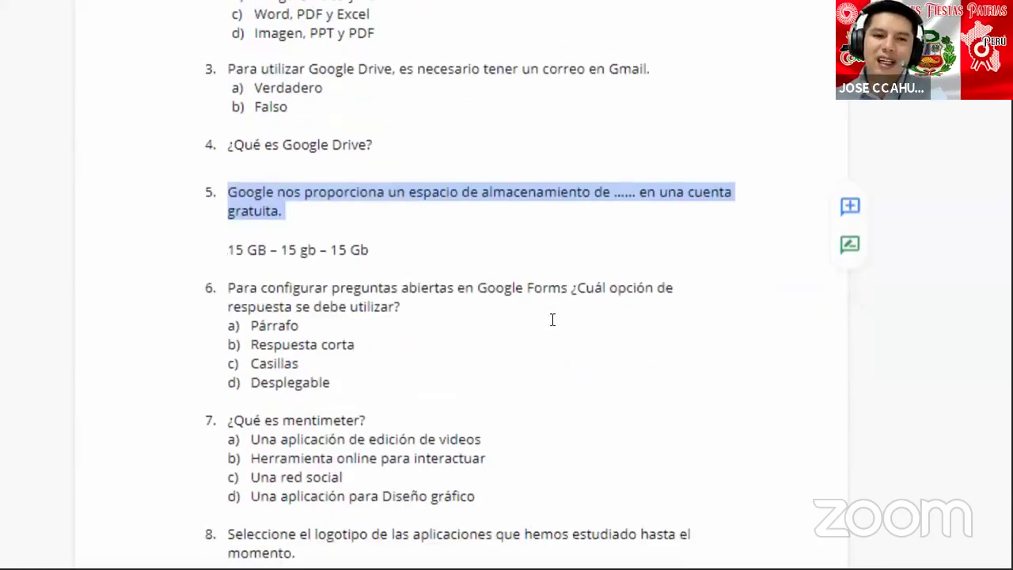
click(406, 316)
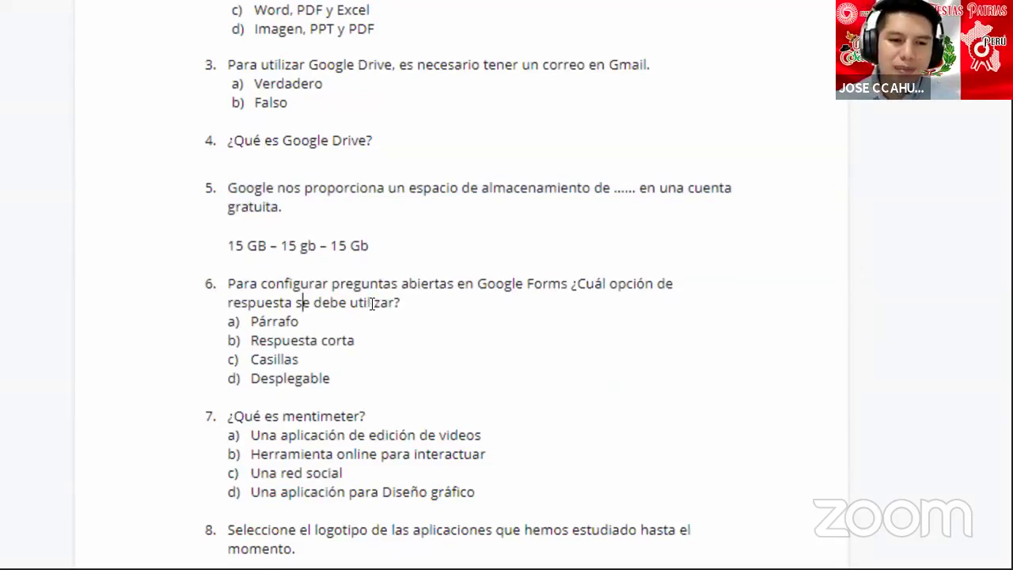
Select the full wording of question 6 about open questions in Google Forms.
key(ctrl+Up)
key(shift+Right)
key(shift+Right)
key(shift+Right)
key(shift+Right)
key(shift+Right)
key(shift+Right)
key(shift+Right)
key(shift+Right)
key(shift+Right)
key(shift+Right)
key(shift+Right)
key(shift+Right)
key(shift+Right)
key(shift+Right)
key(shift+Right)
key(shift+Right)
key(shift+Right)
key(shift+Right)
key(shift+Right)
key(shift+Right)
key(shift+Right)
key(shift+Right)
key(shift+Right)
key(shift+Right)
key(shift+Right)
key(shift+Right)
key(shift+Right)
key(shift+Right)
key(shift+Right)
key(shift+Right)
key(shift+Right)
key(shift+Right)
key(shift+Right)
key(shift+Right)
key(shift+Right)
key(shift+Right)
key(shift+Right)
key(shift+Right)
key(shift+Right)
key(shift+Right)
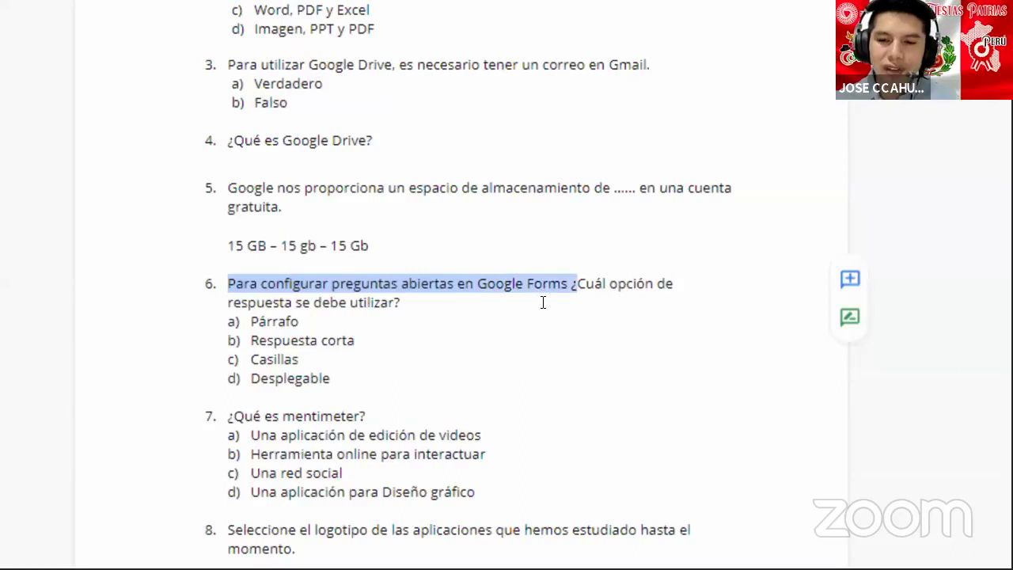
key(shift+Down)
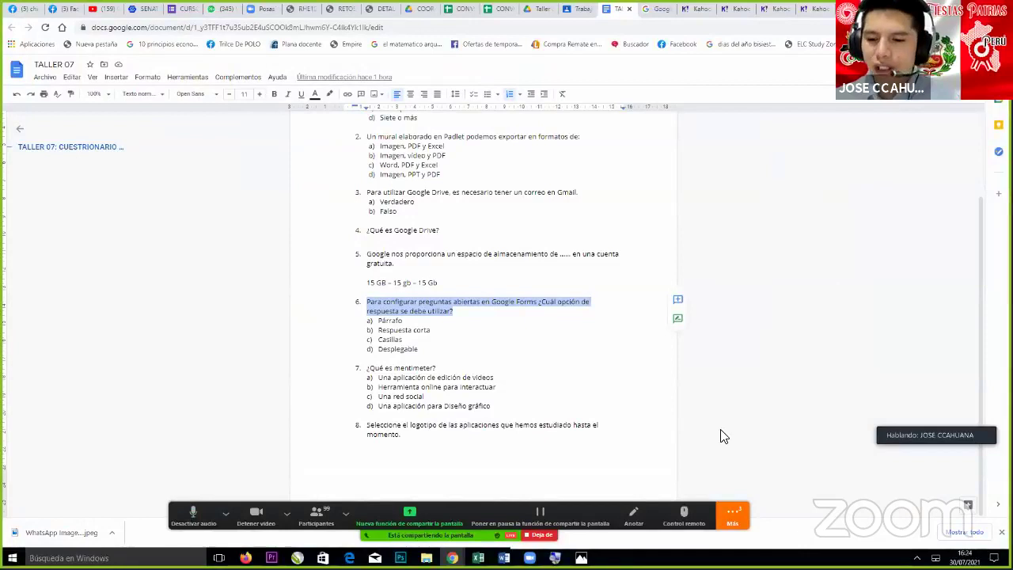
Post question 6 in the Zoom chat with ¿Cuál changed to ¿Qué, then copy it.
key(alt+h)
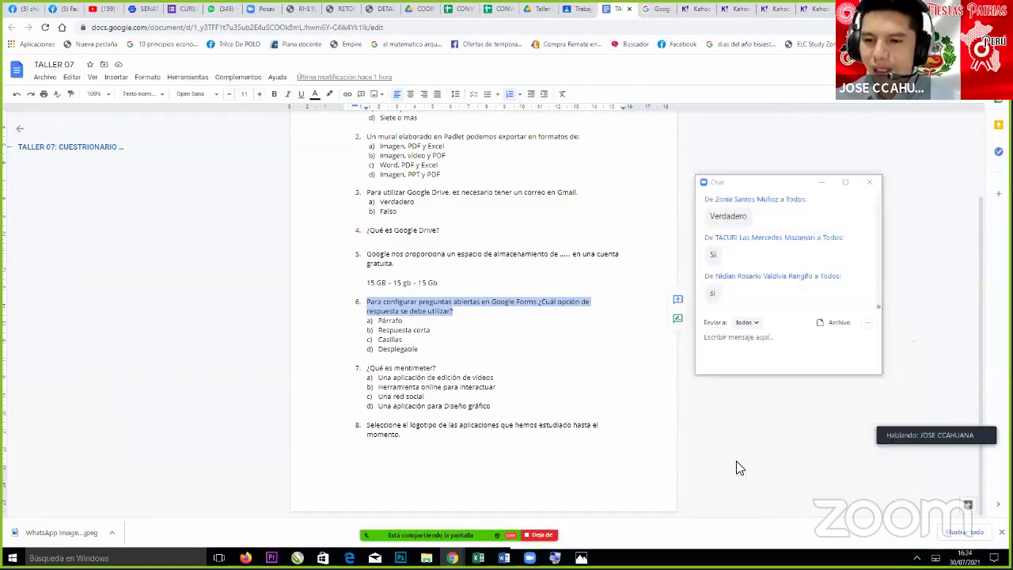
key(ctrl+c)
key(alt+Tab)
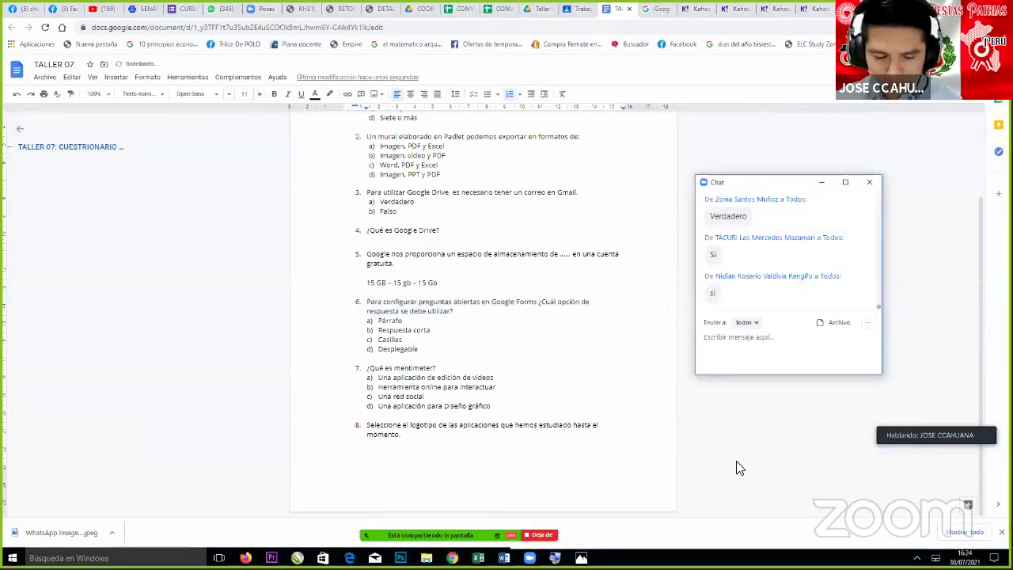
key(ctrl+v)
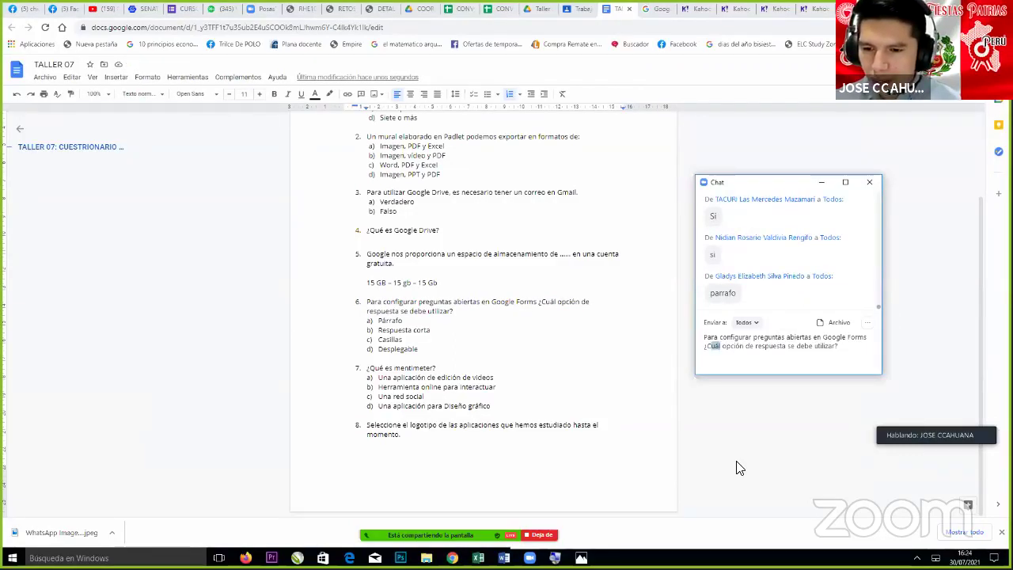
text(Q)
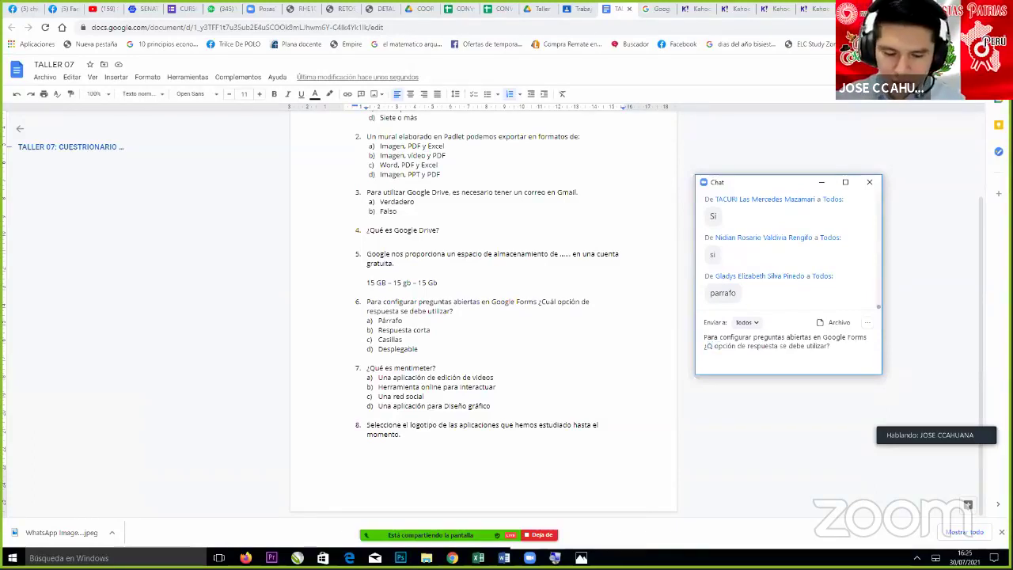
text(ué)
key(Return)
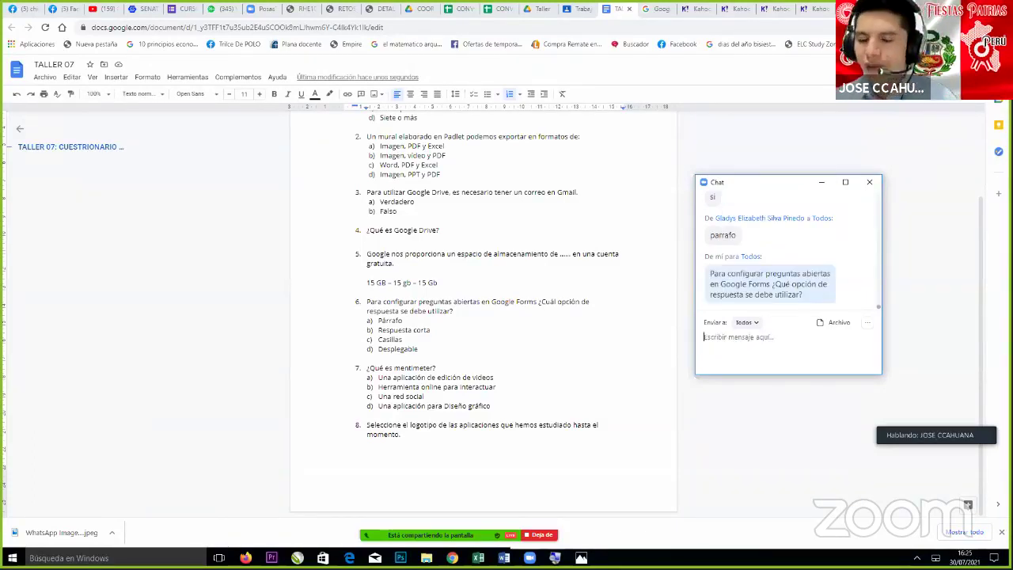
drag(802, 294, 709, 273)
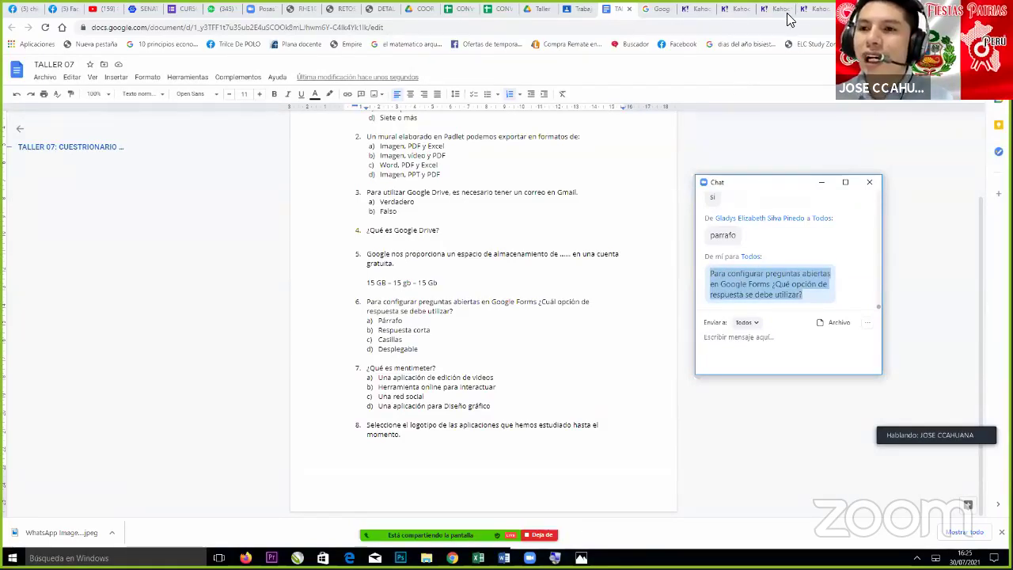
click(820, 8)
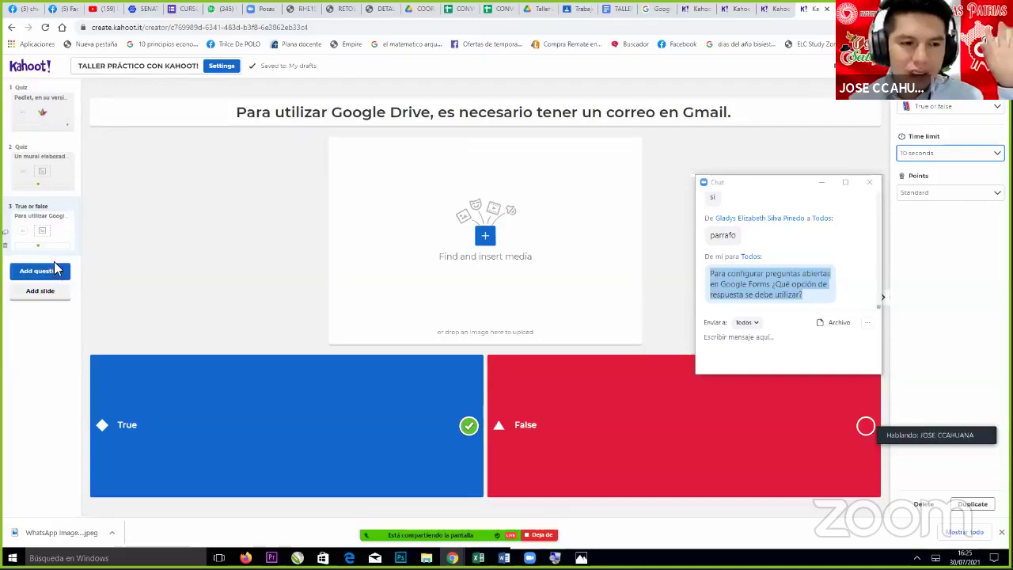
Add a Quiz-type question as the fourth question.
click(36, 269)
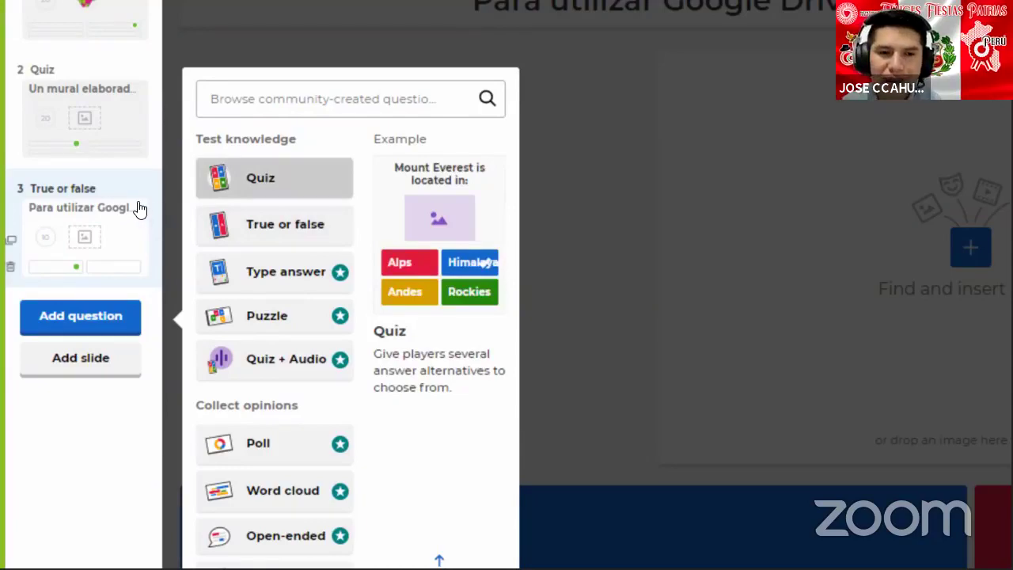
key(Return)
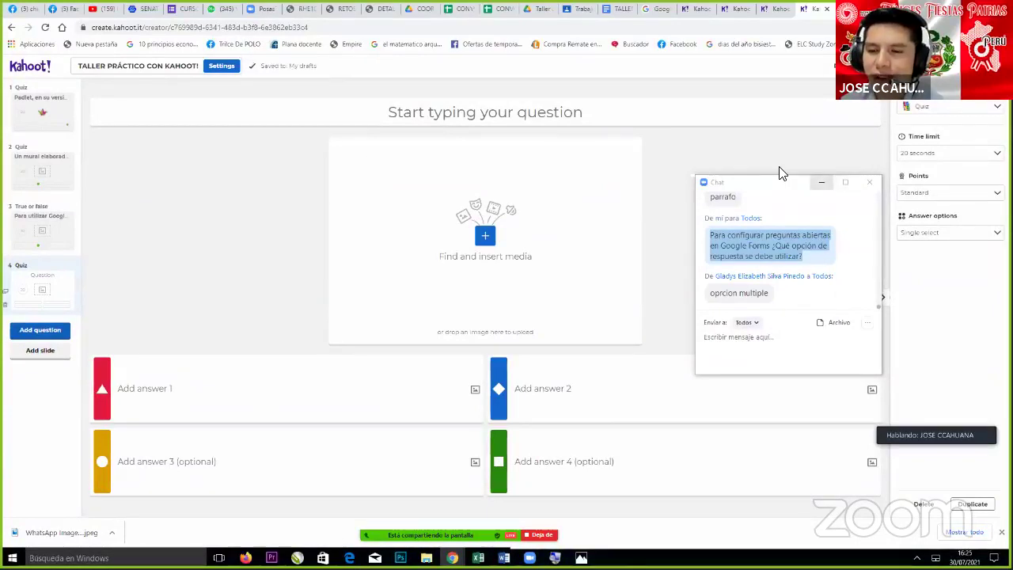
Paste 'Para configurar preguntas abiertas en Google Forms ¿Qué opción de respuesta se debe utilizar?' as question 4.
click(822, 182)
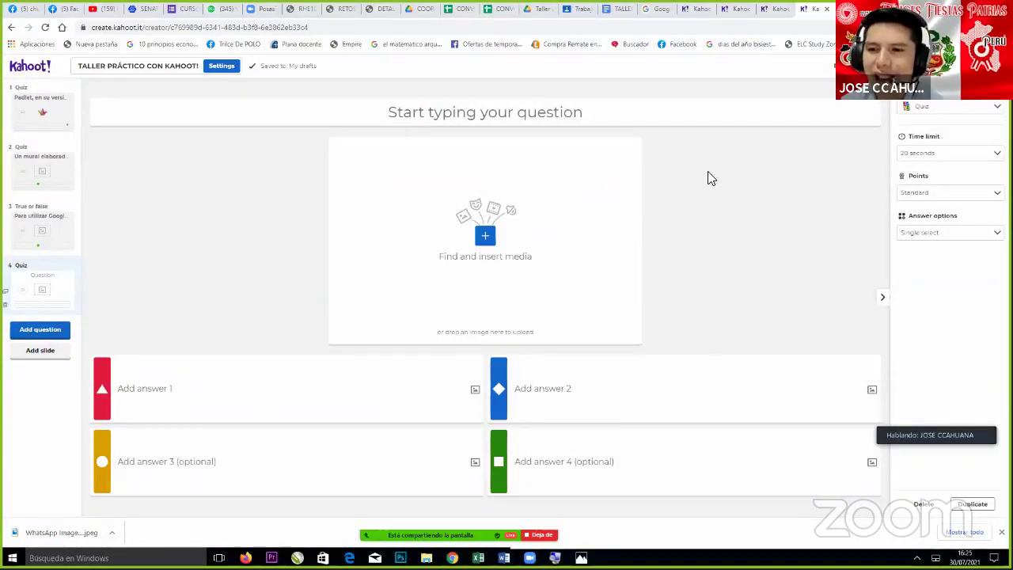
click(435, 116)
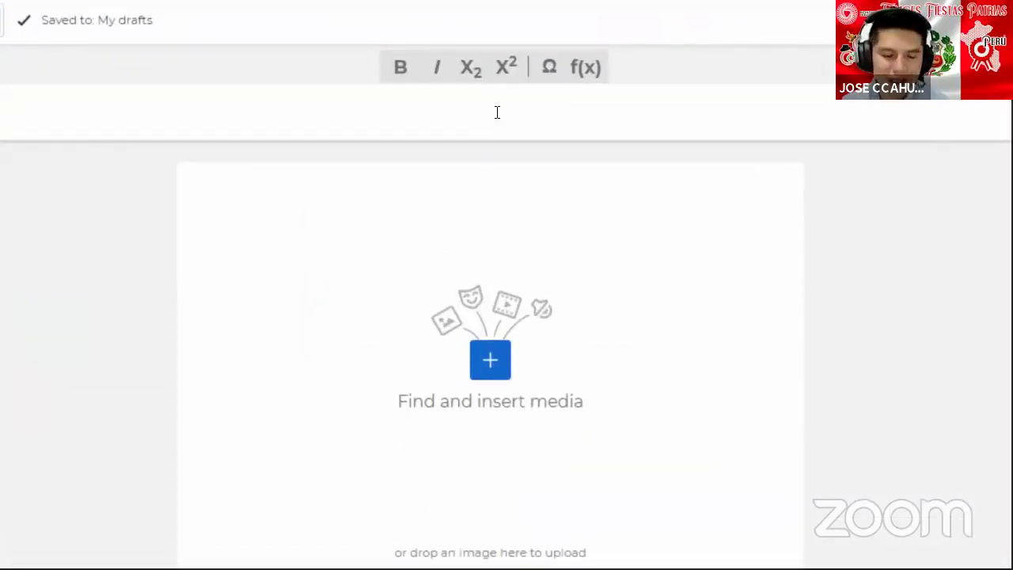
key(ctrl+v)
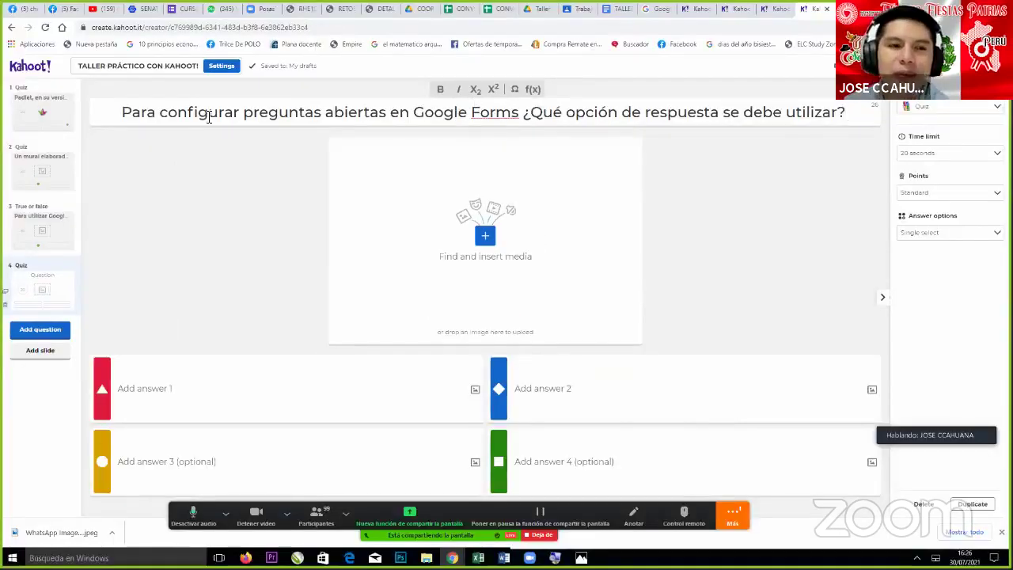
drag(124, 115, 317, 113)
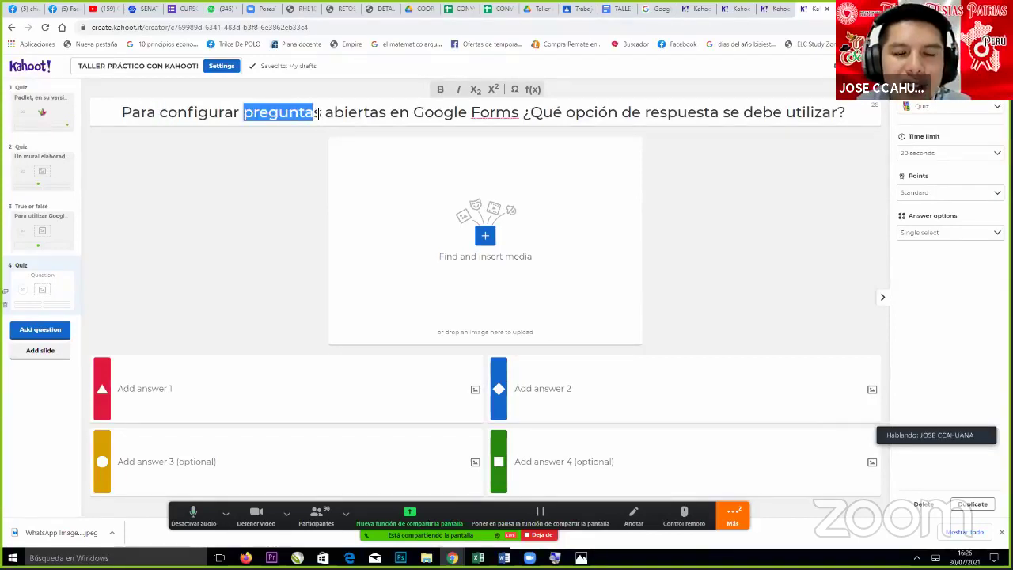
click(357, 112)
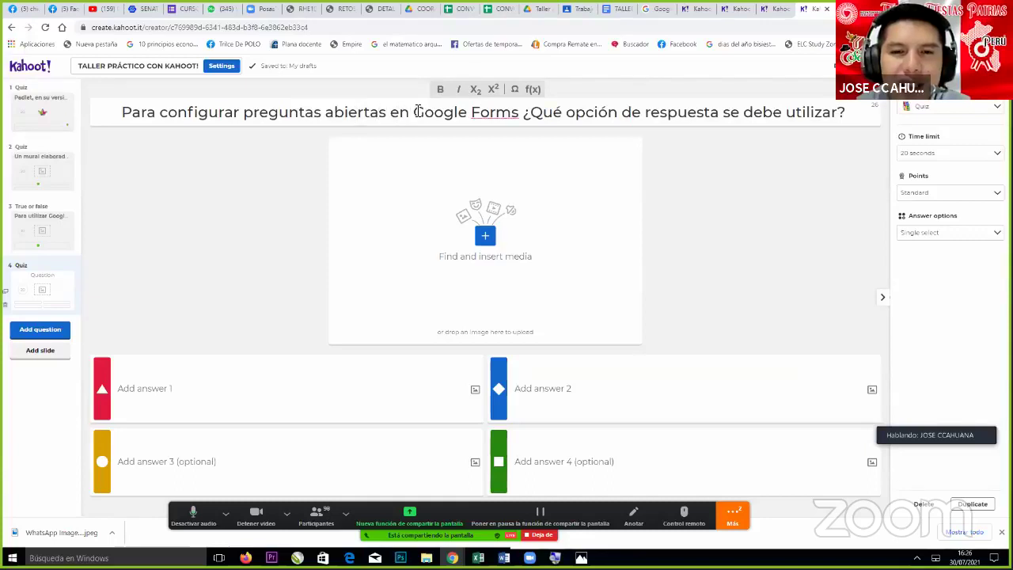
drag(414, 113, 527, 117)
click(524, 119)
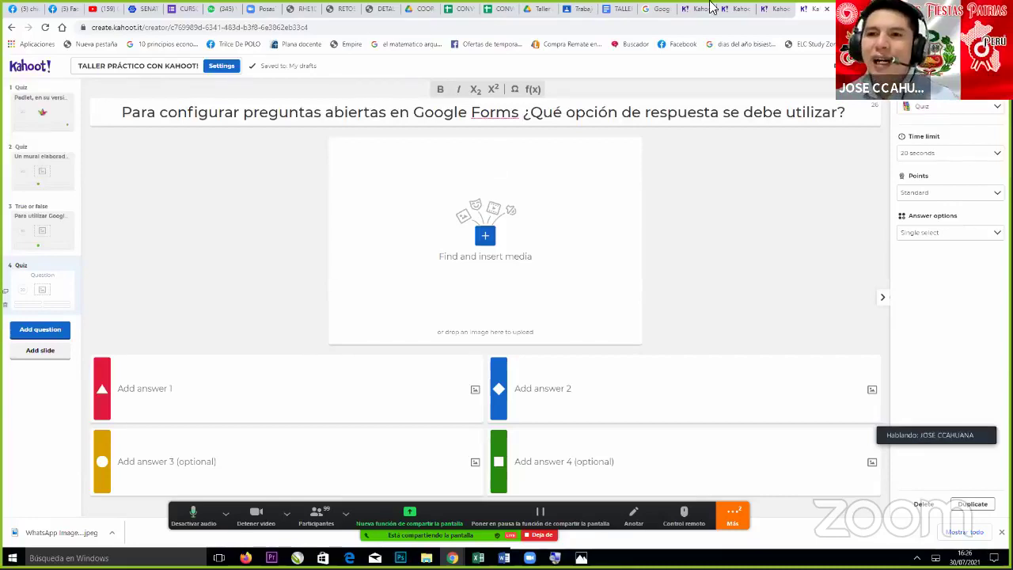
Copy 'Párrafo' from the worksheet into the first answer.
click(614, 8)
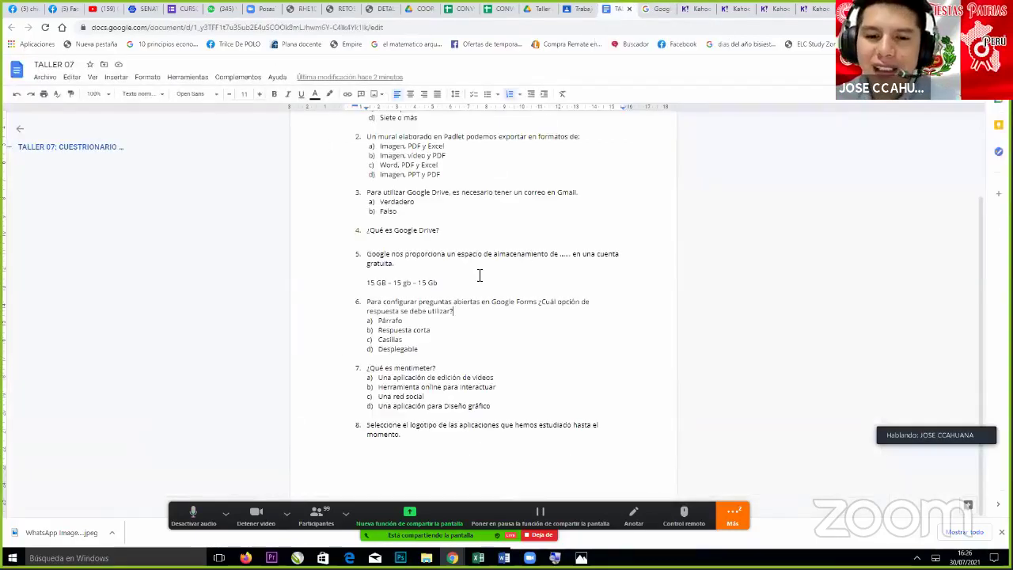
drag(379, 322, 410, 322)
key(ctrl+c)
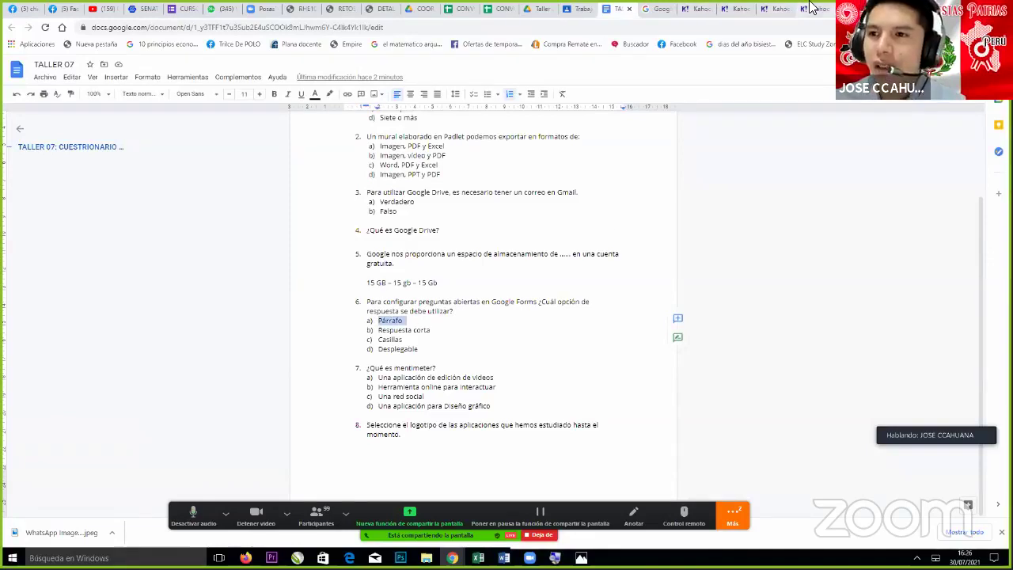
click(809, 9)
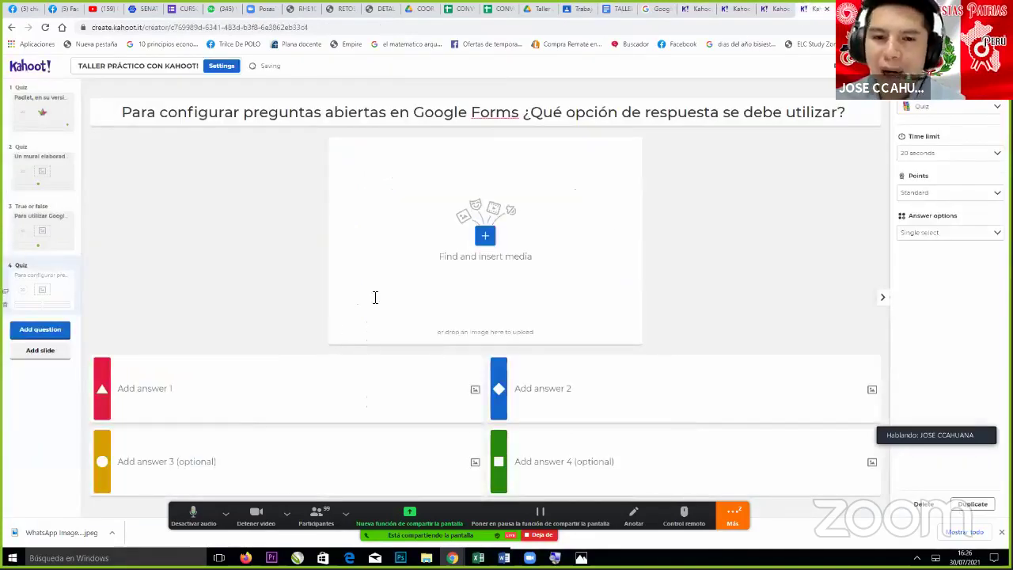
click(149, 387)
key(ctrl+v)
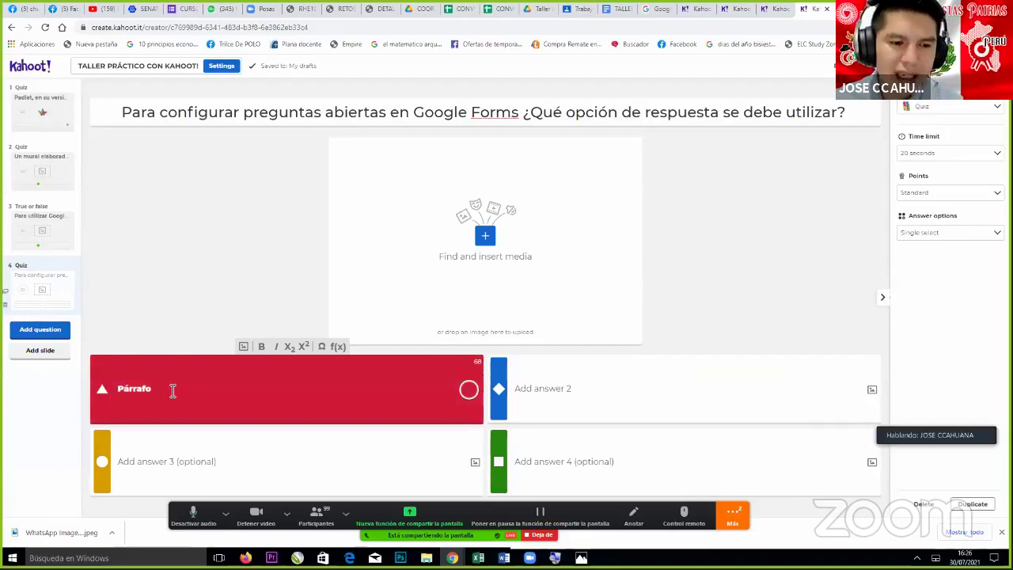
Set the second answer to 'Opción multiple' instead of 'Respuesta corta'.
click(551, 388)
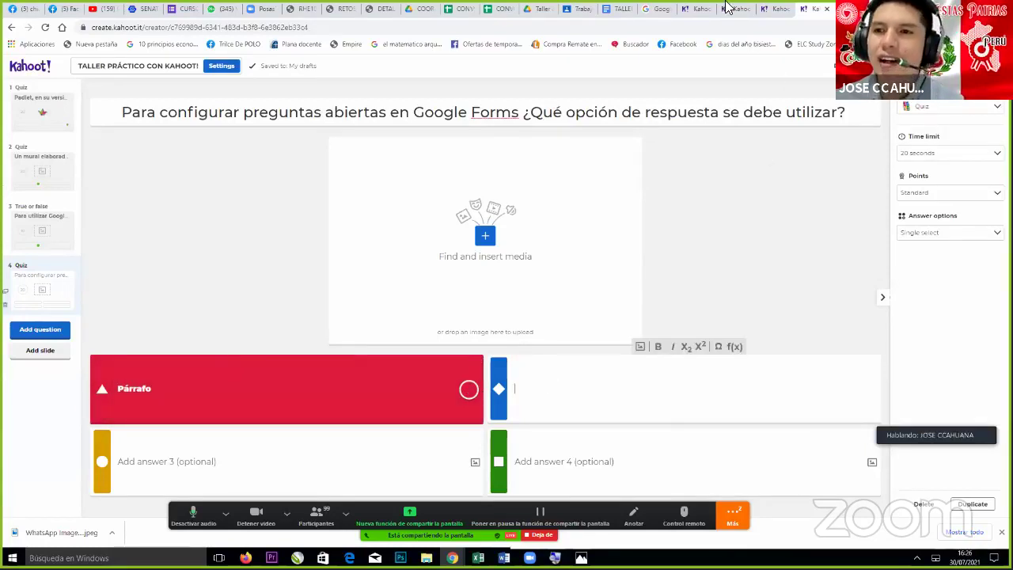
click(622, 9)
mouse_move(379, 330)
mouse_down()
mouse_move(429, 328)
mouse_move(386, 334)
mouse_up()
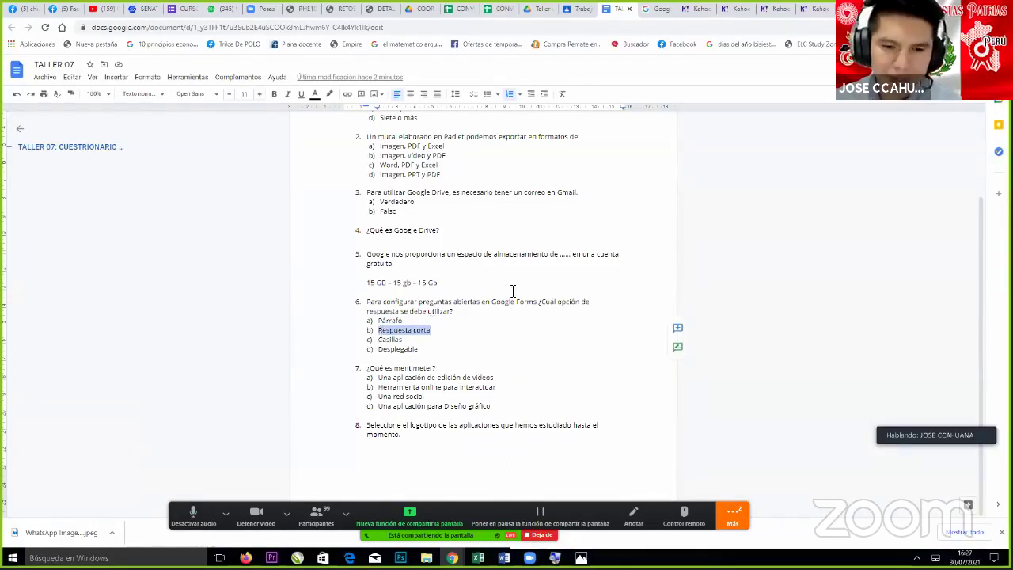
click(815, 9)
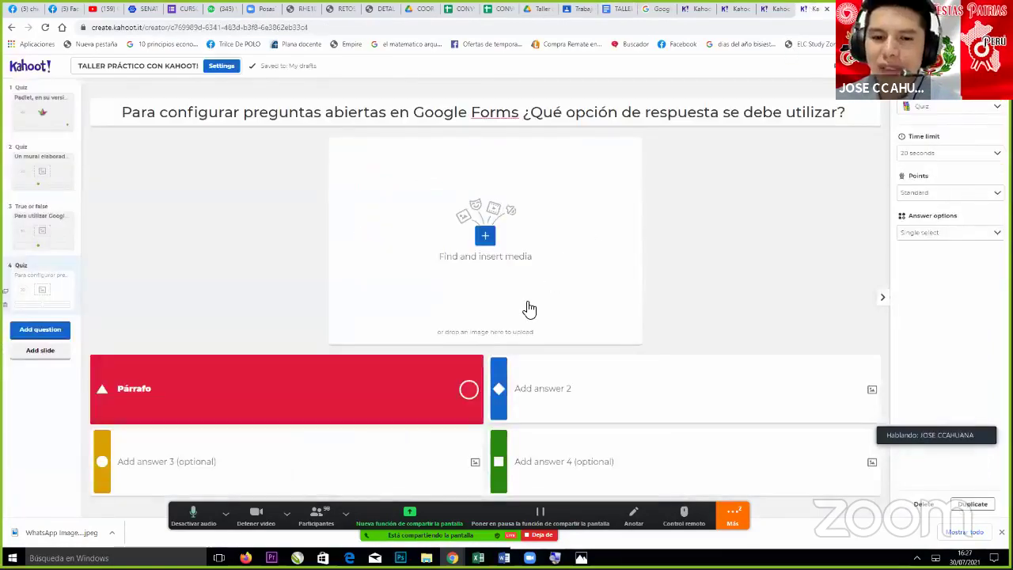
click(566, 387)
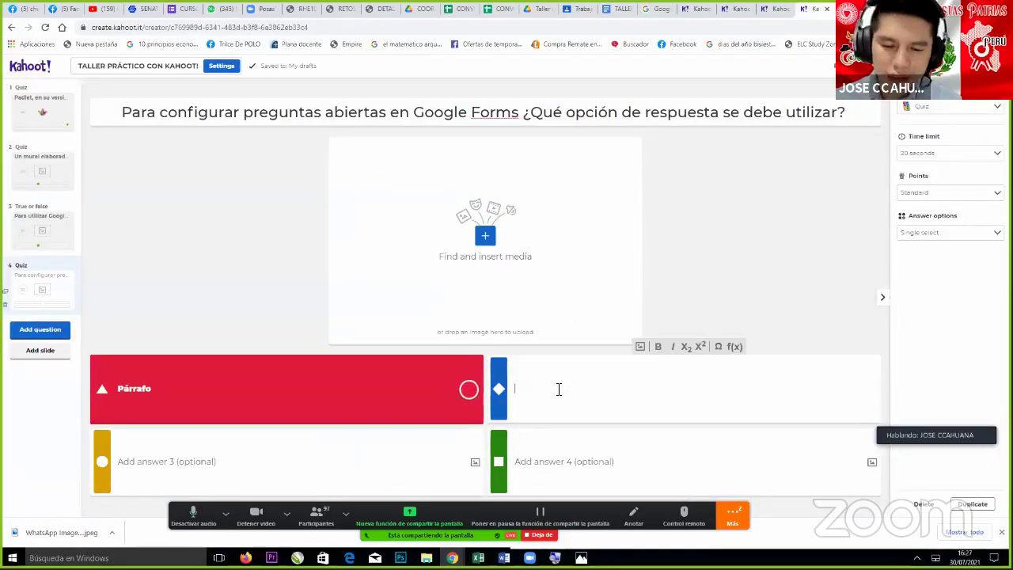
text(Respuesta corta)
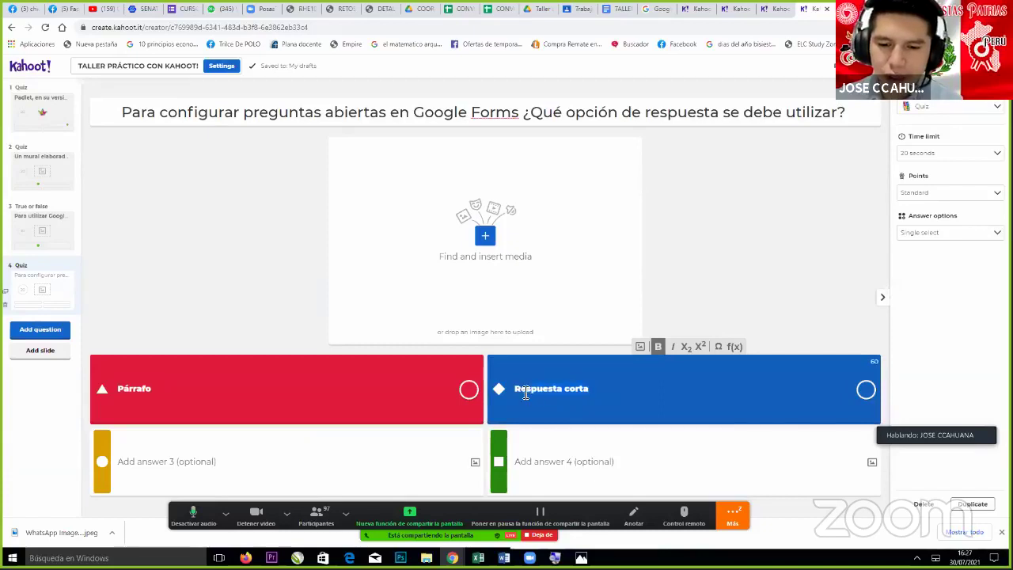
key(ctrl+z)
text(Opc)
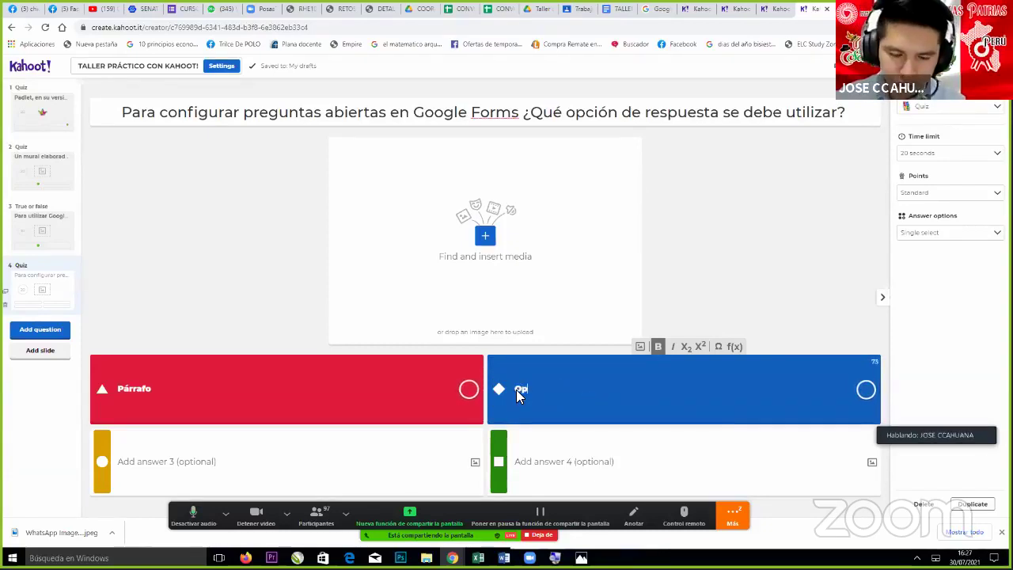
text(ión)
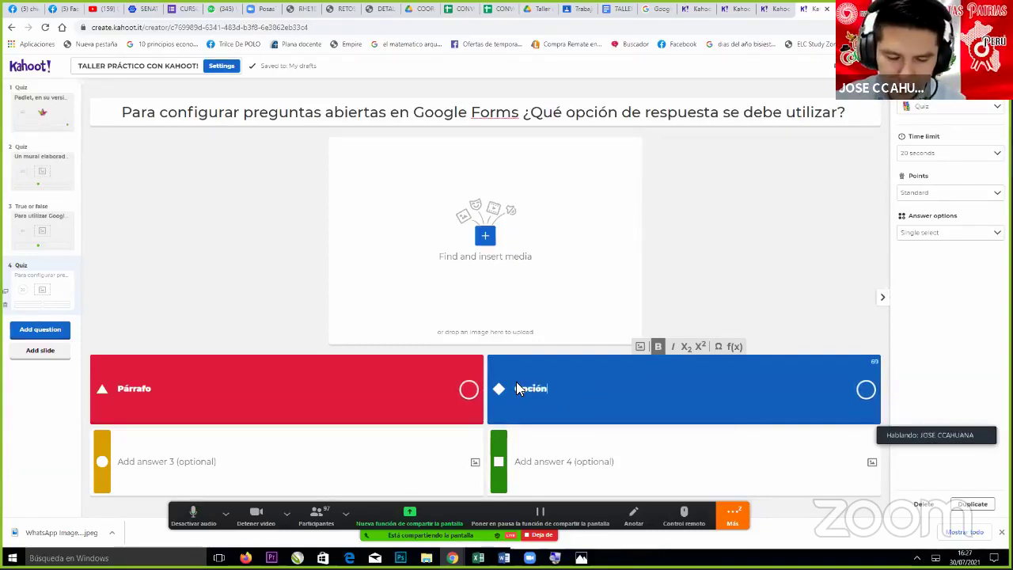
text( multiple)
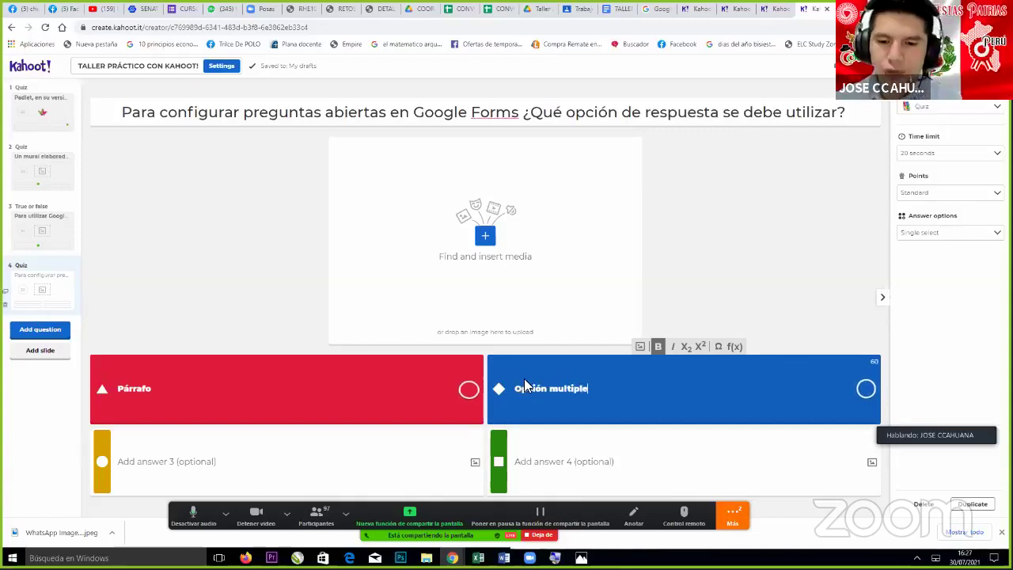
Fill the third and fourth answers with 'Casillas' and 'Desplegable'.
click(212, 472)
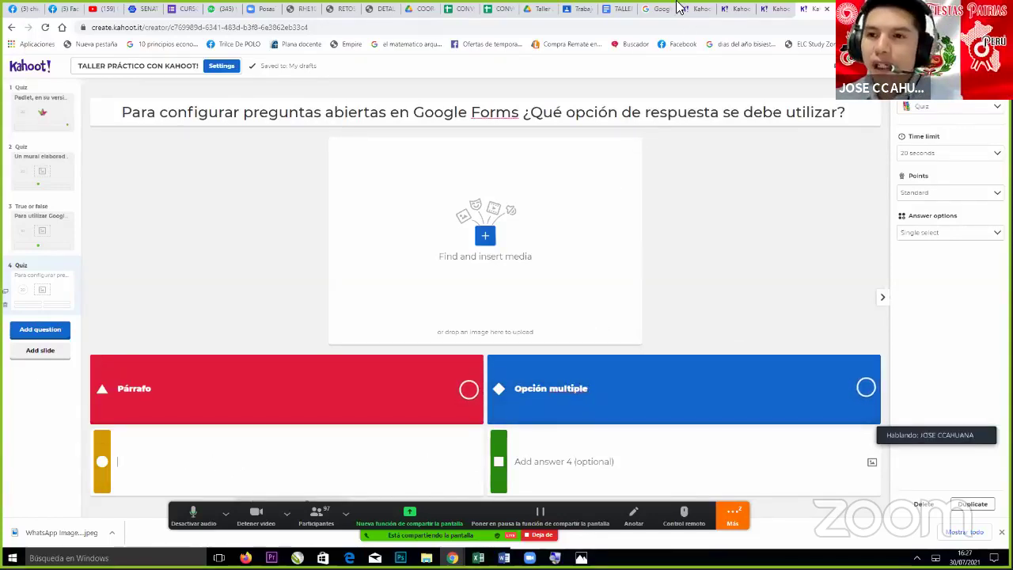
click(621, 9)
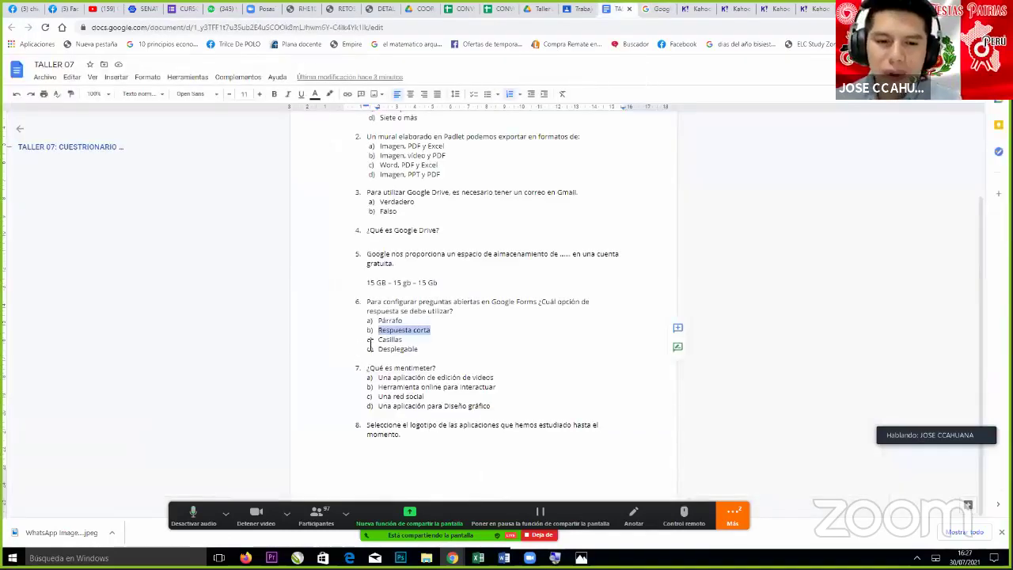
click(821, 9)
click(202, 467)
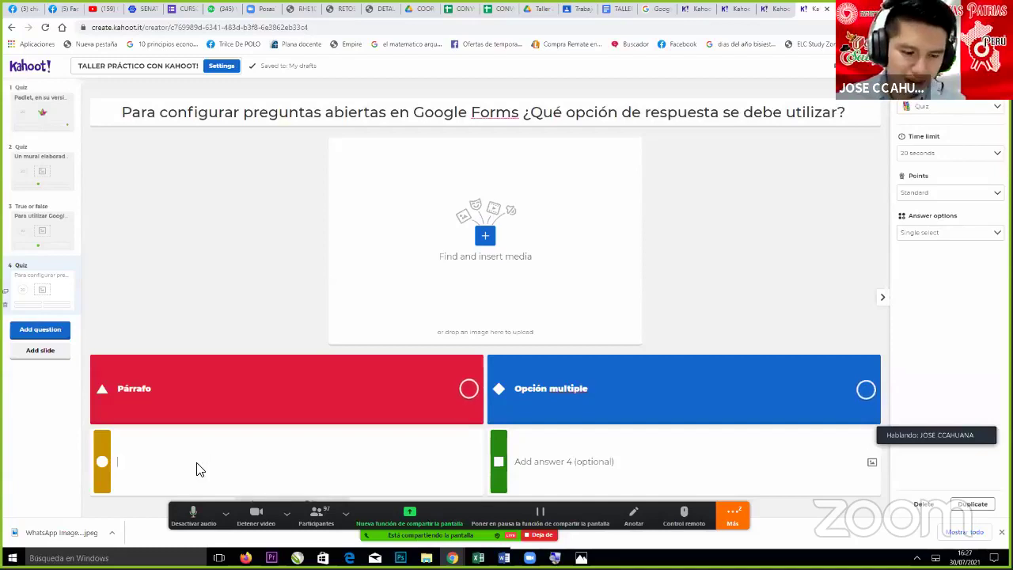
text(Casilla)
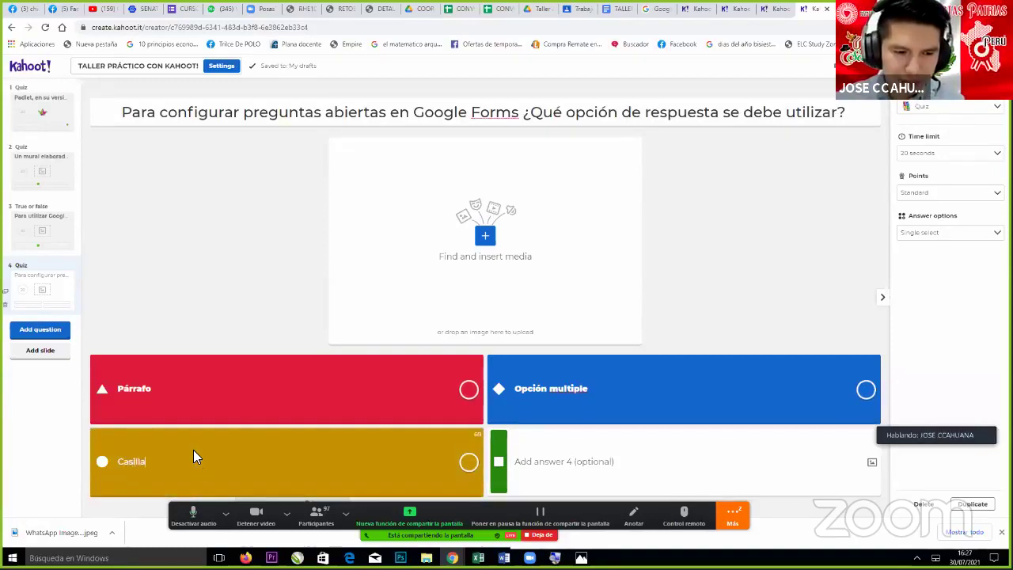
text(s)
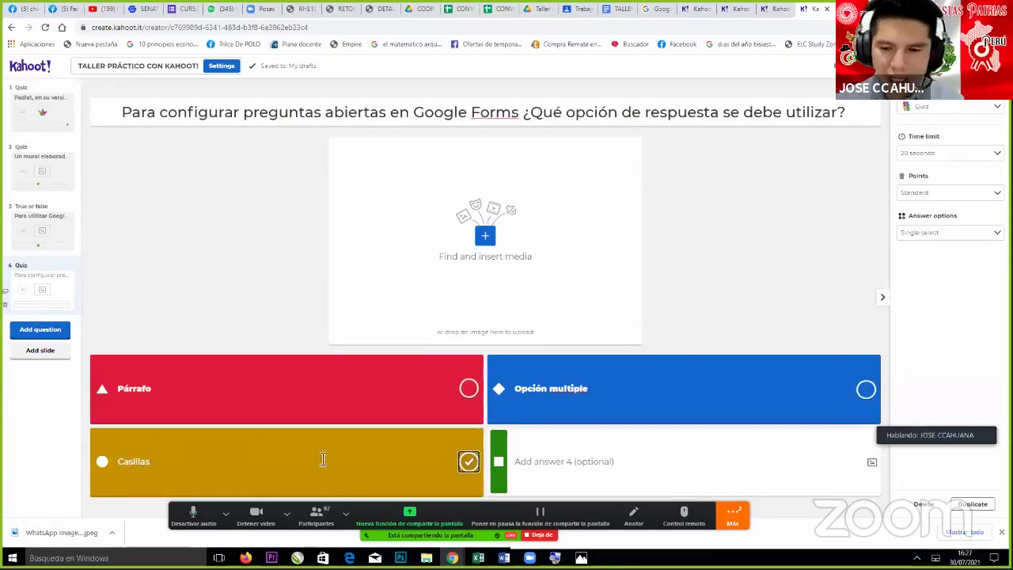
click(536, 464)
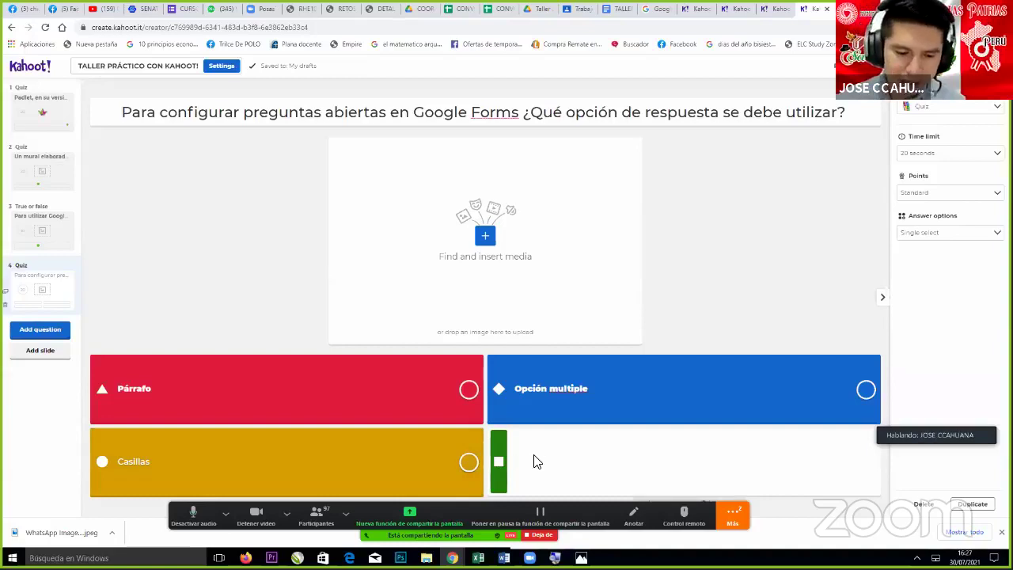
text(Desple)
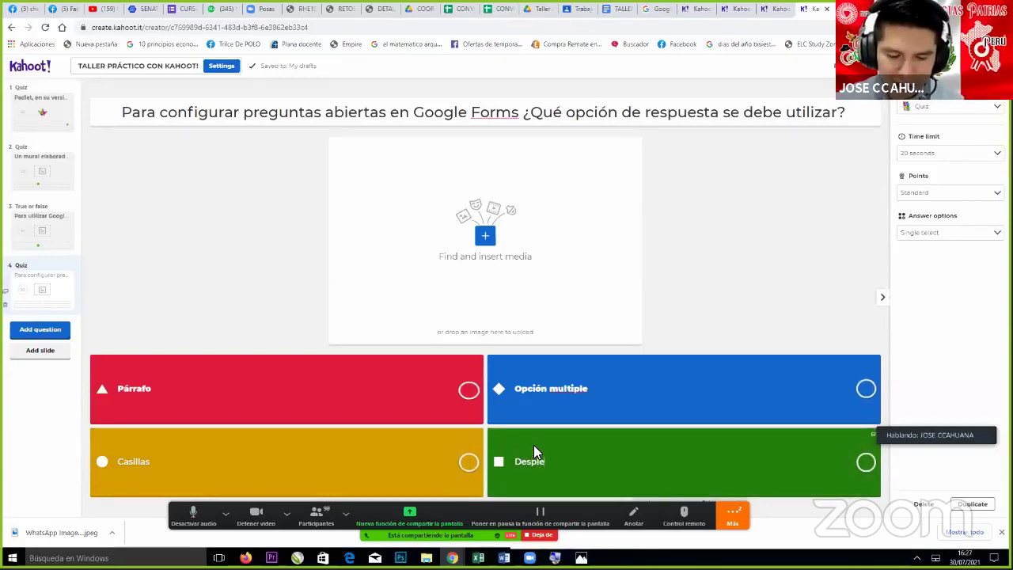
text(gable)
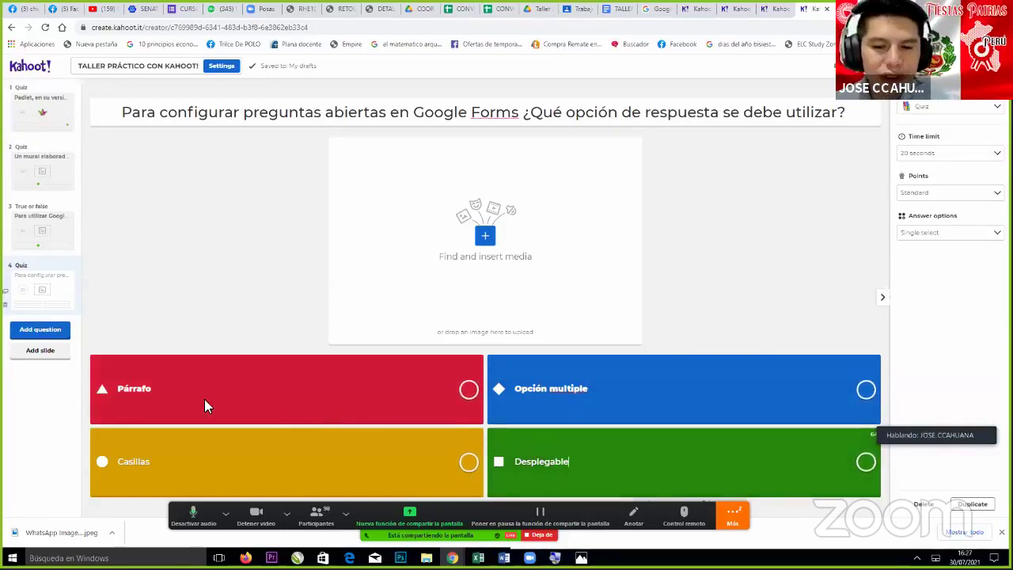
Correct the second answer's spelling to 'Opción múltiple' using the spelling suggestion.
right_click(570, 388)
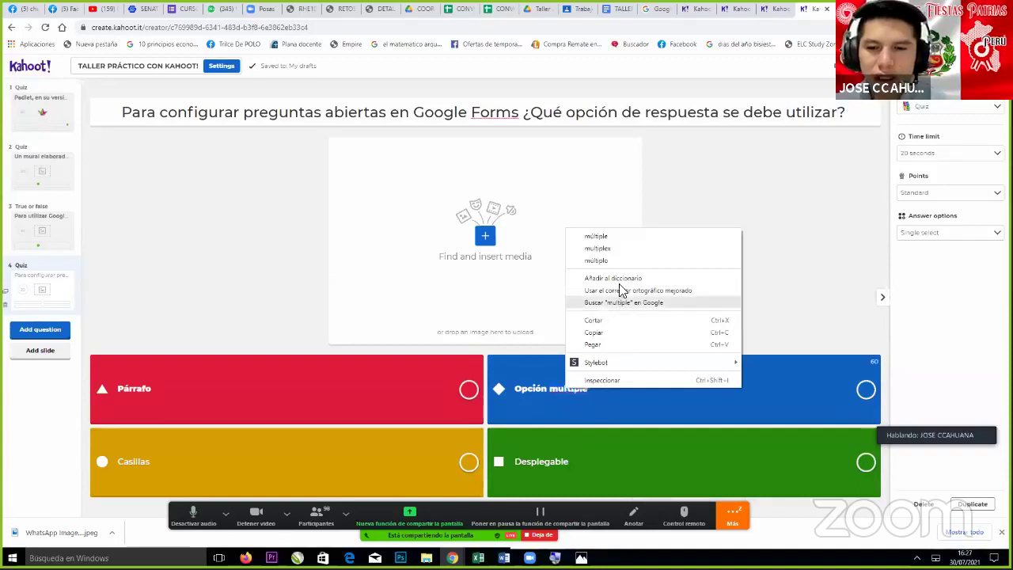
click(603, 238)
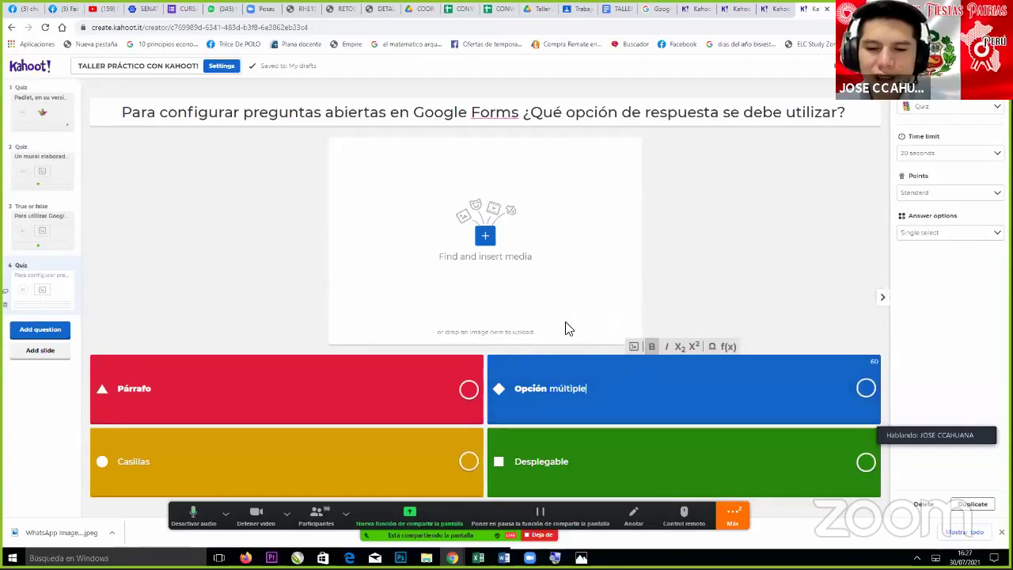
click(149, 389)
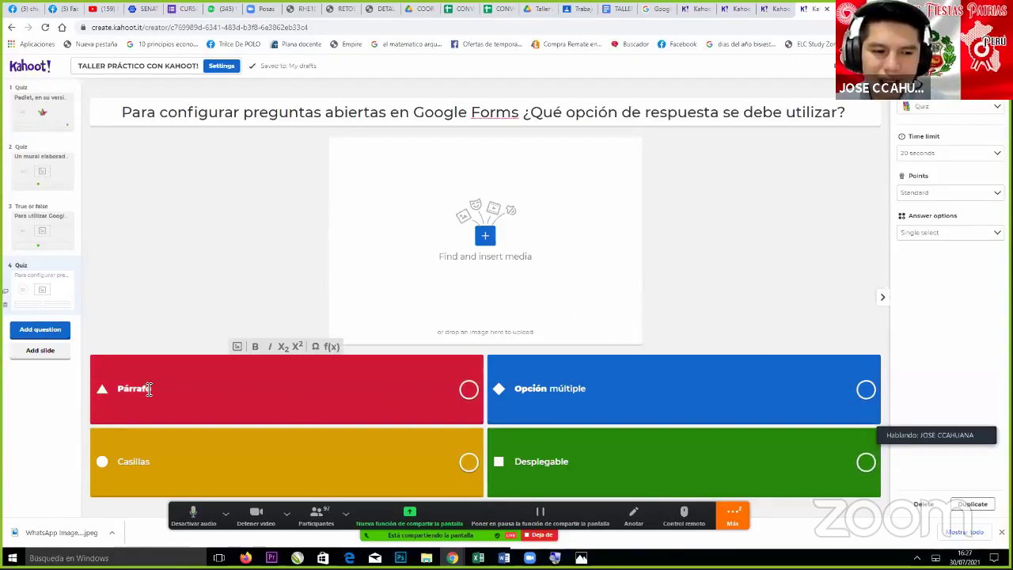
click(601, 391)
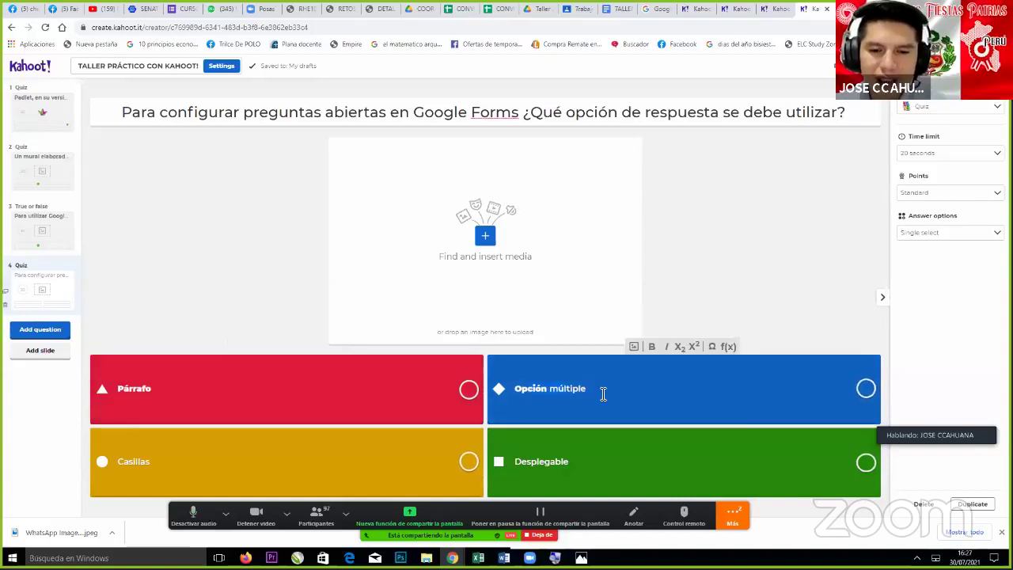
Review the four answers and place the caret back in the question title.
double_click(135, 461)
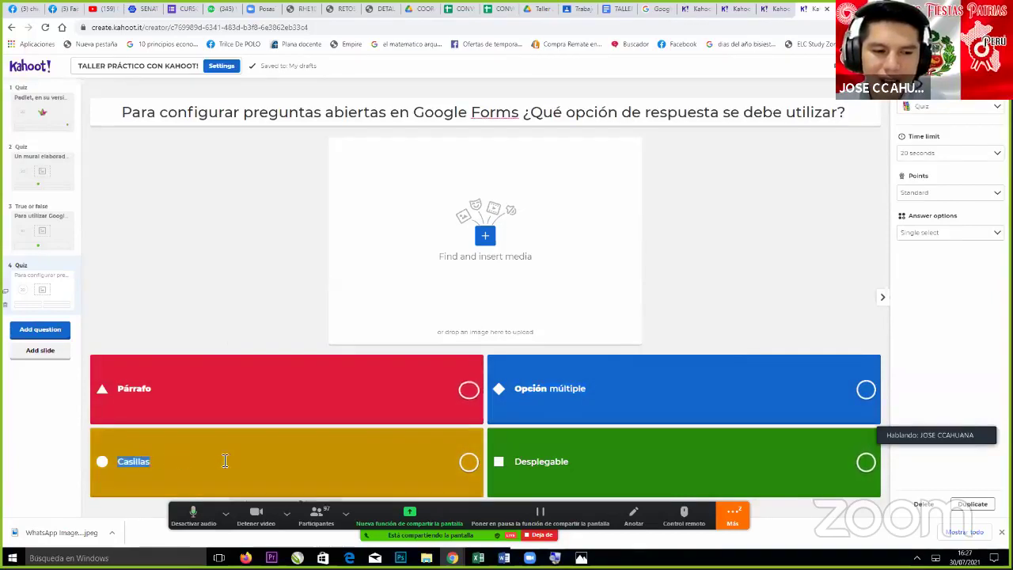
click(524, 462)
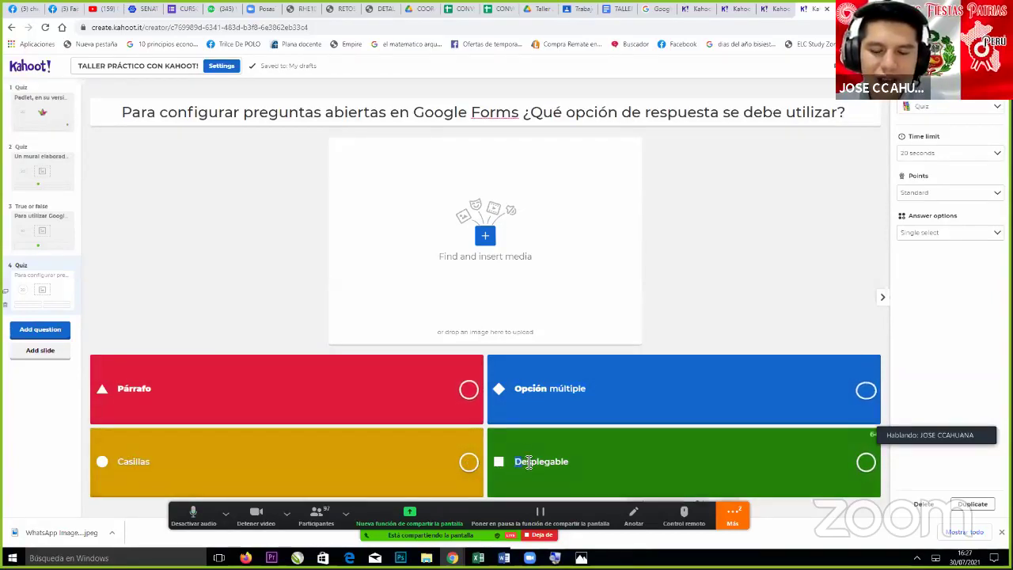
click(539, 390)
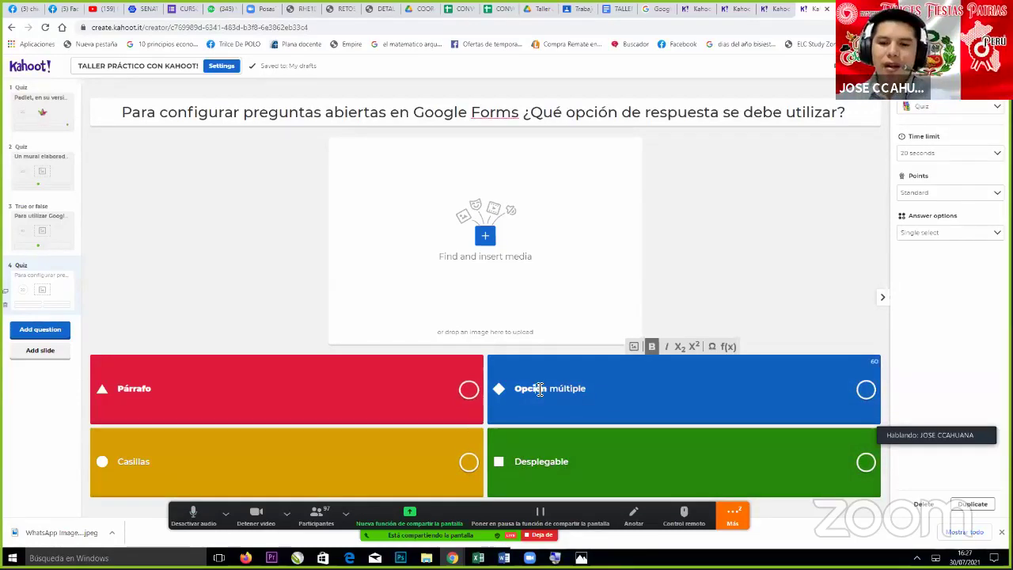
click(536, 457)
click(504, 391)
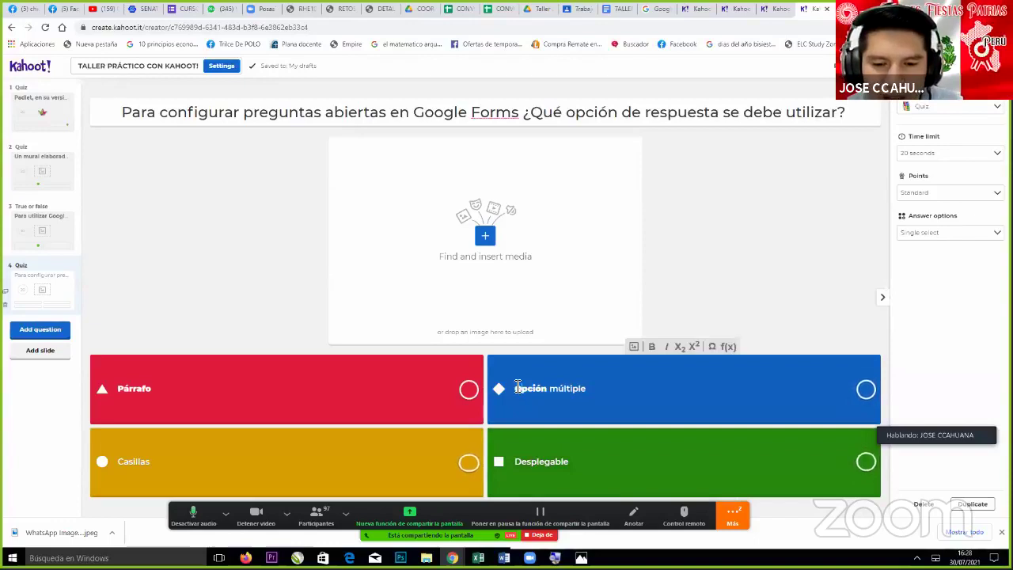
click(339, 394)
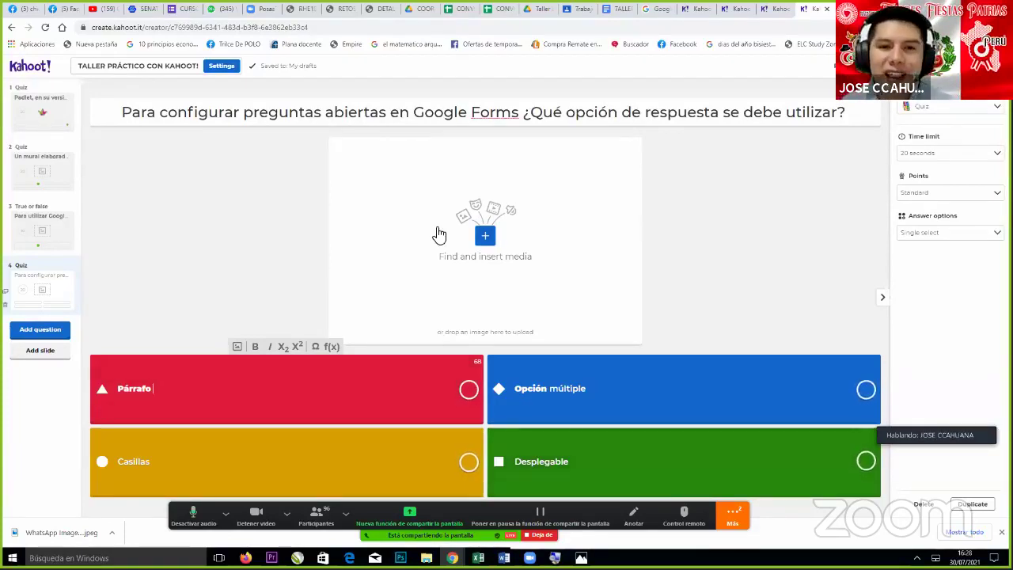
click(470, 112)
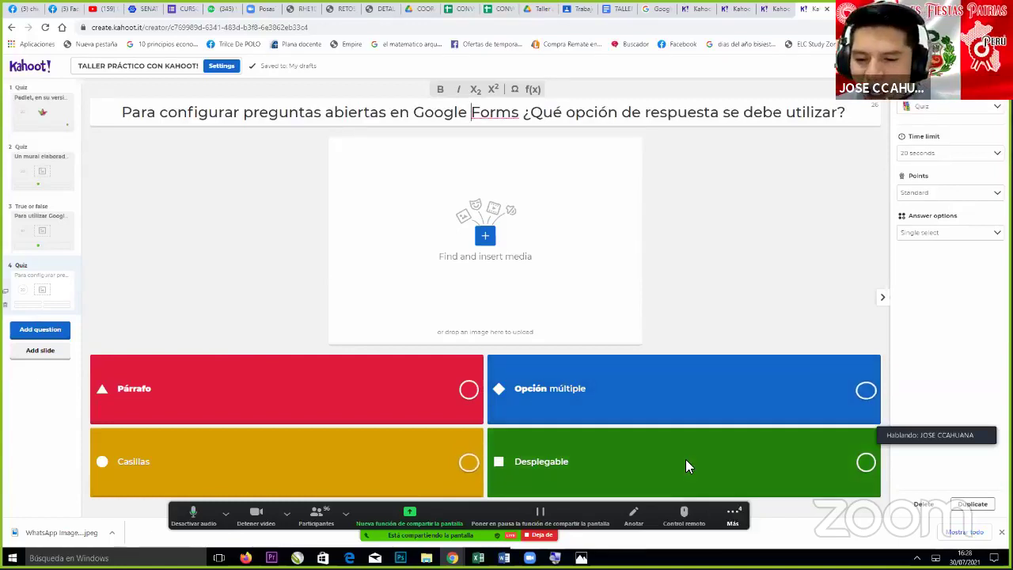
click(733, 506)
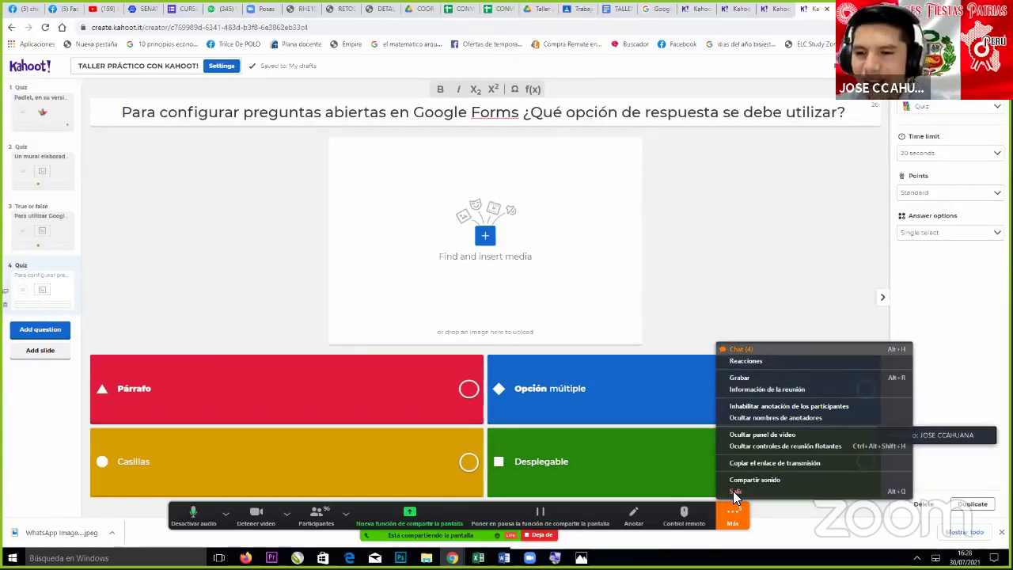
click(736, 351)
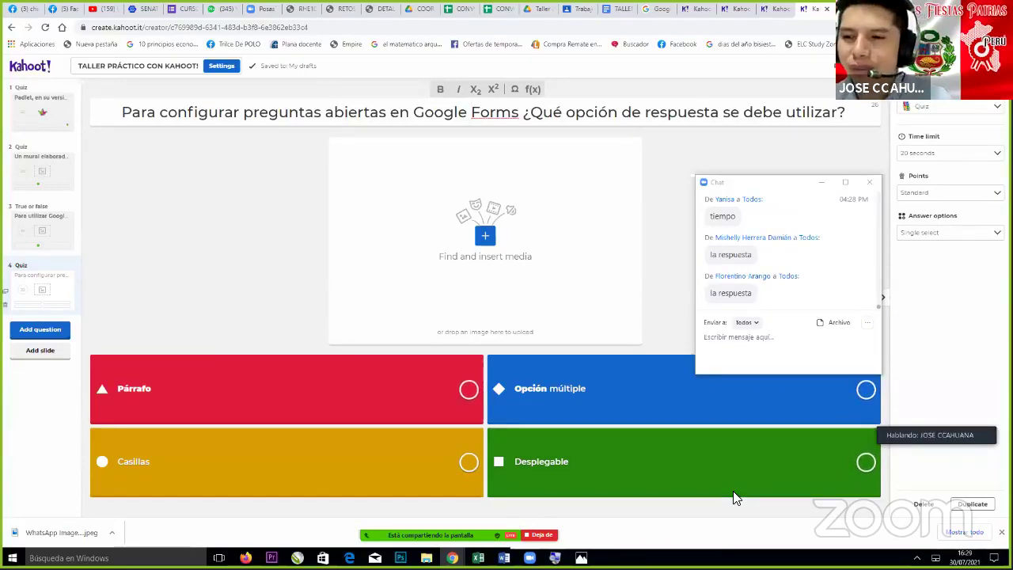
click(820, 183)
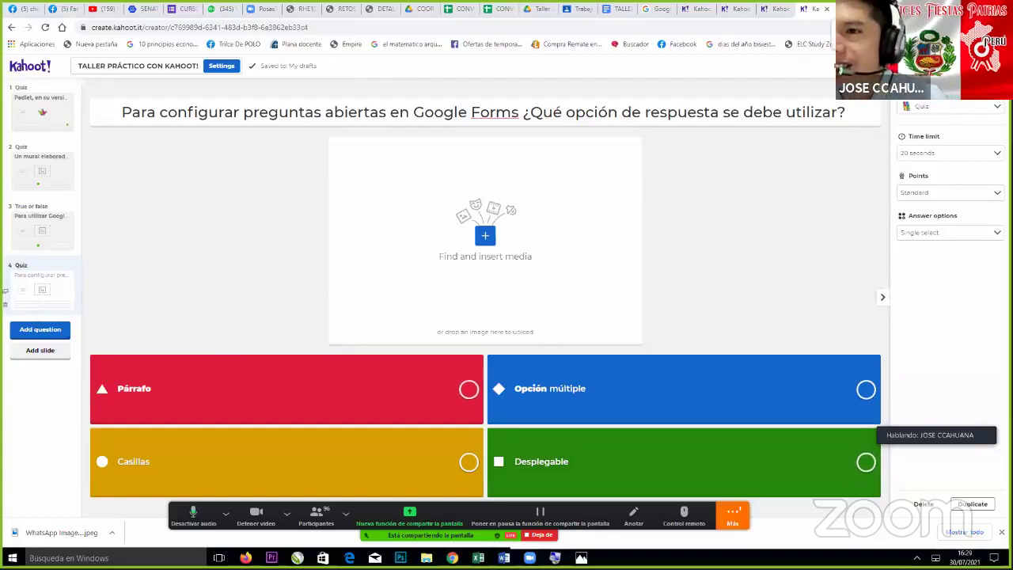
key(ctrl+1)
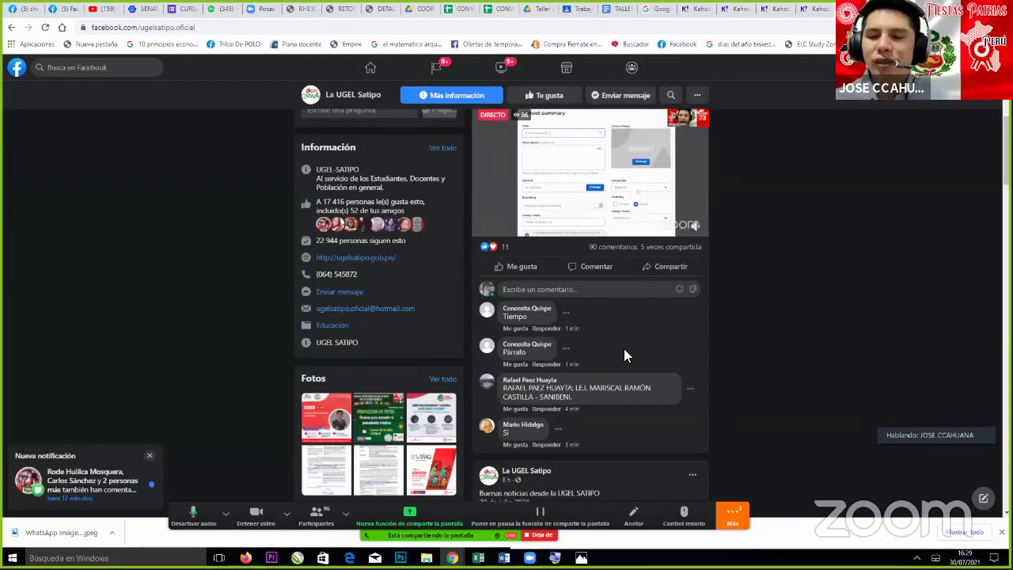
click(809, 8)
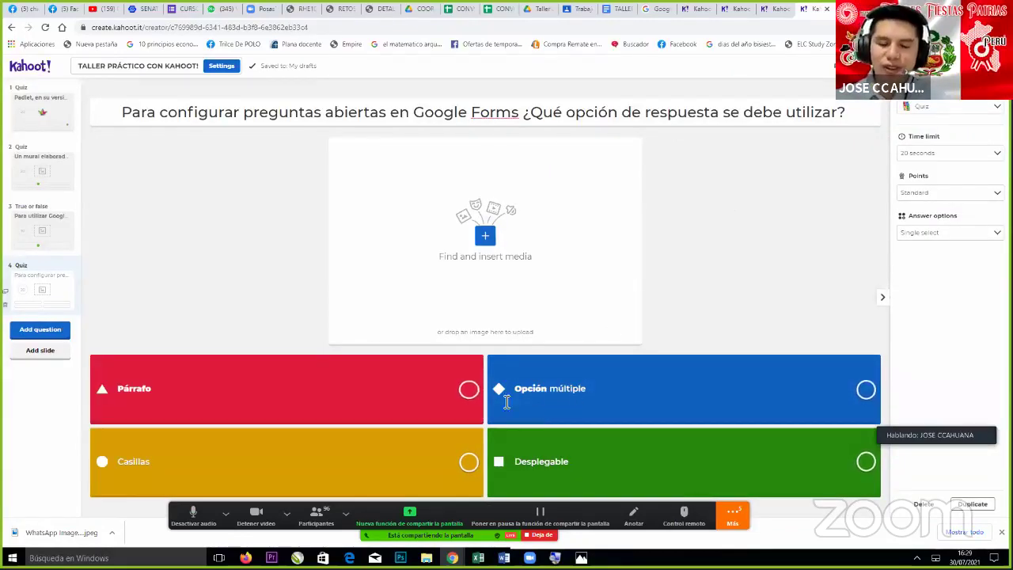
Mark Párrafo as question 4's correct answer, then select the question title text.
click(203, 394)
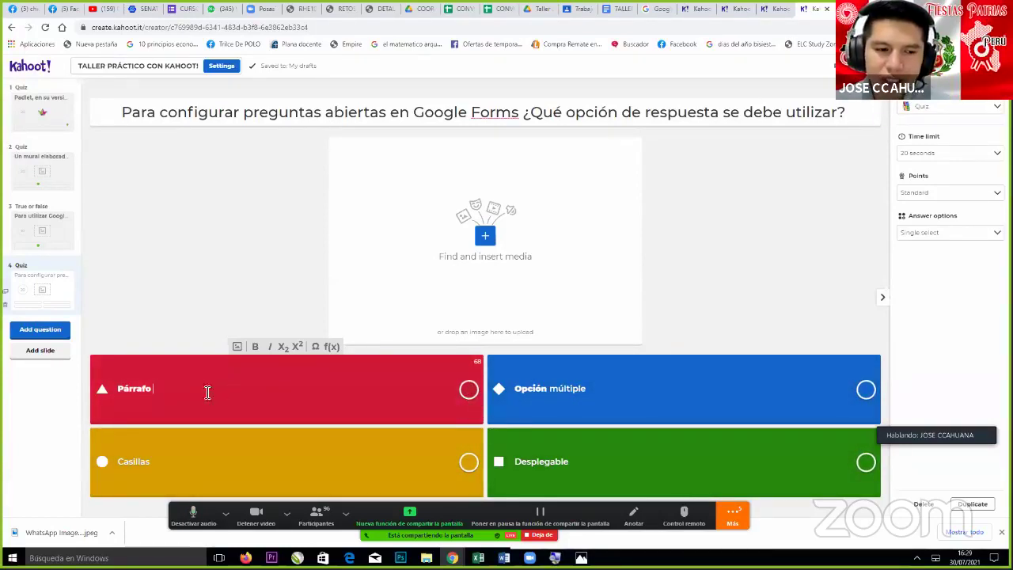
click(470, 389)
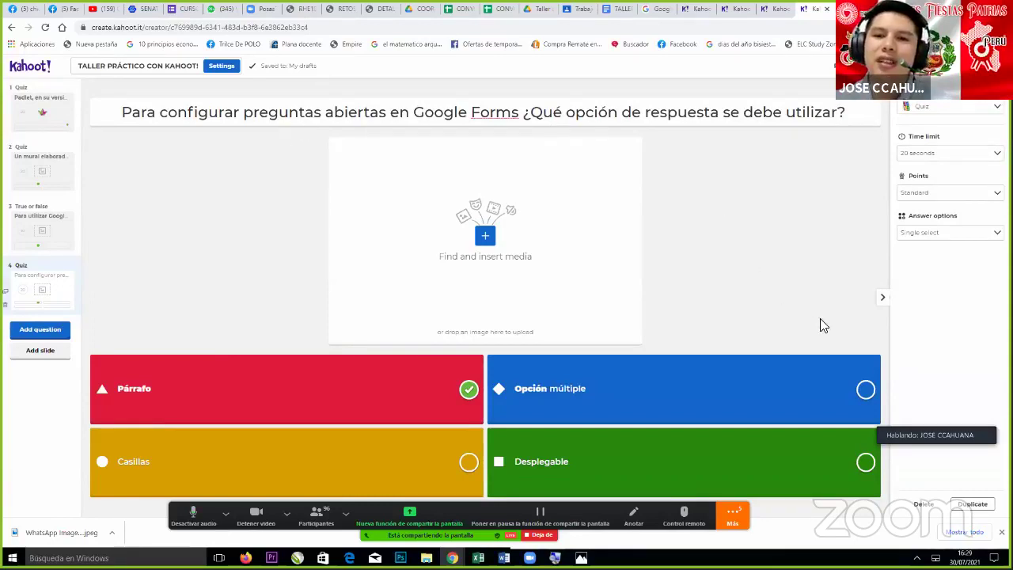
click(125, 117)
drag(126, 119, 868, 120)
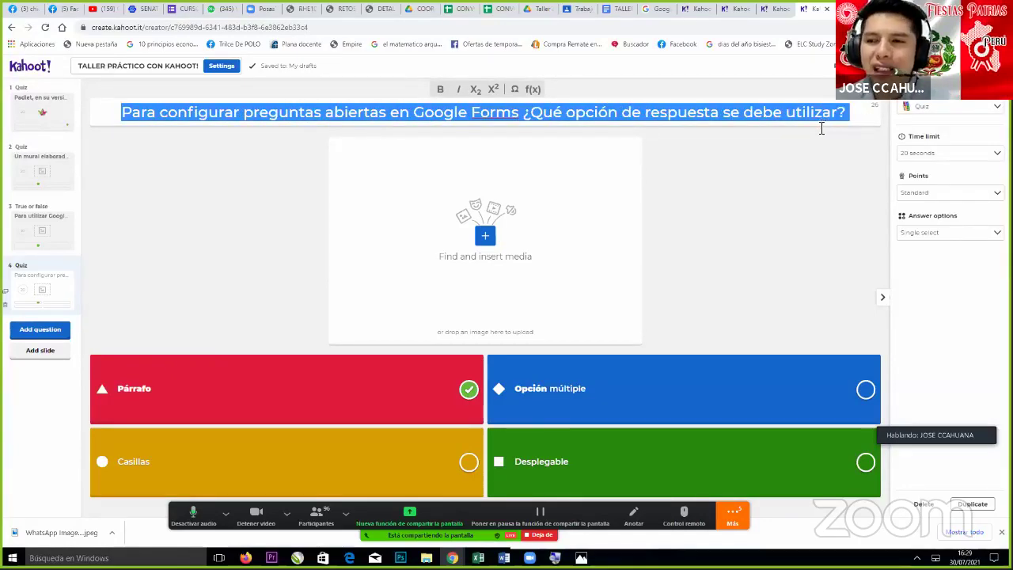
Change question 4's time limit from 20 to 30 seconds.
click(915, 158)
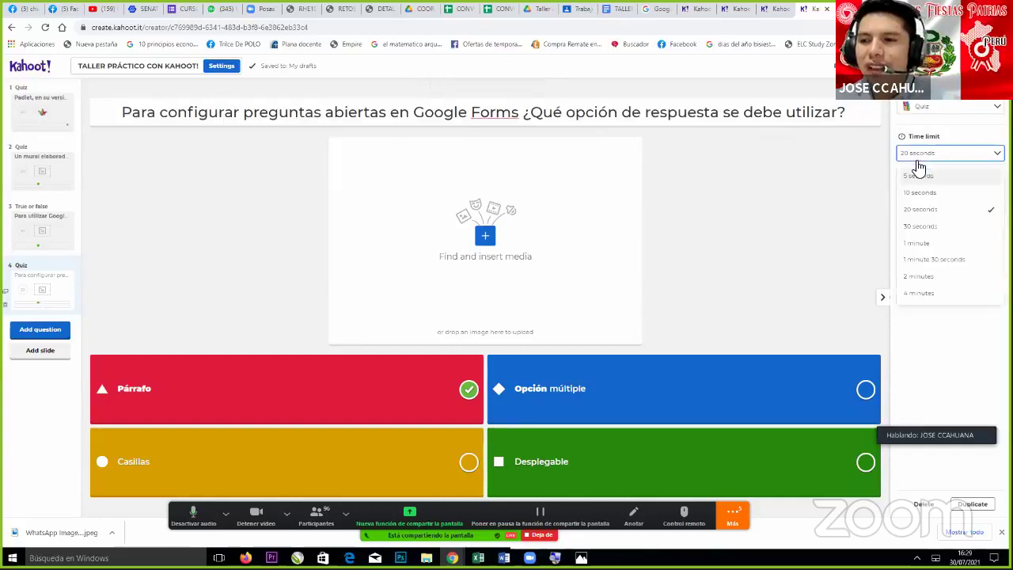
click(915, 227)
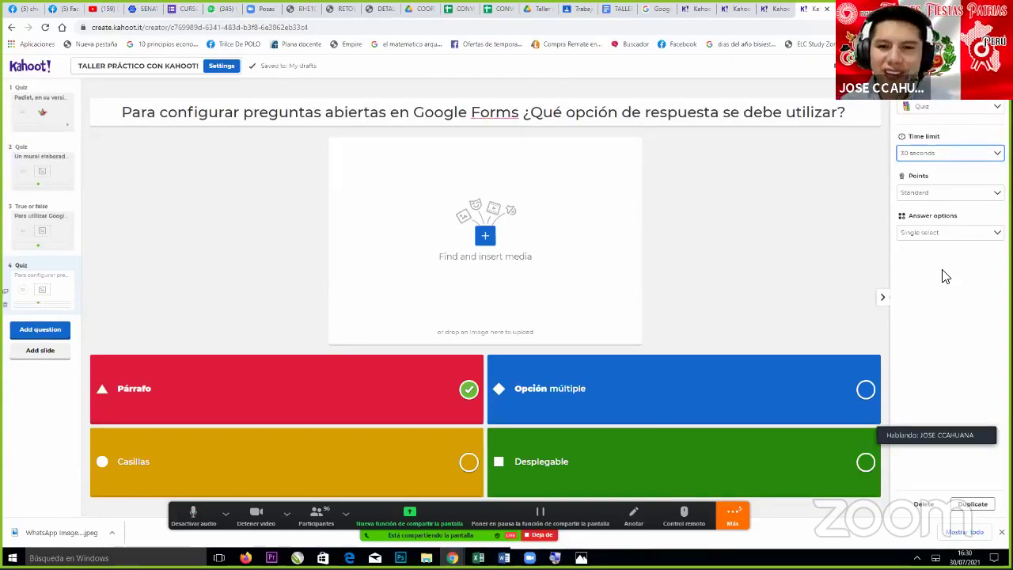
click(910, 155)
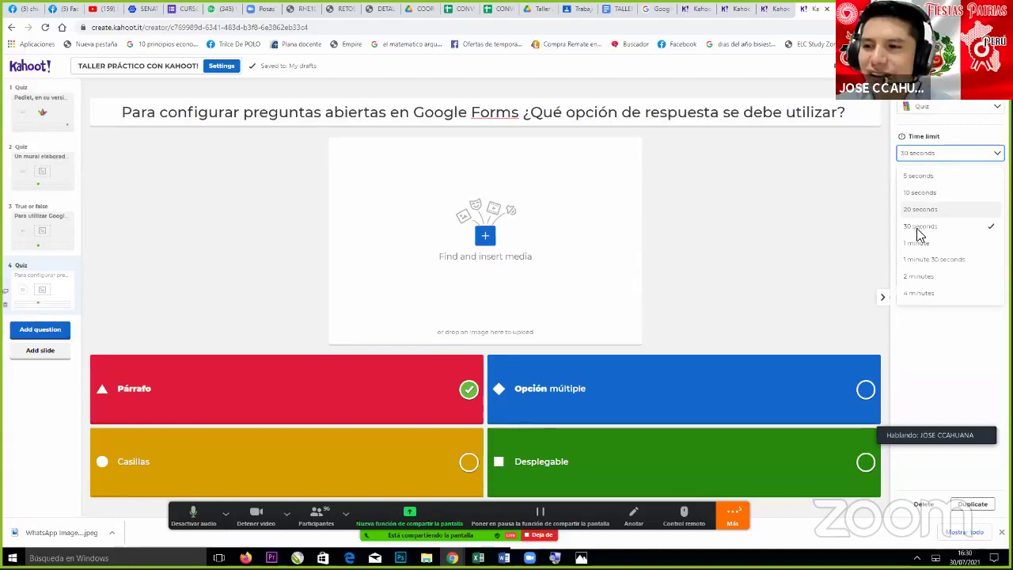
click(831, 228)
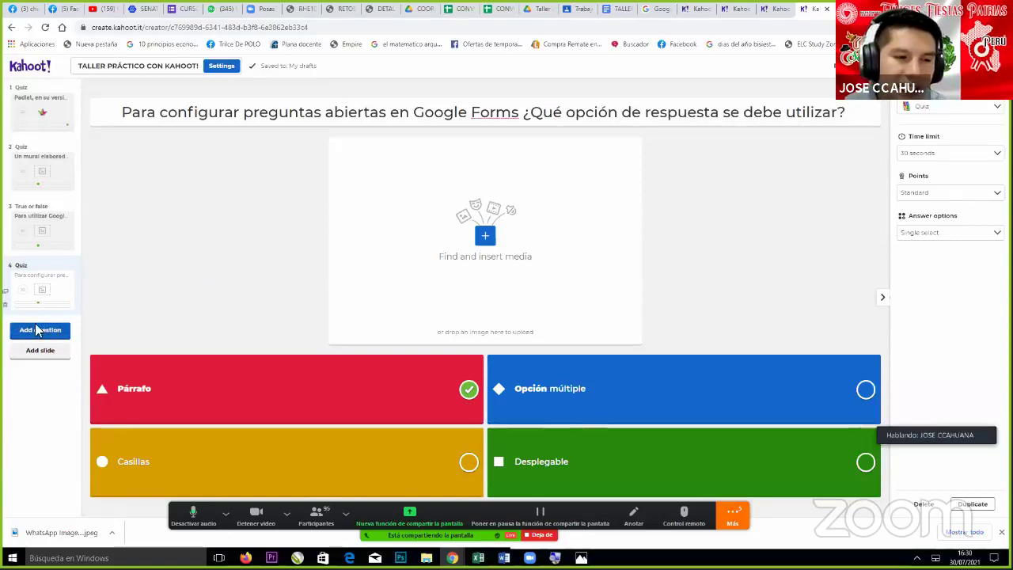
Open the community question bank and search for 'qué es kahoot'.
click(35, 332)
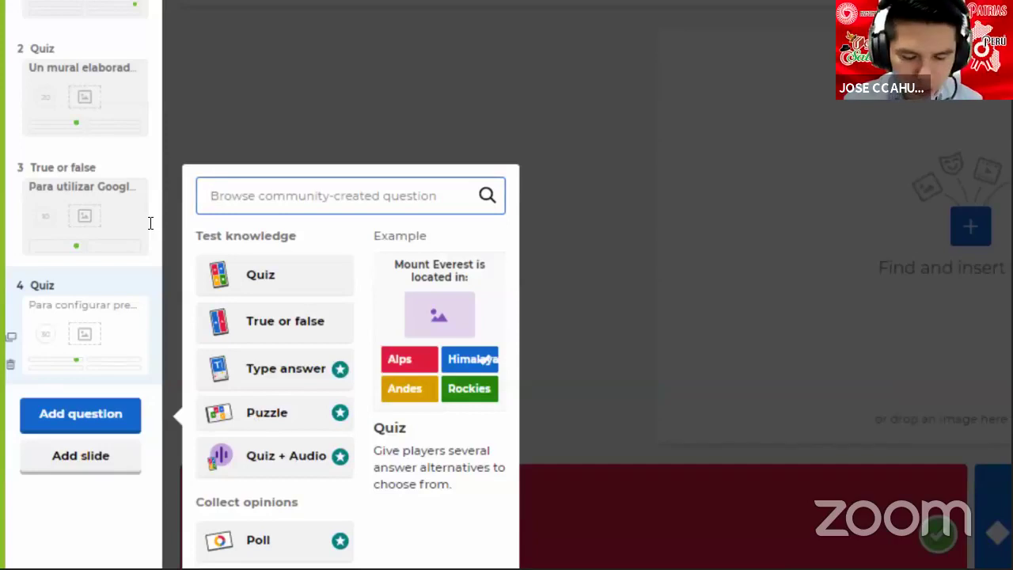
key(Return)
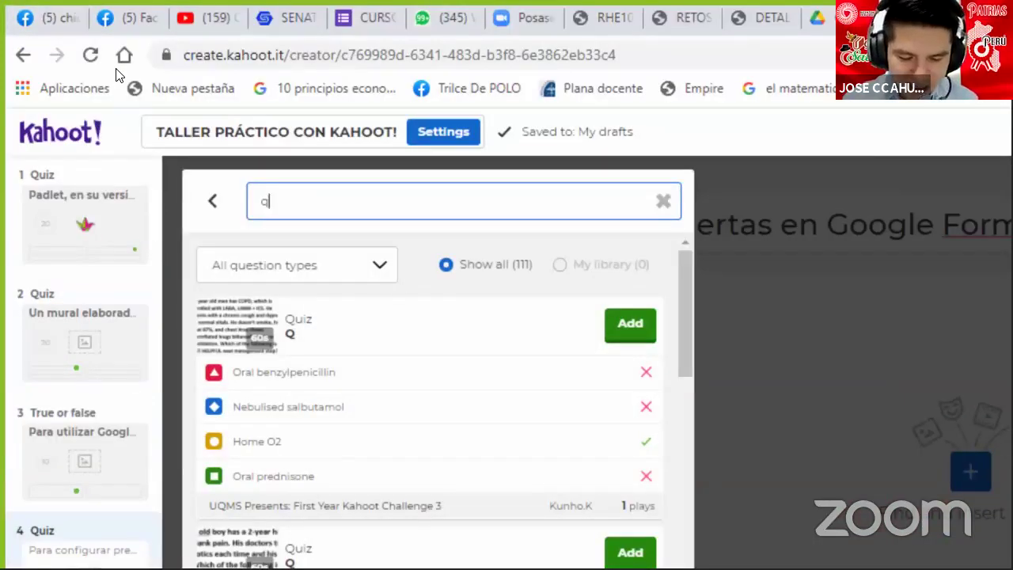
text(qué es)
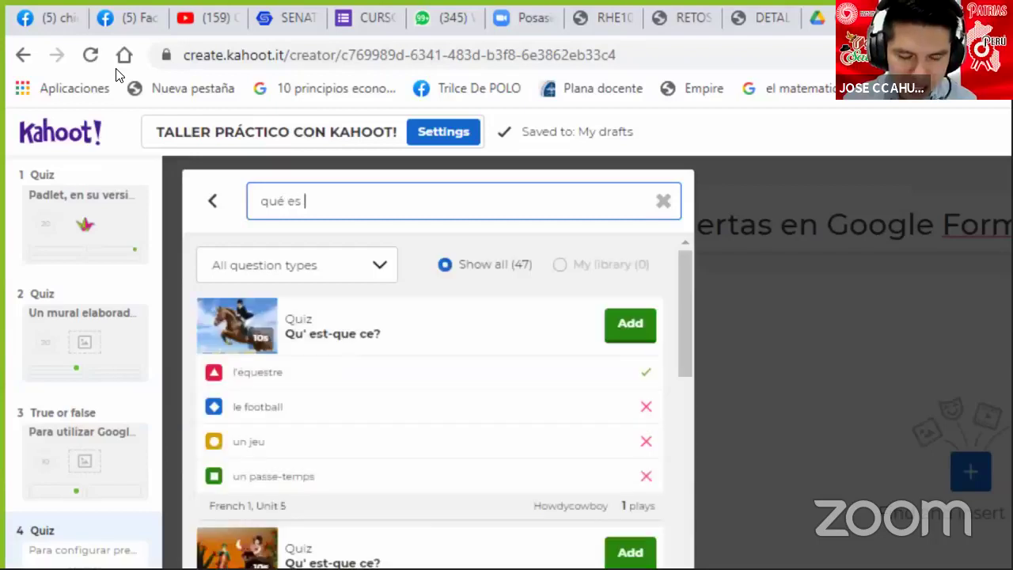
text( kahoot)
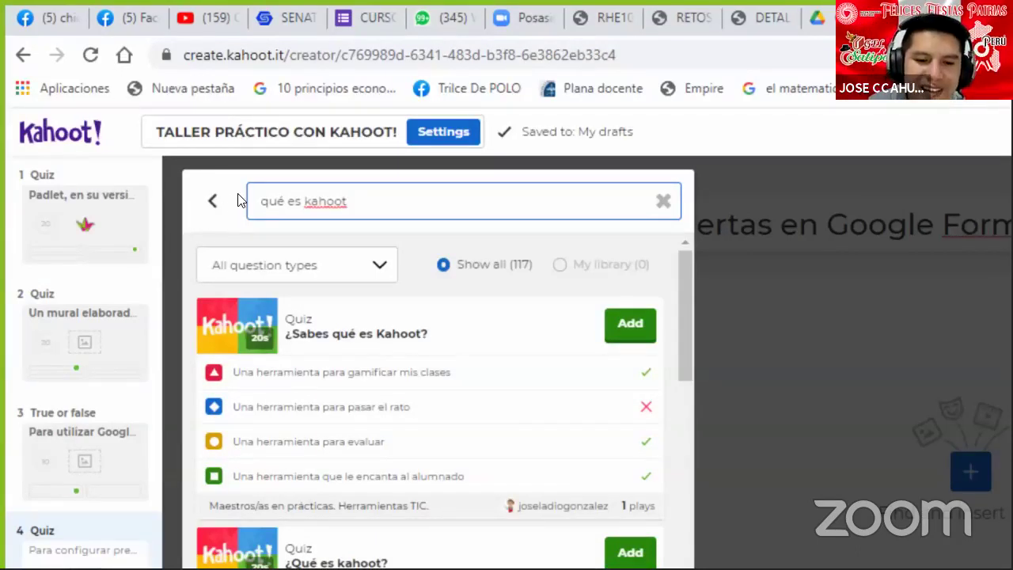
scroll(237, 200, down, 3)
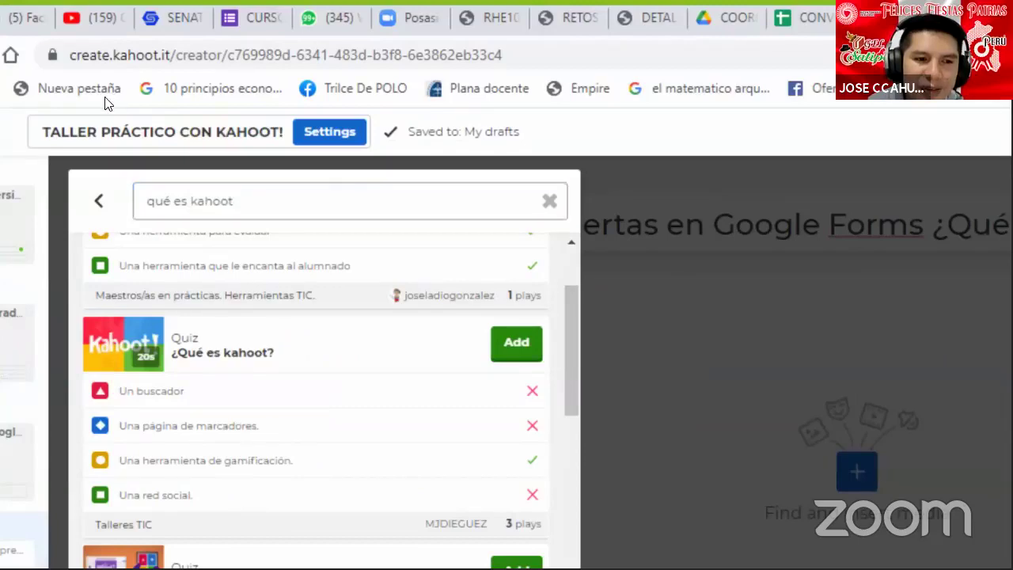
click(95, 199)
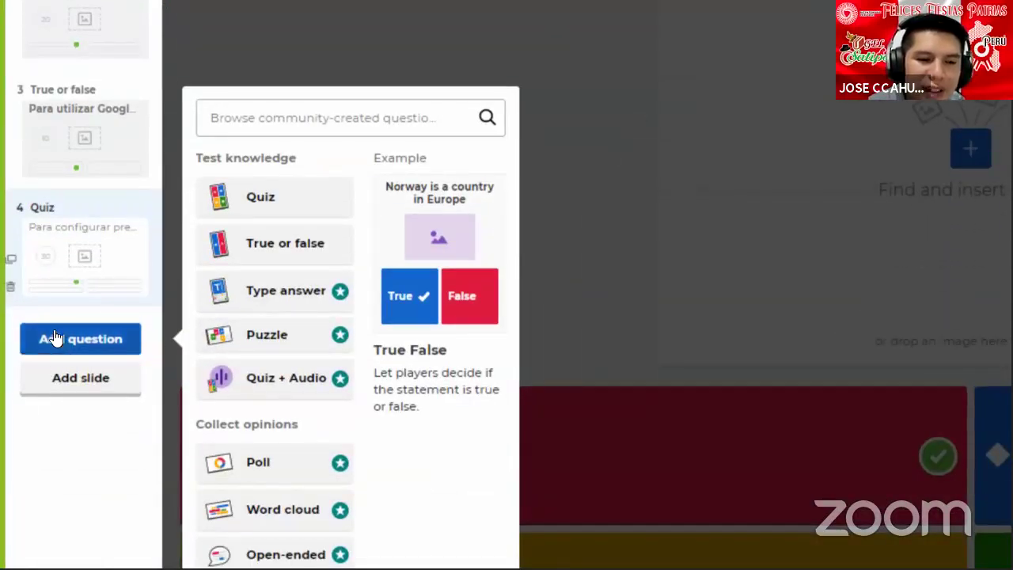
click(54, 338)
click(48, 337)
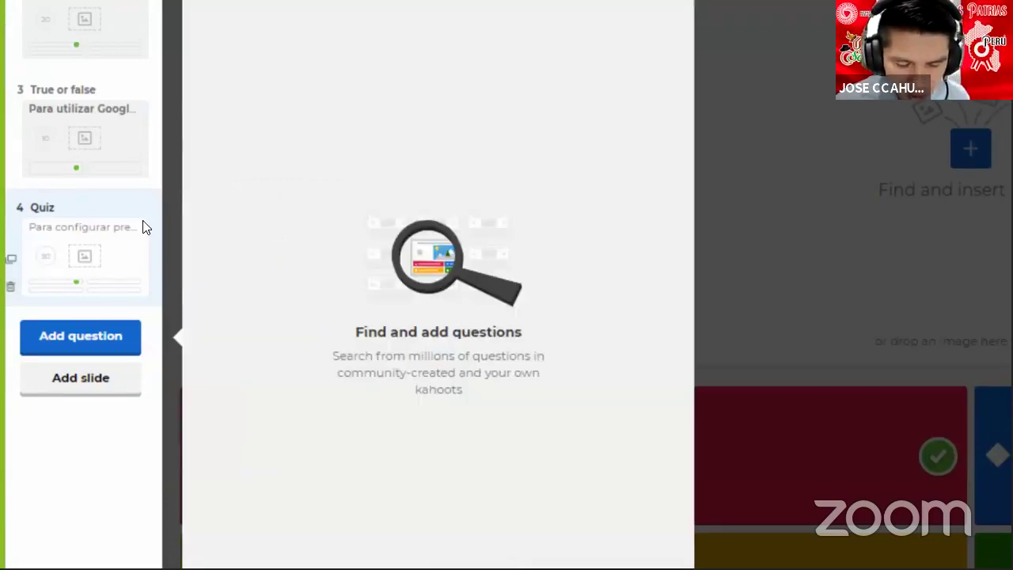
Search the question bank for 'triangul' and browse the 45 triangle results.
text(triangu)
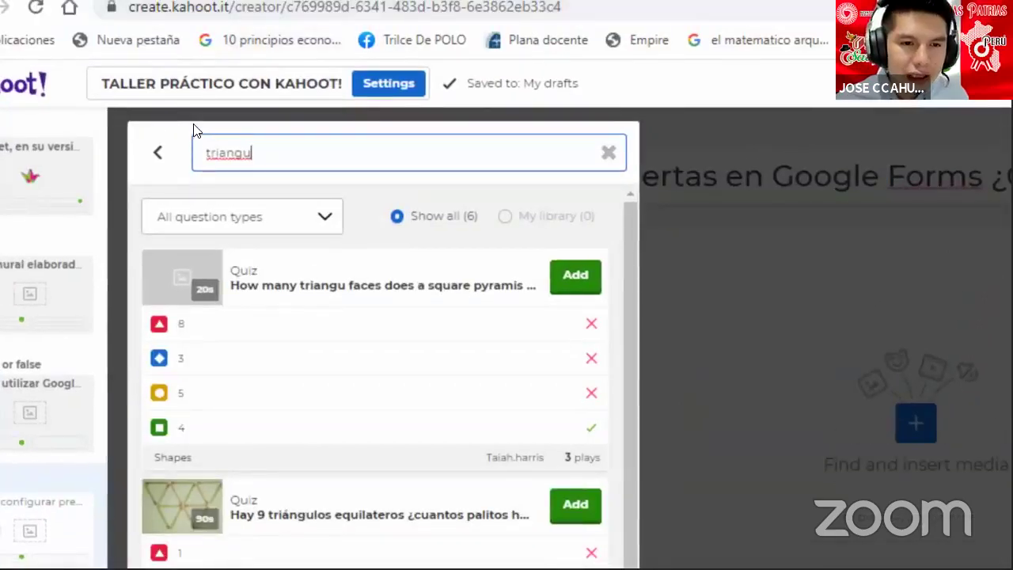
text(l)
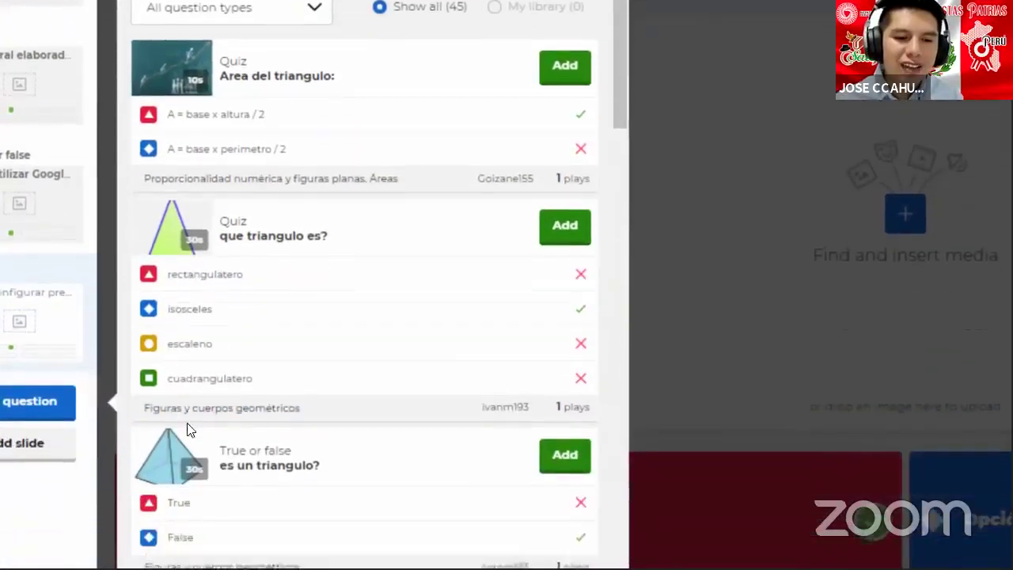
scroll(184, 440, down, 1)
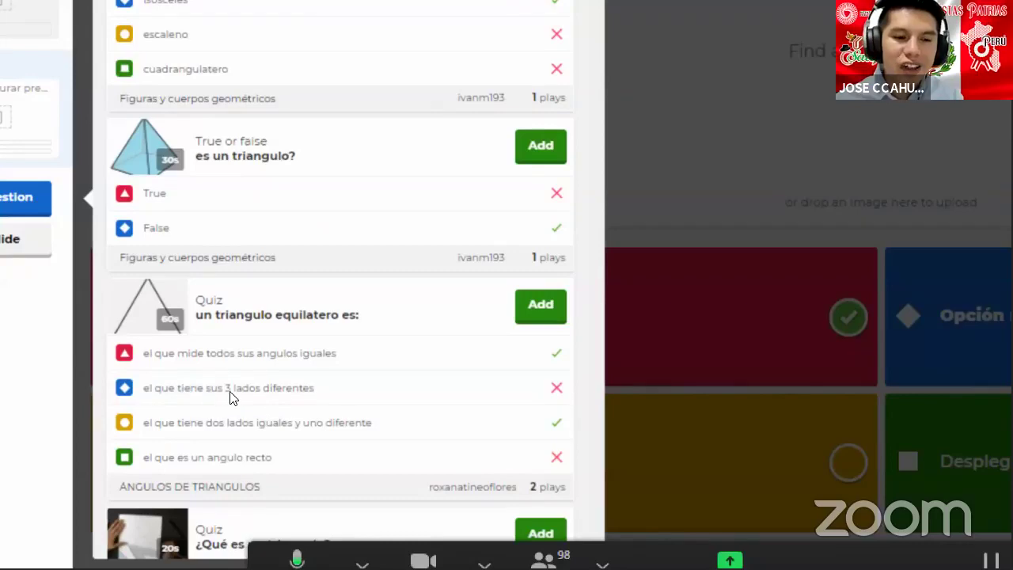
scroll(230, 407, down, 3)
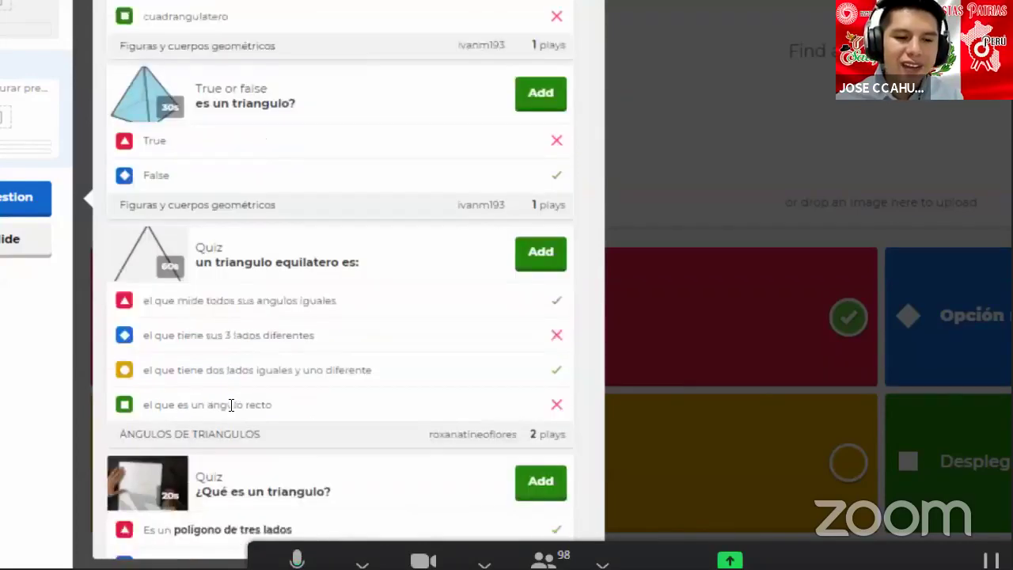
scroll(143, 403, down, 3)
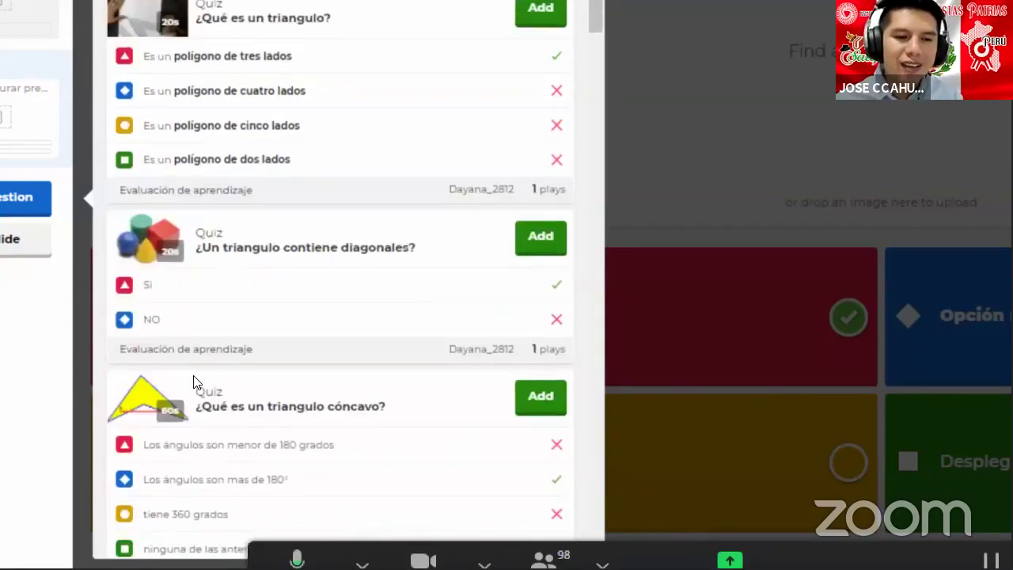
scroll(162, 412, down, 3)
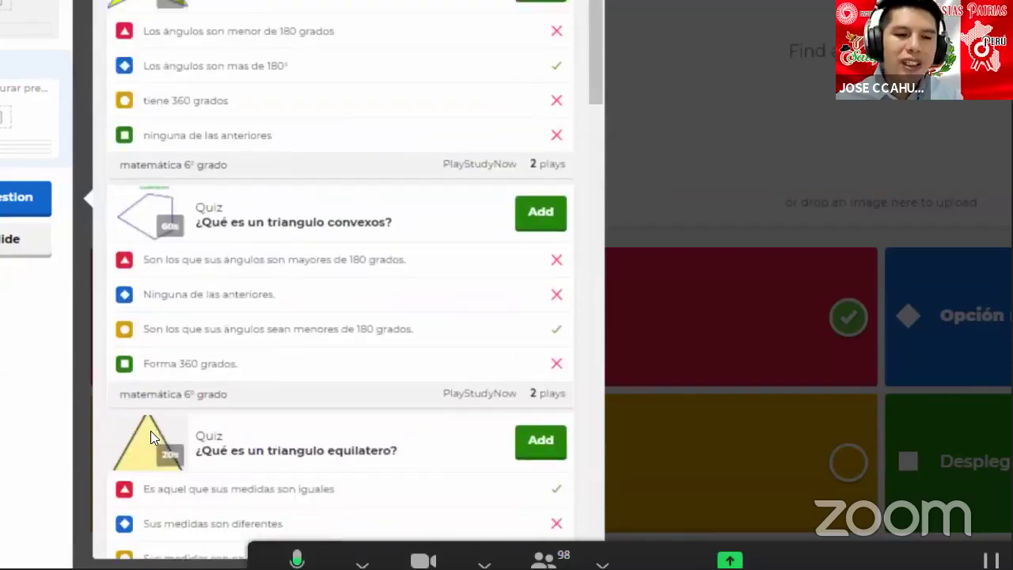
scroll(169, 402, up, 5)
scroll(186, 392, up, 3)
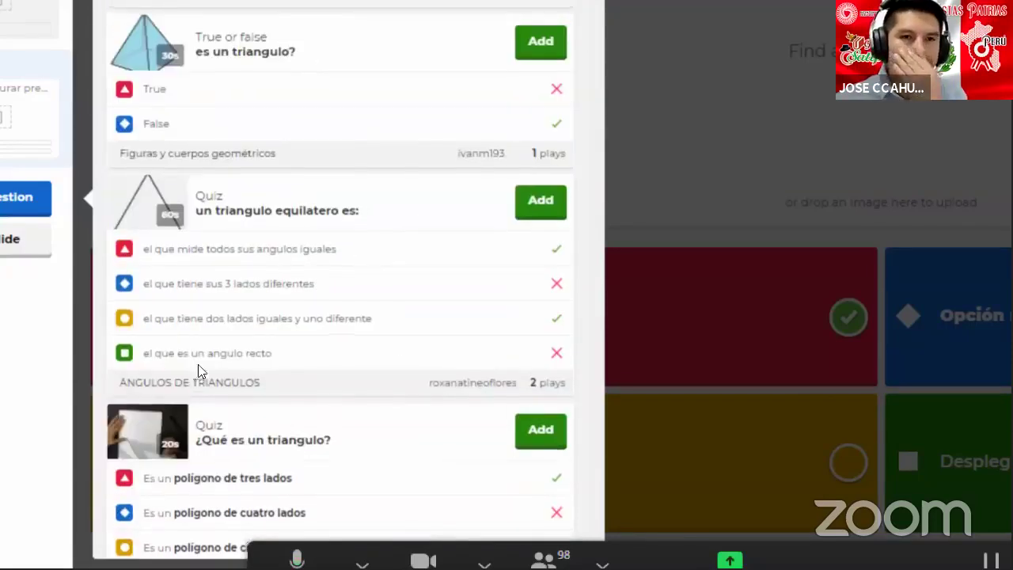
scroll(199, 360, up, 2)
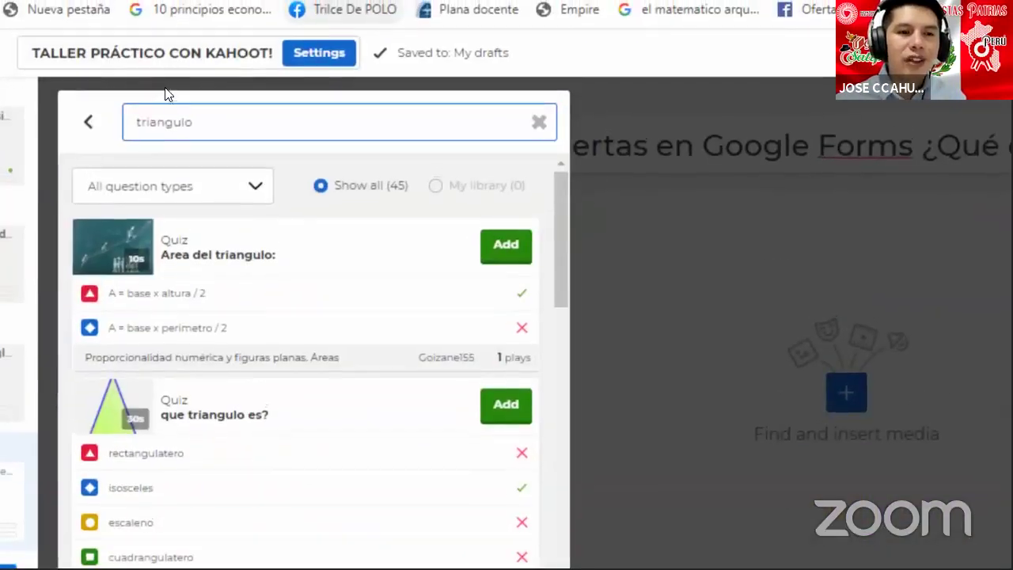
key(shift+Left)
key(shift+Left)
key(shift+Left)
key(shift+Left)
key(shift+Left)
key(shift+Left)
key(shift+Left)
key(shift+Left)
key(shift+Left)
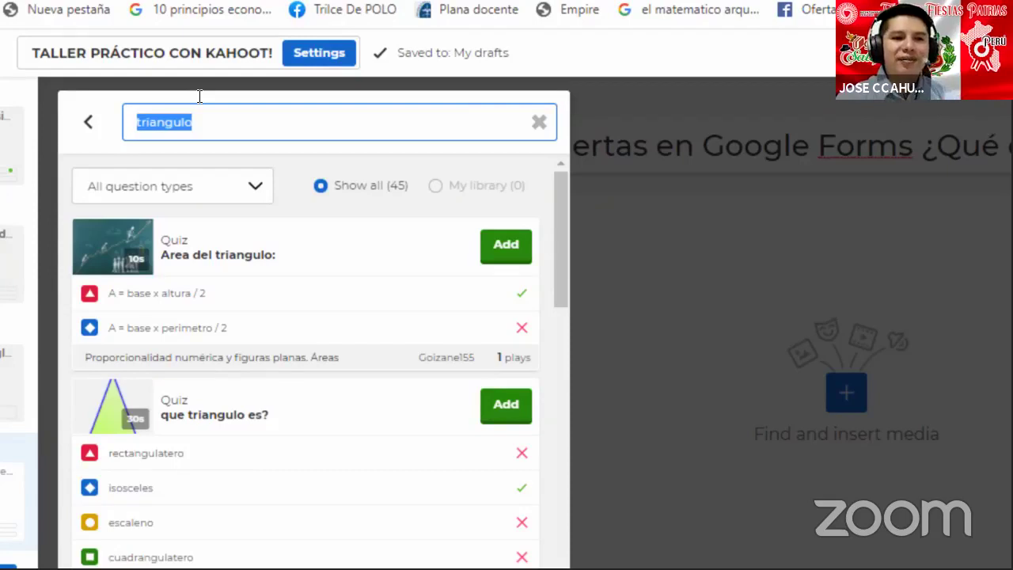
Search the question bank for 'estados de la materia' and browse its 164 results.
text(es)
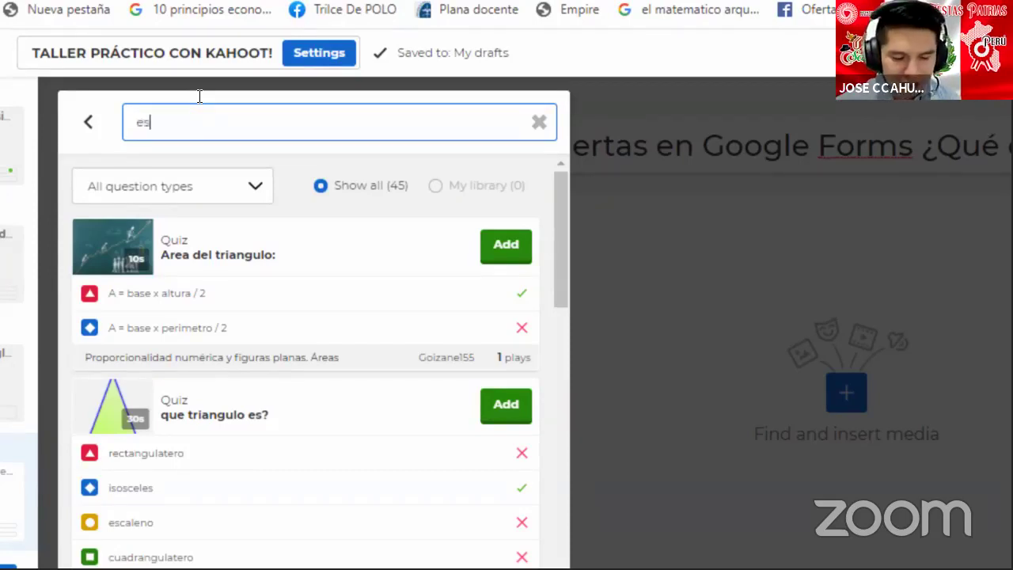
text(tados de la materia)
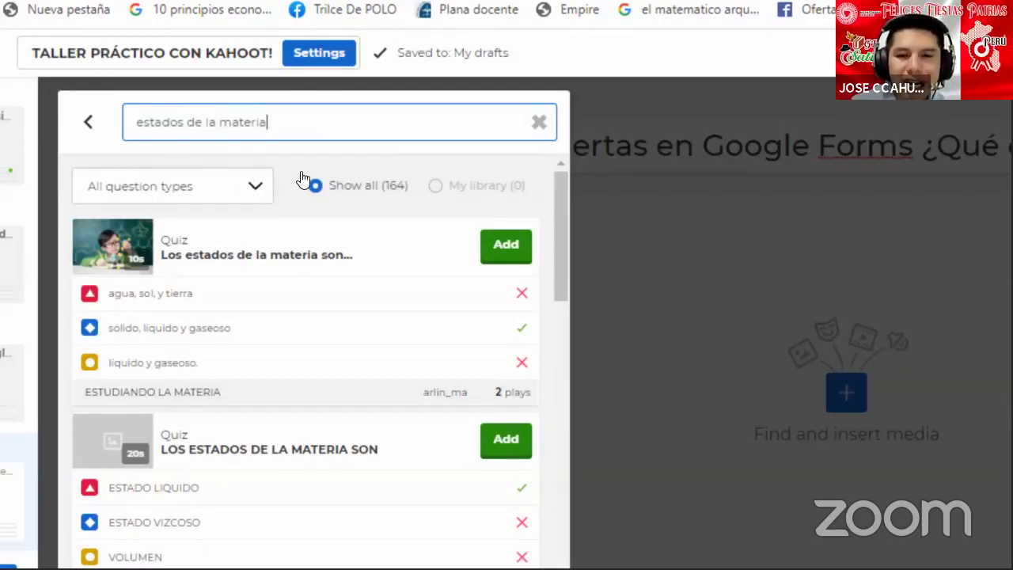
scroll(176, 229, down, 1)
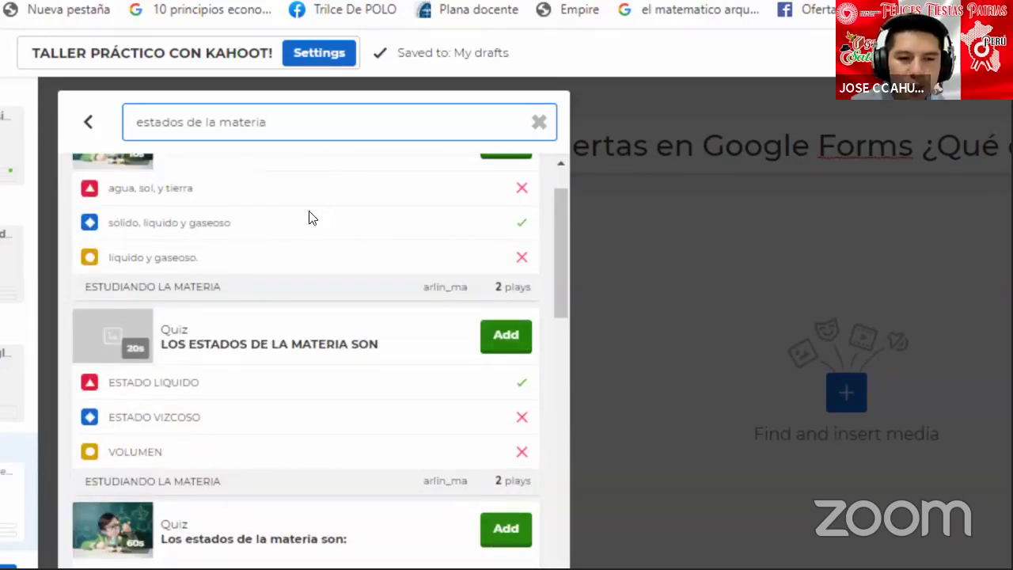
scroll(144, 220, down, 1)
scroll(155, 215, down, 1)
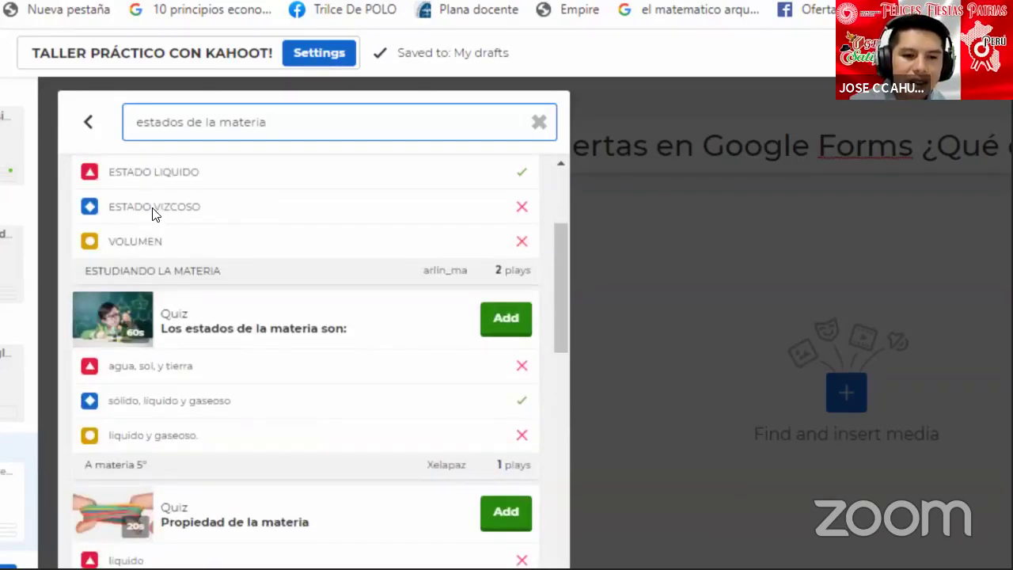
scroll(250, 212, down, 1)
scroll(176, 228, down, 2)
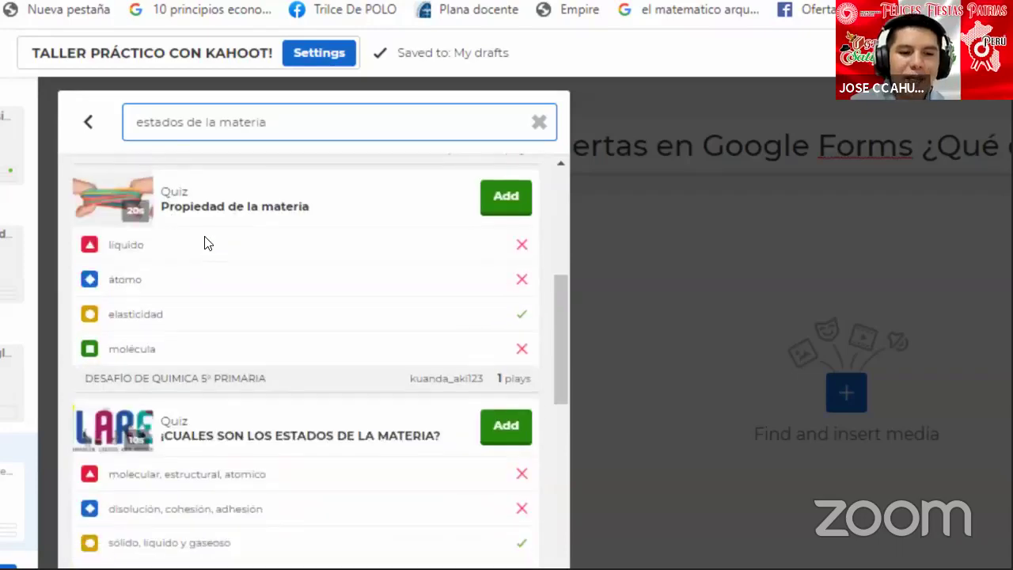
scroll(211, 233, up, 5)
scroll(210, 220, up, 1)
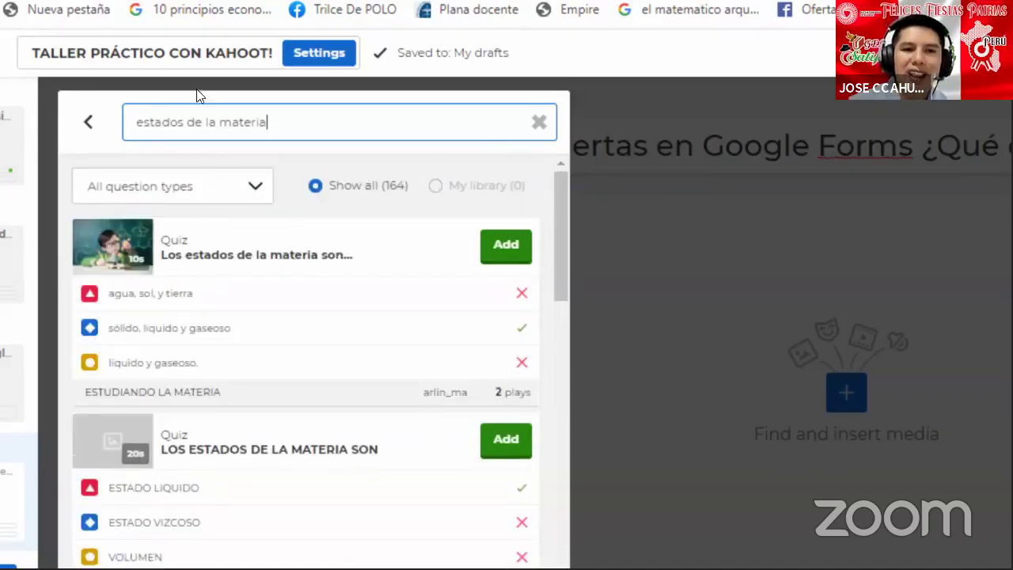
drag(269, 103, 129, 103)
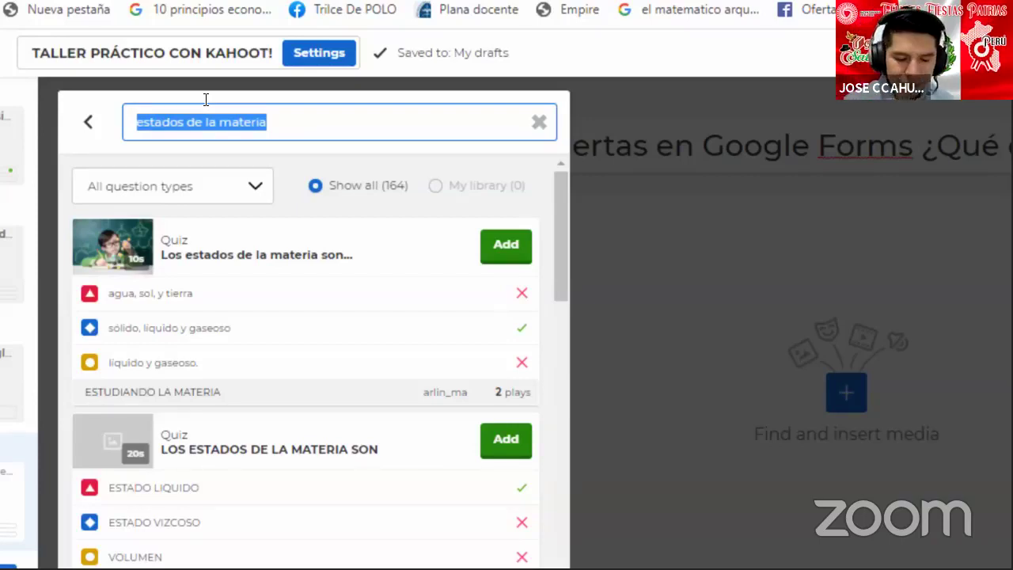
Search the question bank for 'cual de las siguientes palabras son verb', fixing typos.
text(c)
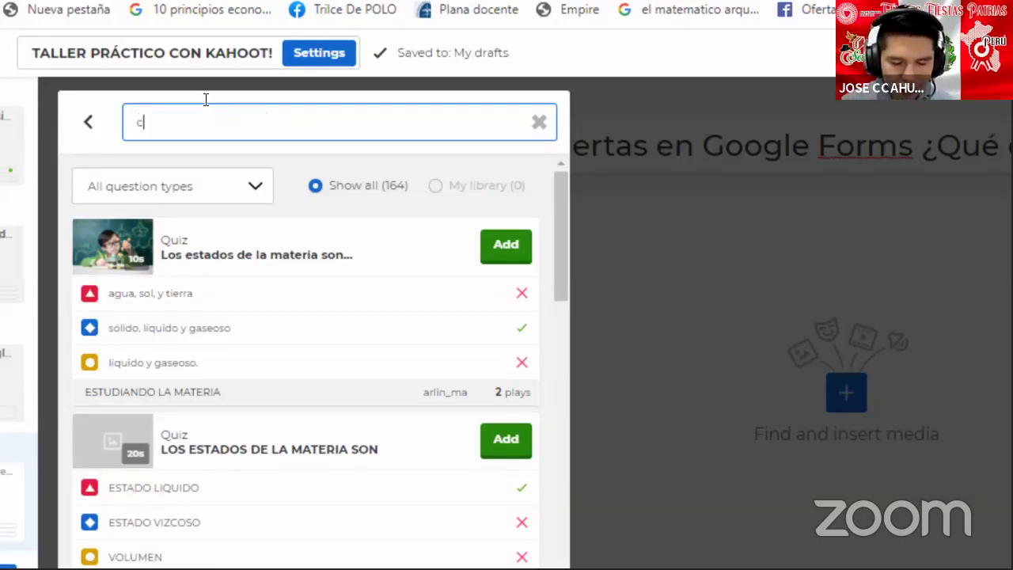
text(ual de los)
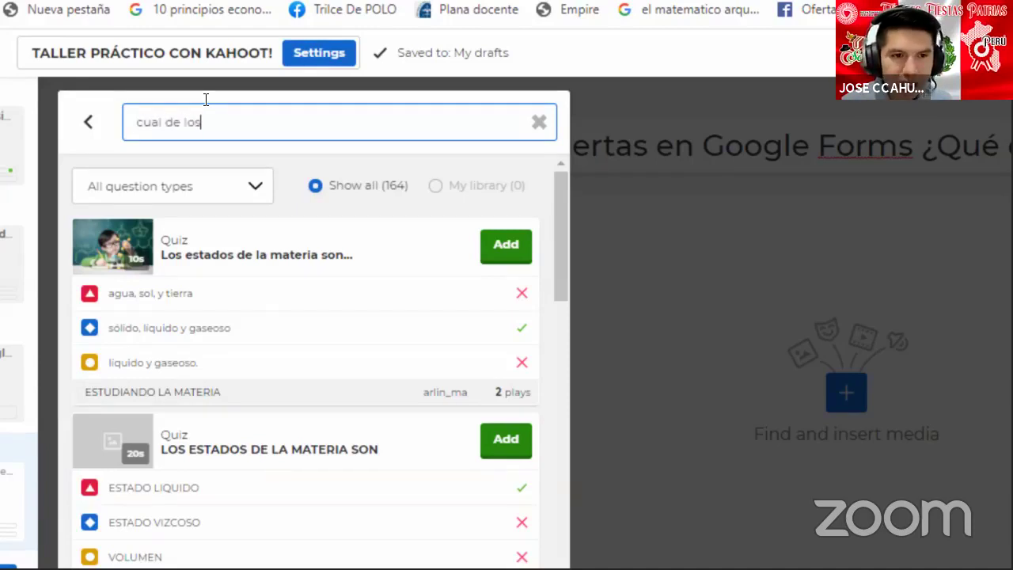
key(BackSpace)
key(BackSpace)
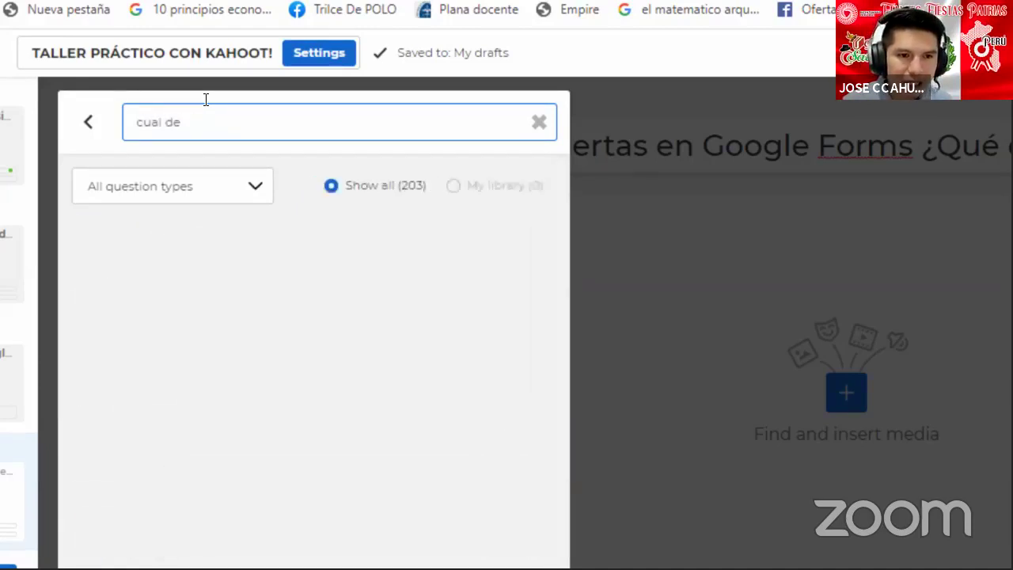
text(las si)
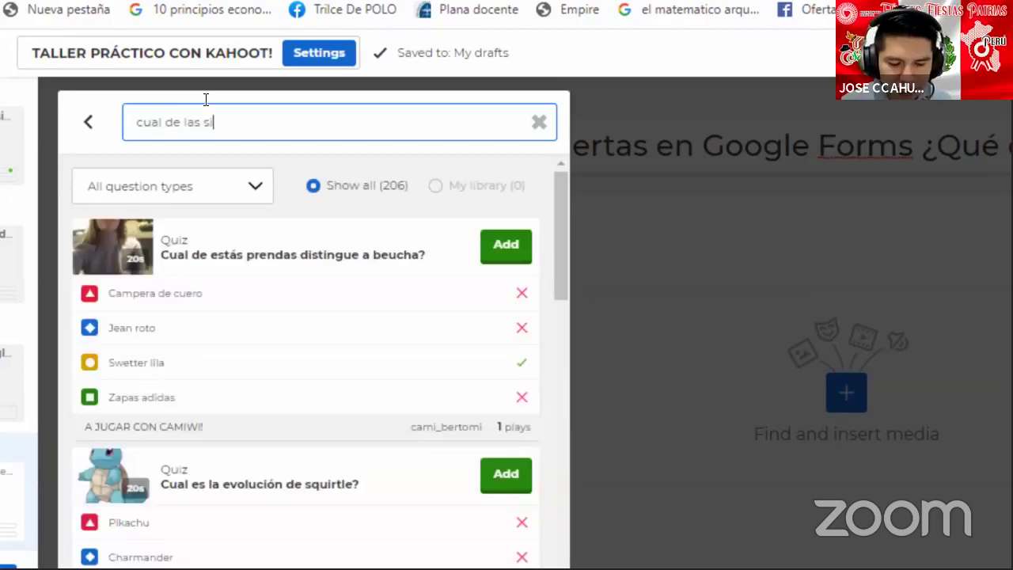
text(guientes pa)
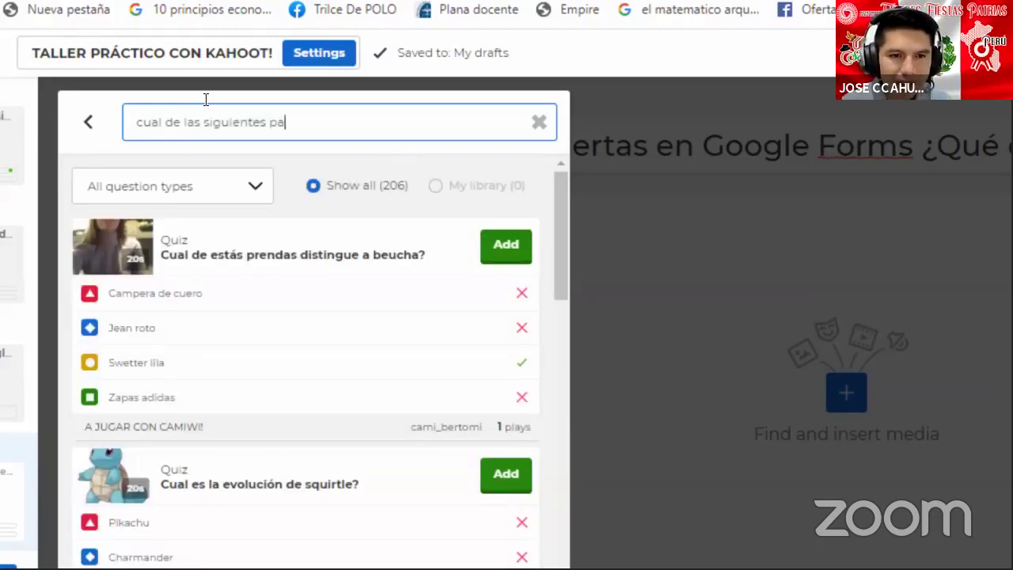
text(b)
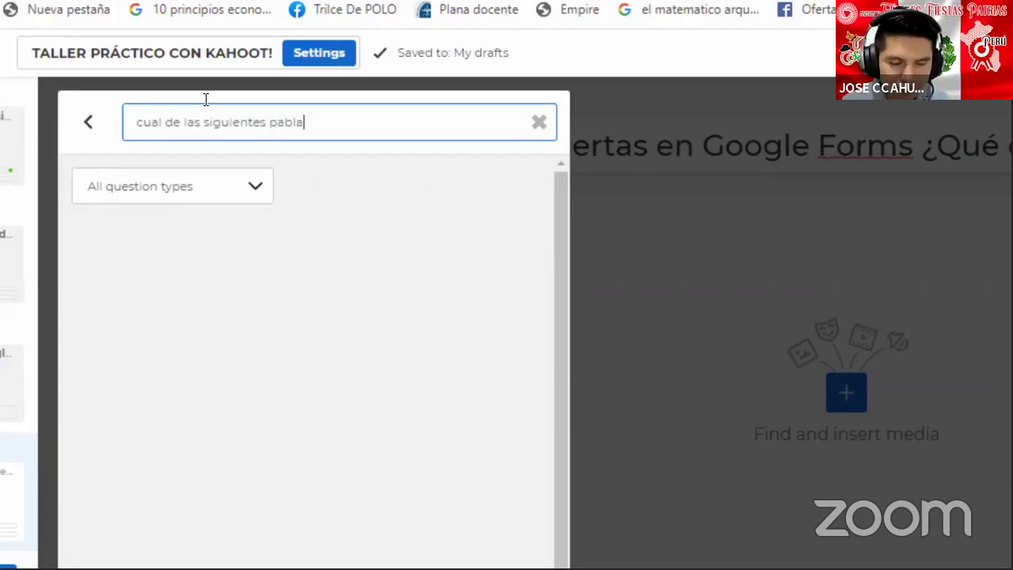
key(BackSpace)
text(labras)
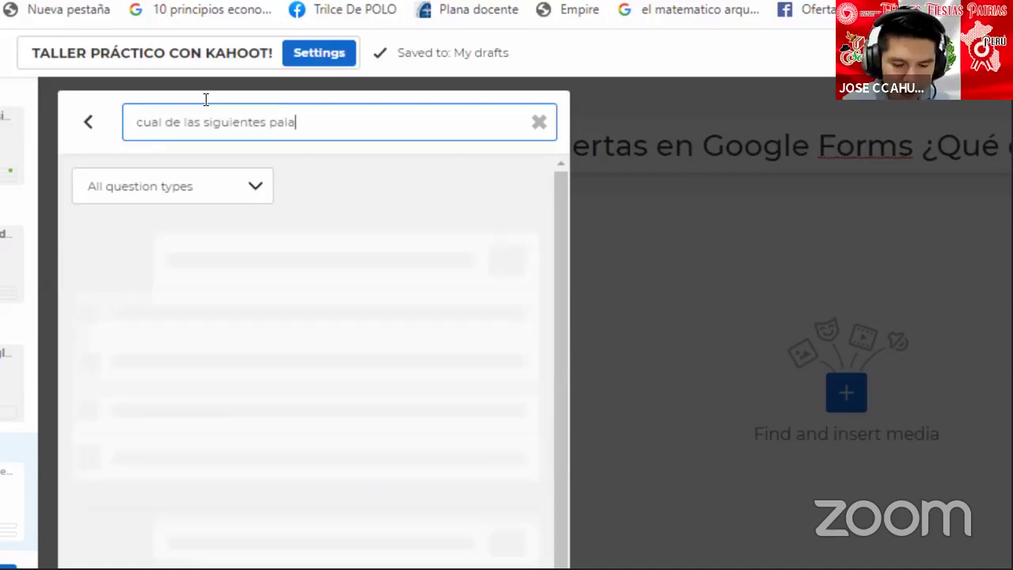
text( s)
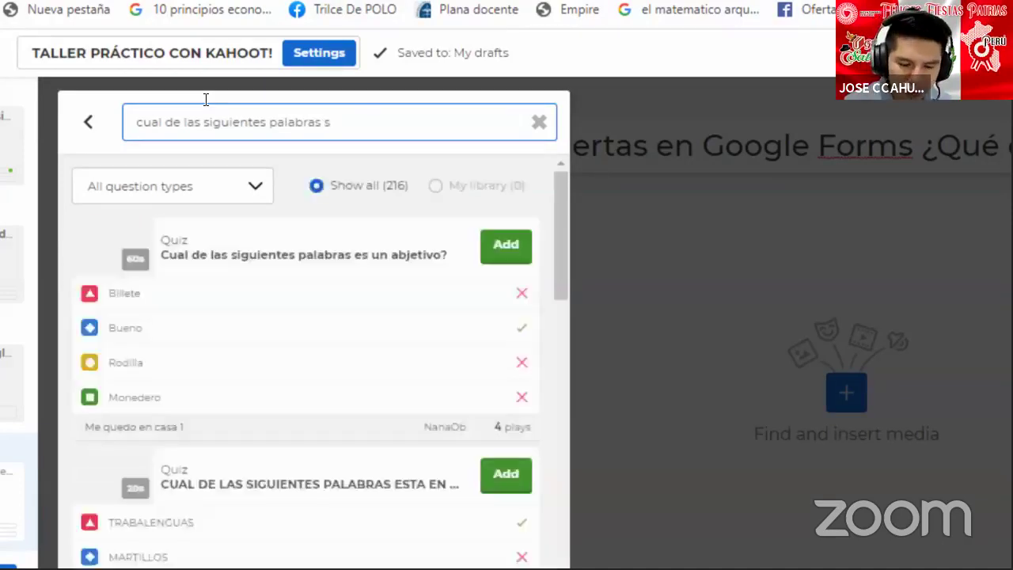
text(on berv)
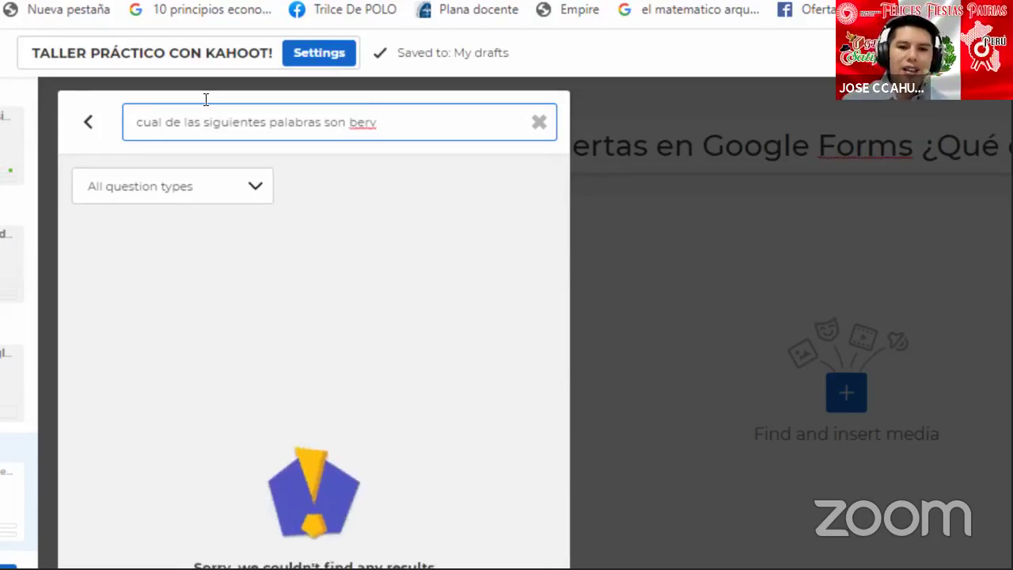
key(BackSpace)
key(BackSpace)
text(verb)
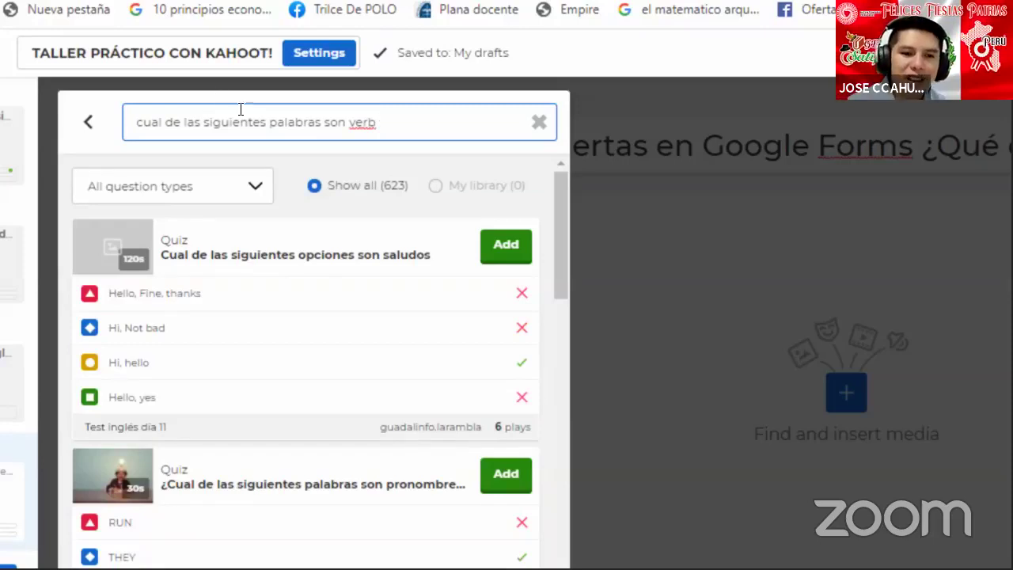
Look through the 623 matching results, then select the whole search query.
scroll(236, 255, down, 1)
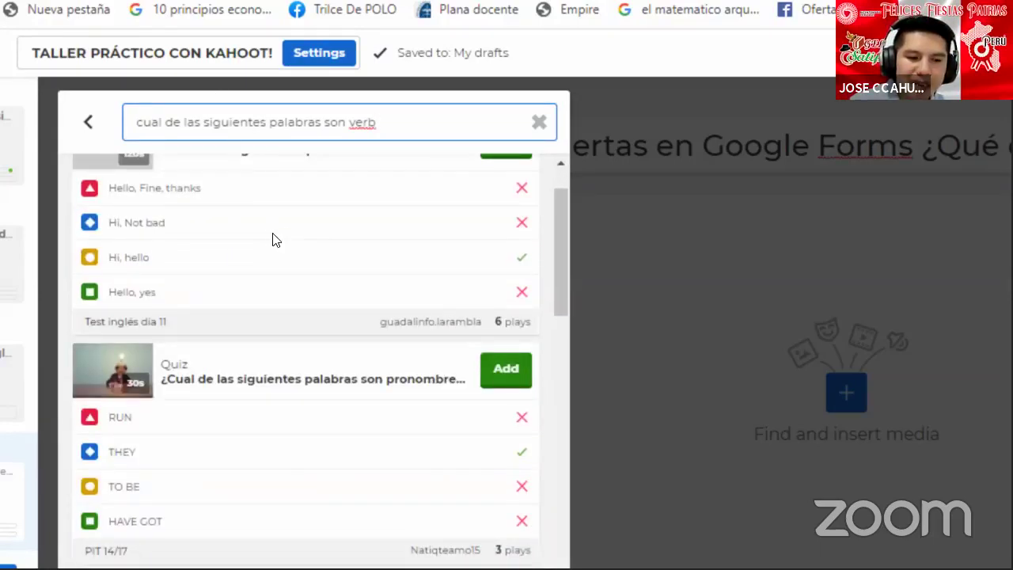
scroll(271, 240, down, 2)
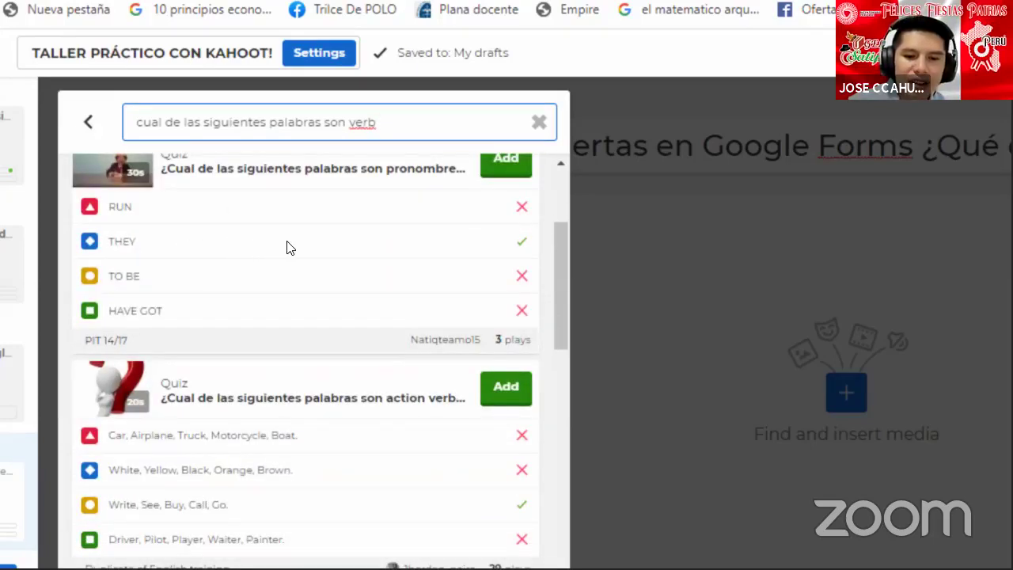
scroll(289, 246, down, 2)
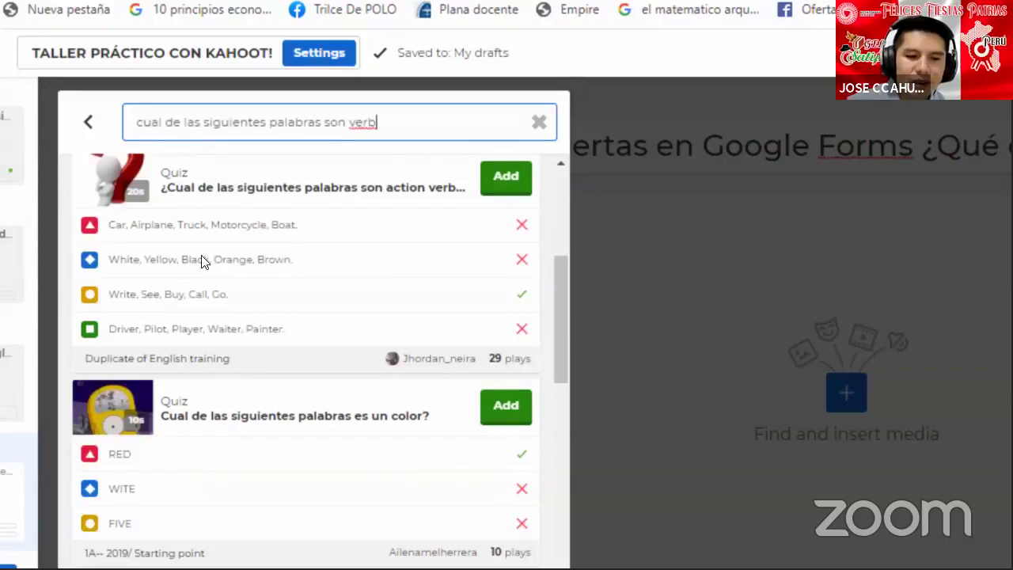
scroll(269, 257, down, 1)
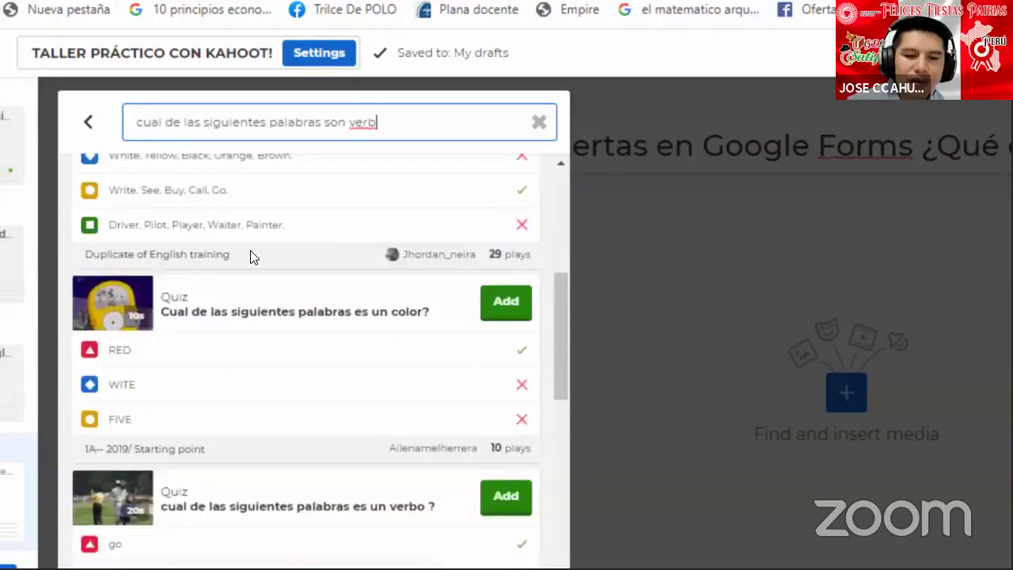
scroll(229, 255, down, 1)
scroll(189, 252, down, 1)
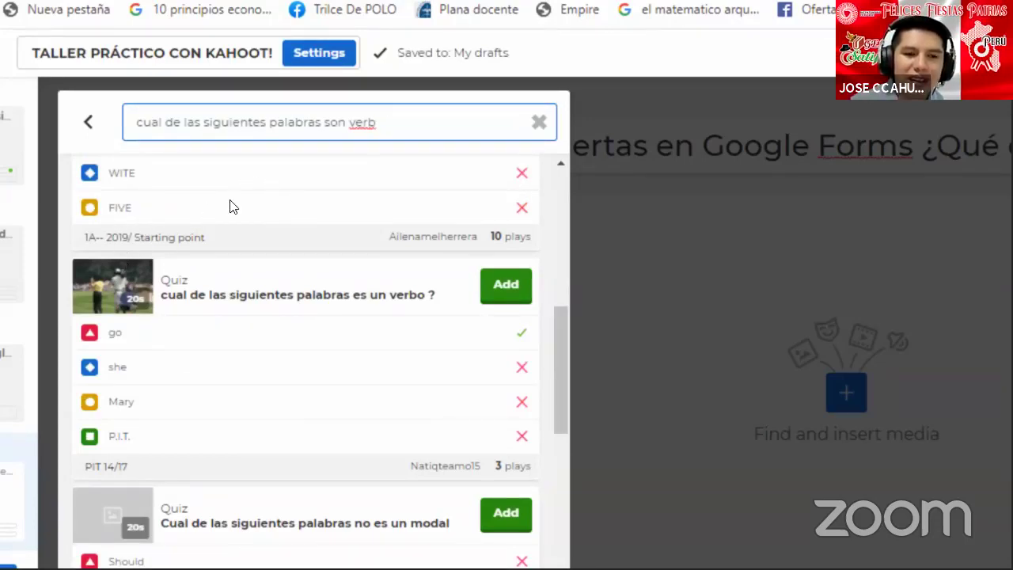
scroll(230, 202, up, 8)
scroll(231, 197, up, 5)
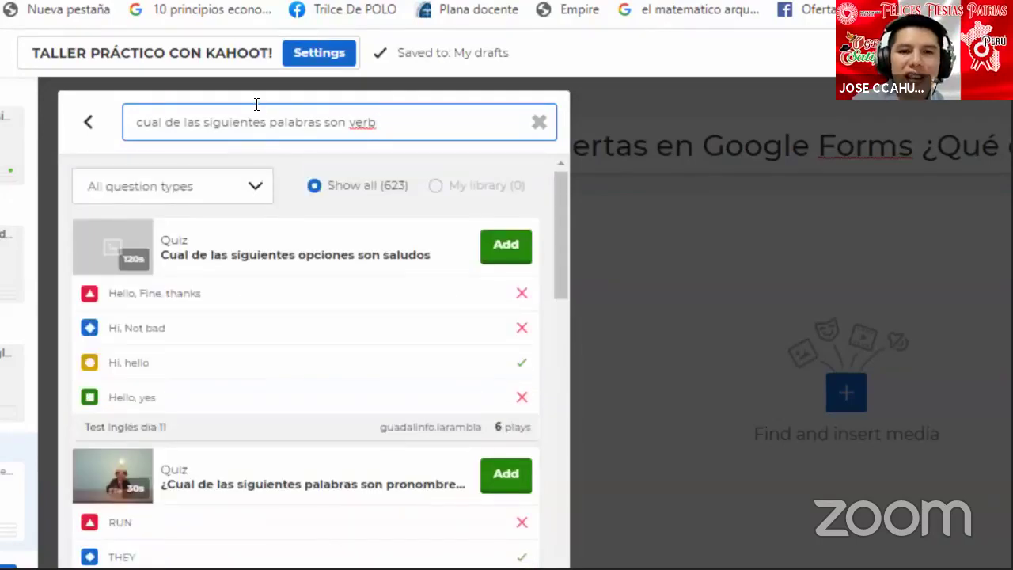
shift+click(256, 102)
shift+click(131, 103)
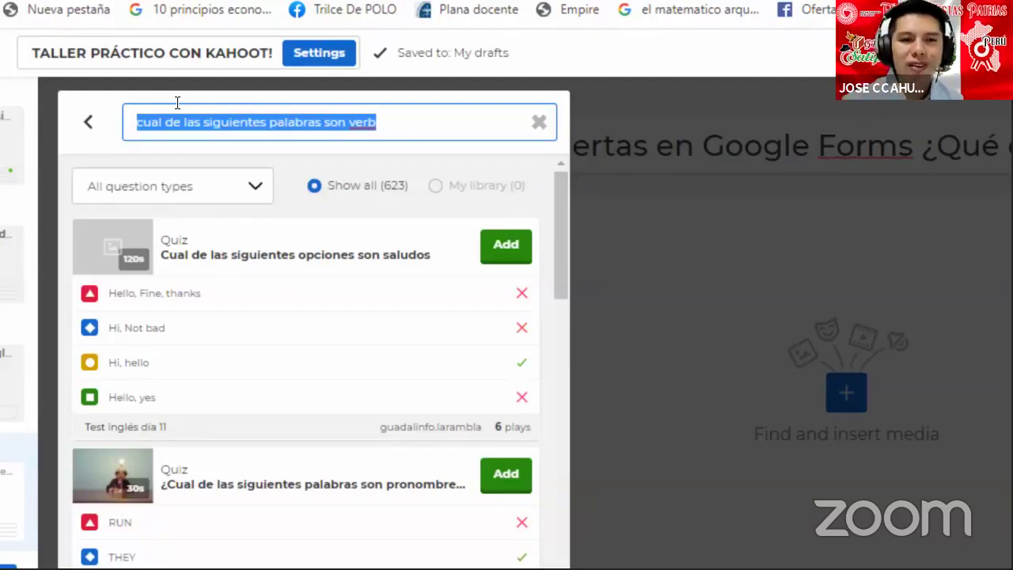
Search the question bank for 'que es kahoot' and scroll through its 159 results.
key(BackSpace)
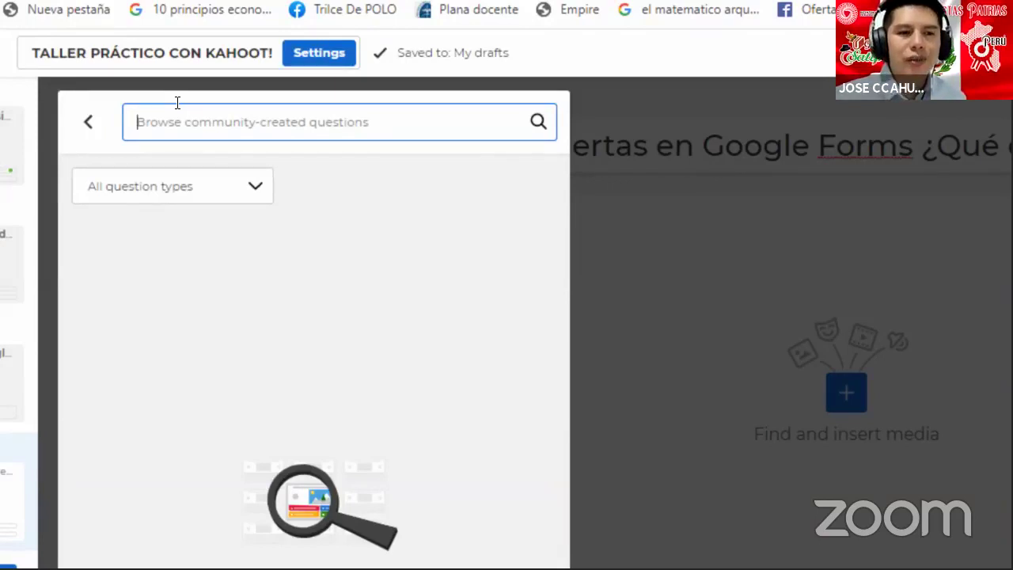
text(que)
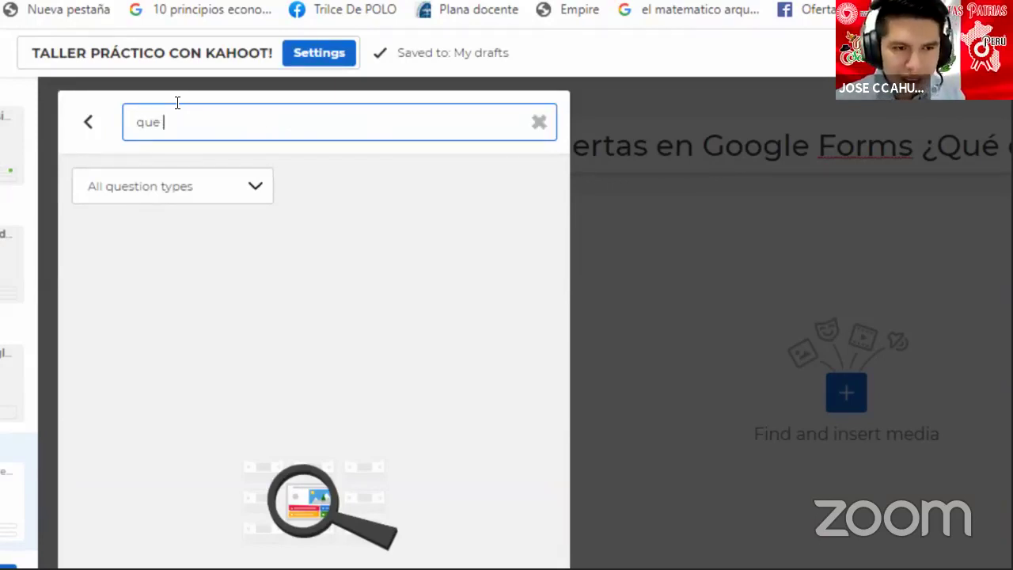
text( e)
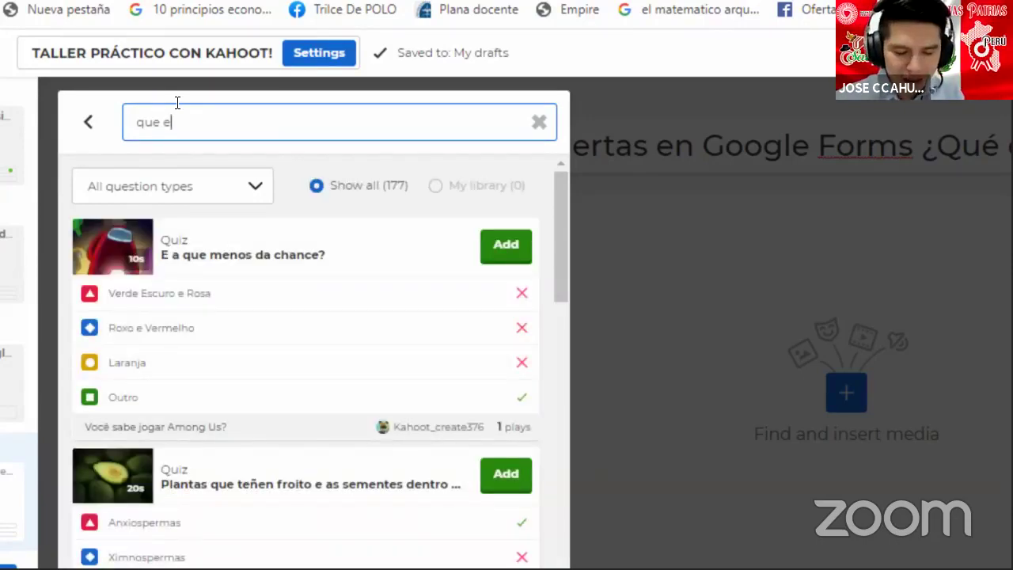
text(skahoot)
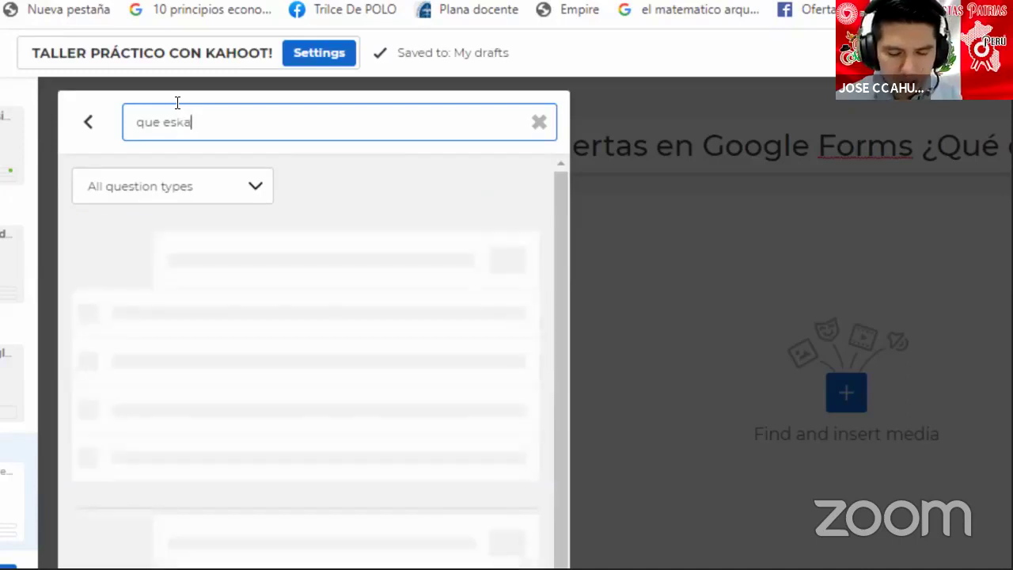
key(BackSpace)
key(BackSpace)
key(BackSpace)
key(BackSpace)
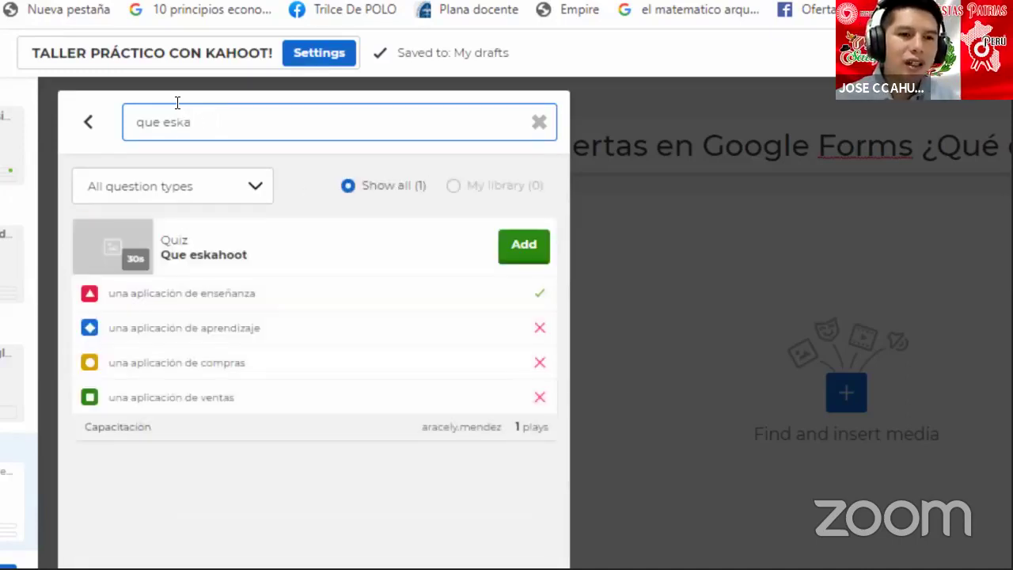
text(kahoot)
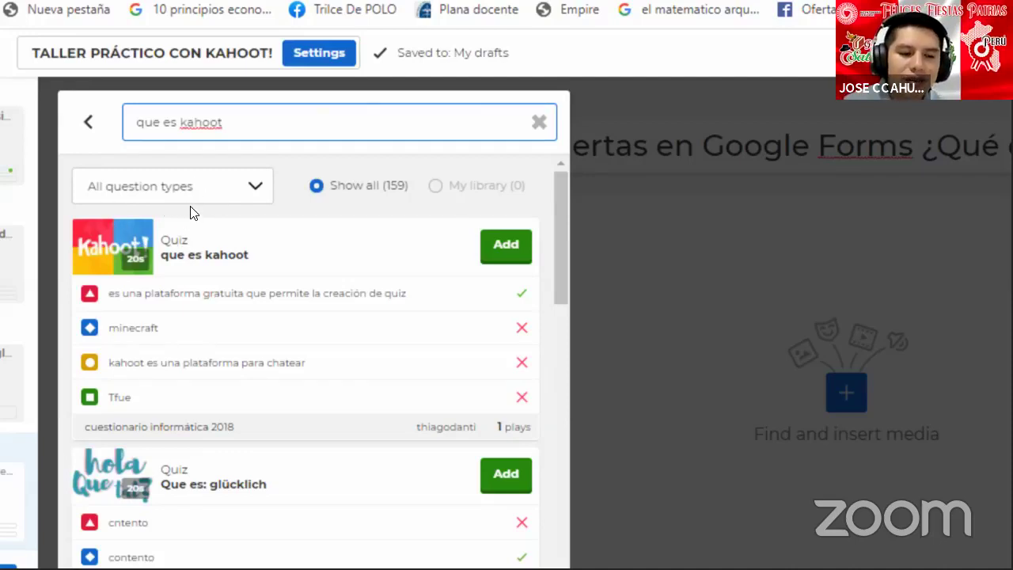
scroll(190, 196, down, 2)
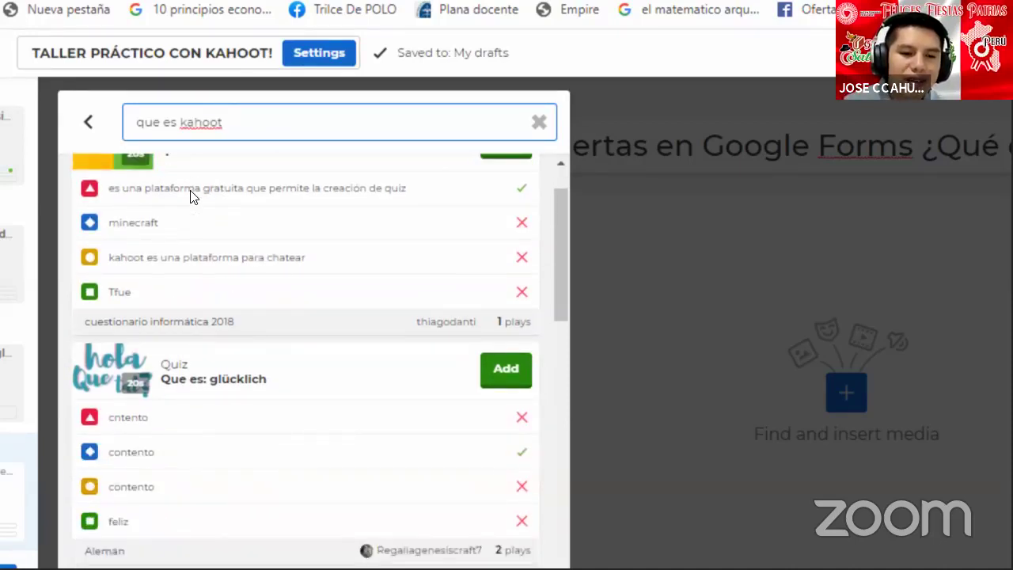
scroll(190, 196, down, 8)
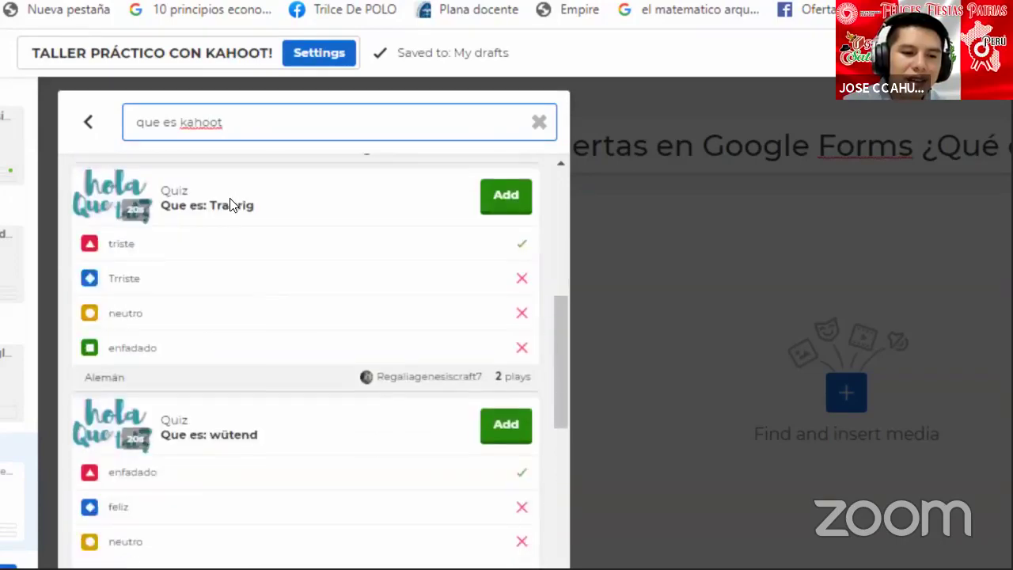
scroll(230, 204, down, 3)
scroll(232, 203, up, 12)
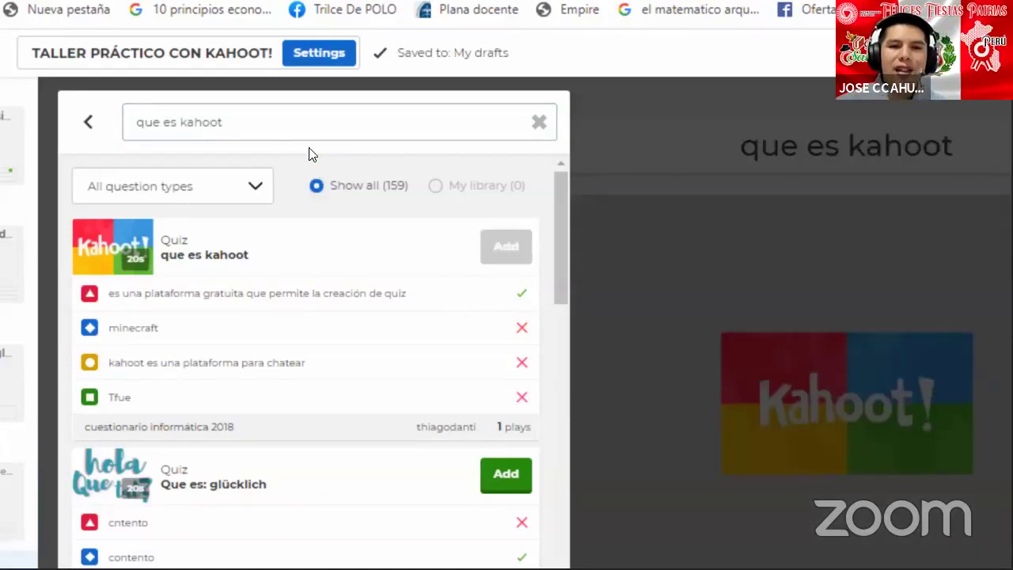
Clear the question bank search and close the Find and add questions panel.
click(539, 121)
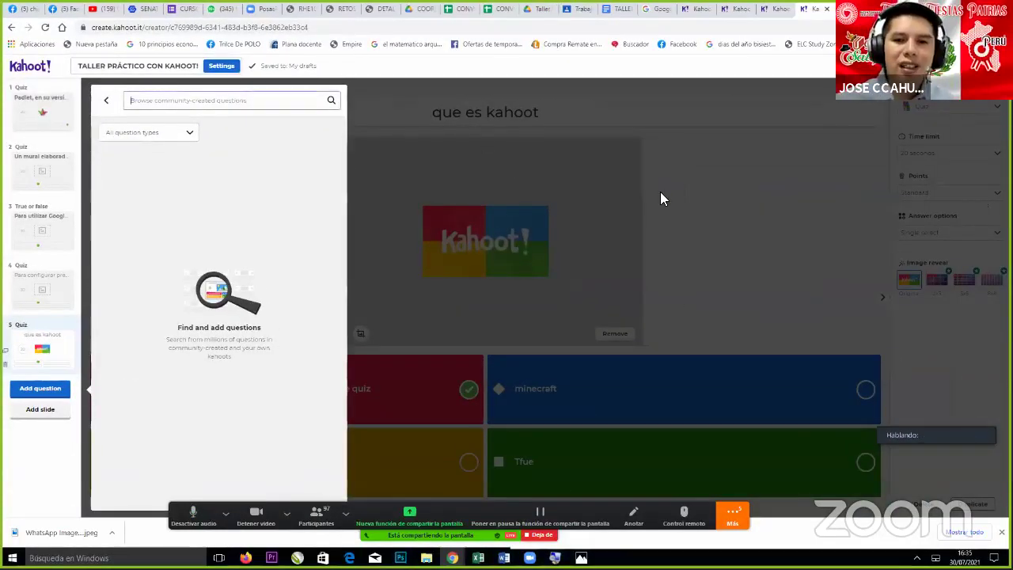
click(661, 198)
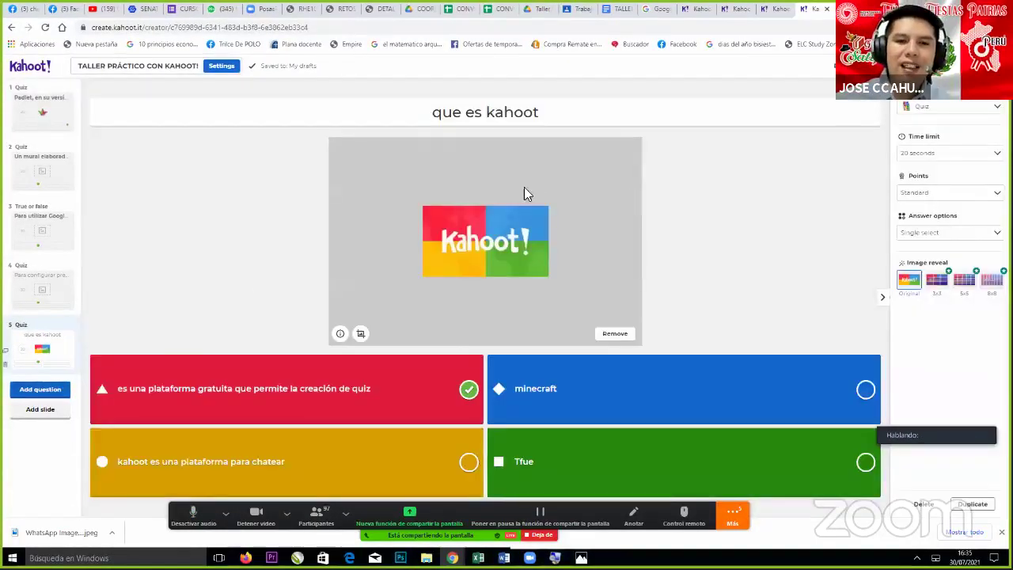
Change the title's opening word from 'que' to '¿Qué'.
click(440, 111)
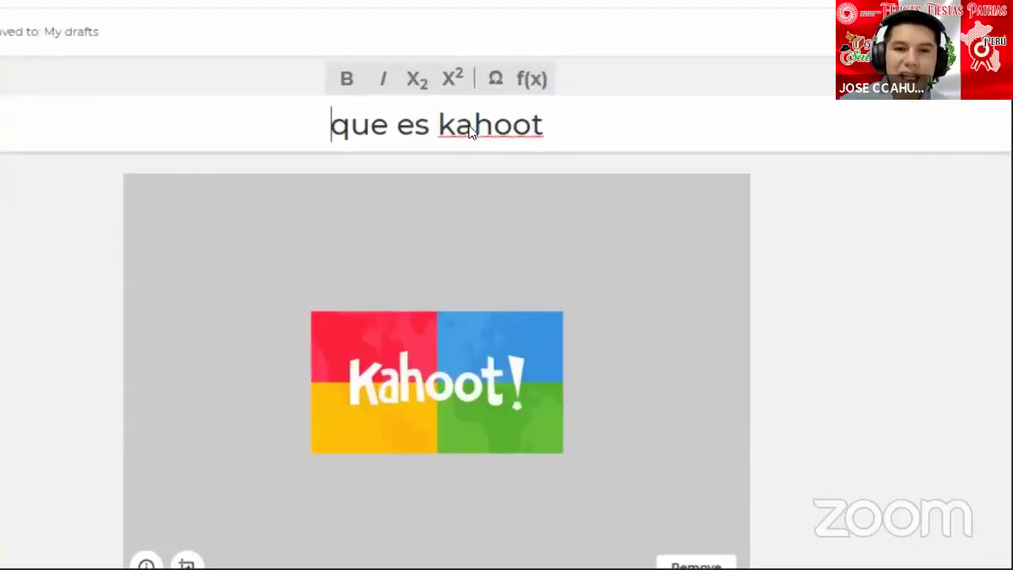
key(shift+Right)
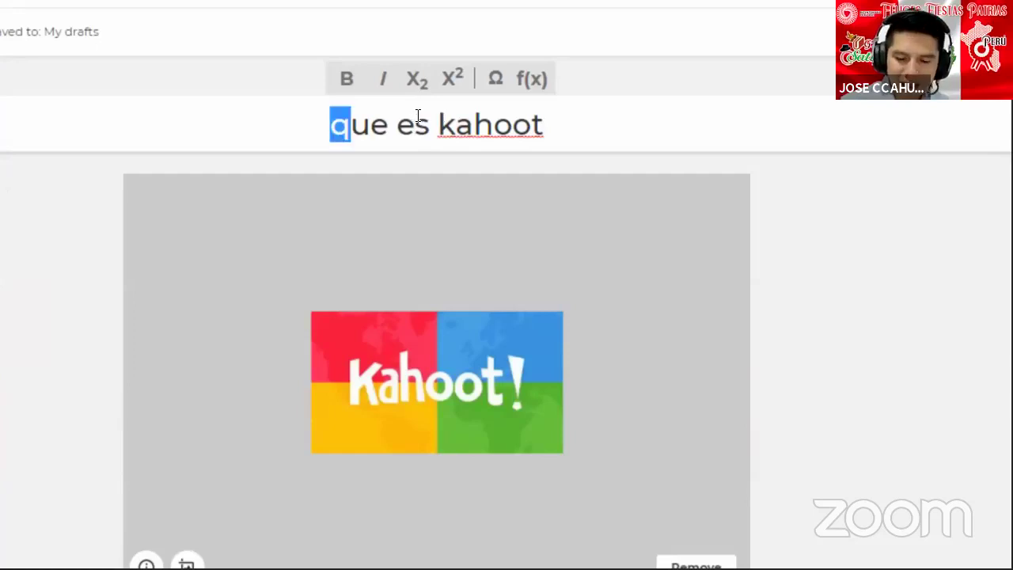
text(¿Q)
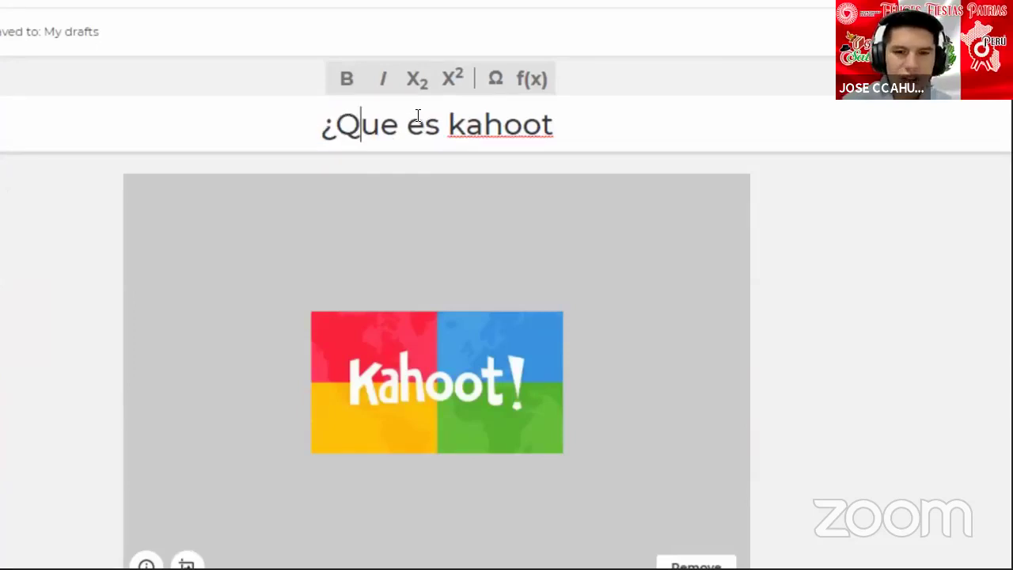
key(Right)
key(Right)
key(BackSpace)
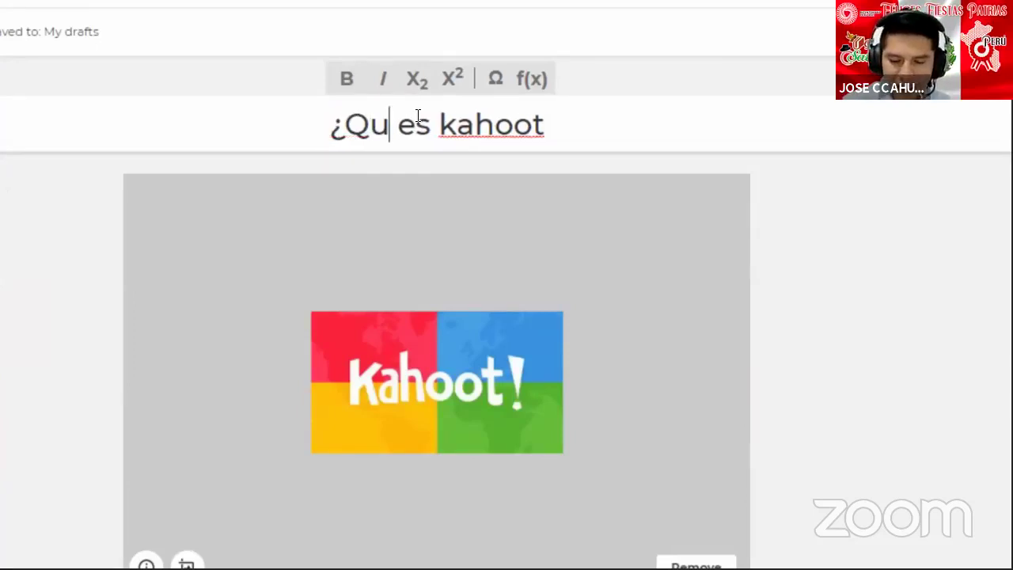
text(é)
key(Right)
key(Right)
key(Right)
key(Right)
key(Right)
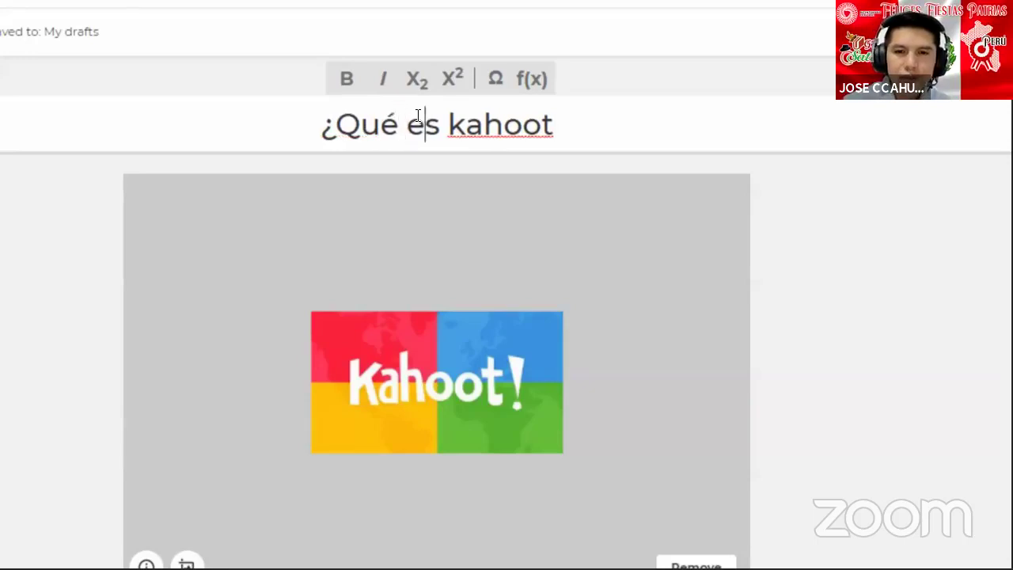
Capitalise 'Kahoot' and add the closing question mark to the title.
key(BackSpace)
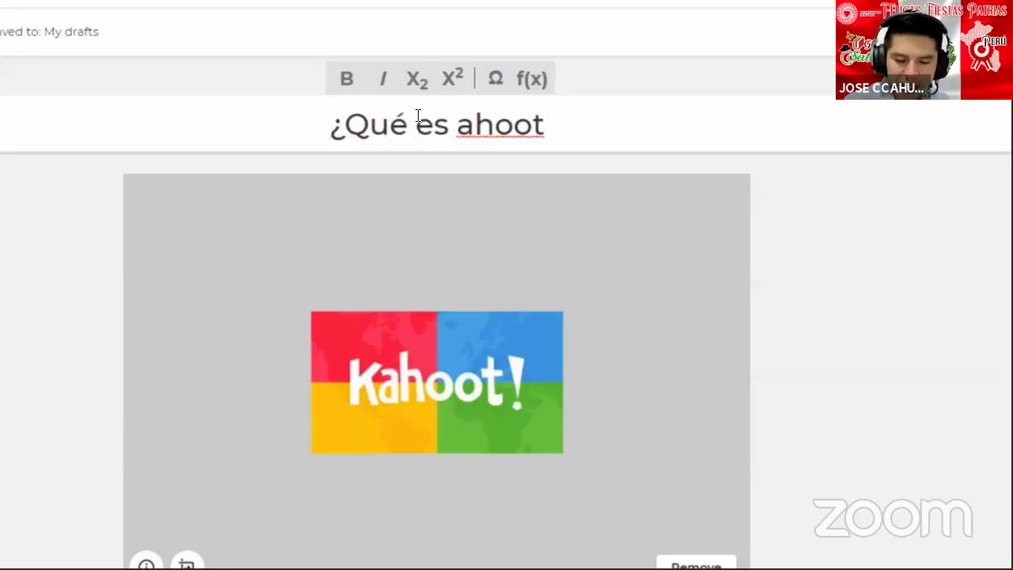
text(k)
key(BackSpace)
text(K)
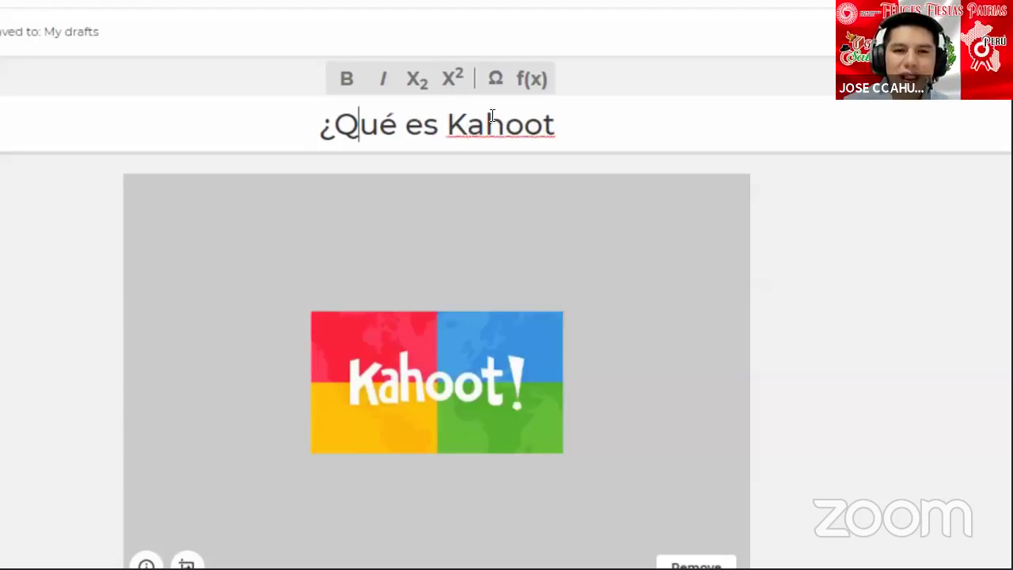
click(546, 119)
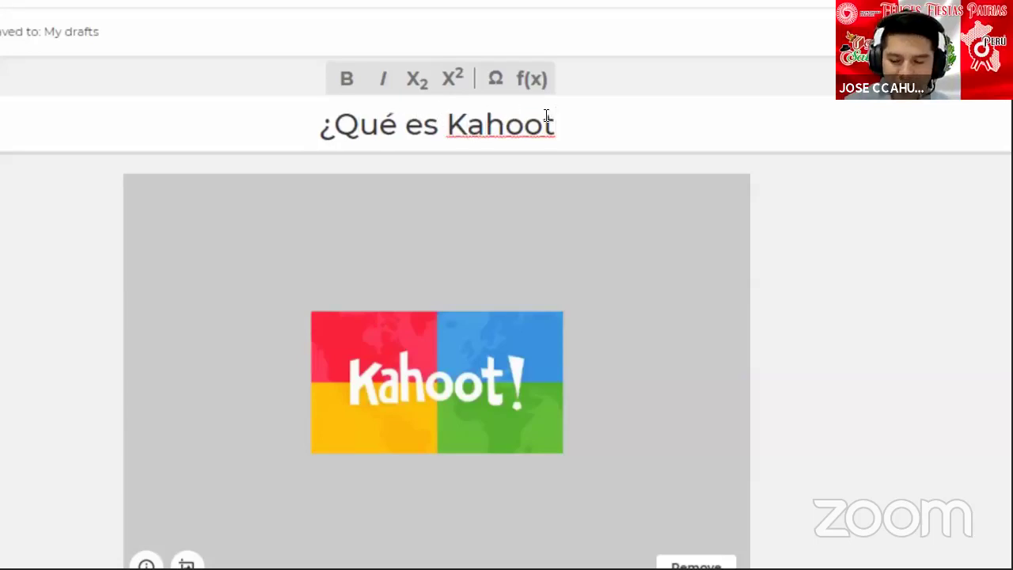
text(?)
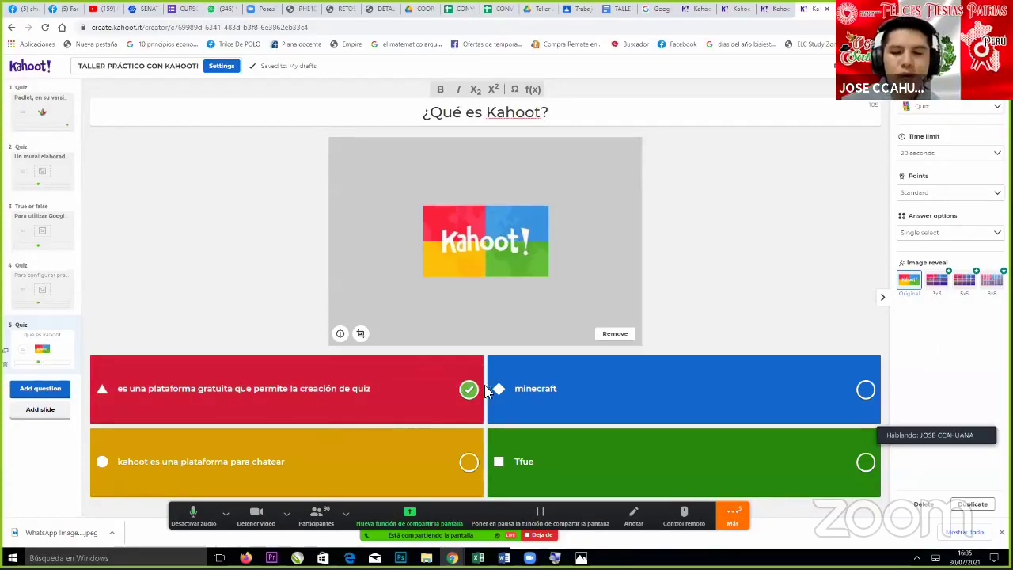
click(216, 395)
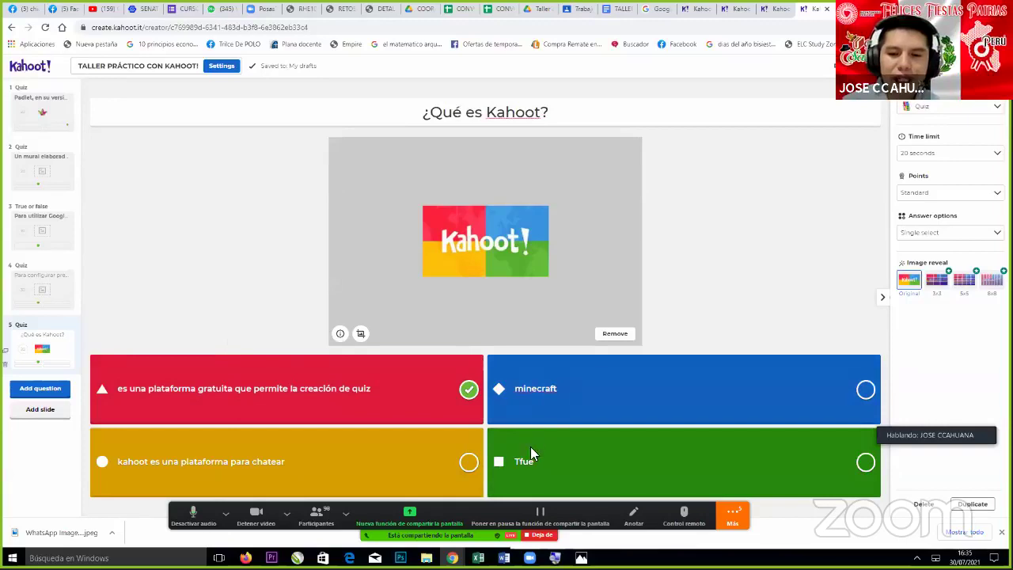
click(231, 463)
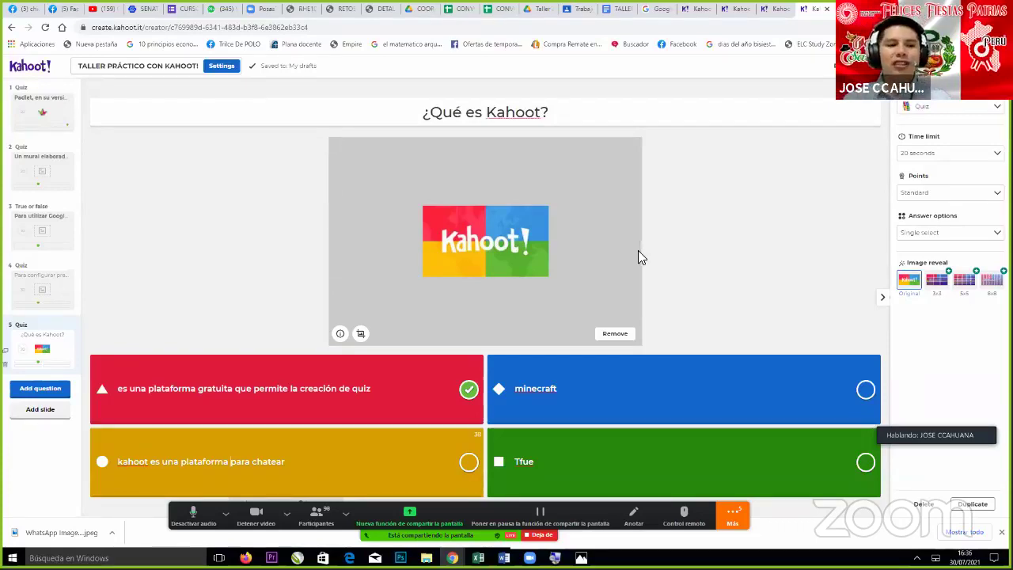
Step through questions 1 to 5 in the slide panel.
click(27, 120)
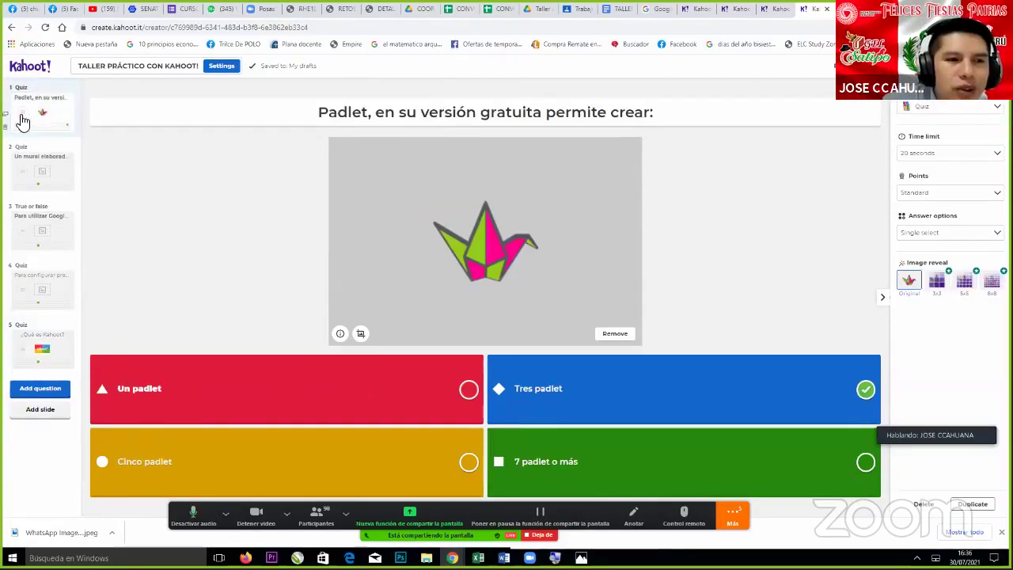
click(37, 157)
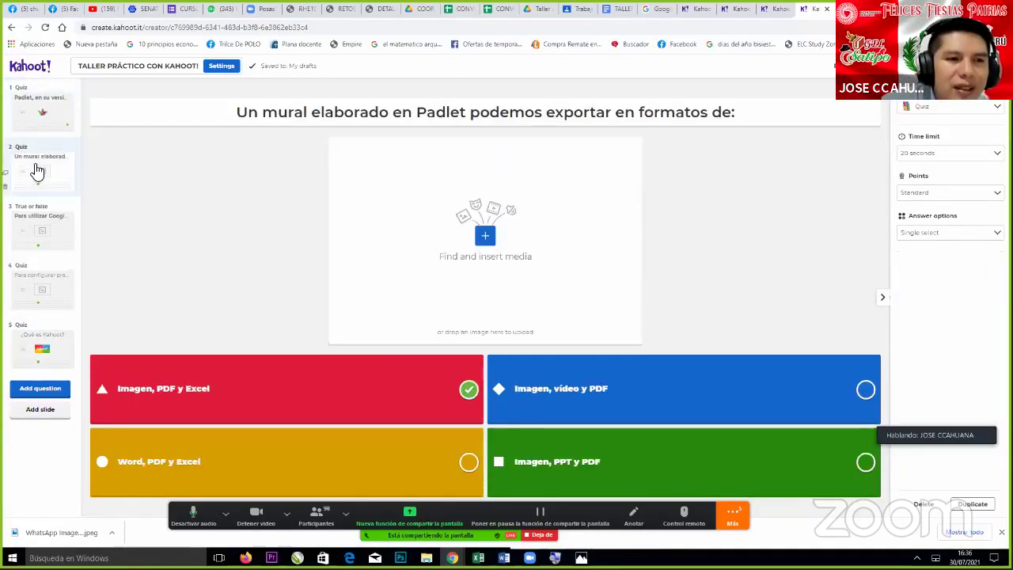
click(41, 232)
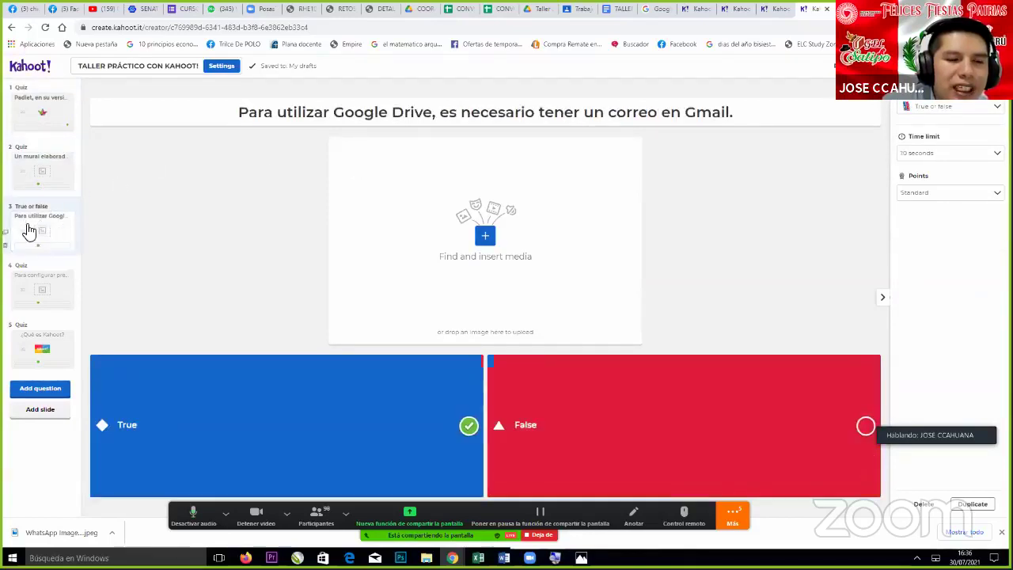
click(31, 283)
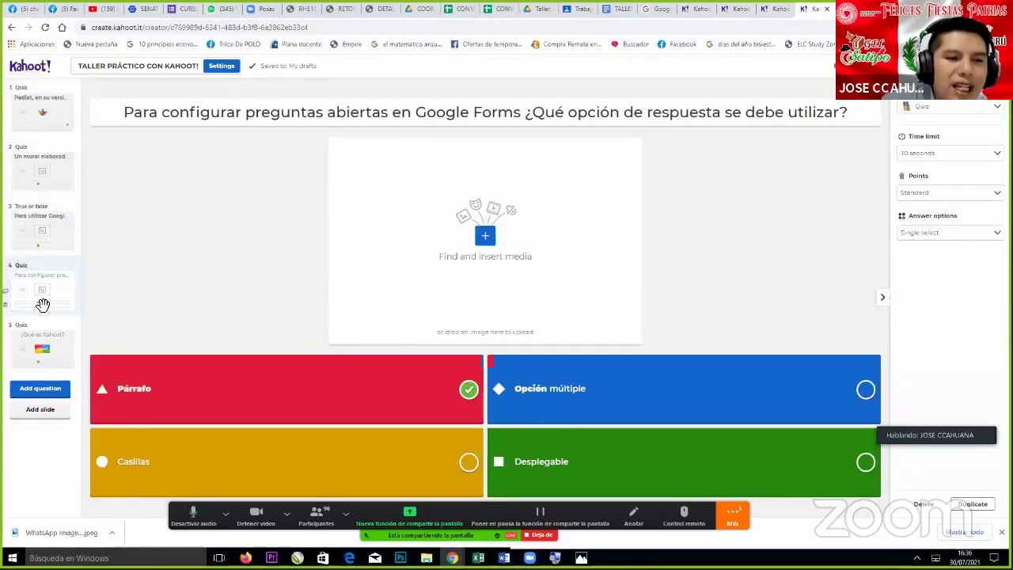
click(35, 350)
Go back up to question 1 about Padlet and open the Zoom meeting chat.
click(41, 290)
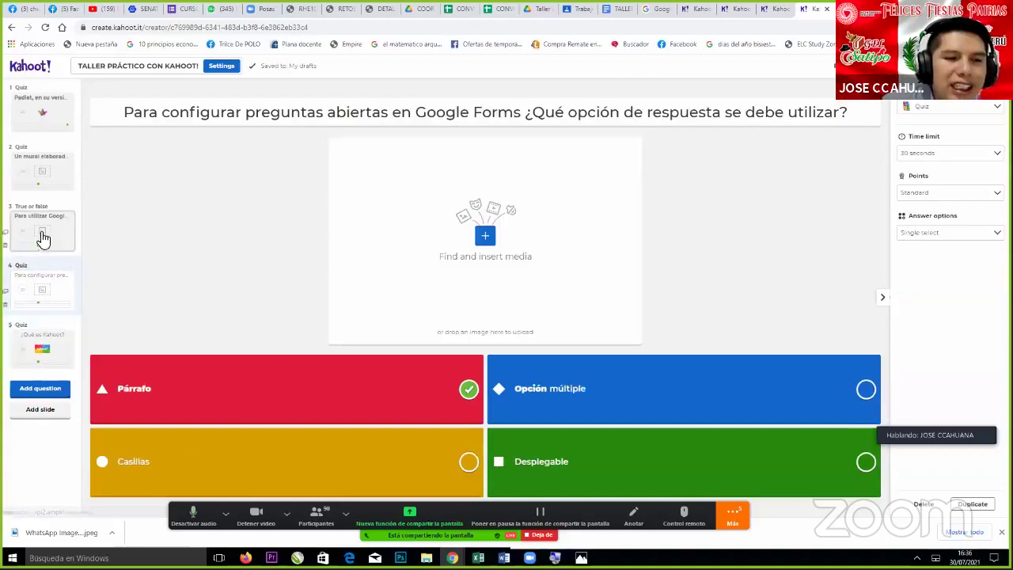
click(41, 231)
click(42, 158)
click(45, 130)
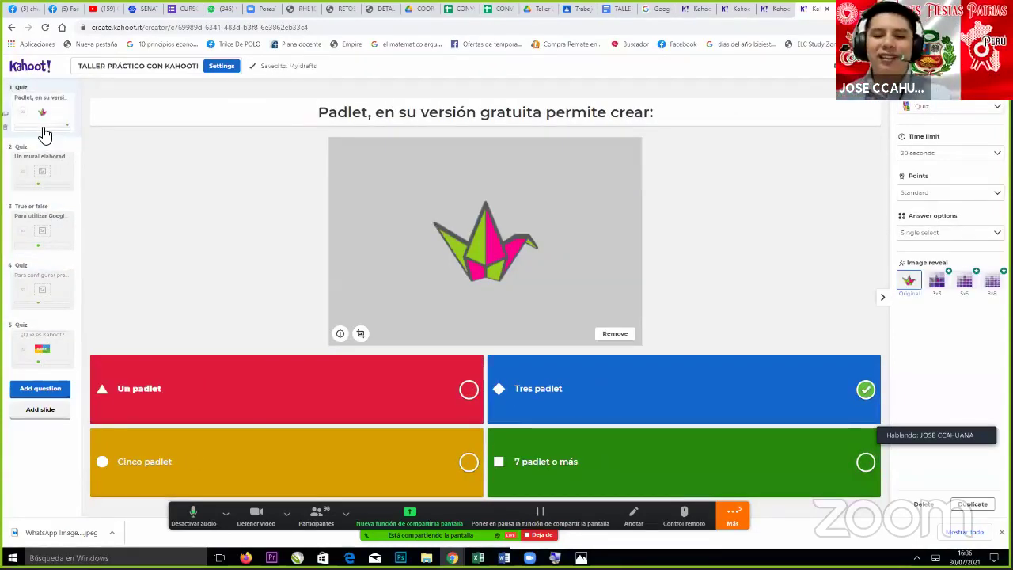
click(730, 515)
key(alt+h)
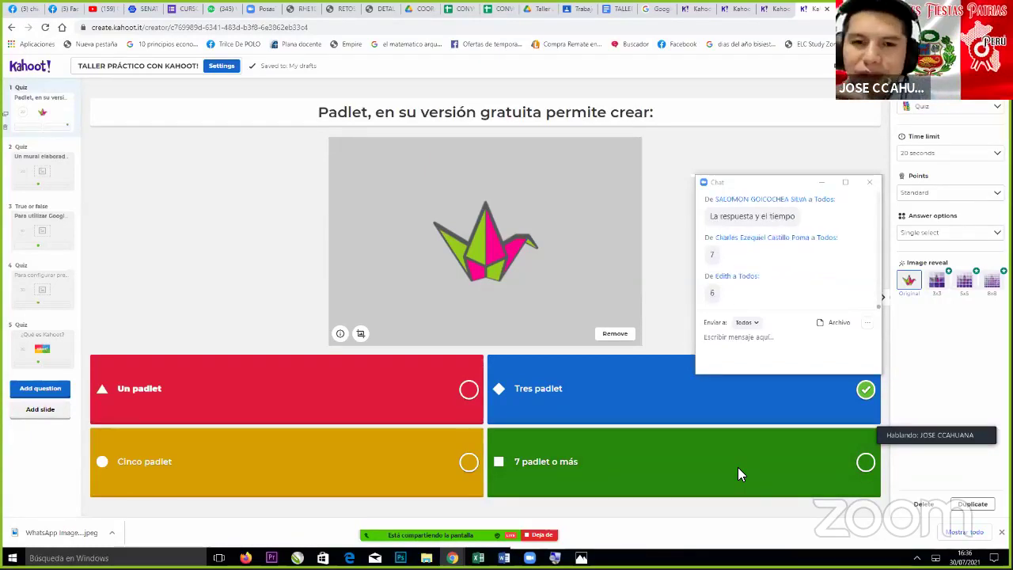
Return to question 5, close the Zoom chat, and switch to the Facebook livestream.
click(42, 344)
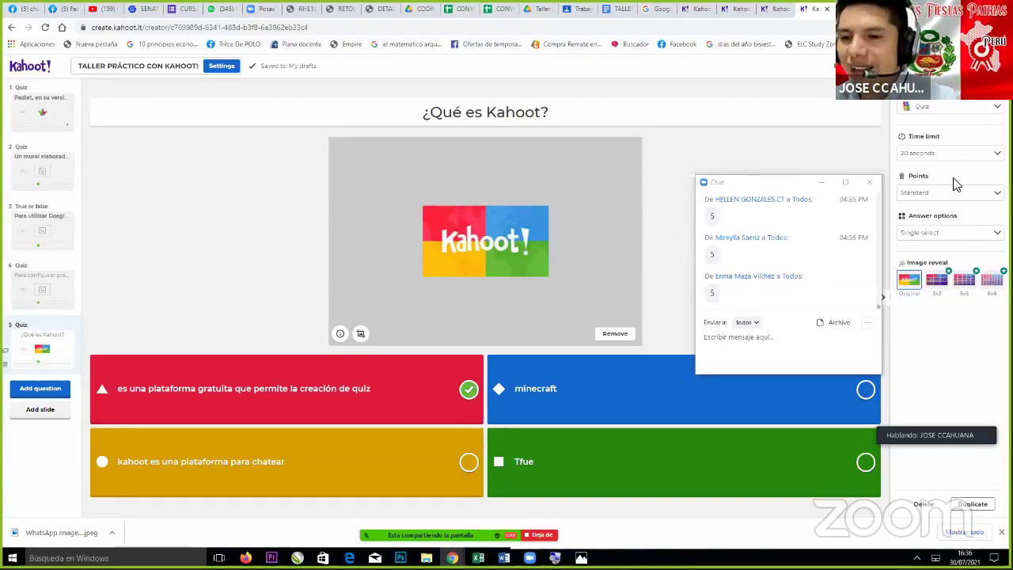
click(869, 182)
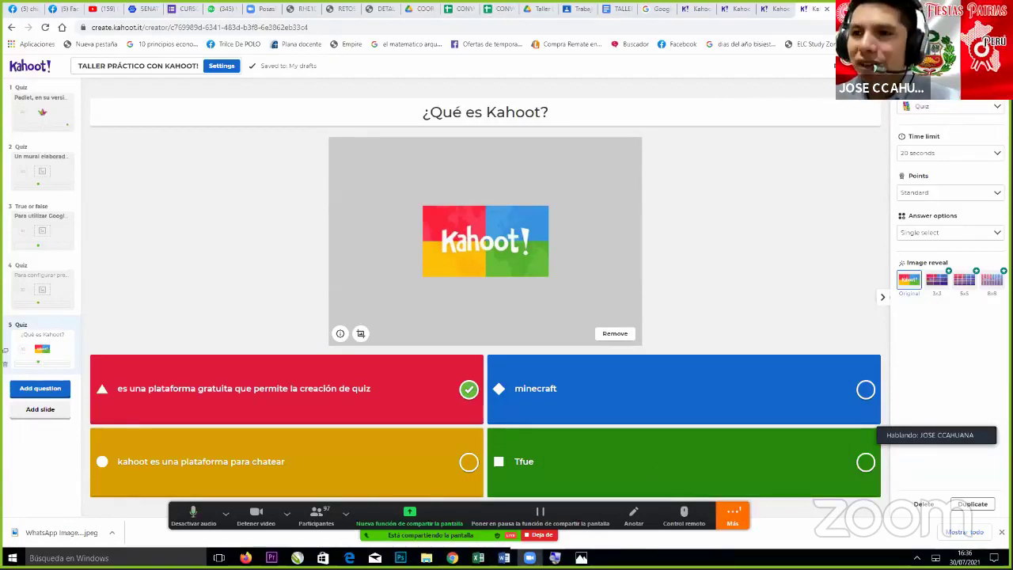
key(ctrl+2)
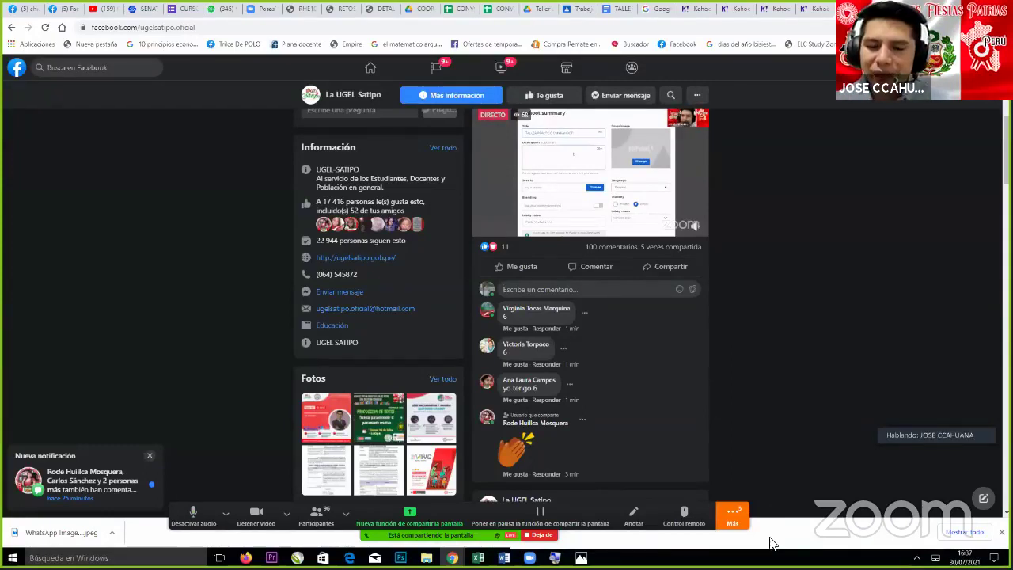
Open the Zoom meeting chat from Más, then close and reopen it beside the UGEL Satipo livestream comments.
click(747, 526)
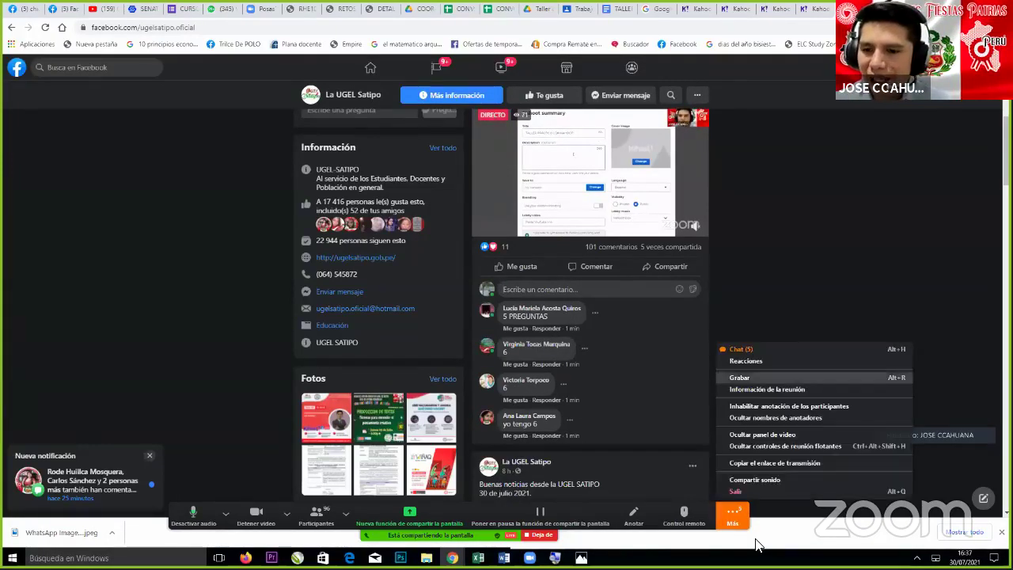
key(alt+h)
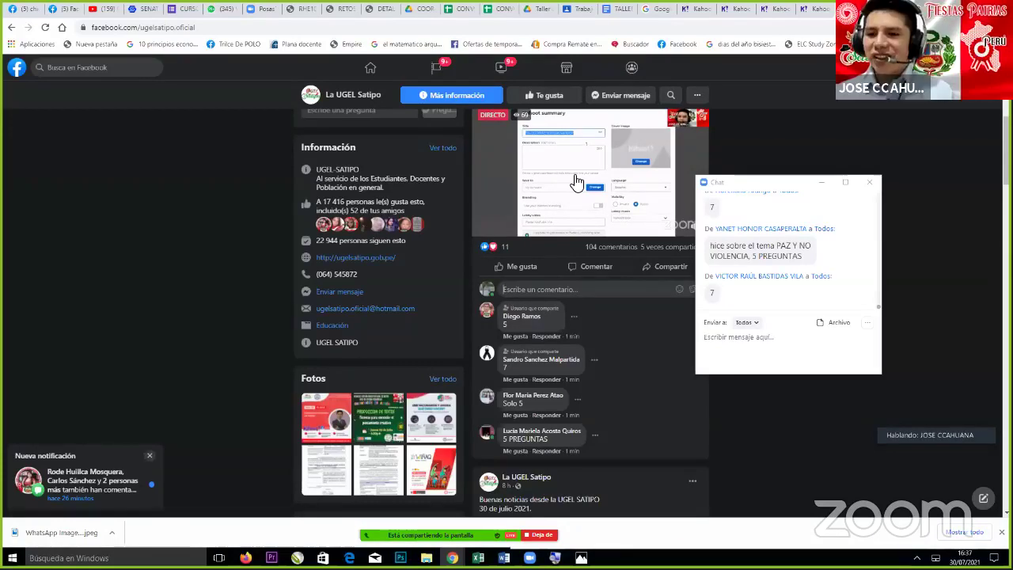
key(alt+Tab)
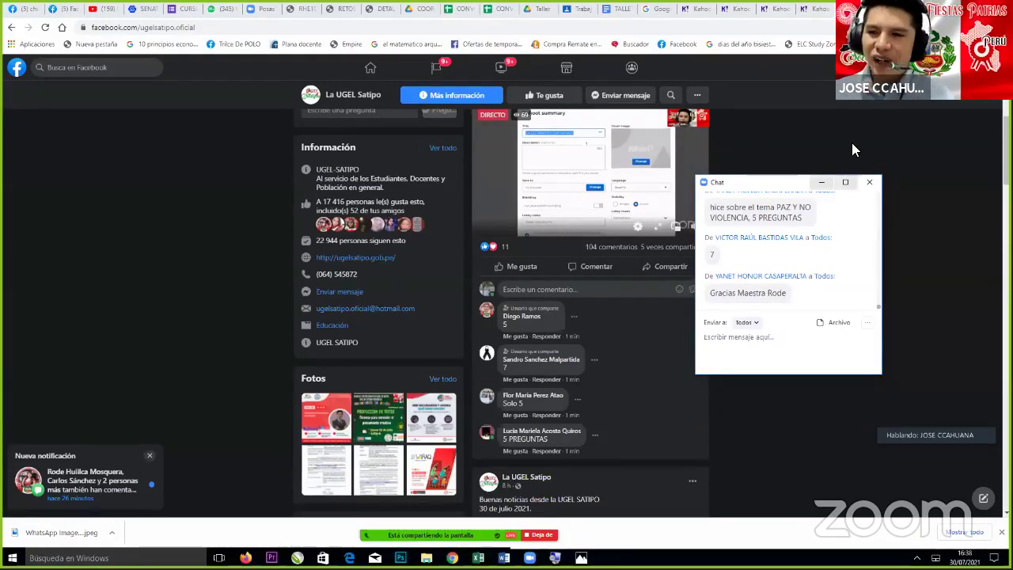
click(869, 182)
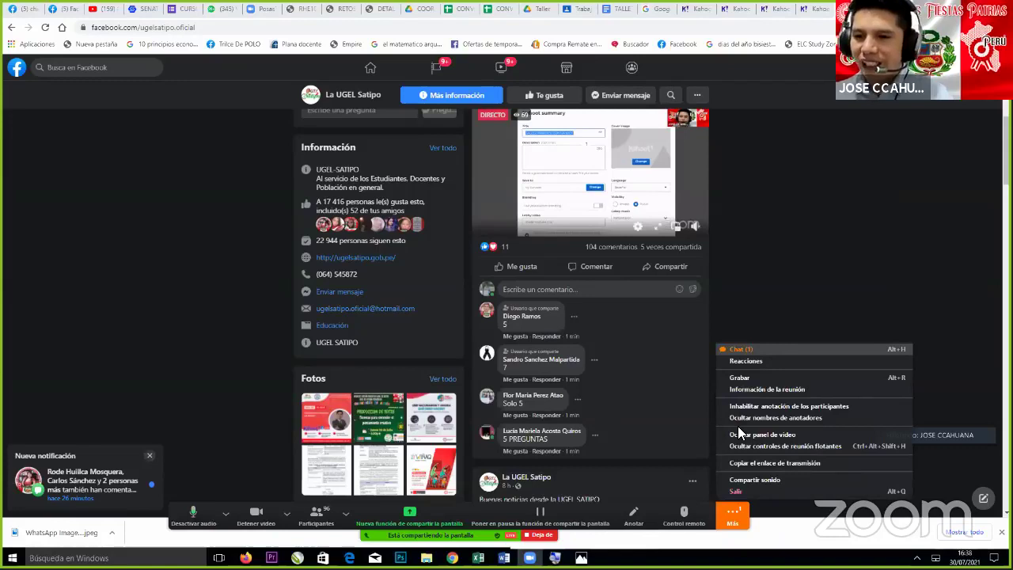
click(742, 349)
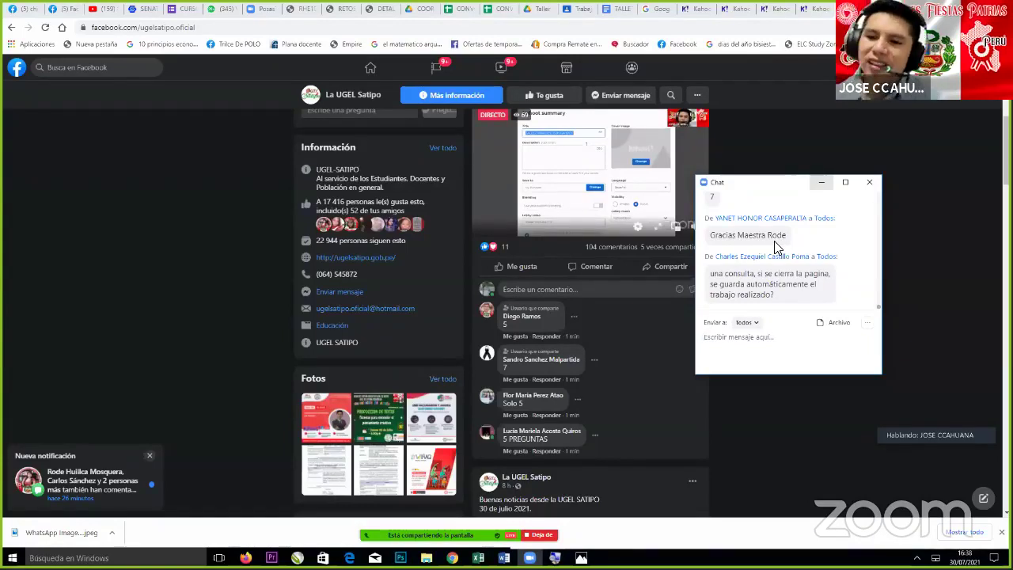
Return to the Kahoot tab showing '¿Qué es Kahoot?' and close the floating Zoom Chat window.
click(809, 11)
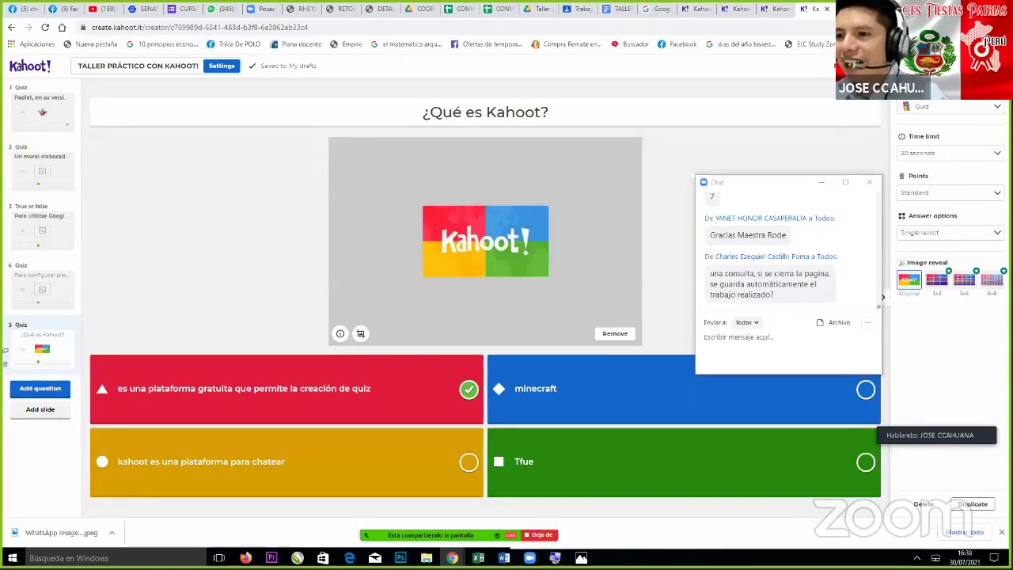
click(861, 165)
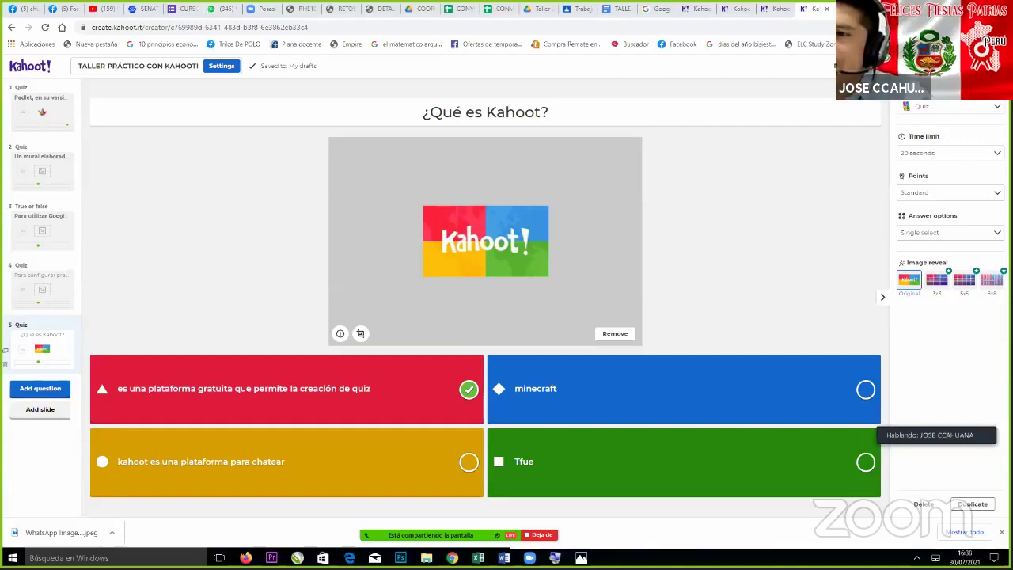
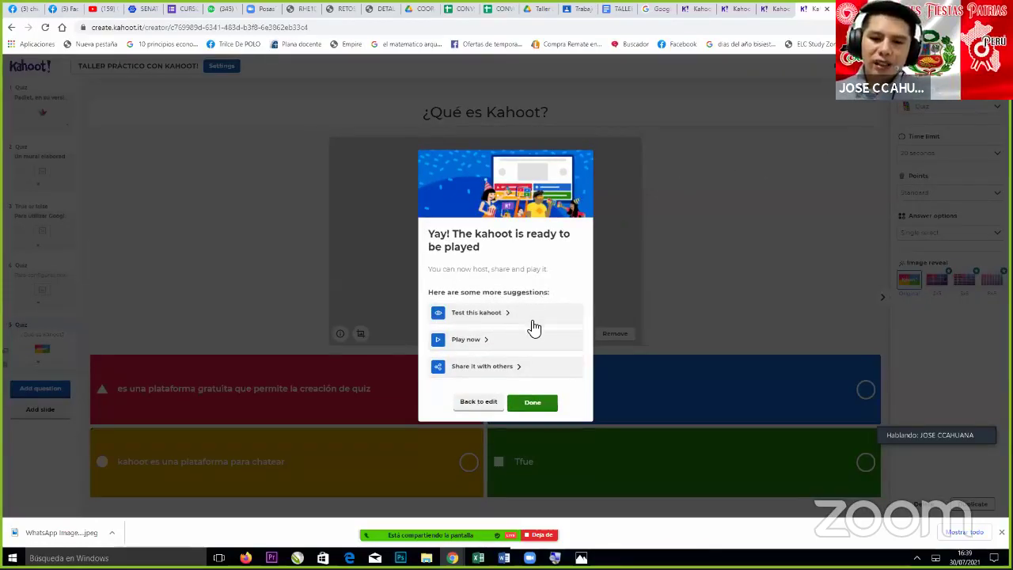
Finish editing and save the five-question kahoot 'TALLER PRÁCTICO CON KAHOOT!'.
click(535, 404)
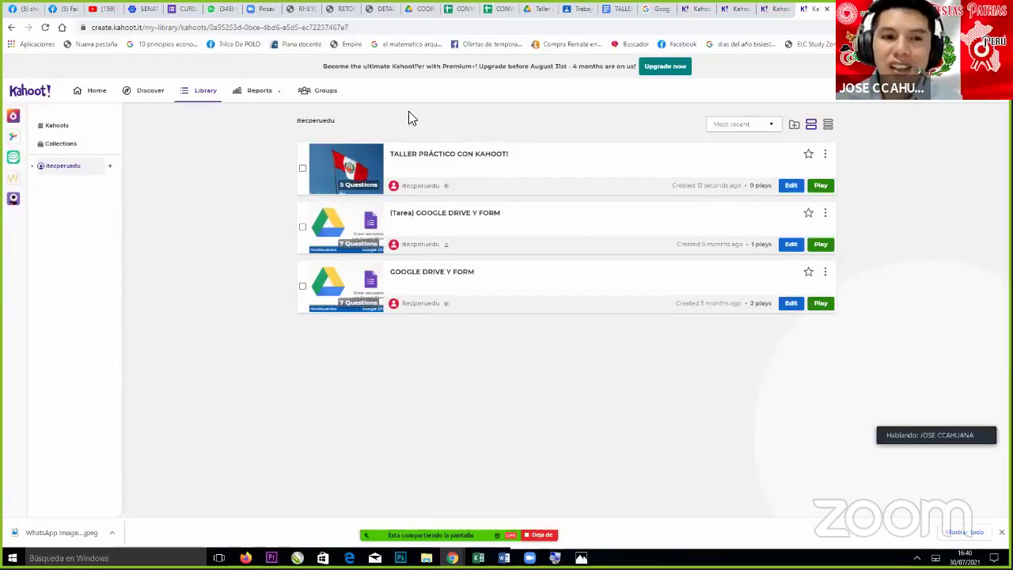
Go to the Library, dismiss the Reports promotion, and close the Kahoot tab.
click(204, 90)
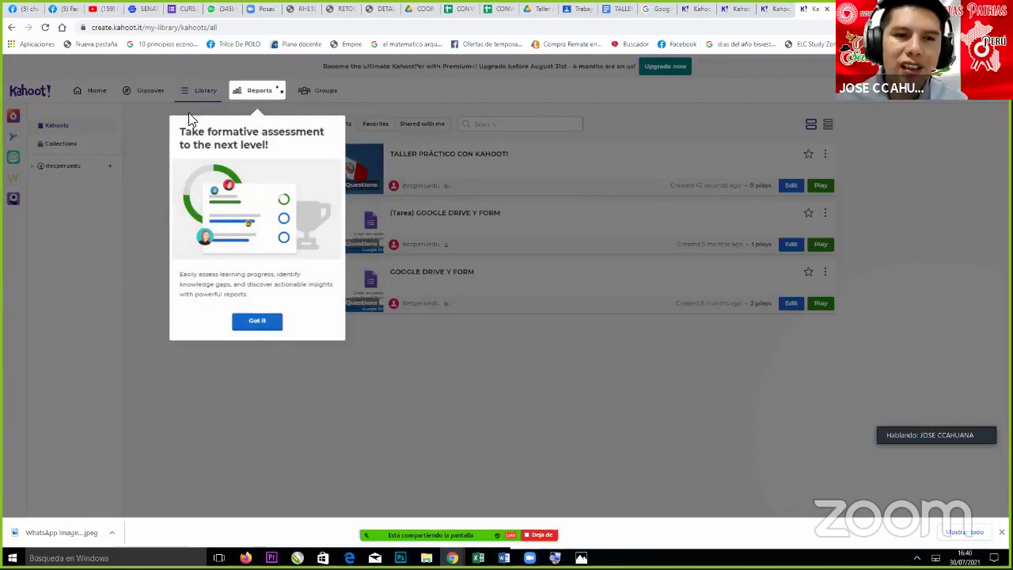
click(255, 325)
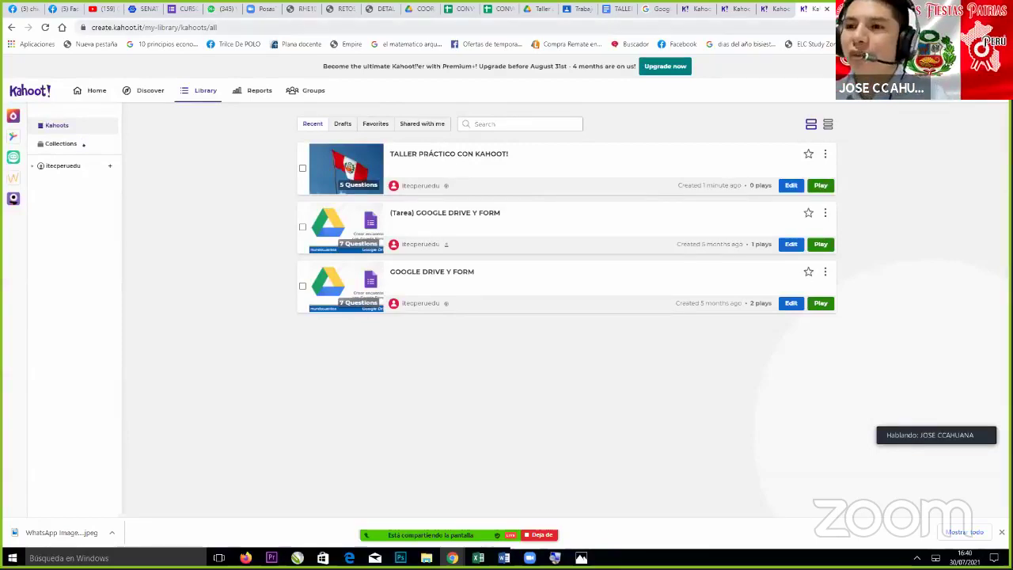
click(827, 9)
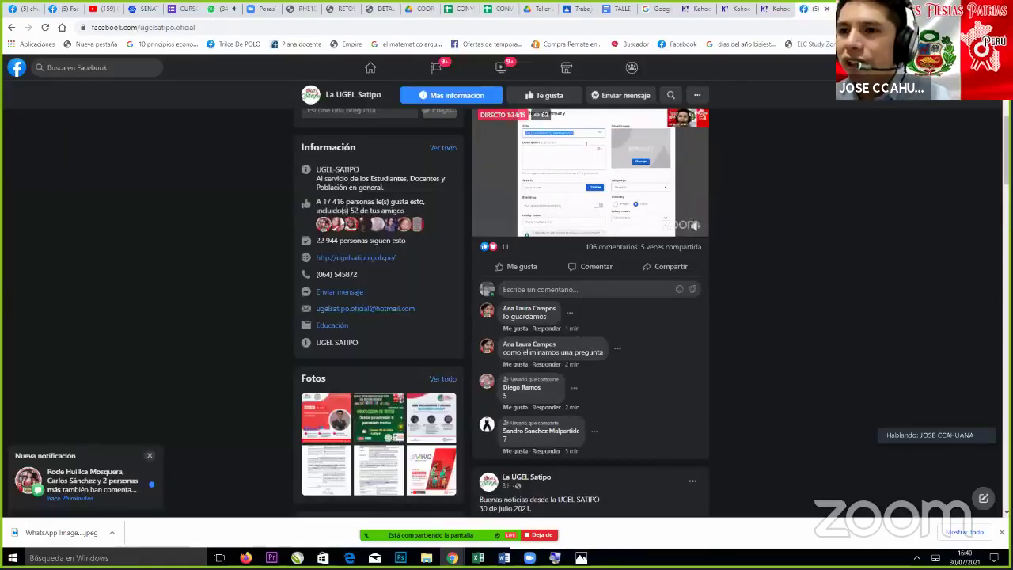
Load kahoot.com in a new tab and go to its Log in page.
key(ctrl+t)
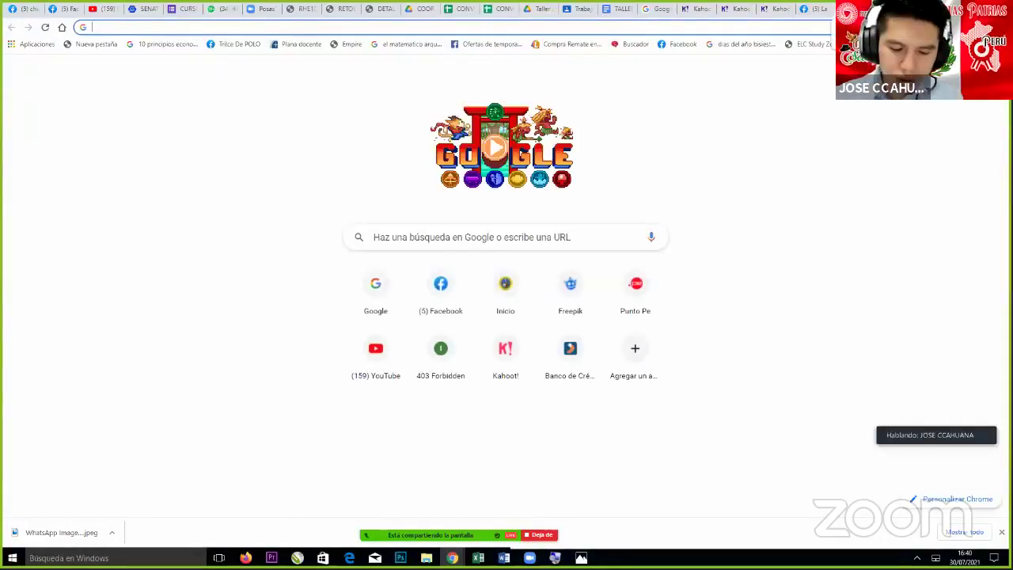
text(k)
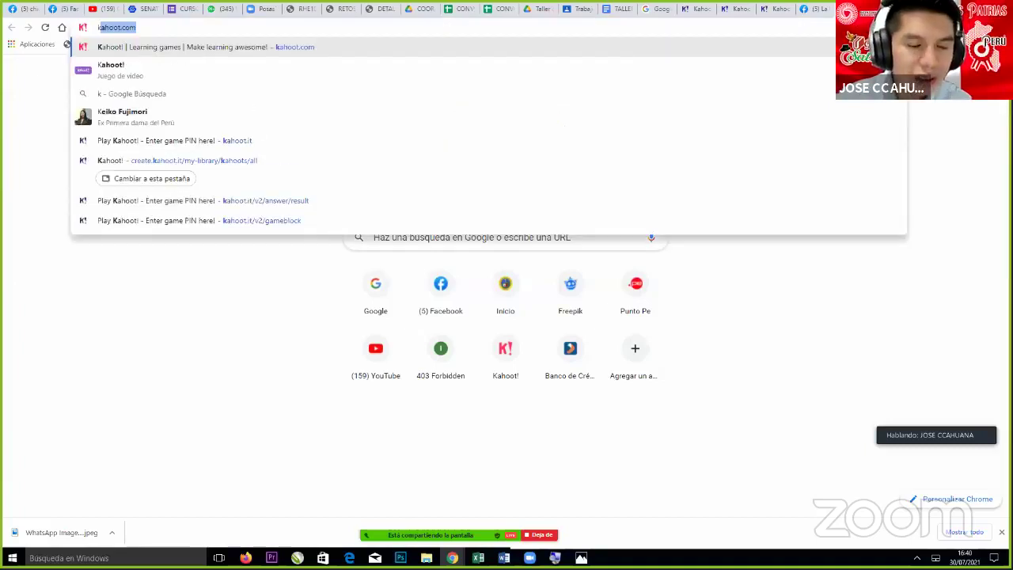
text(ahoot)
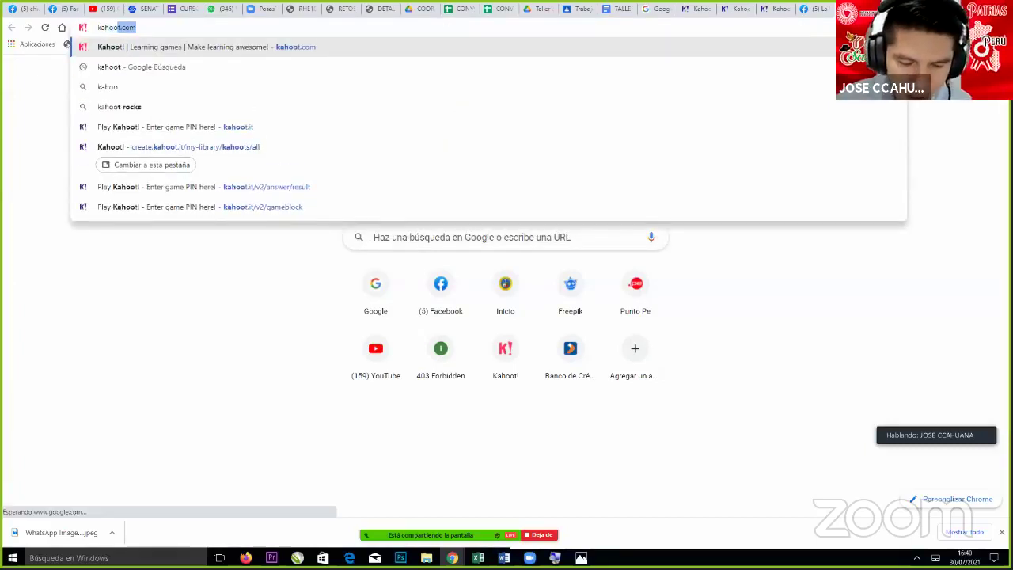
text(.com)
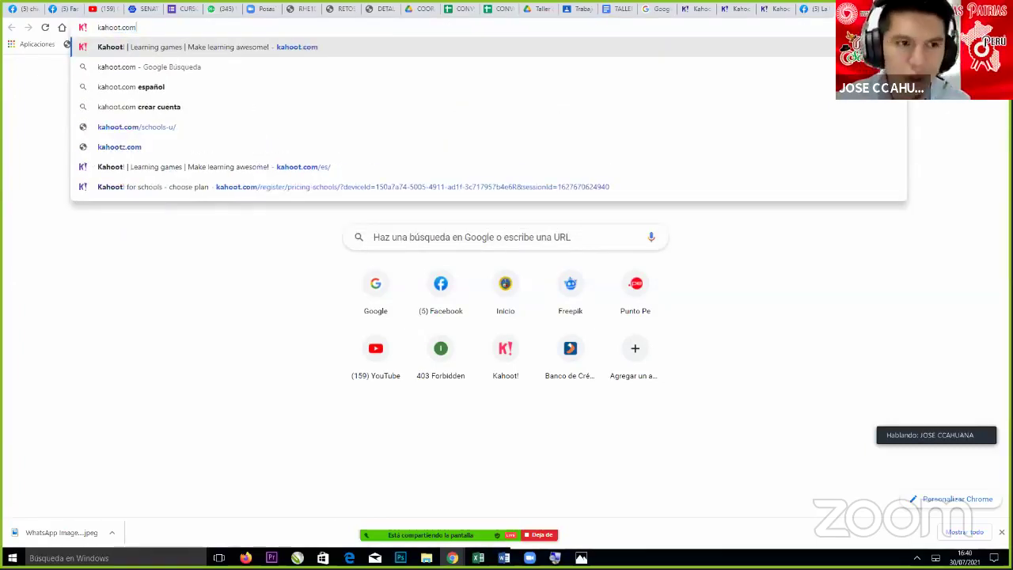
key(Return)
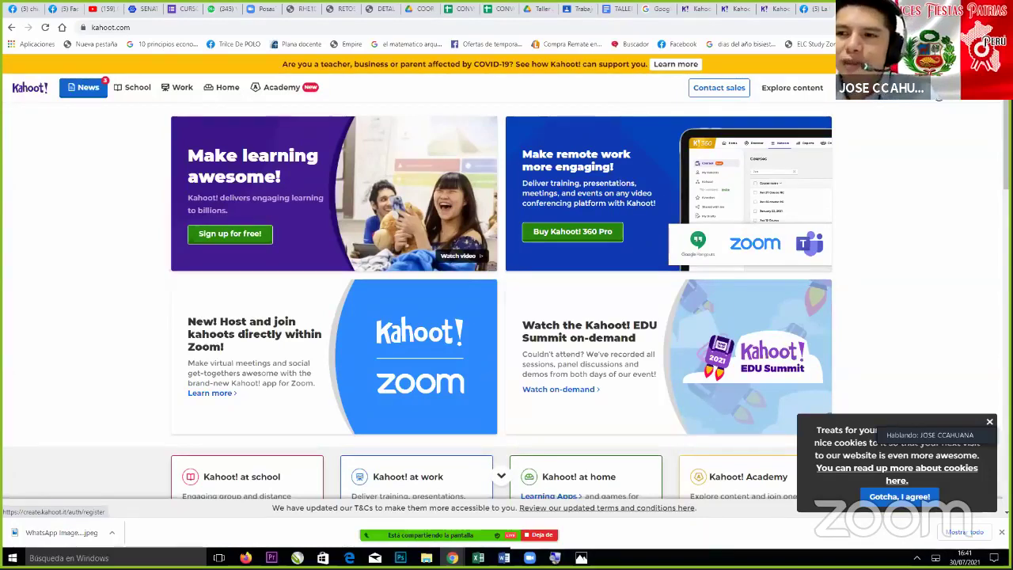
click(938, 99)
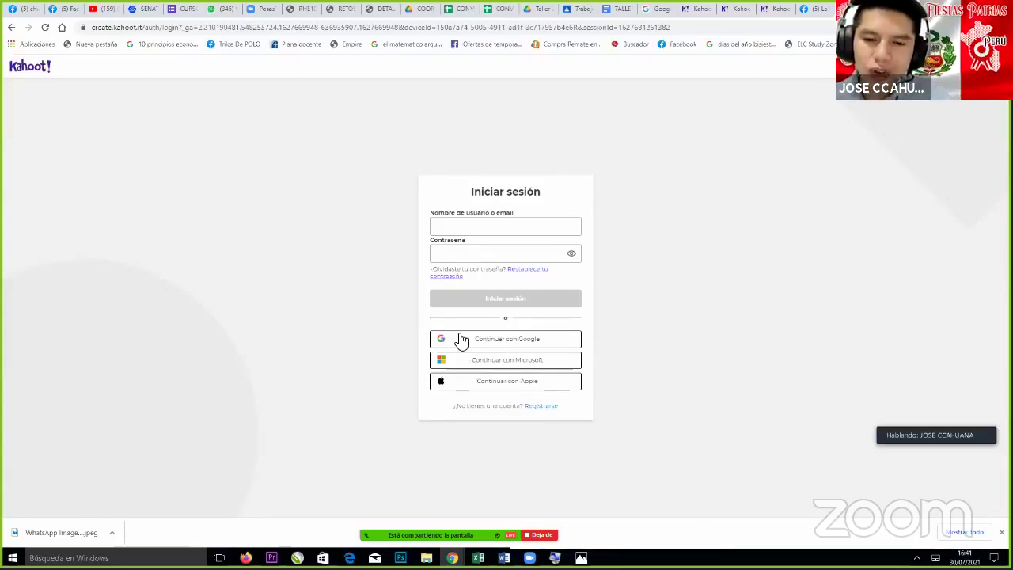
Sign in to Kahoot! with the Google account and open the Library.
click(507, 340)
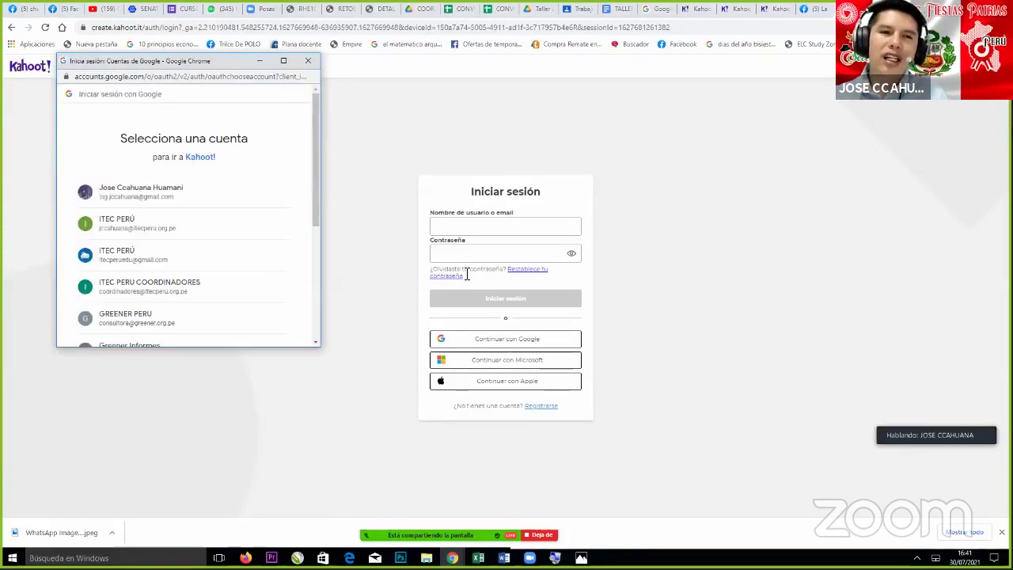
click(135, 204)
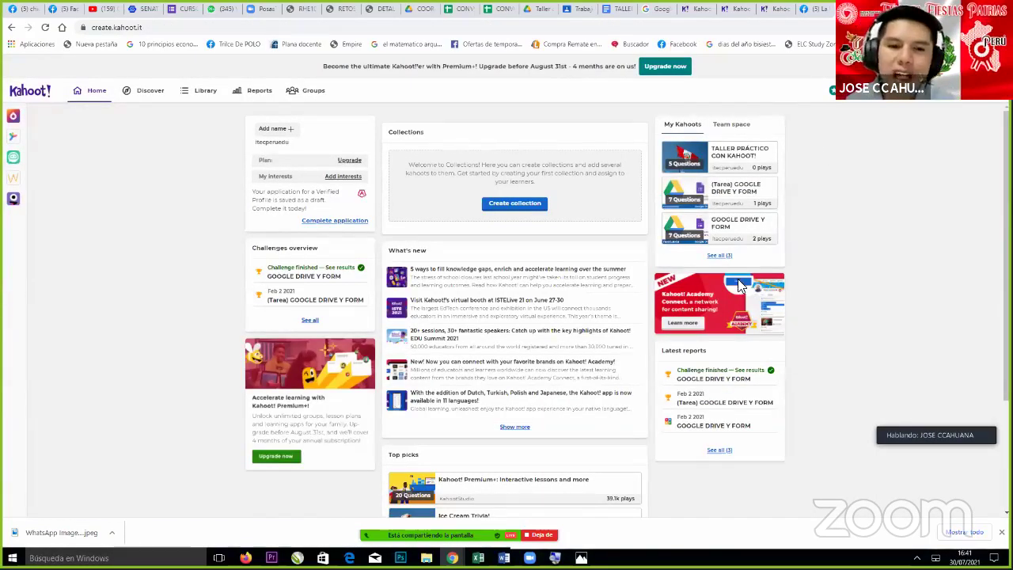
click(199, 102)
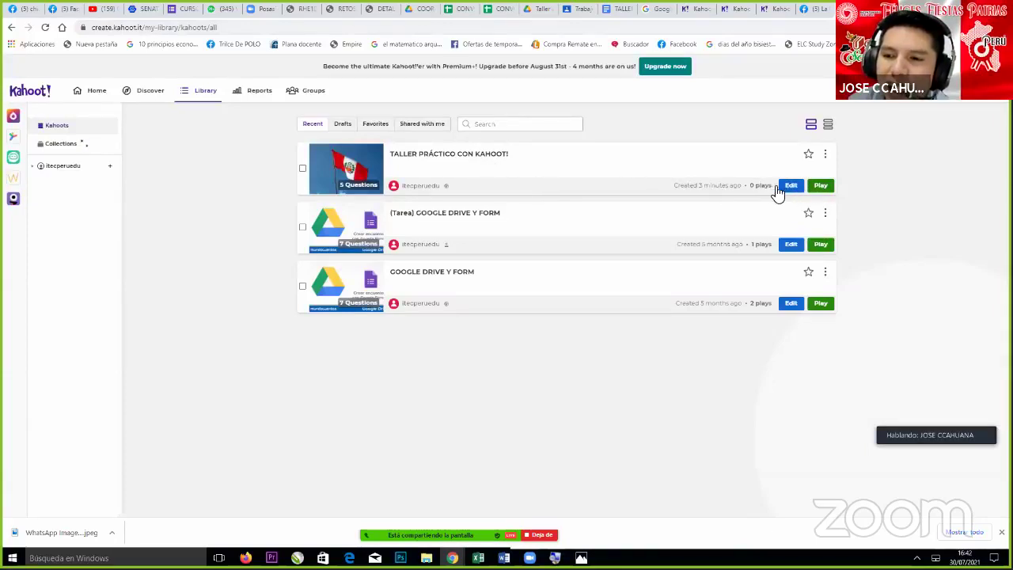
Start playing TALLER PRÁCTICO CON KAHOOT! from the Library.
click(826, 190)
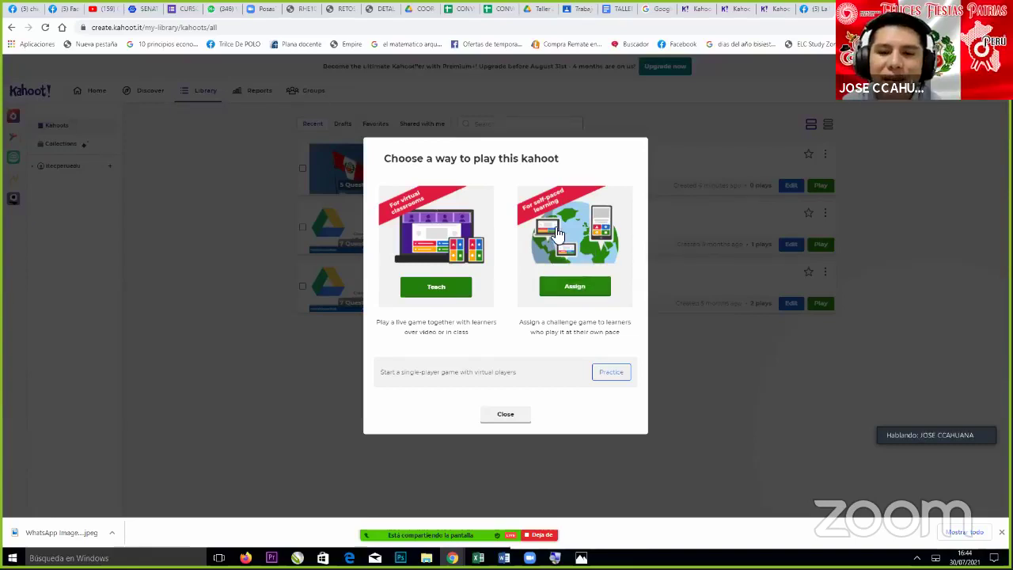
Choose Teach to host the quiz live and browse the Opciones de juego.
click(446, 291)
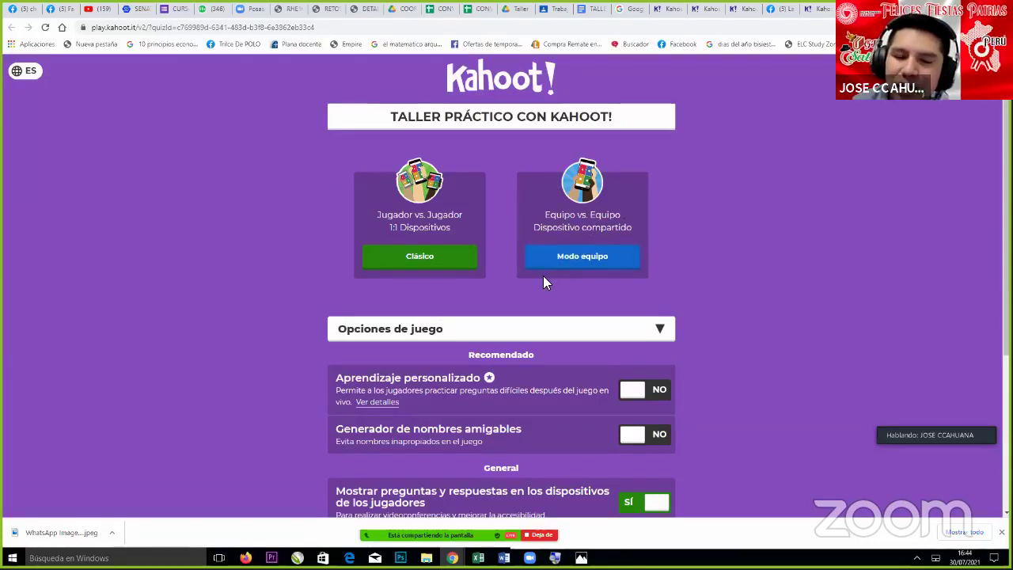
scroll(427, 248, down, 1)
scroll(428, 248, up, 1)
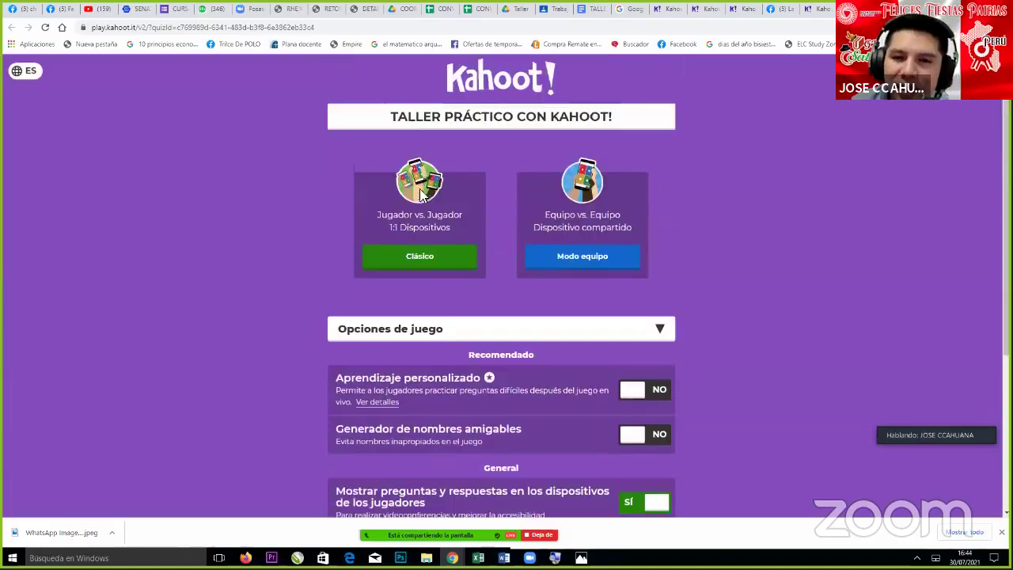
scroll(427, 249, down, 1)
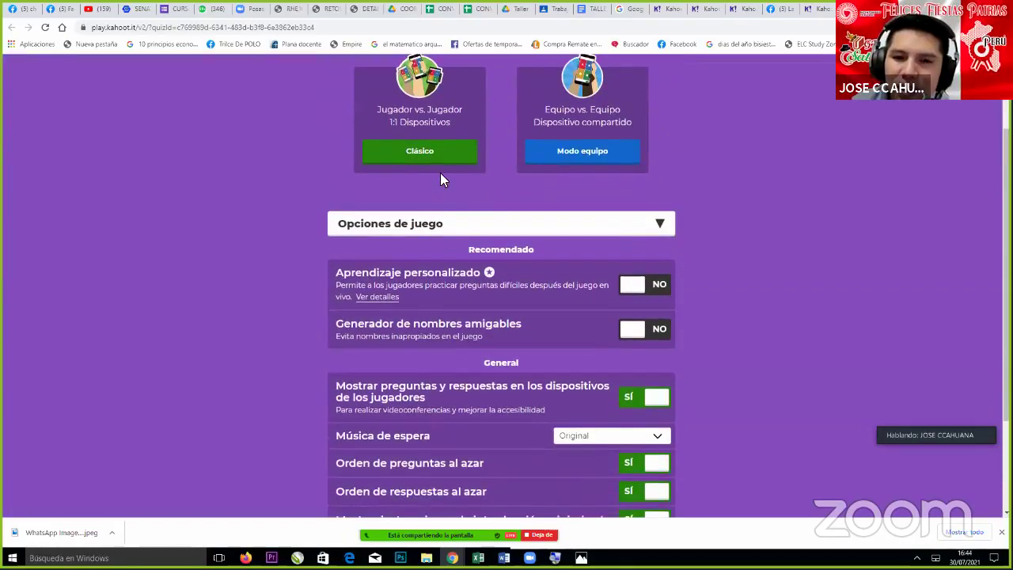
scroll(434, 198, down, 1)
scroll(516, 244, down, 1)
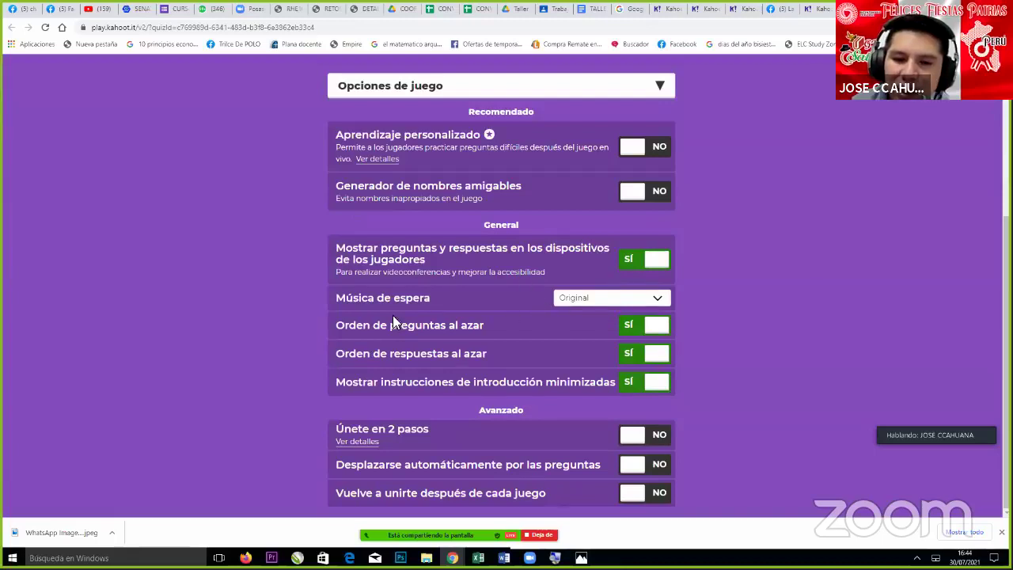
Toggle random question order and random answer order off and back on.
click(643, 328)
click(640, 330)
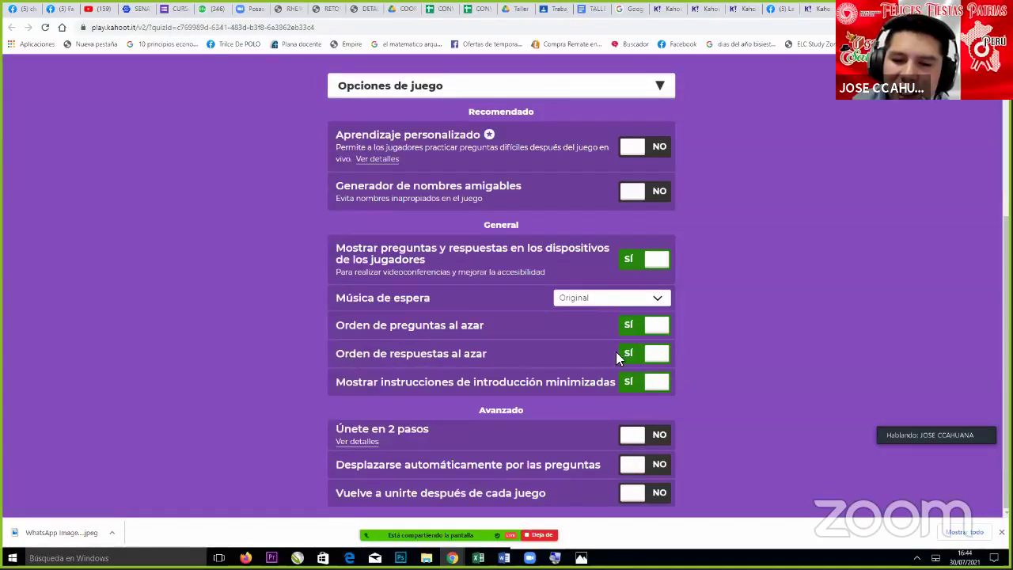
click(621, 354)
click(626, 355)
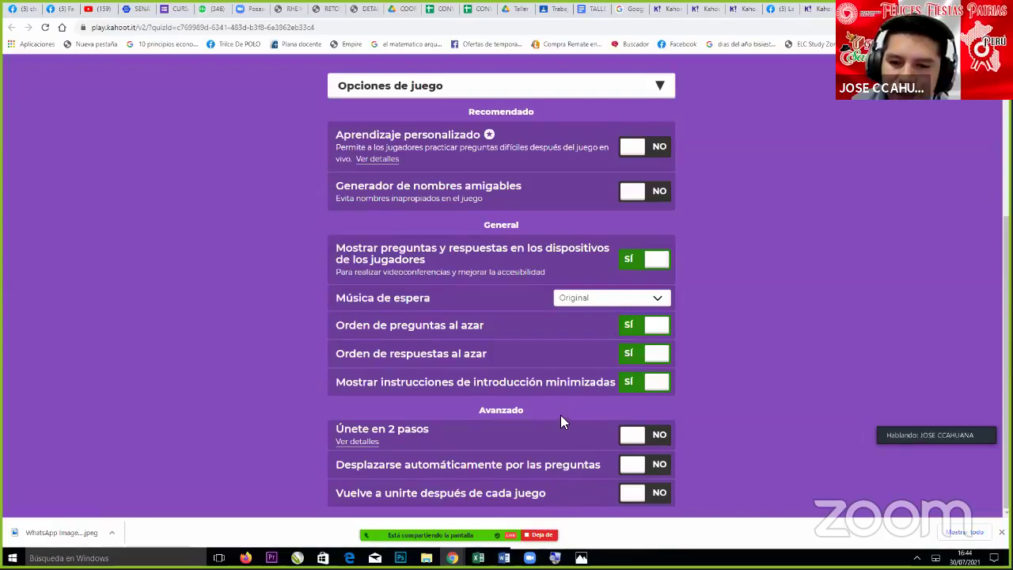
scroll(560, 415, up, 3)
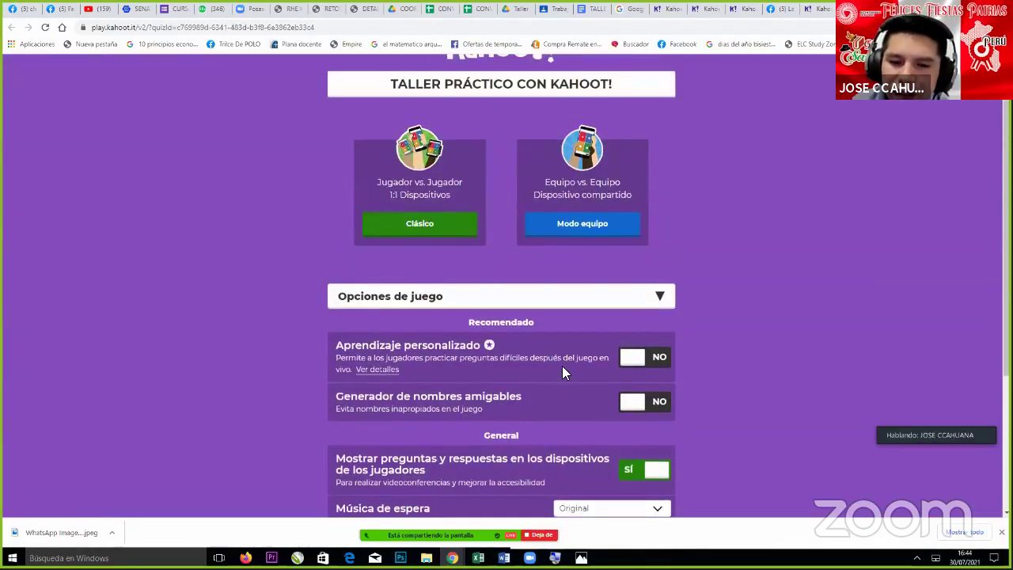
scroll(561, 365, up, 1)
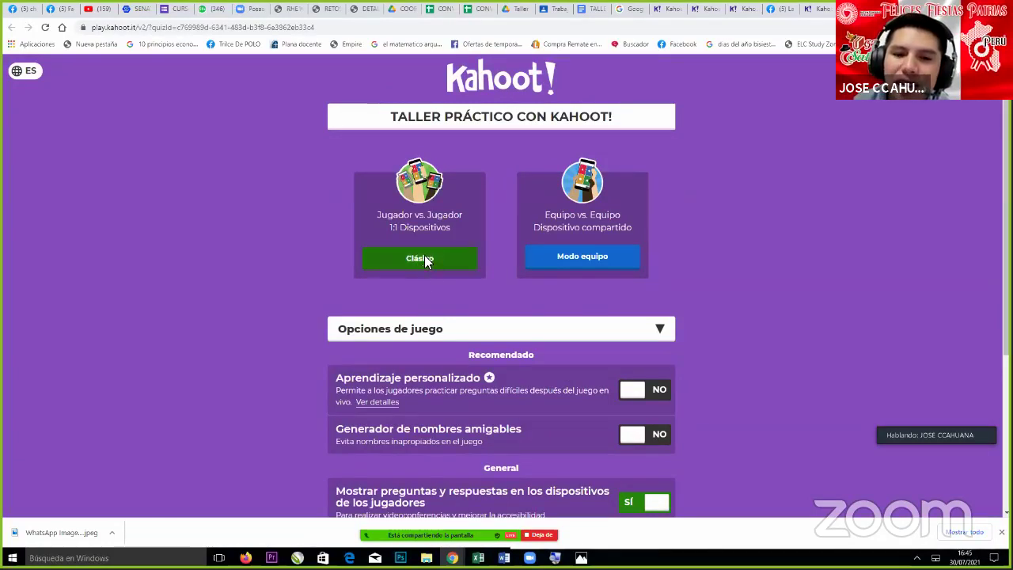
click(424, 260)
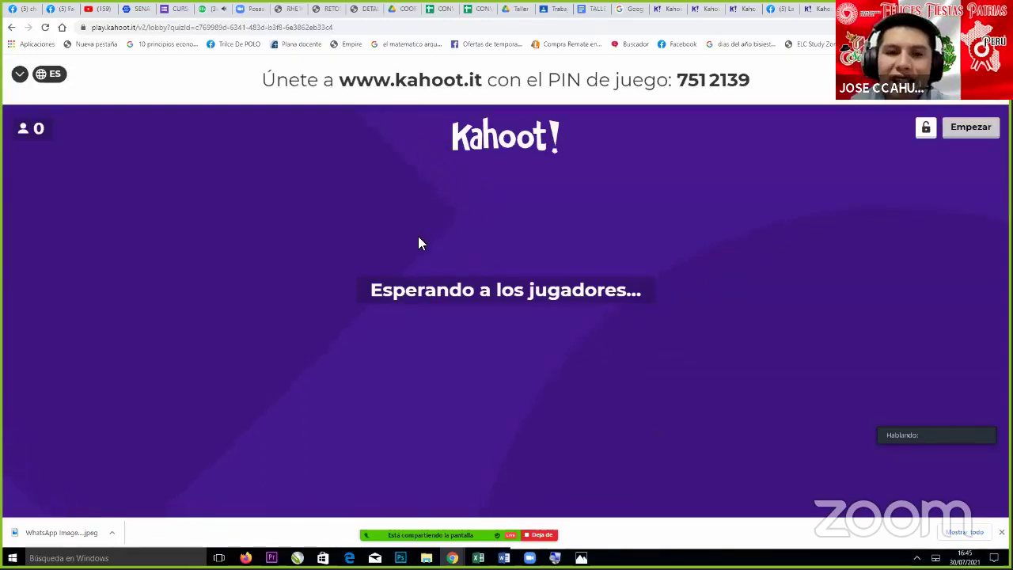
drag(395, 80, 349, 89)
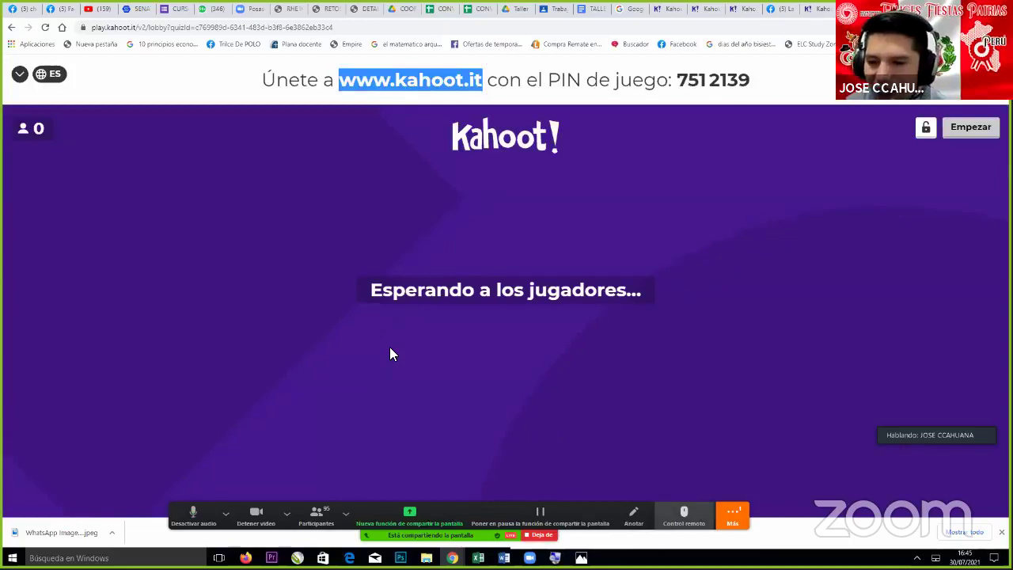
key(alt+h)
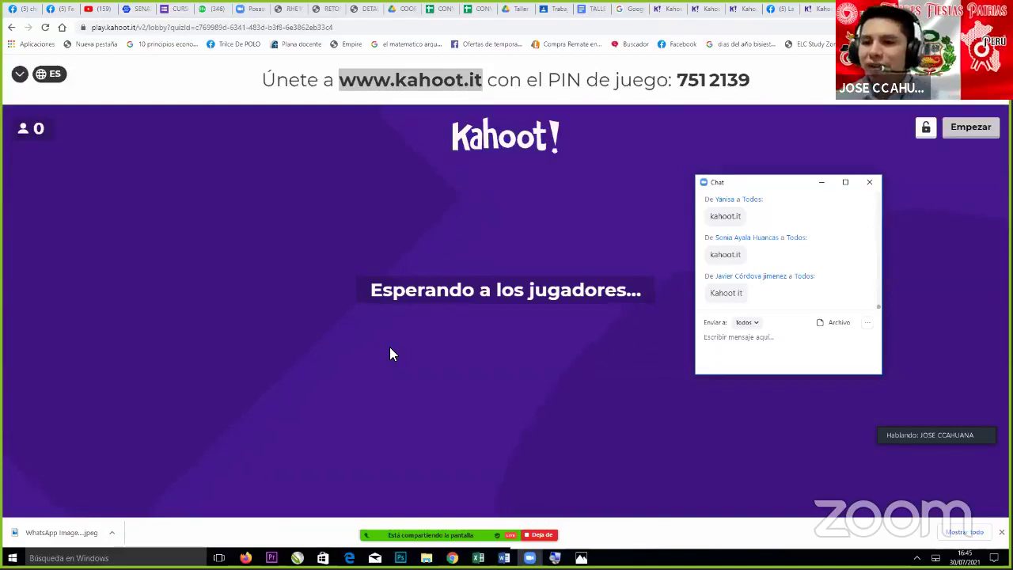
click(779, 12)
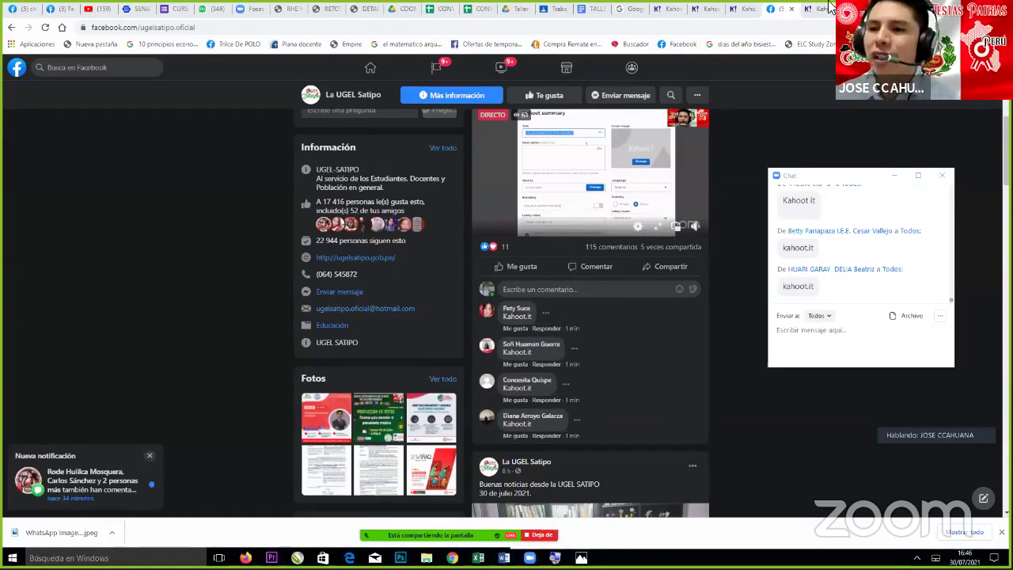
Return to the game lobby, hide the chat, and snap it beside the Play Kahoot! window.
key(ctrl+Tab)
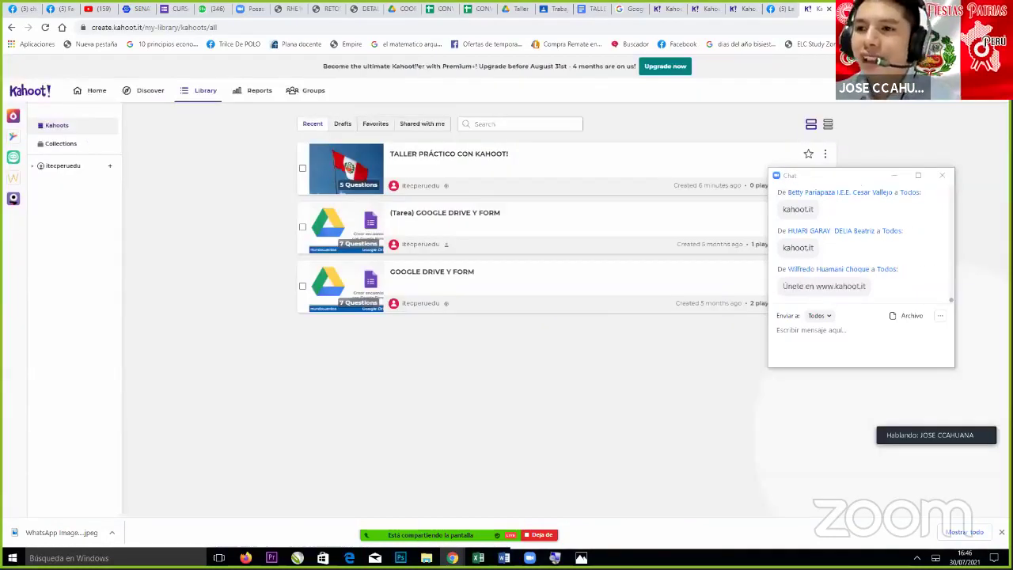
key(ctrl+Tab)
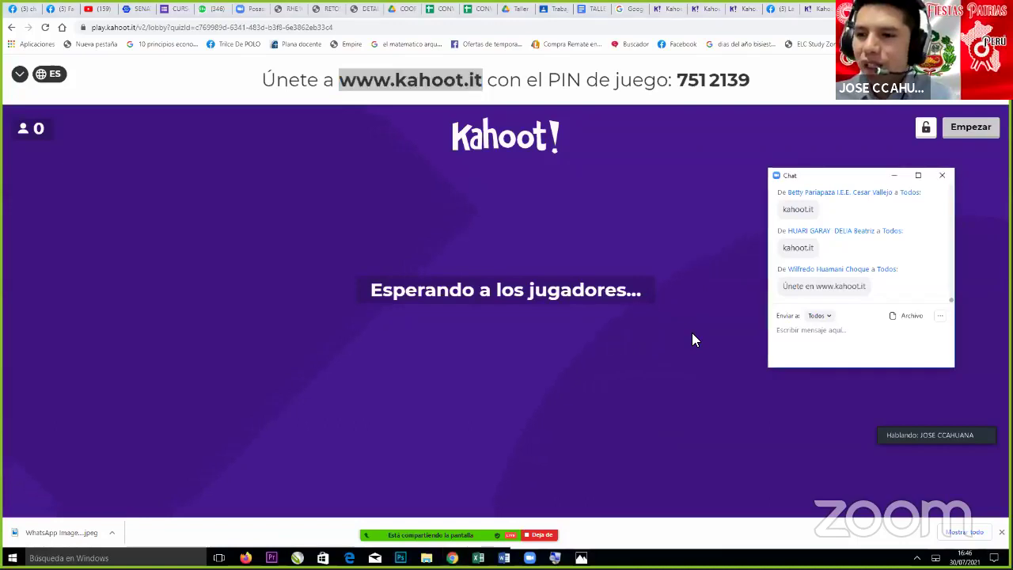
key(alt+h)
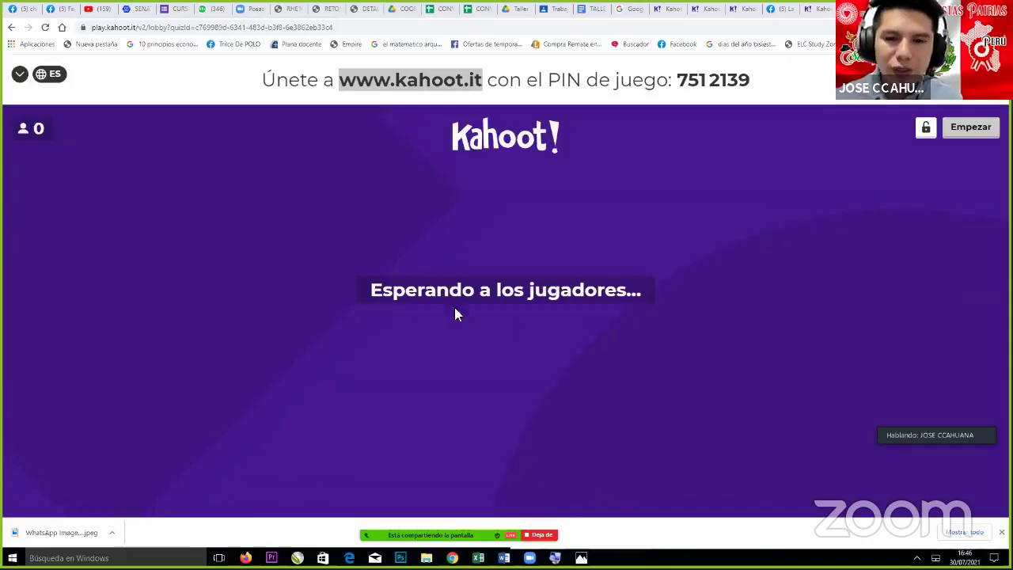
click(507, 230)
key(super+Left)
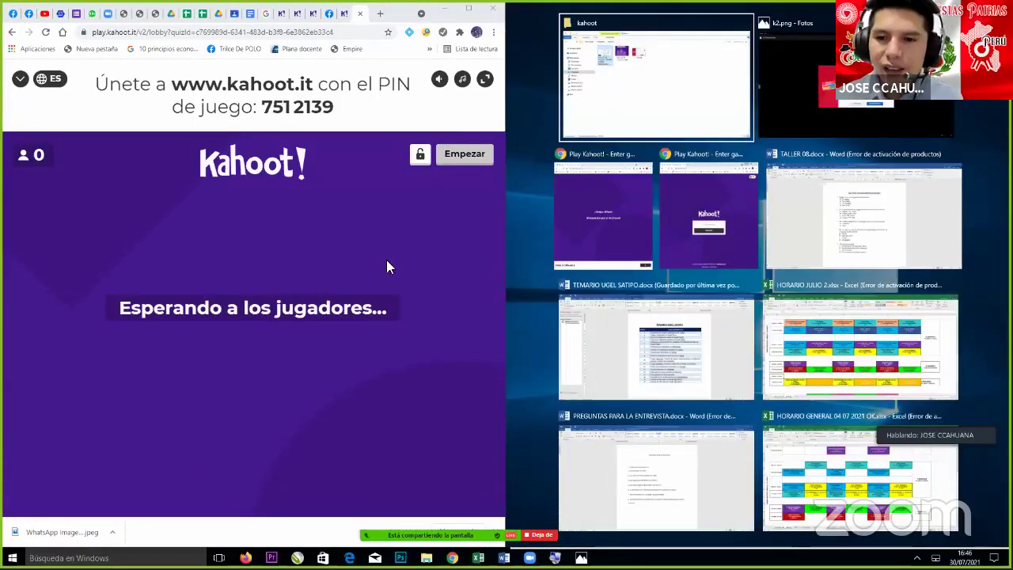
click(559, 212)
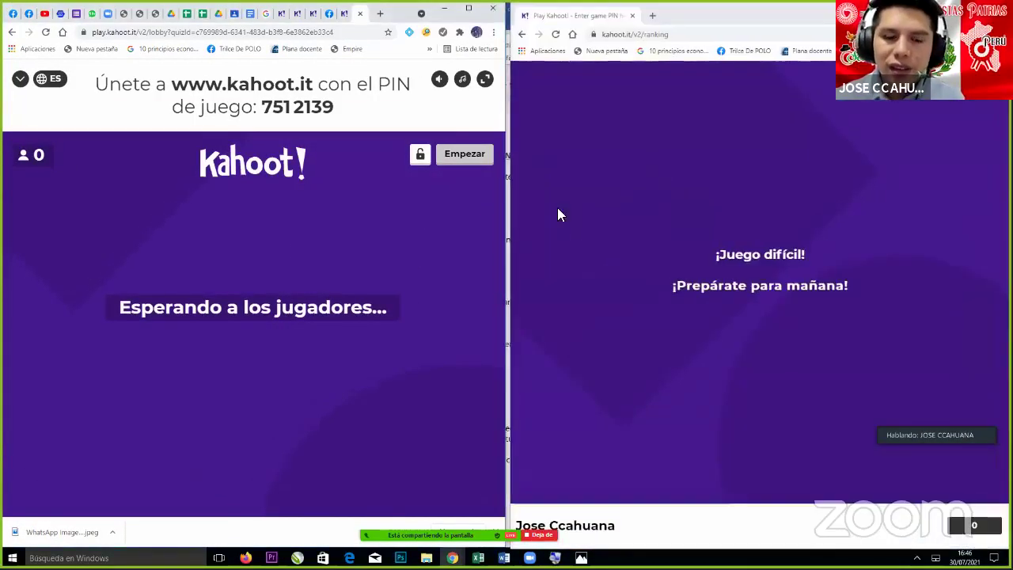
click(680, 35)
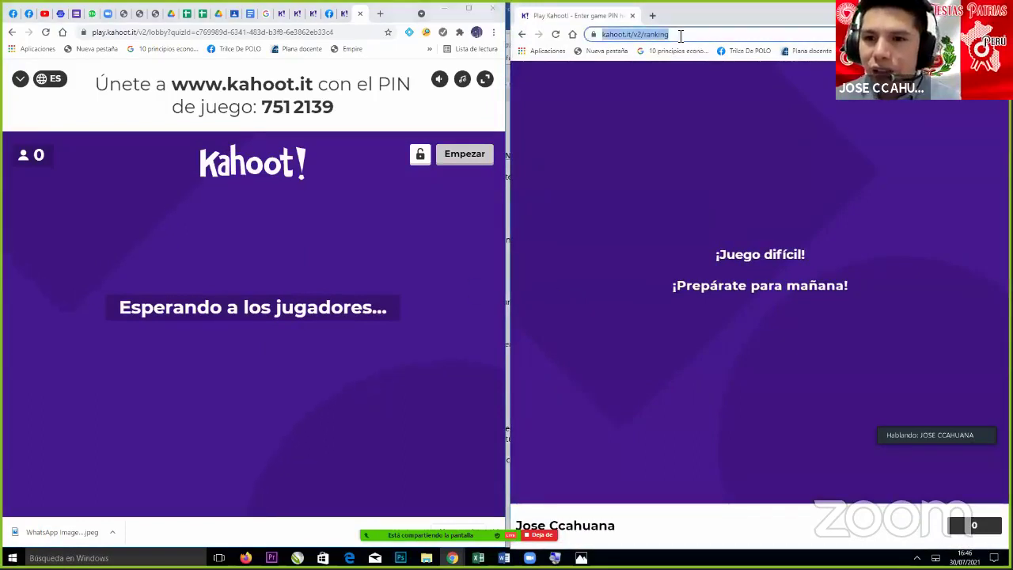
Load kahoot.it in the player window, confirming you leave the finished game page.
text(ka)
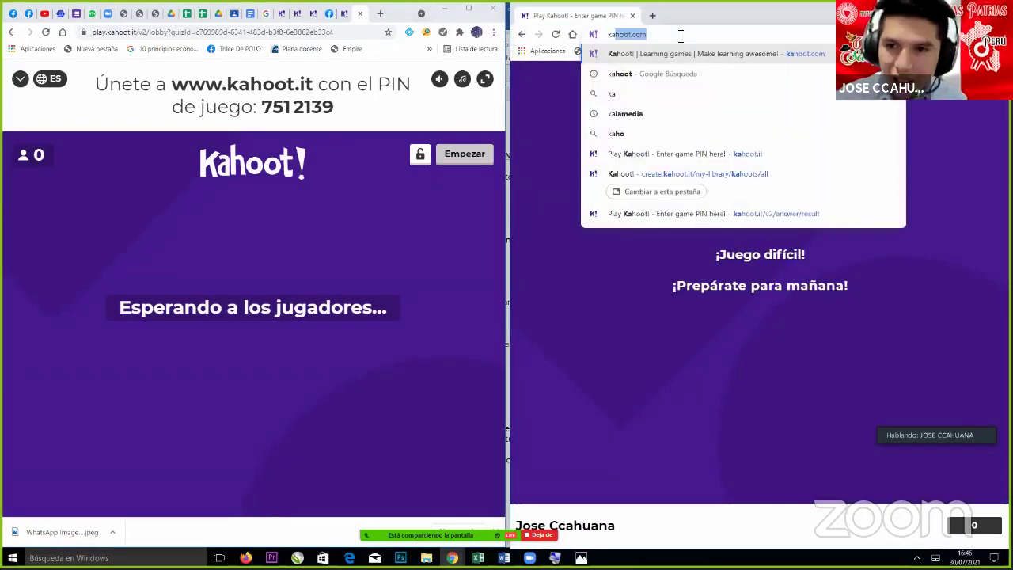
text(h)
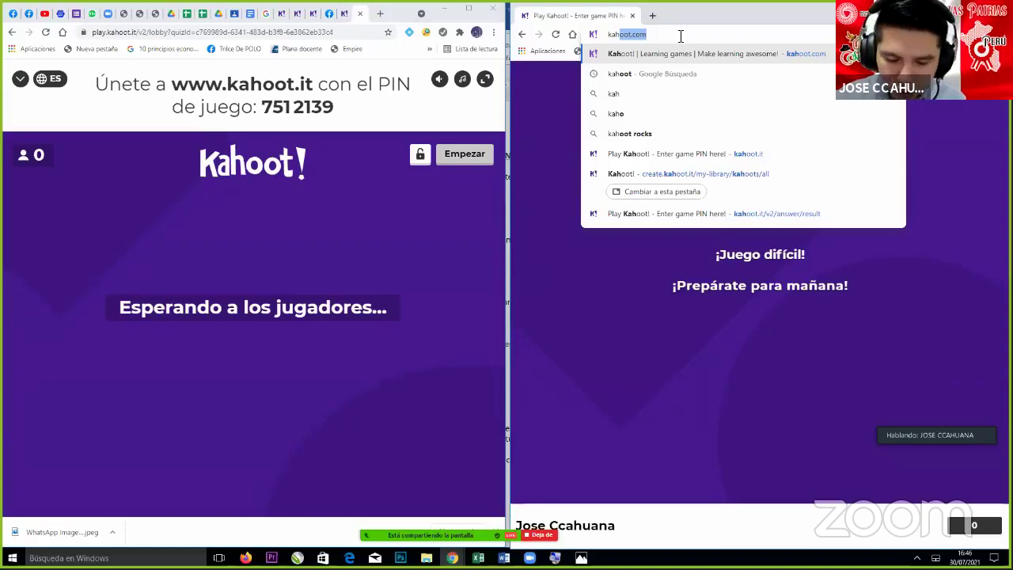
text(oot.it)
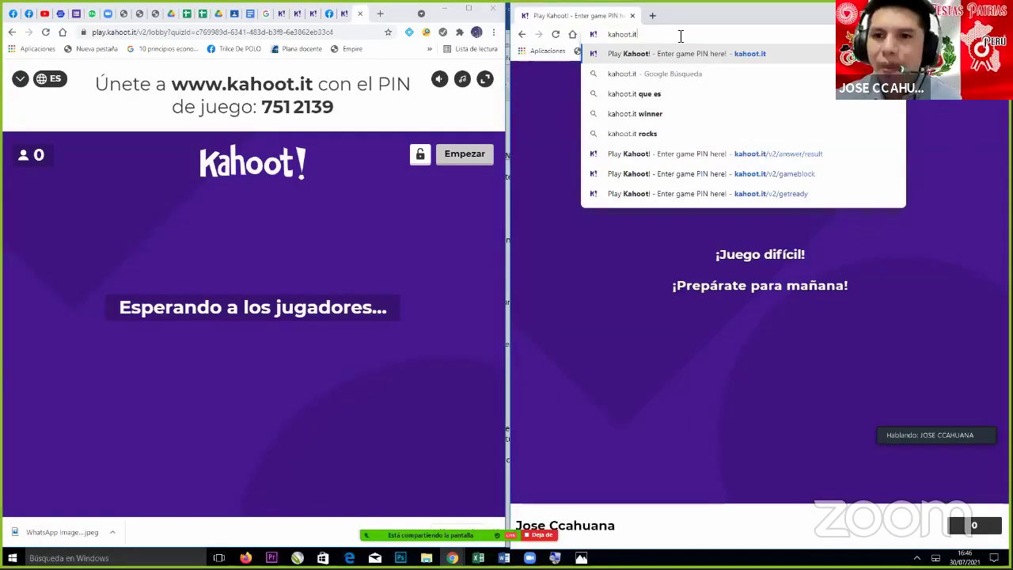
key(Return)
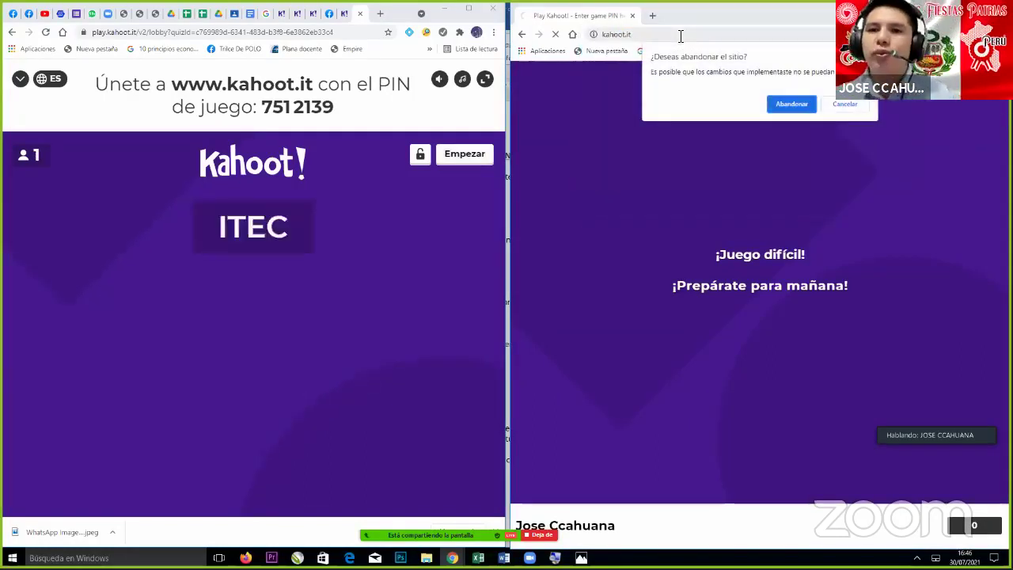
click(793, 105)
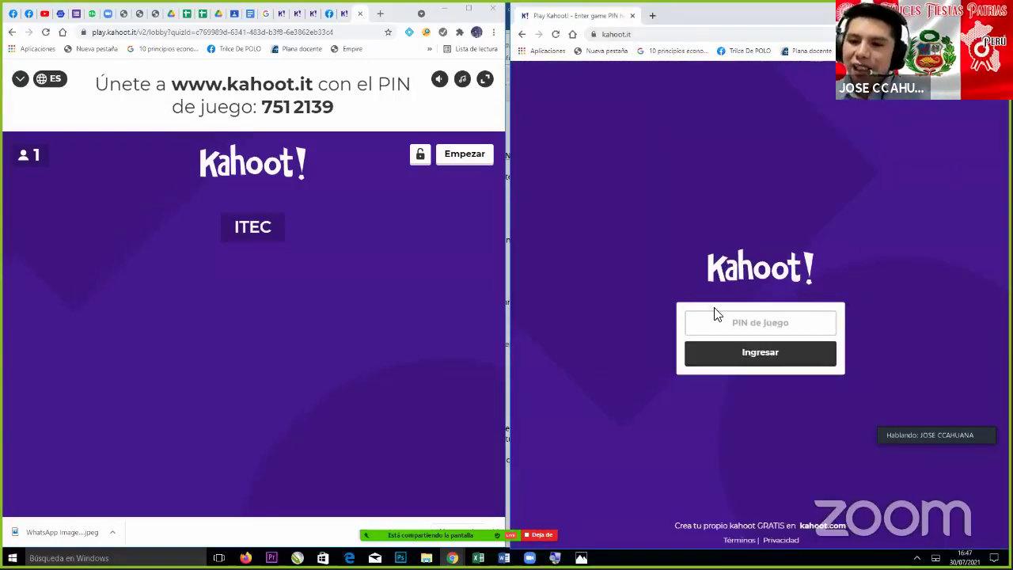
click(748, 325)
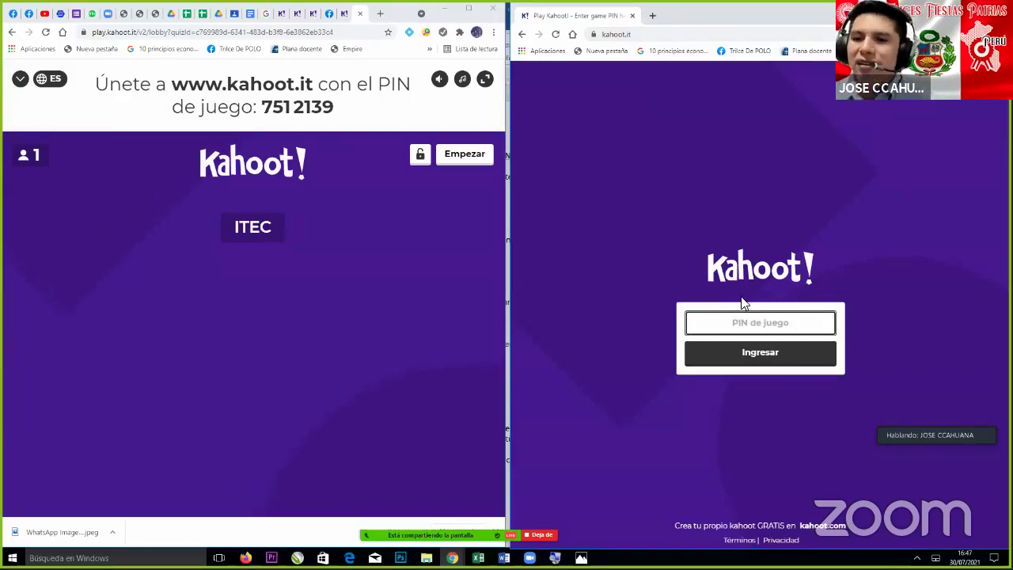
click(813, 317)
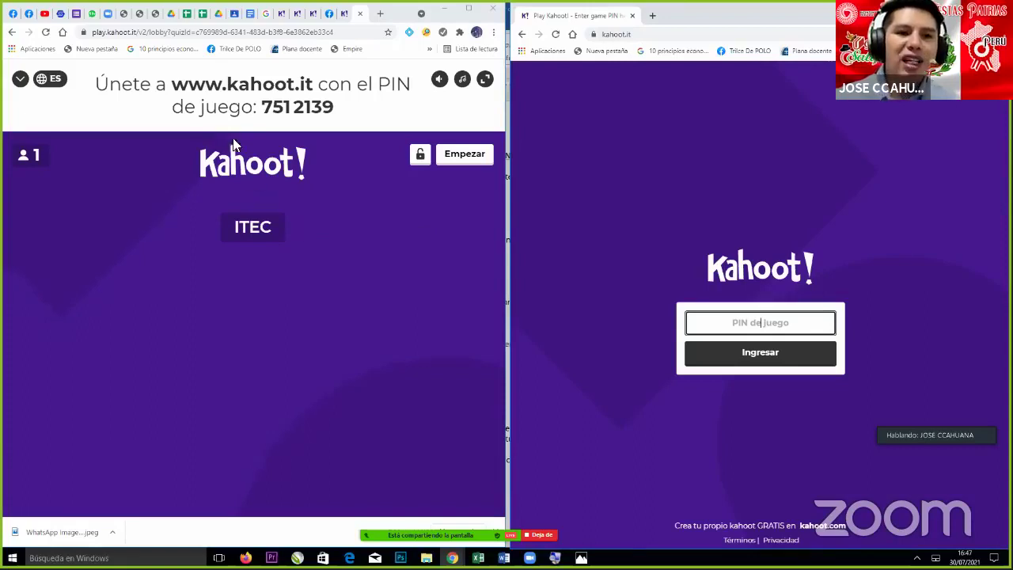
click(263, 106)
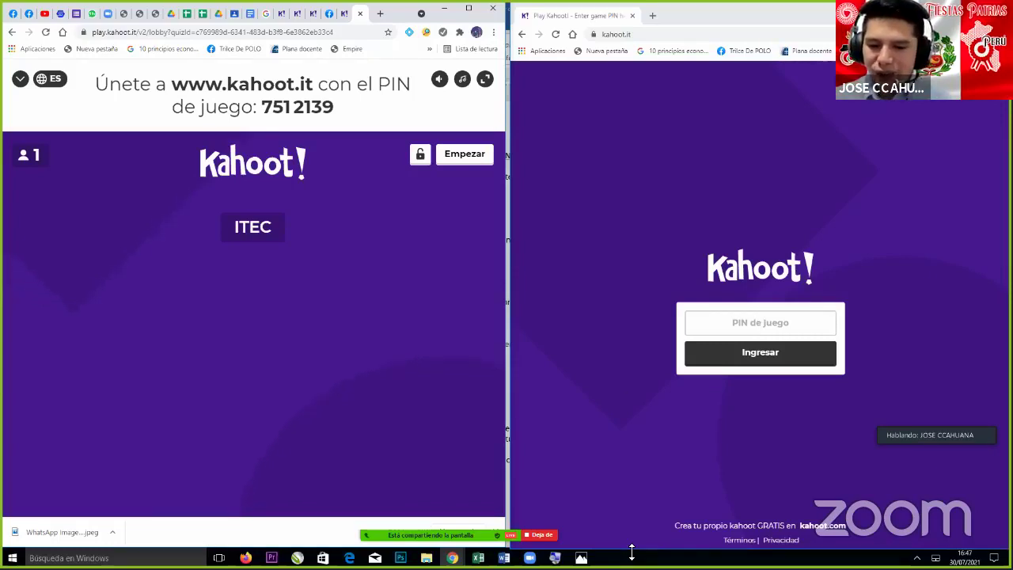
mouse_move(634, 519)
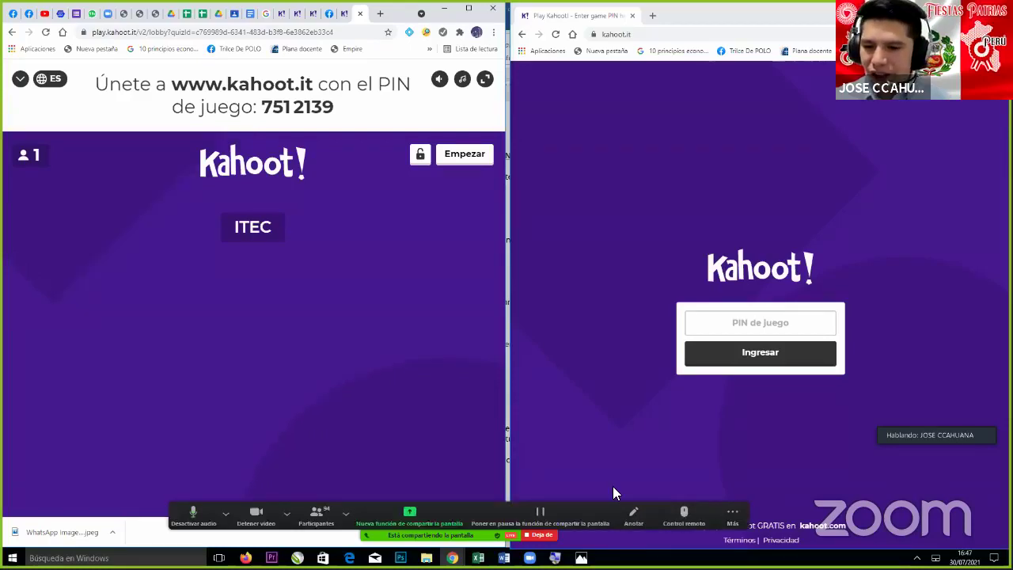
click(733, 515)
click(744, 346)
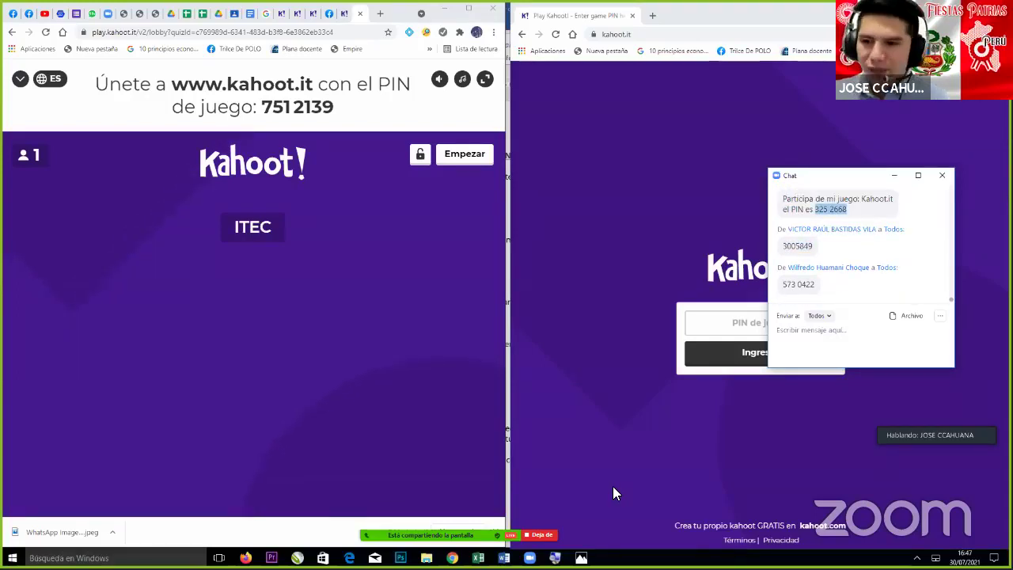
Paste game PIN 3252668 on kahoot.it, remove the stray space, and submit it.
click(655, 147)
click(716, 322)
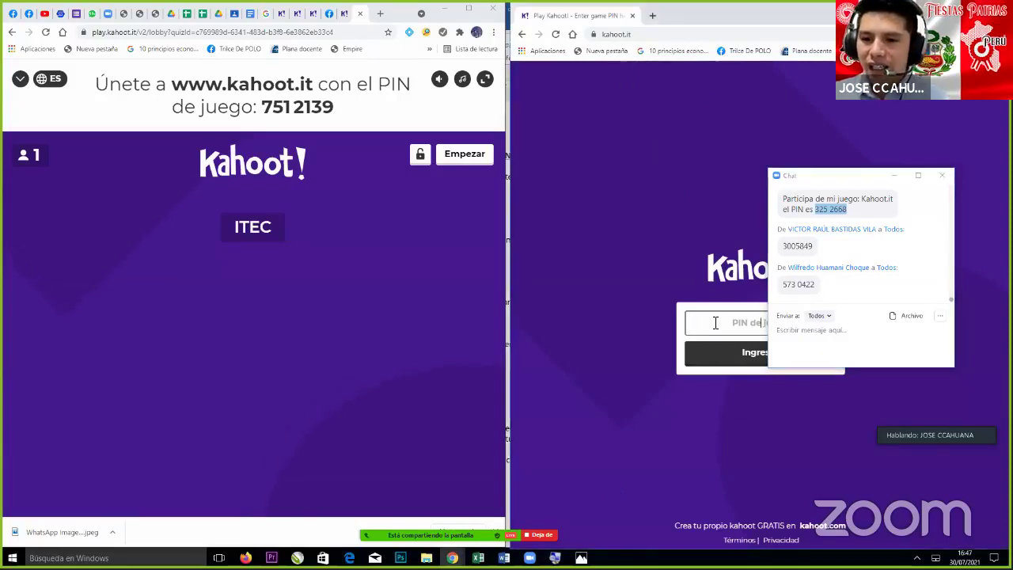
key(ctrl+v)
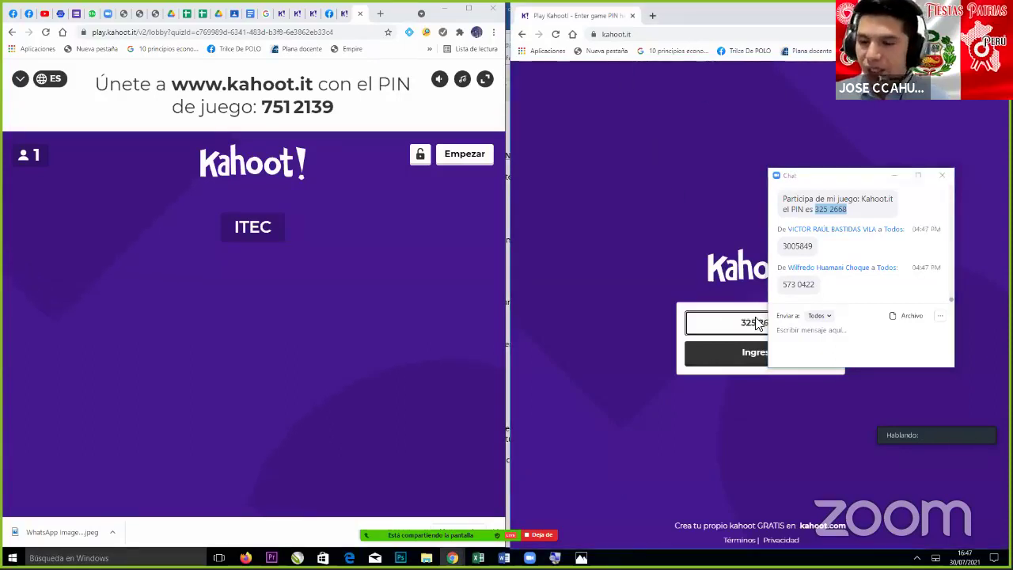
click(756, 323)
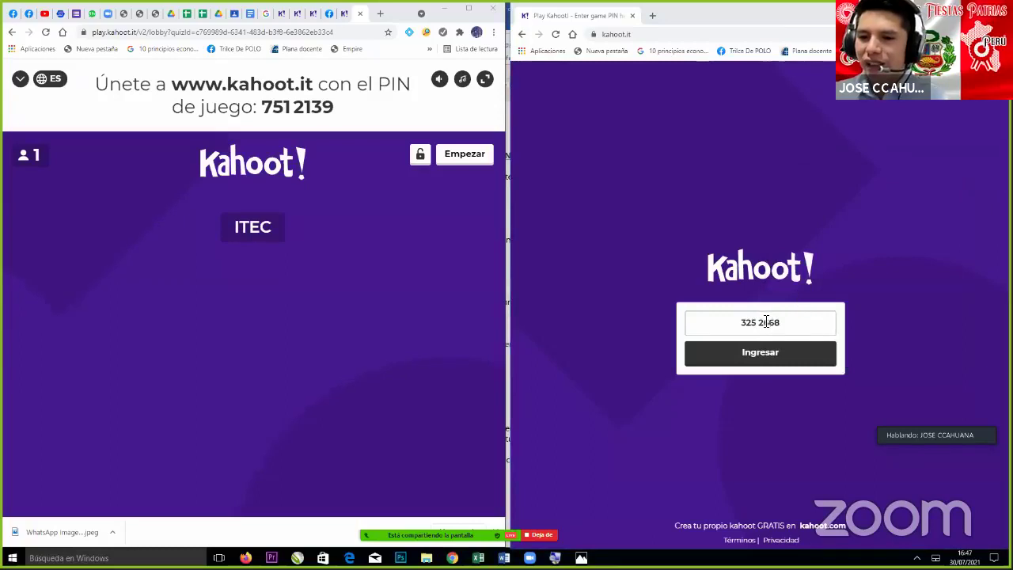
key(BackSpace)
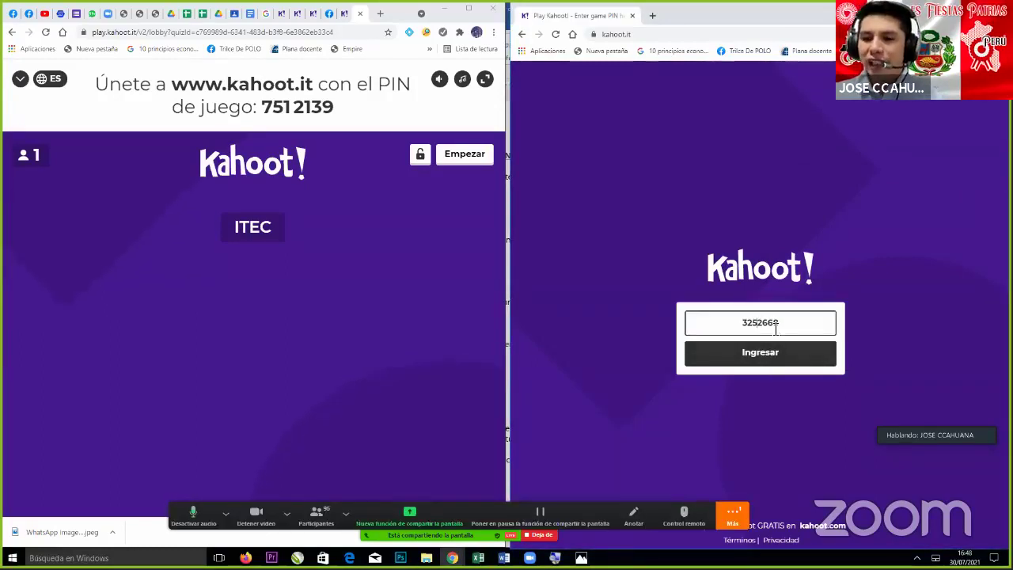
click(766, 355)
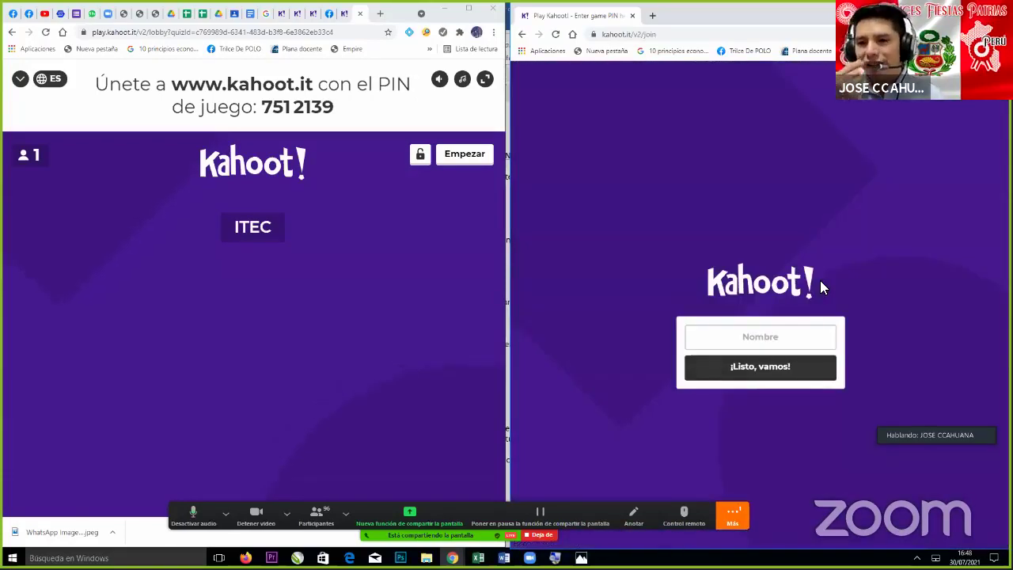
Enter the player's full name as the nickname and submit it to join.
click(756, 341)
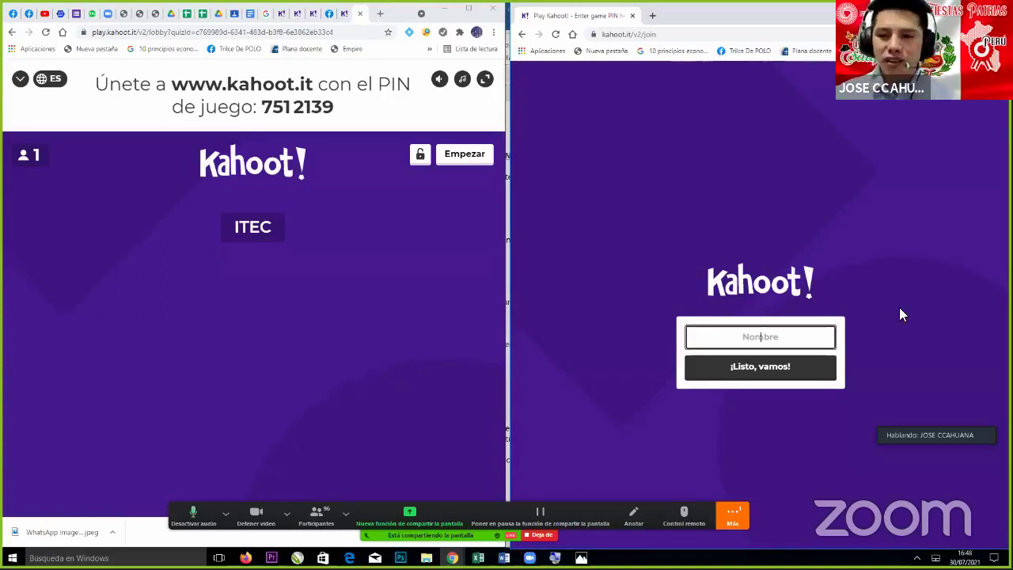
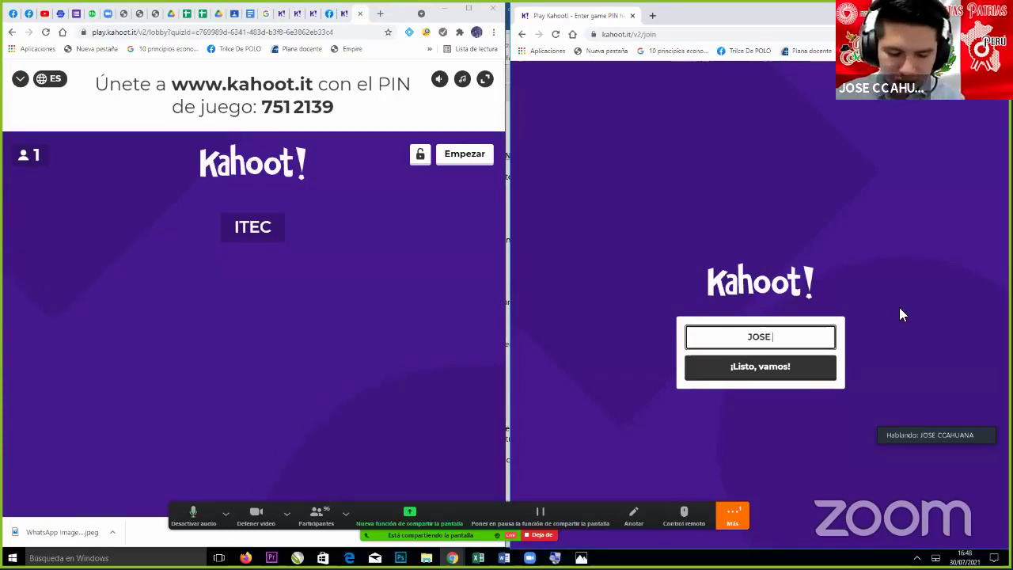
key(Return)
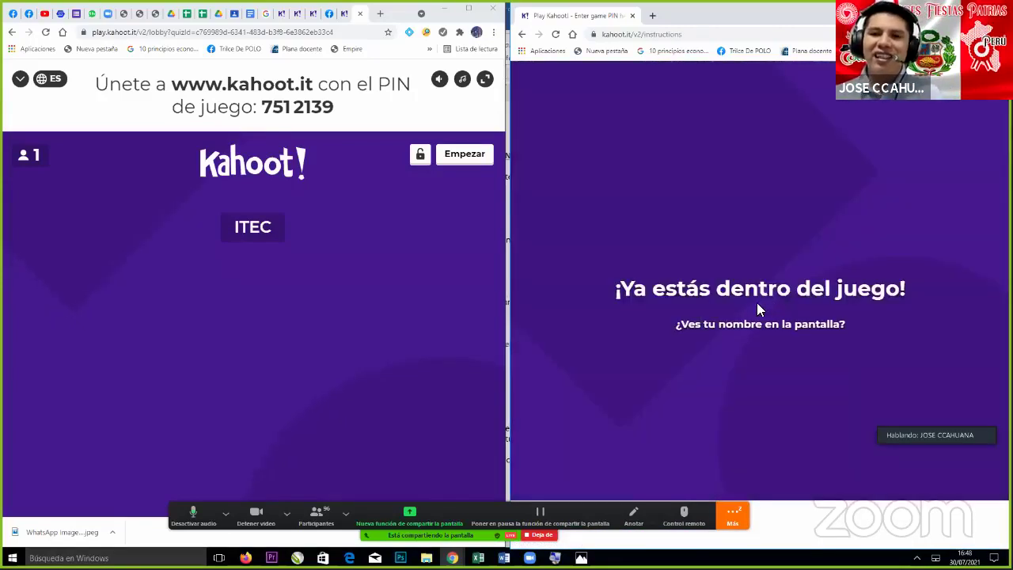
Load kahoot.it in a new Chrome tab, correcting the mistyped address.
click(651, 16)
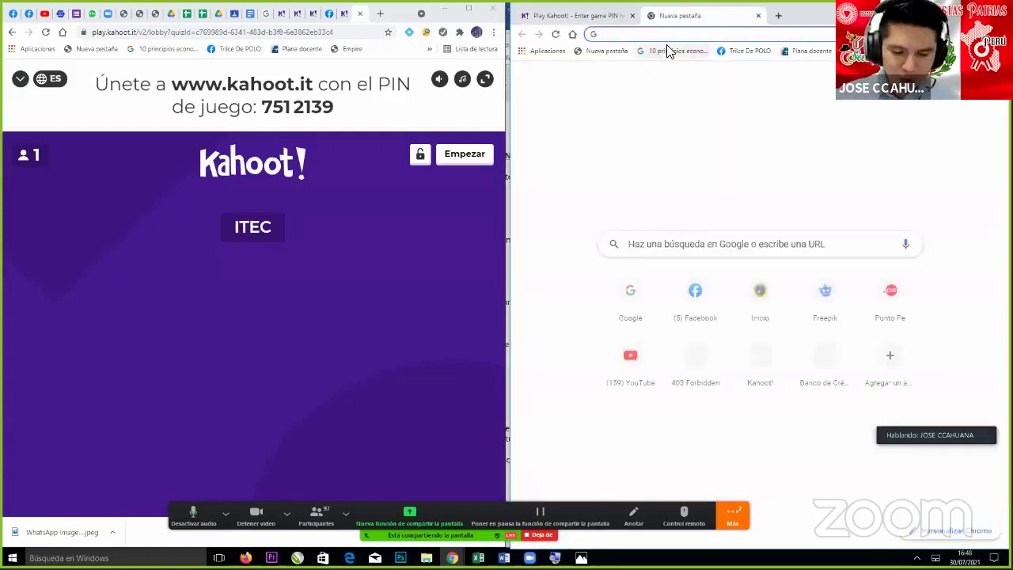
text(H)
key(BackSpace)
key(BackSpace)
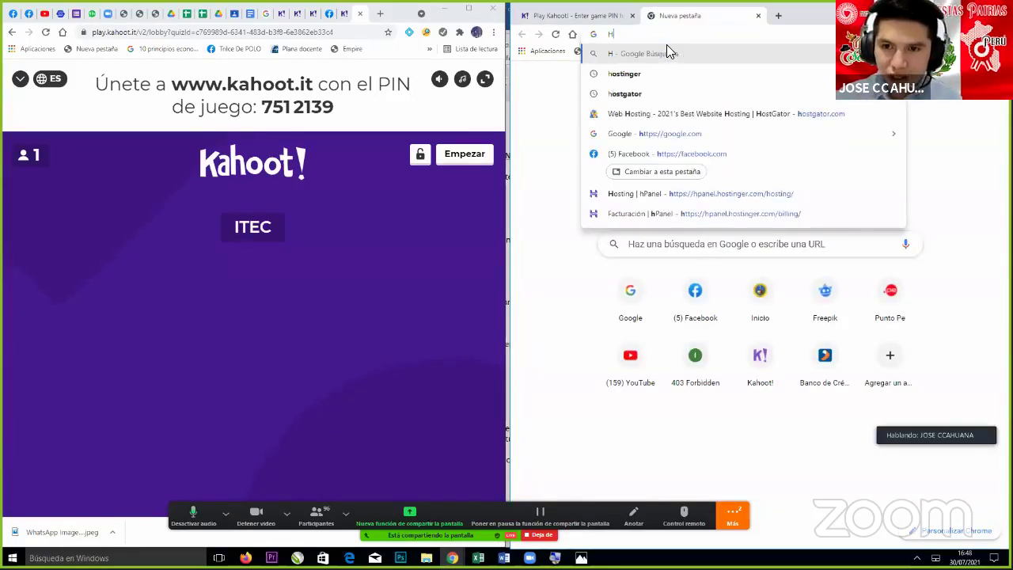
key(Escape)
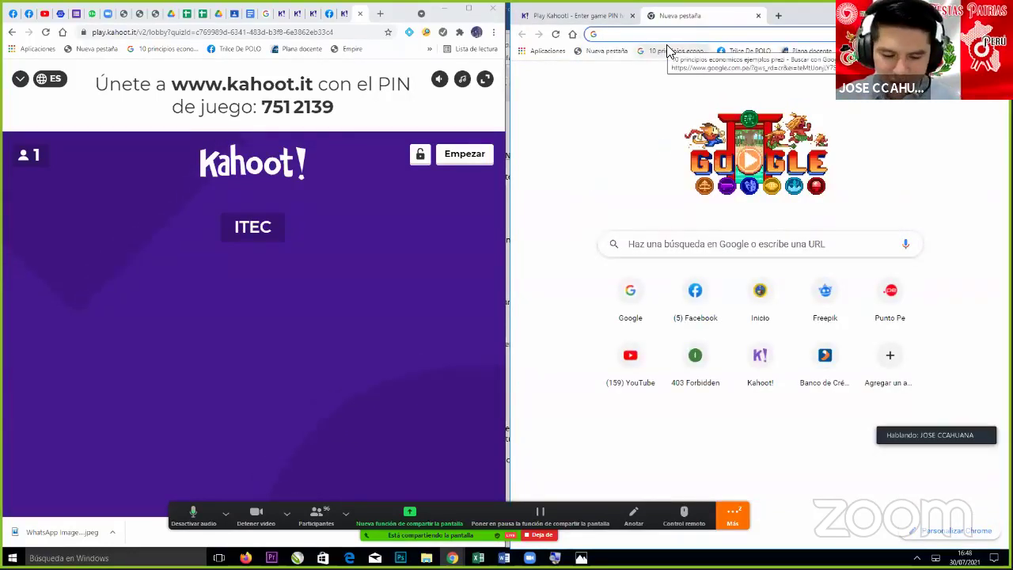
text(KAH)
key(Return)
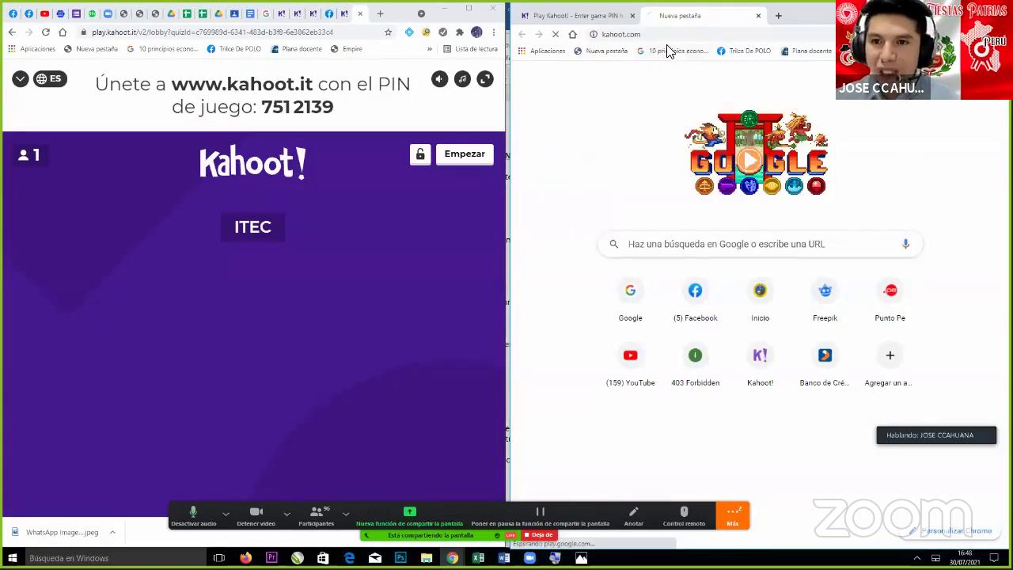
click(670, 34)
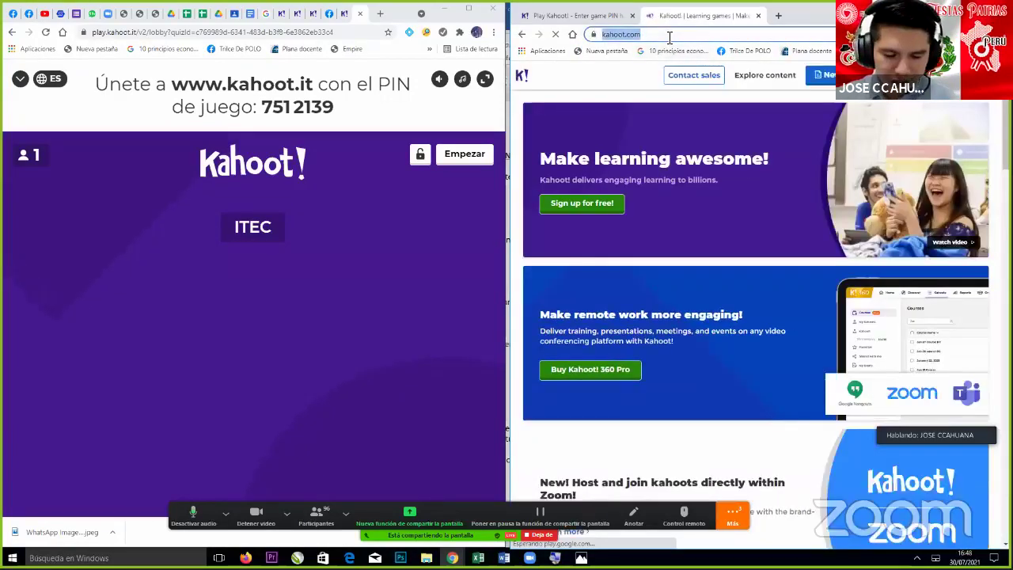
text(KA)
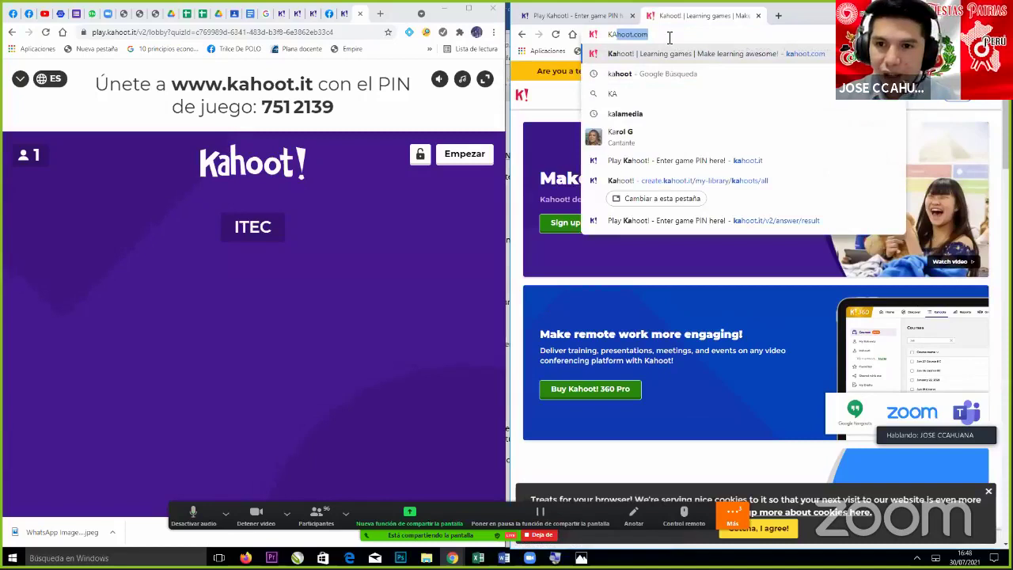
text(hoot.IT)
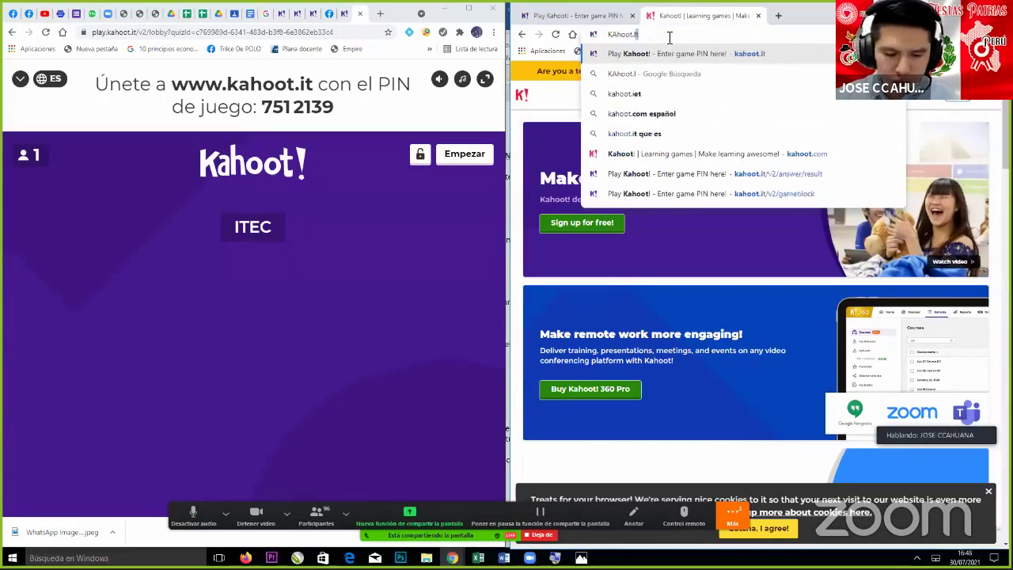
key(Return)
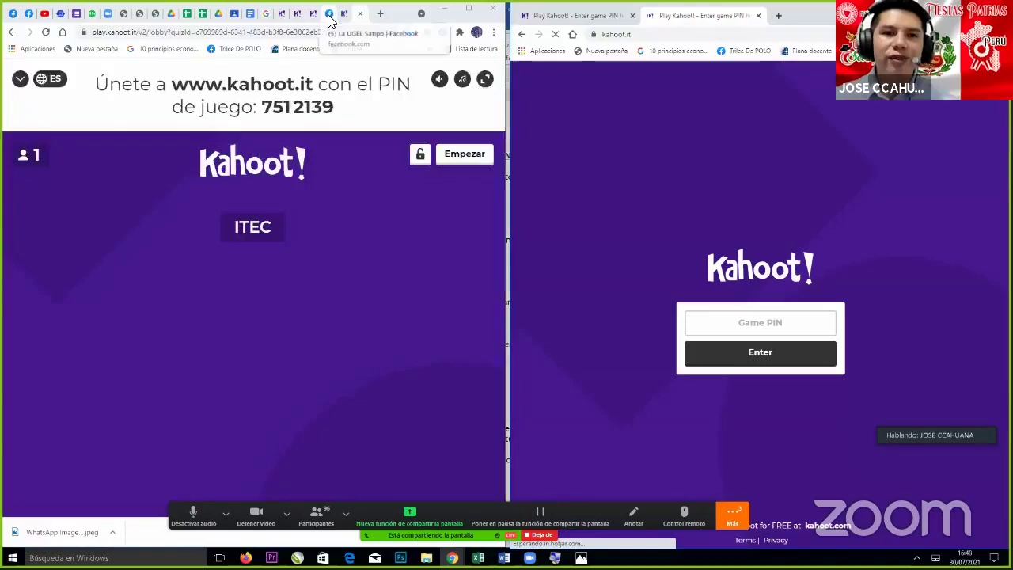
Scroll the Facebook live post's comments and select the game PIN a viewer posted.
click(328, 13)
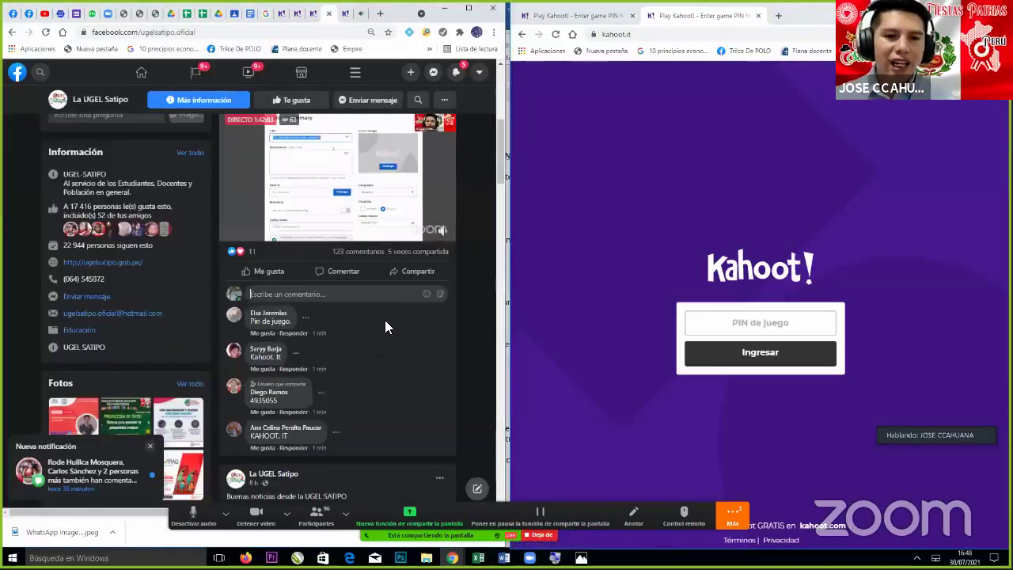
scroll(269, 375, up, 1)
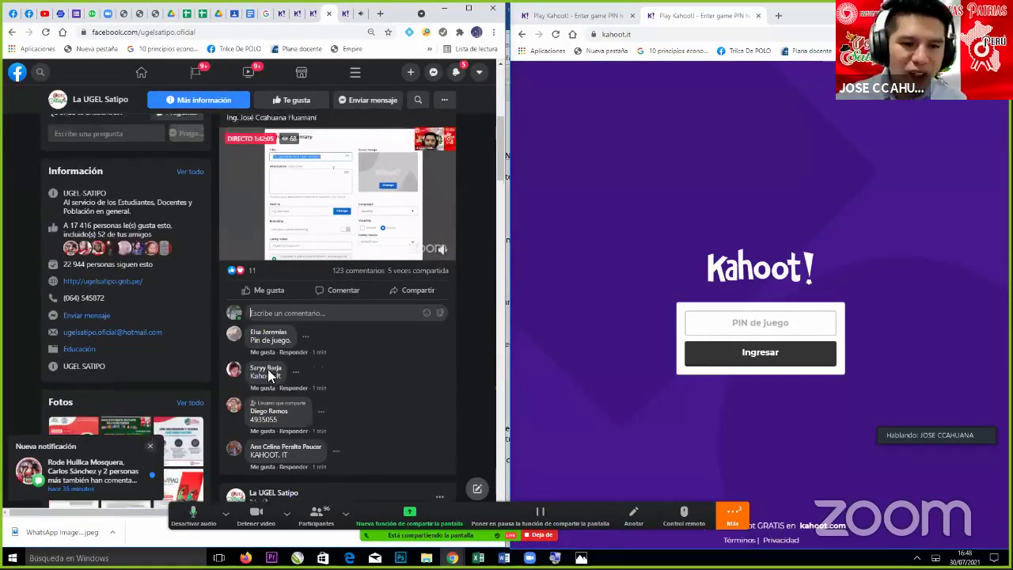
scroll(338, 388, up, 1)
scroll(343, 384, down, 2)
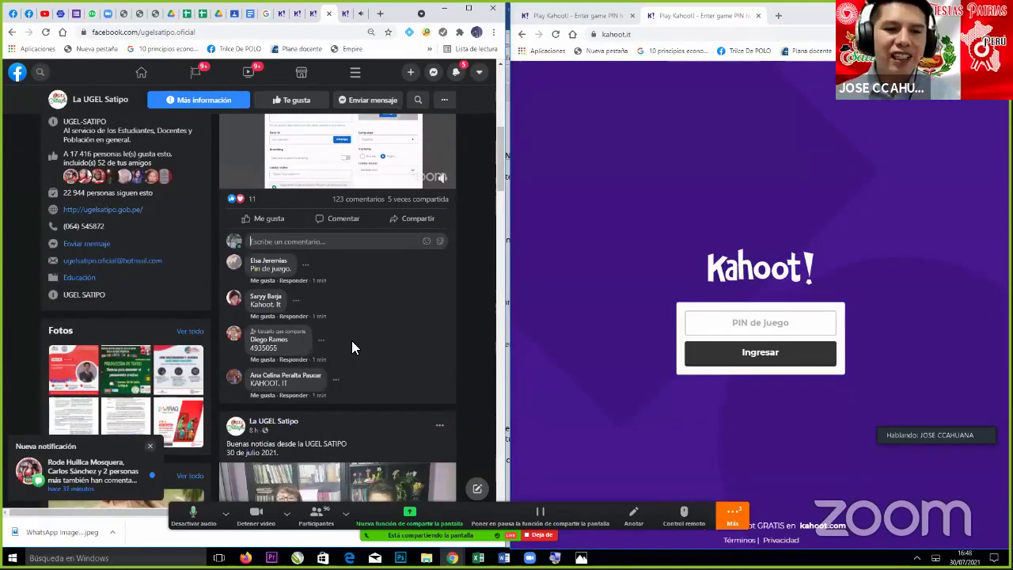
scroll(346, 341, up, 1)
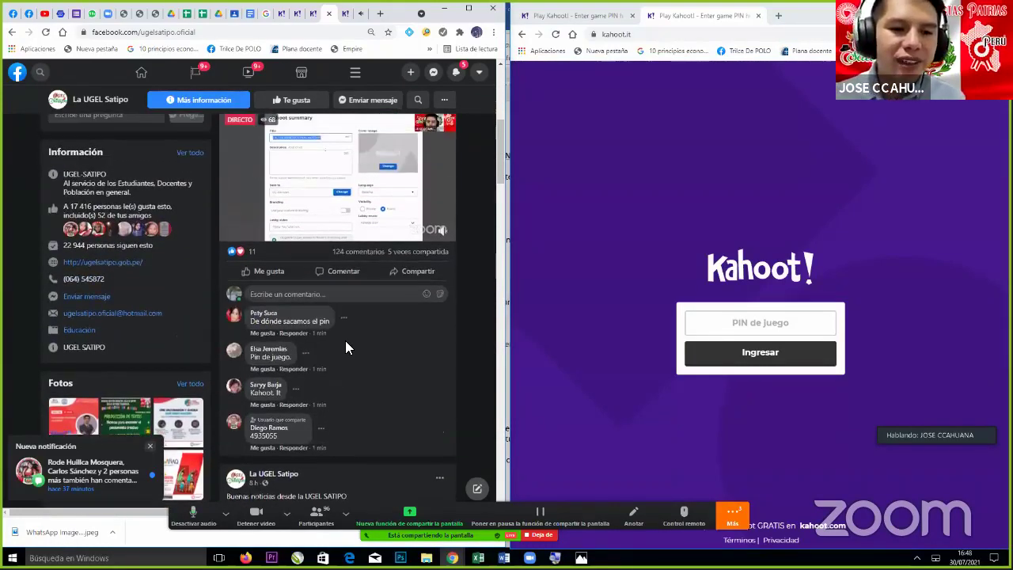
scroll(366, 335, up, 5)
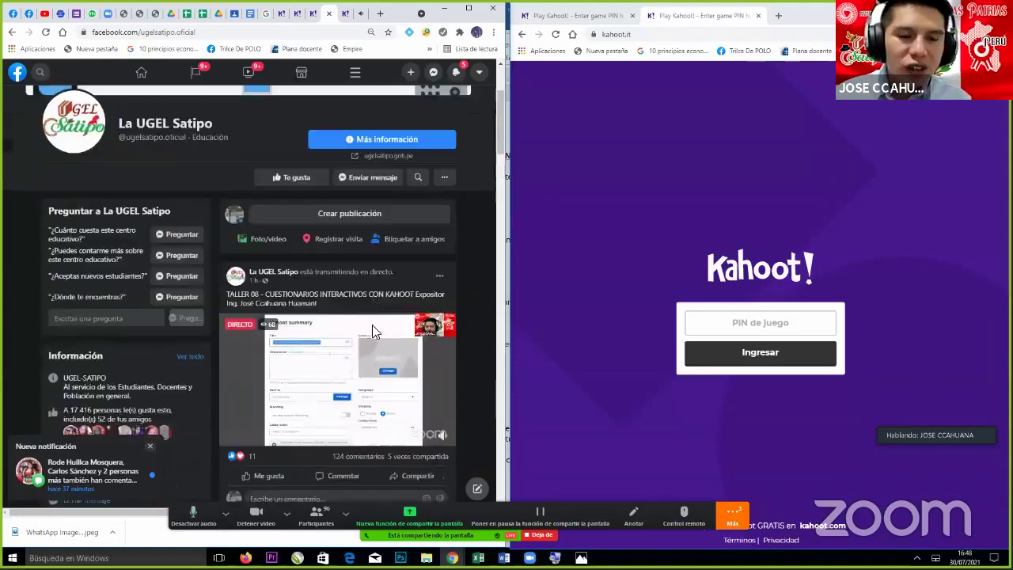
scroll(370, 294, down, 3)
scroll(375, 291, down, 3)
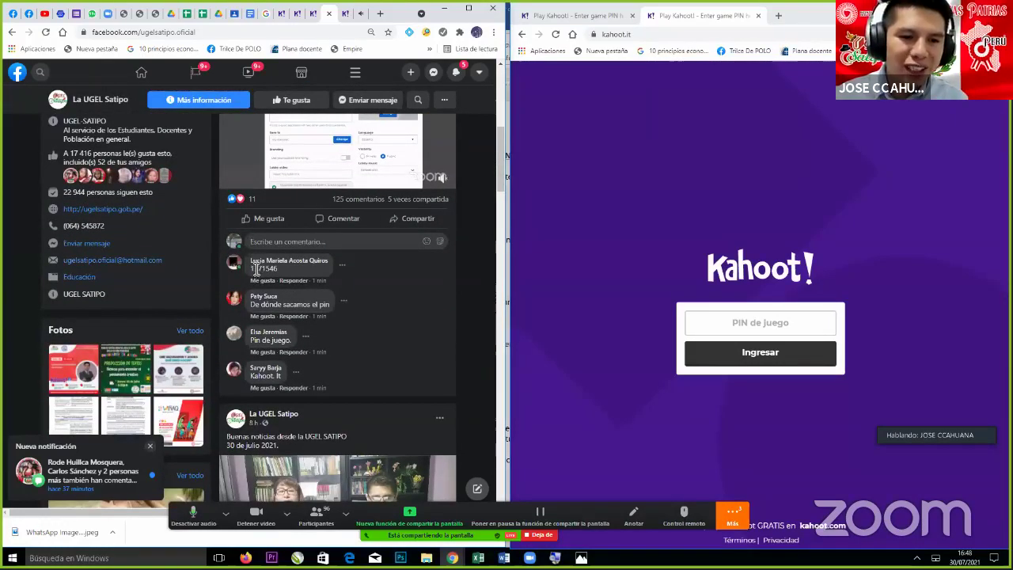
drag(254, 269, 276, 272)
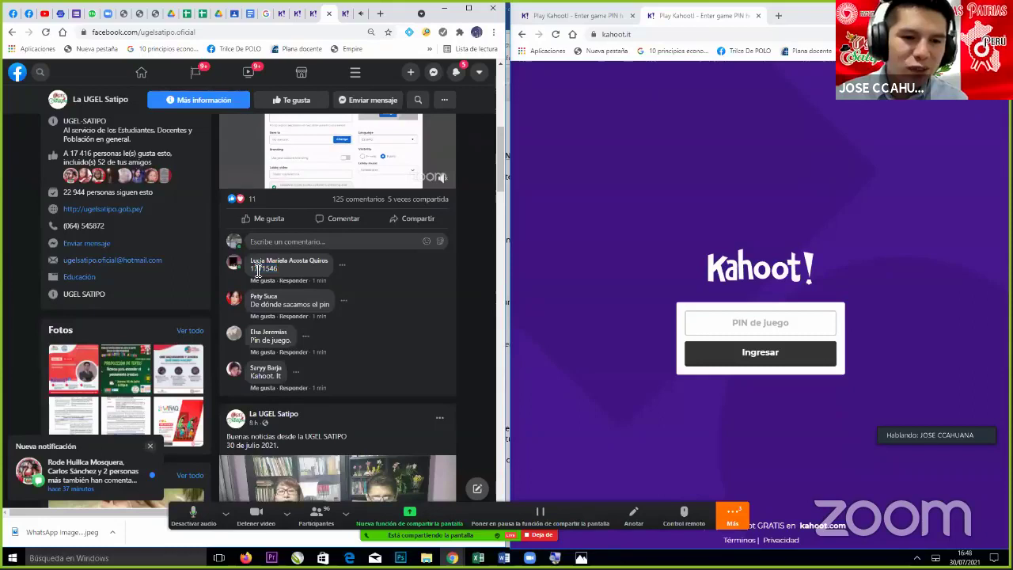
double_click(276, 267)
key(ctrl+c)
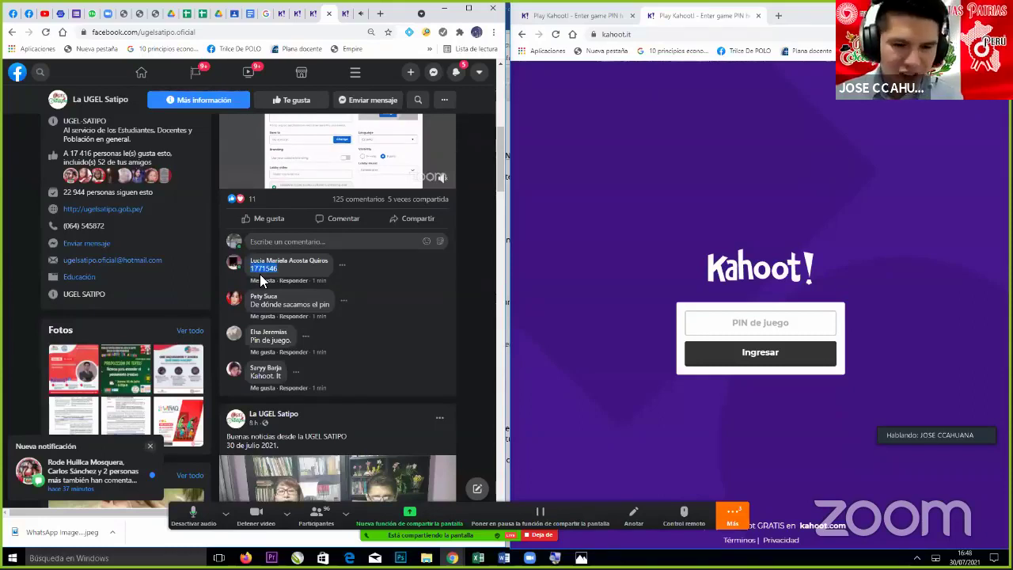
Join the game with the pasted PIN and the short nickname 'JC'.
click(816, 326)
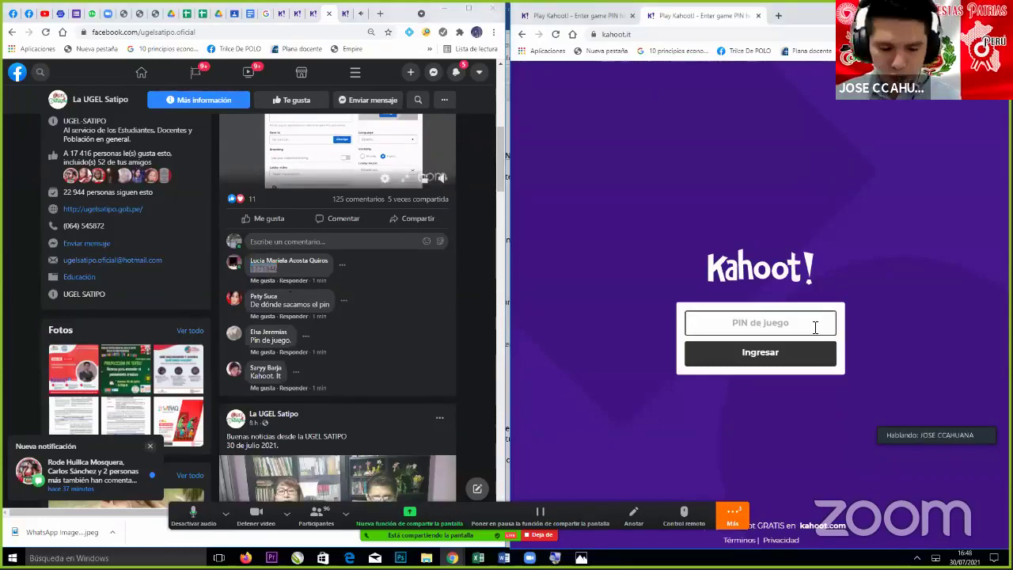
key(ctrl+v)
click(779, 356)
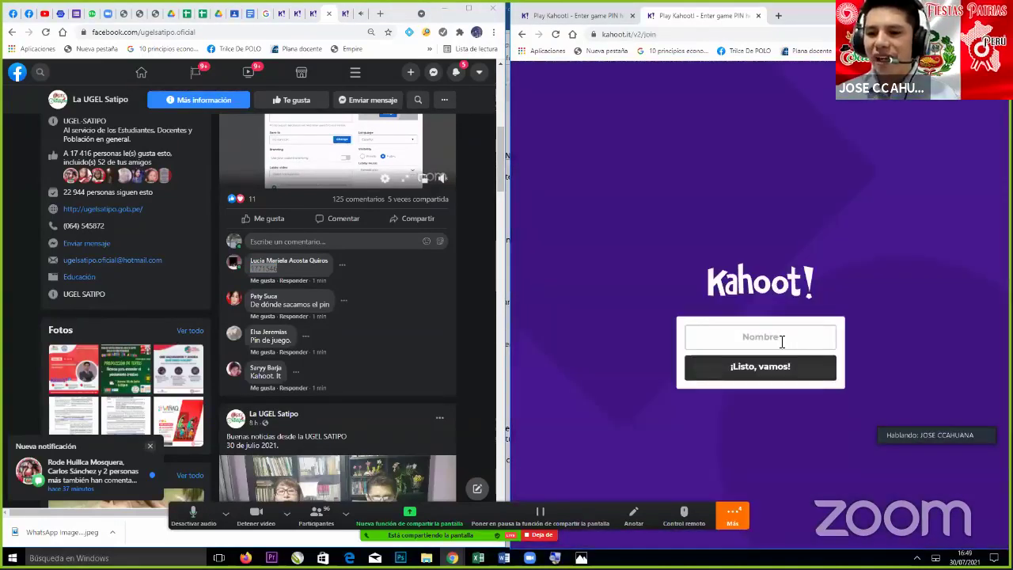
click(782, 342)
text(jo)
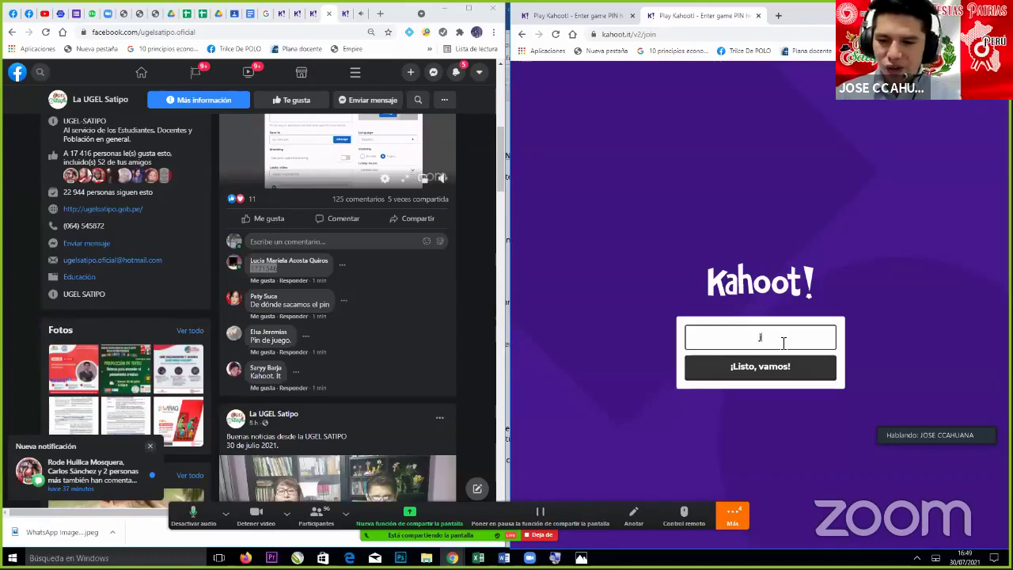
key(BackSpace)
text(jos)
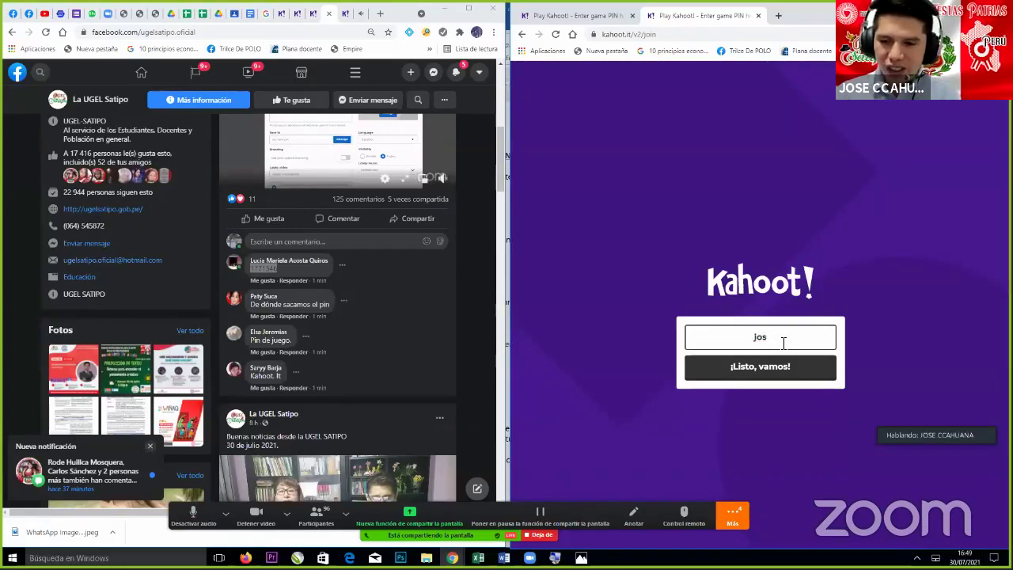
key(BackSpace)
key(BackSpace)
key(BackSpace)
text(JC)
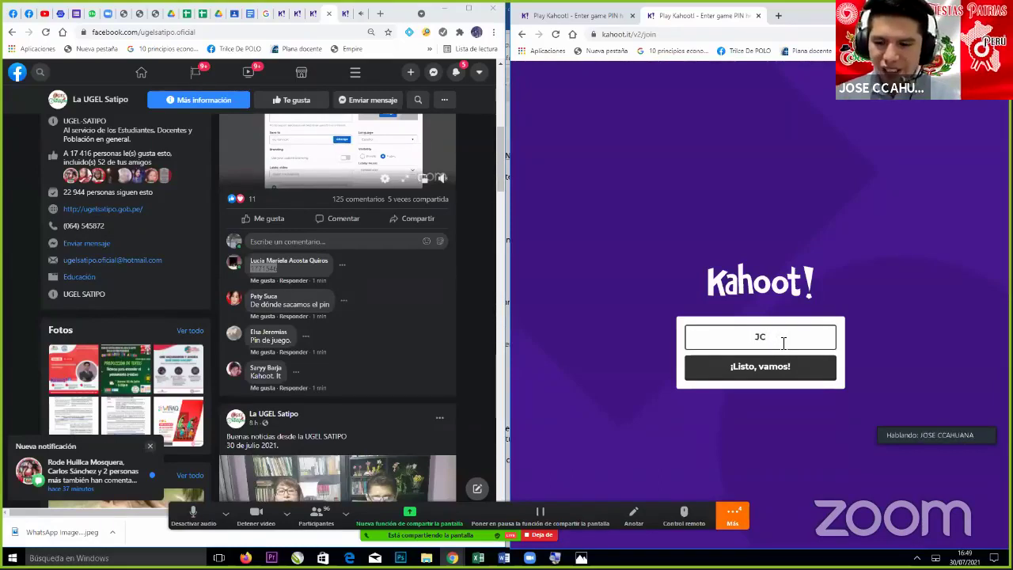
click(776, 370)
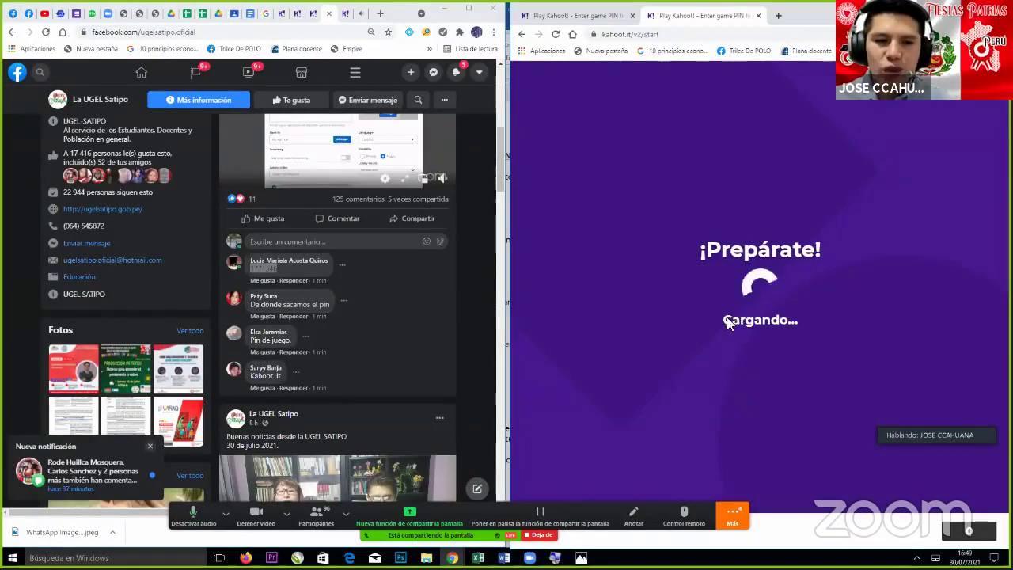
Check both players' game views, then go to the Kahoot library.
click(572, 16)
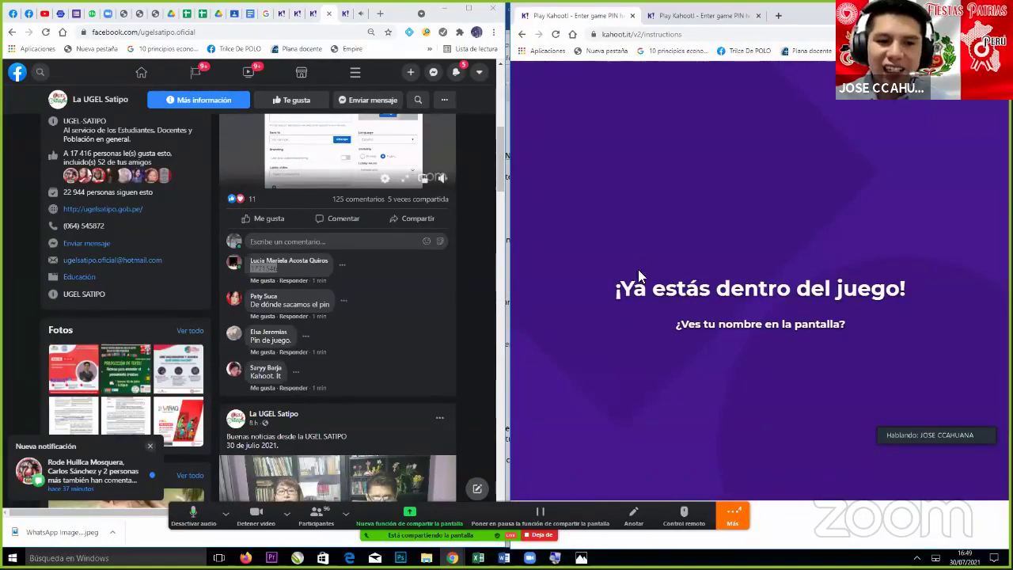
click(702, 19)
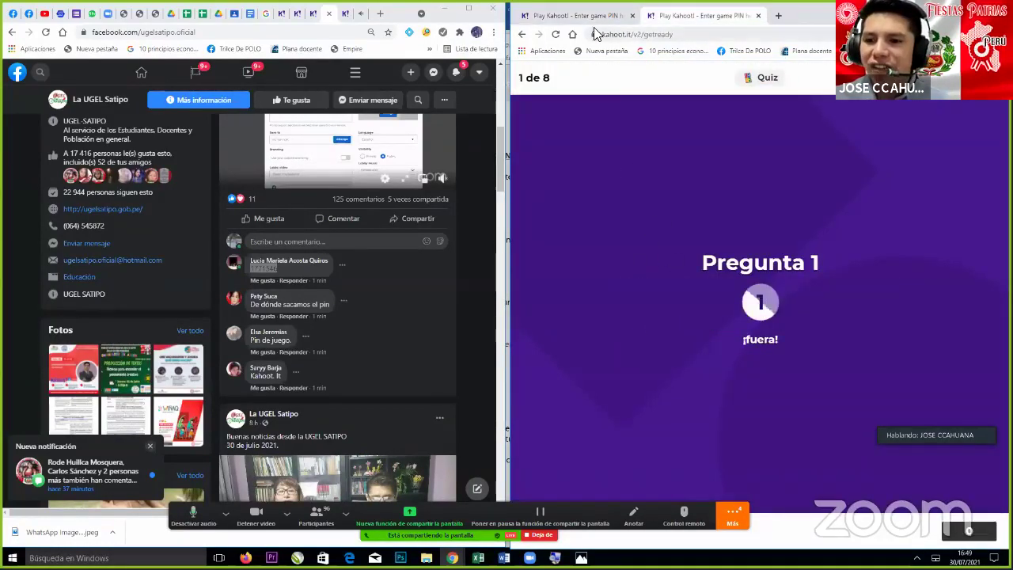
click(576, 17)
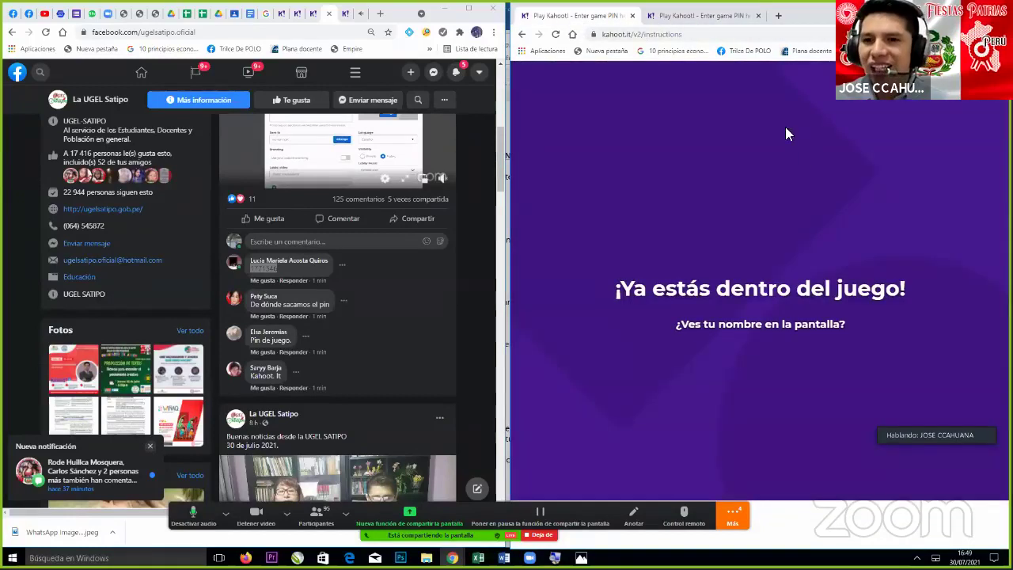
click(687, 17)
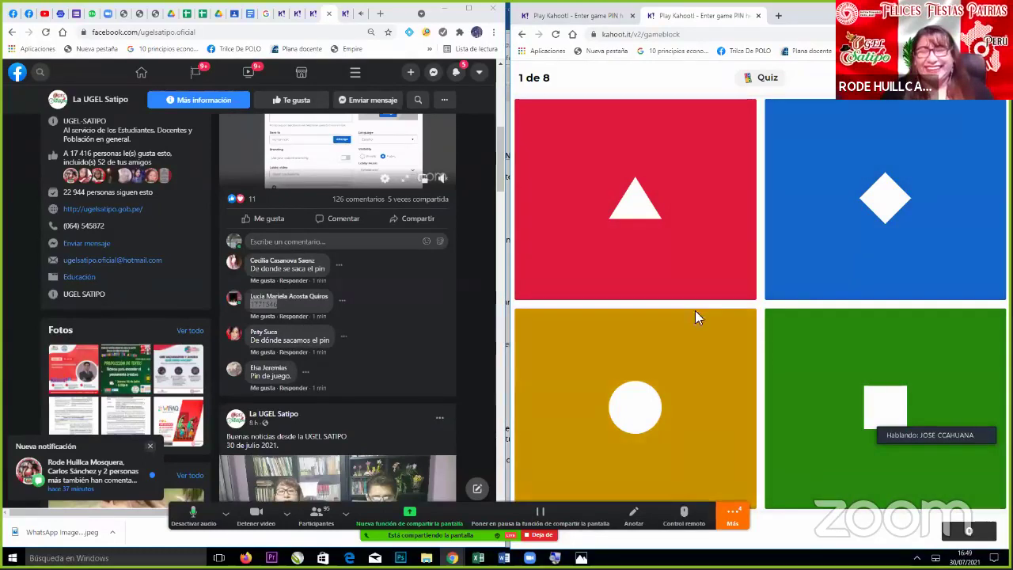
click(586, 16)
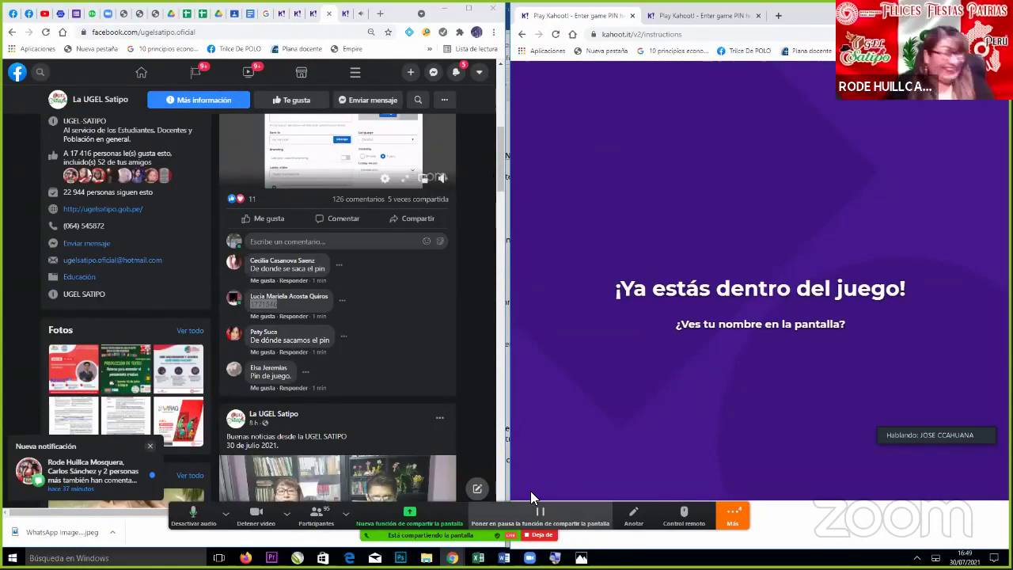
click(349, 13)
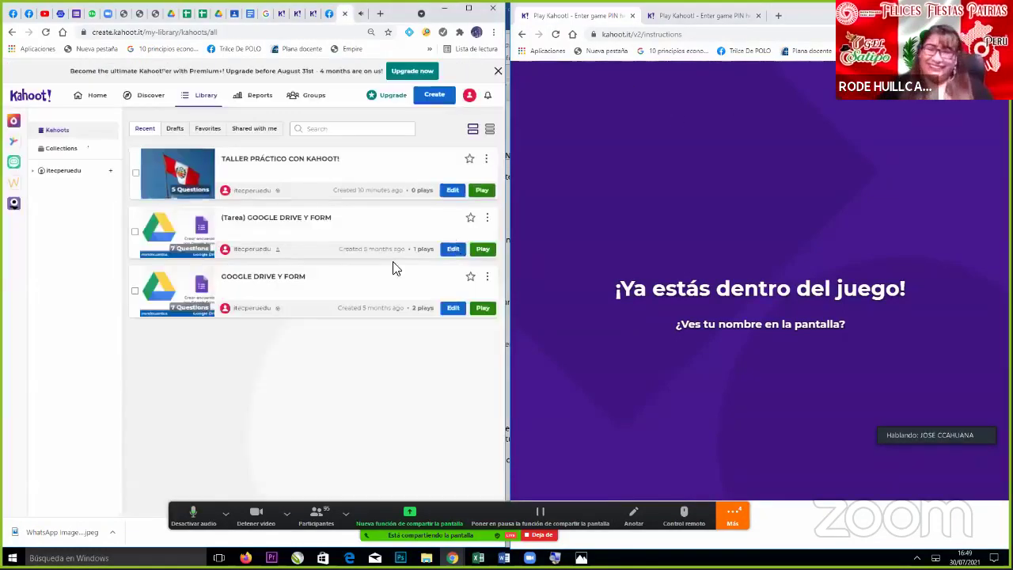
Start the game from the lobby with the two joined players.
click(358, 13)
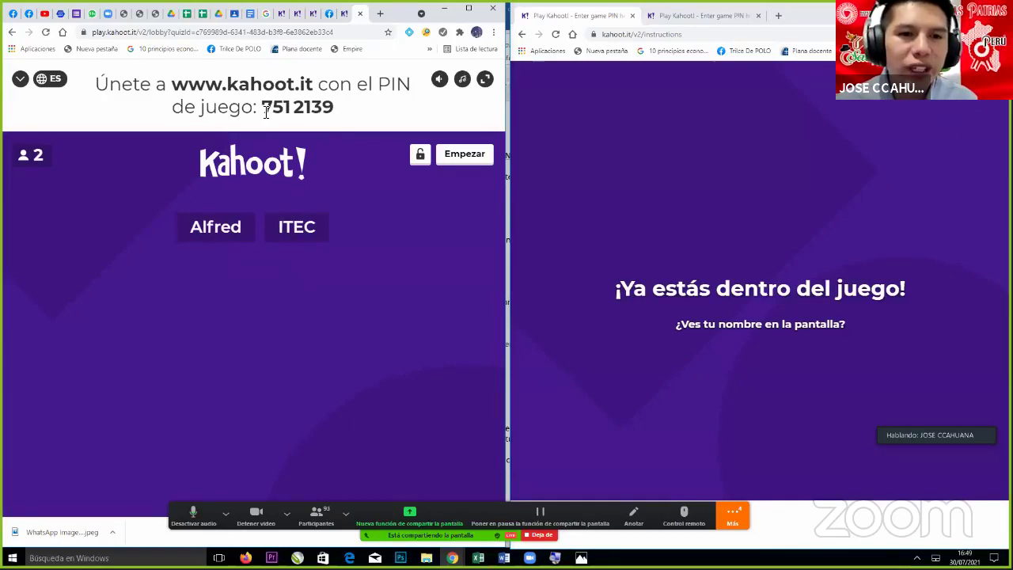
drag(285, 111, 337, 115)
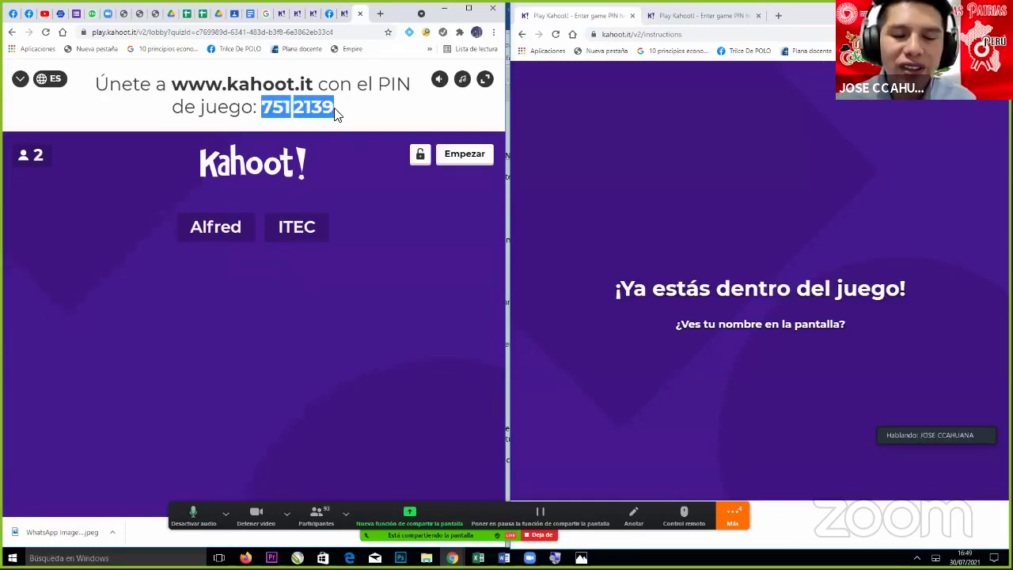
click(423, 228)
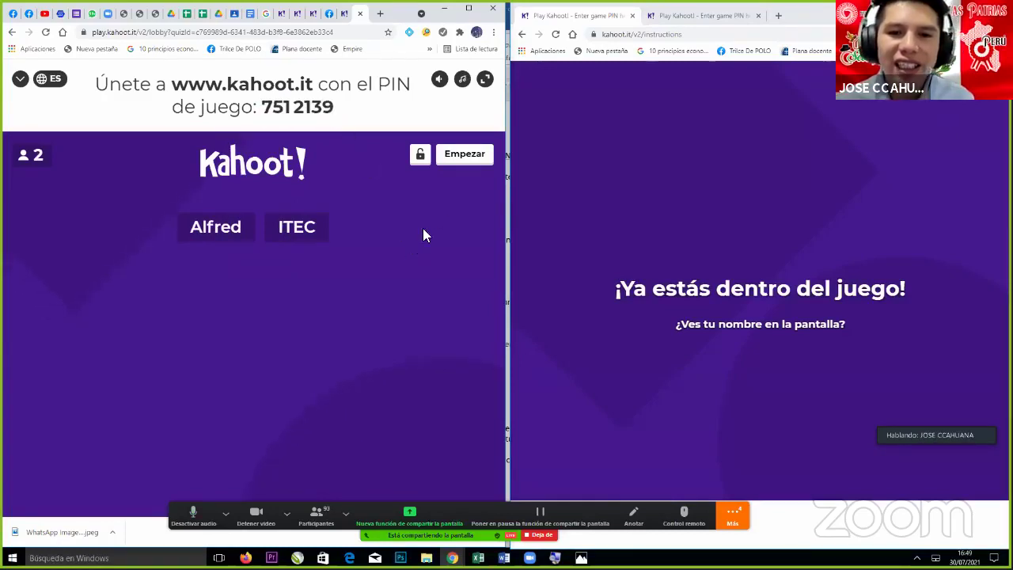
click(473, 163)
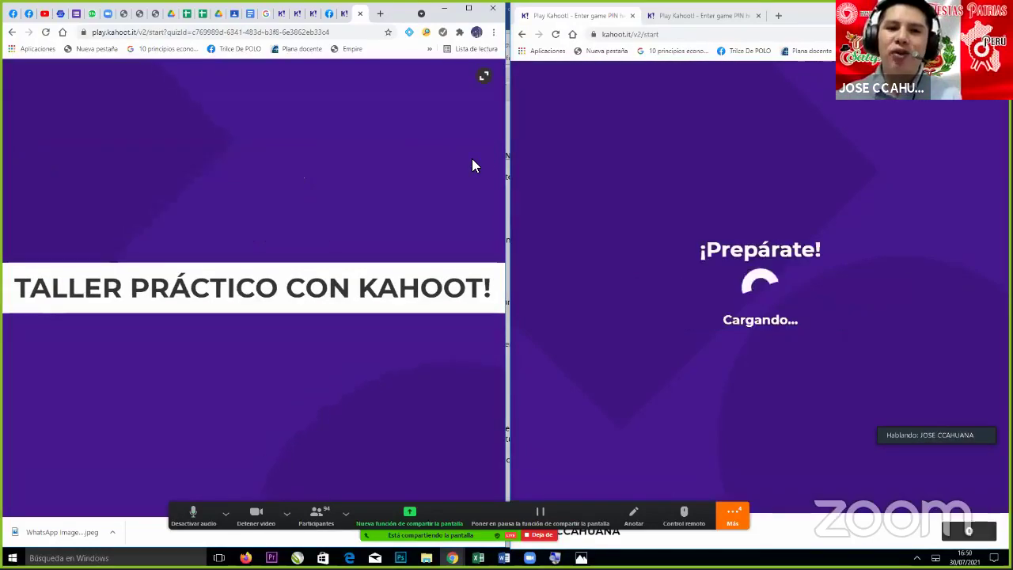
Answer question 1 in a player view, then maximize the host window showing results.
click(683, 20)
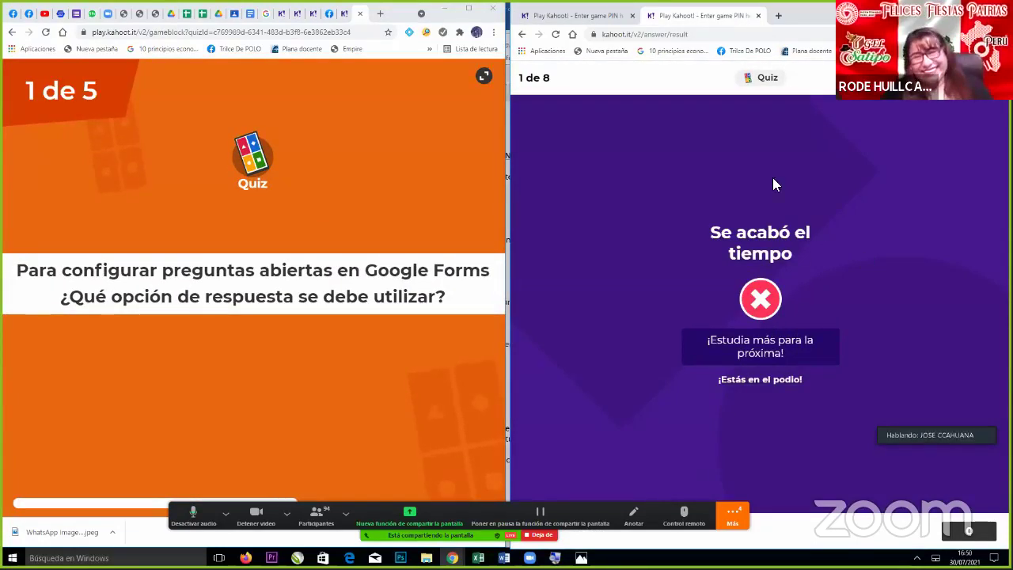
click(576, 15)
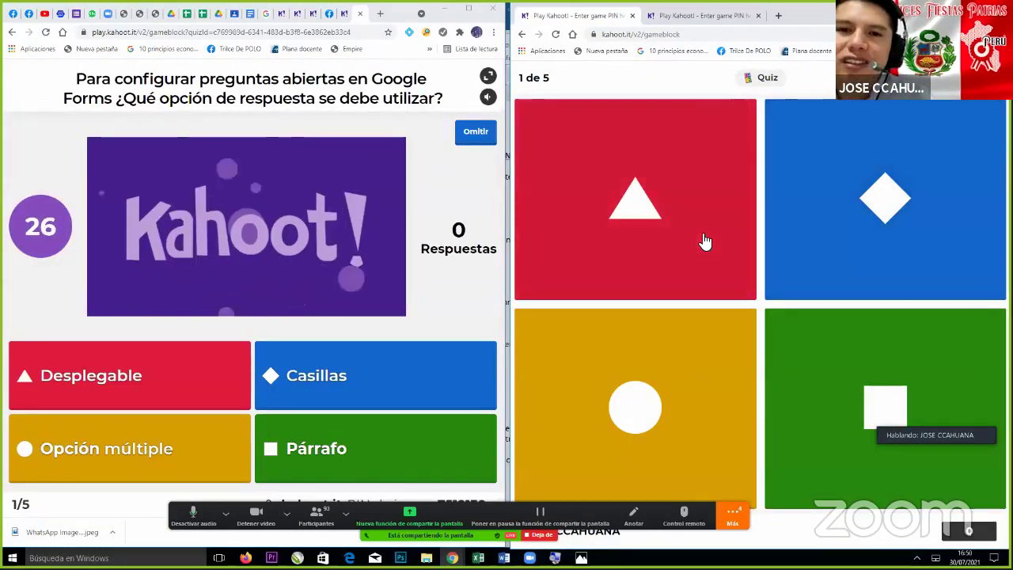
click(673, 378)
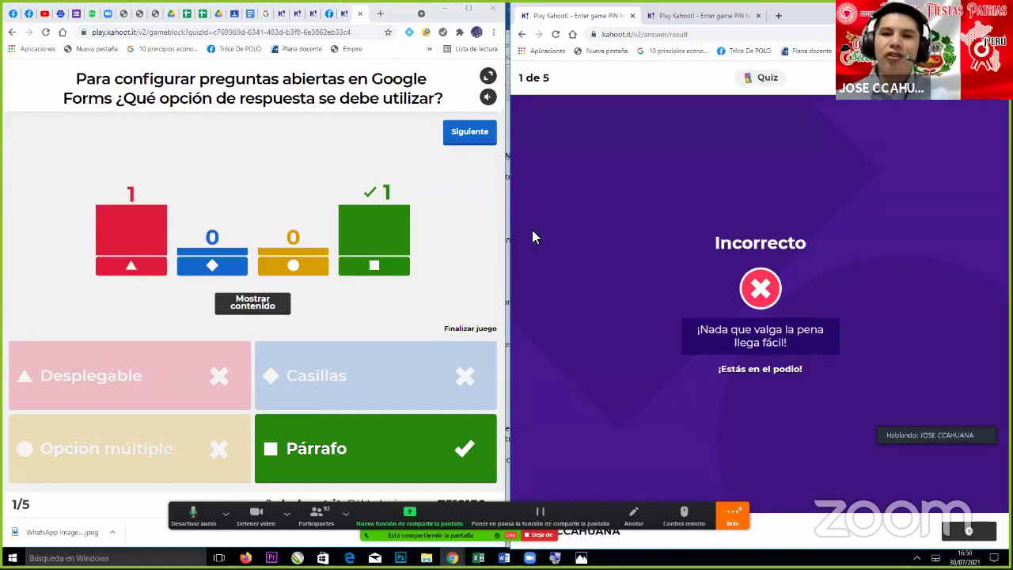
click(468, 14)
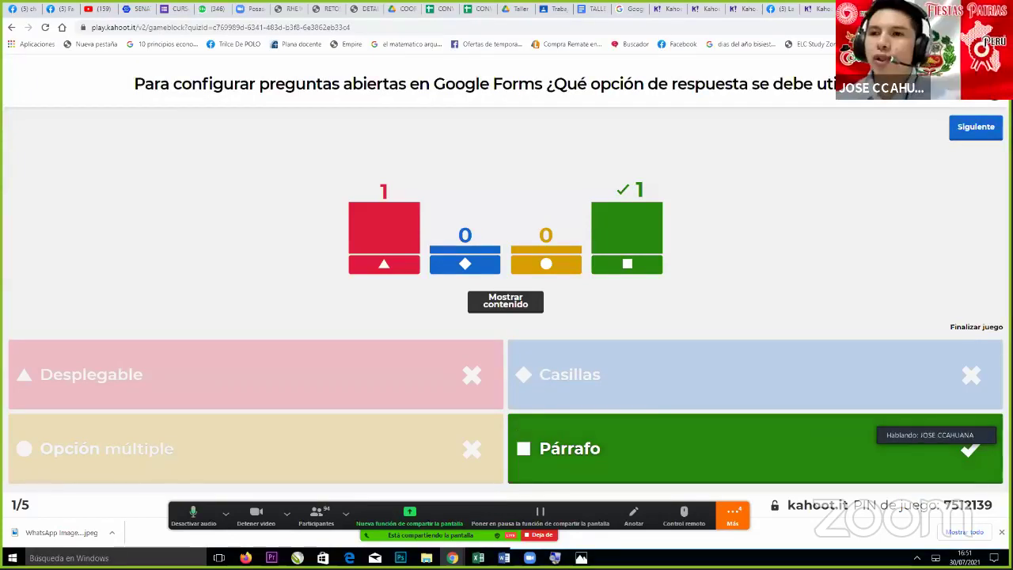
Close the game tab and confirm leaving the page.
click(823, 13)
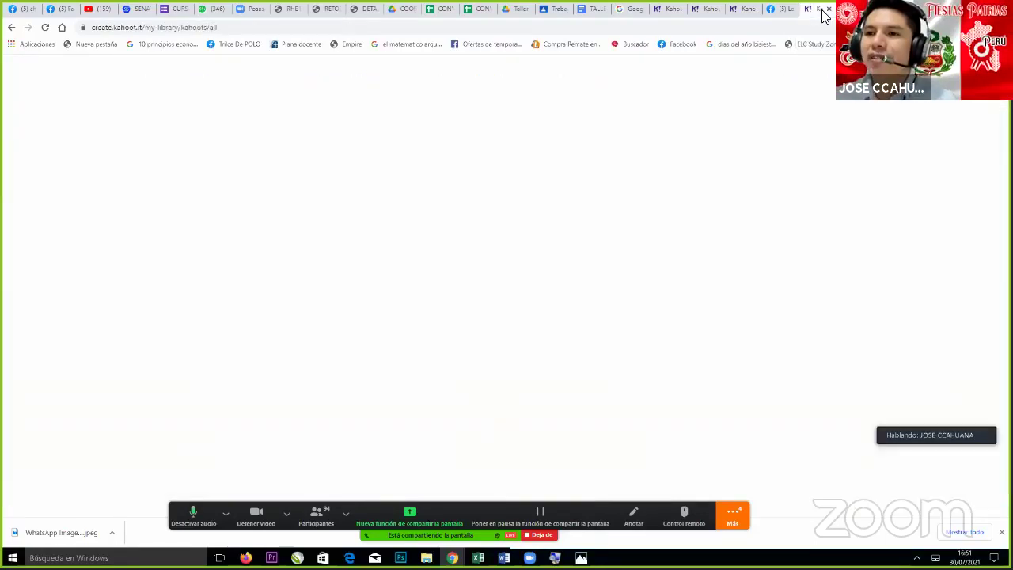
key(ctrl+Tab)
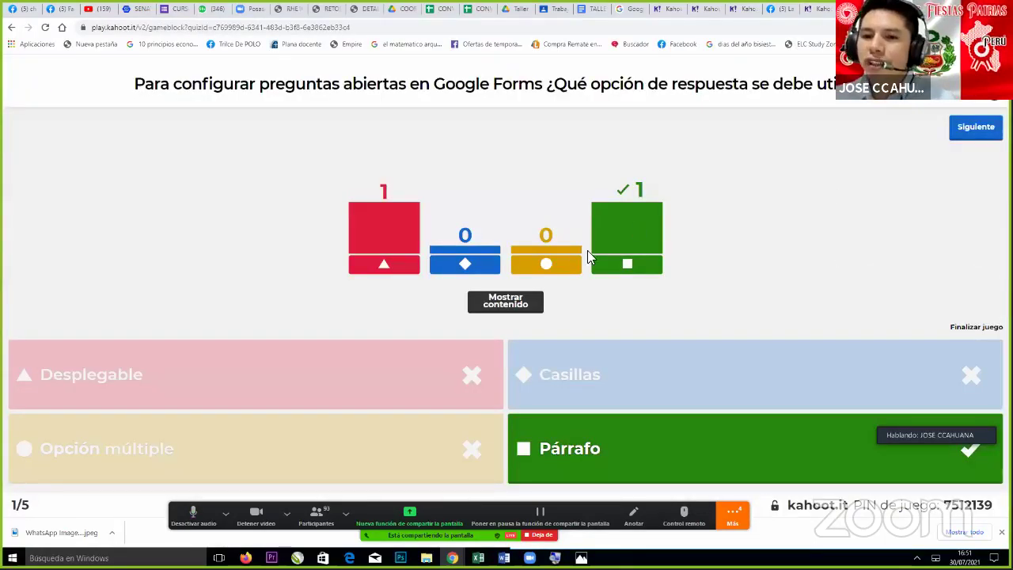
click(812, 13)
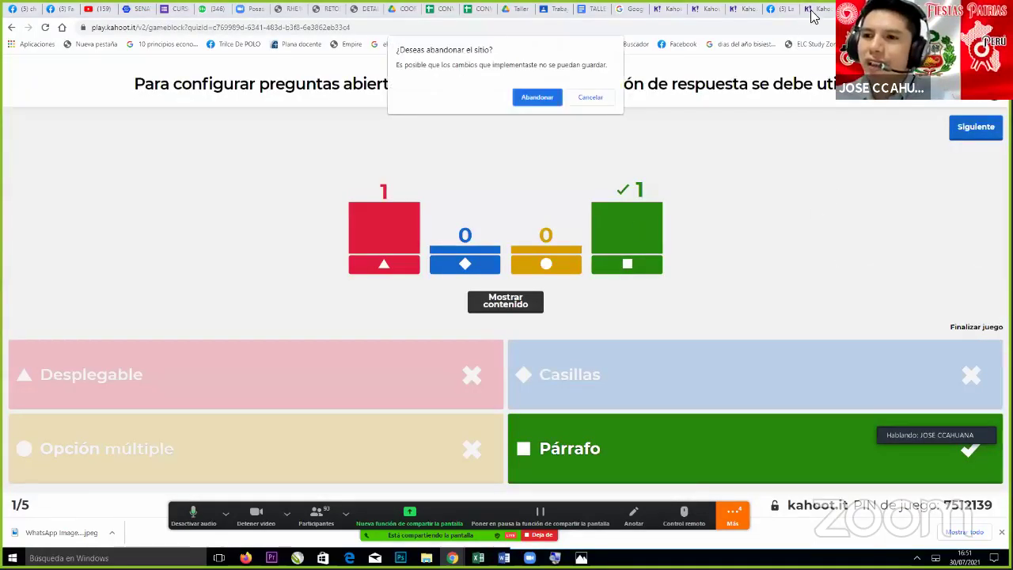
click(526, 98)
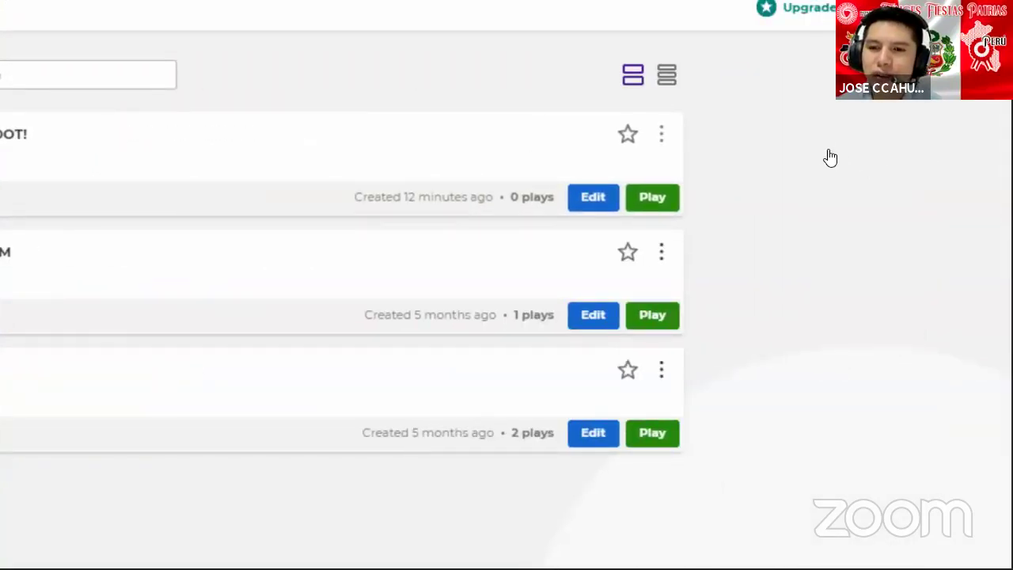
Duplicate TALLER PRÁCTICO CON KAHOOT! into My Kahoots and reload the library.
click(661, 134)
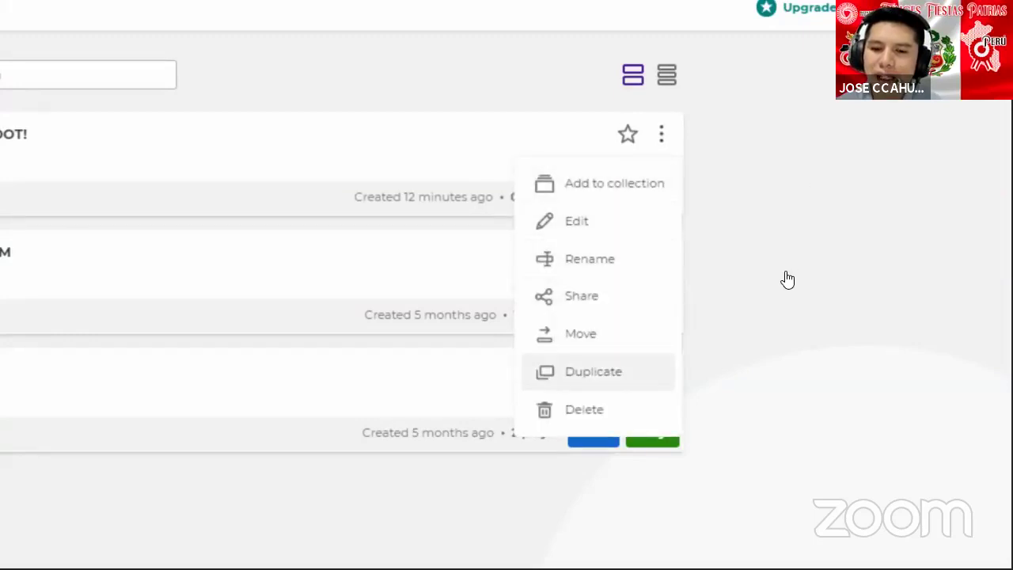
click(594, 372)
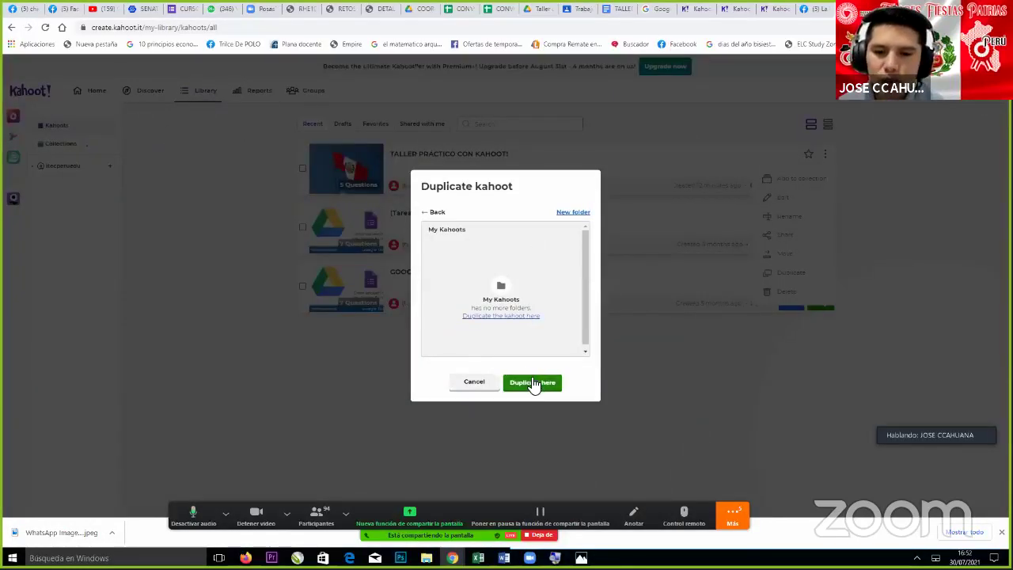
click(535, 383)
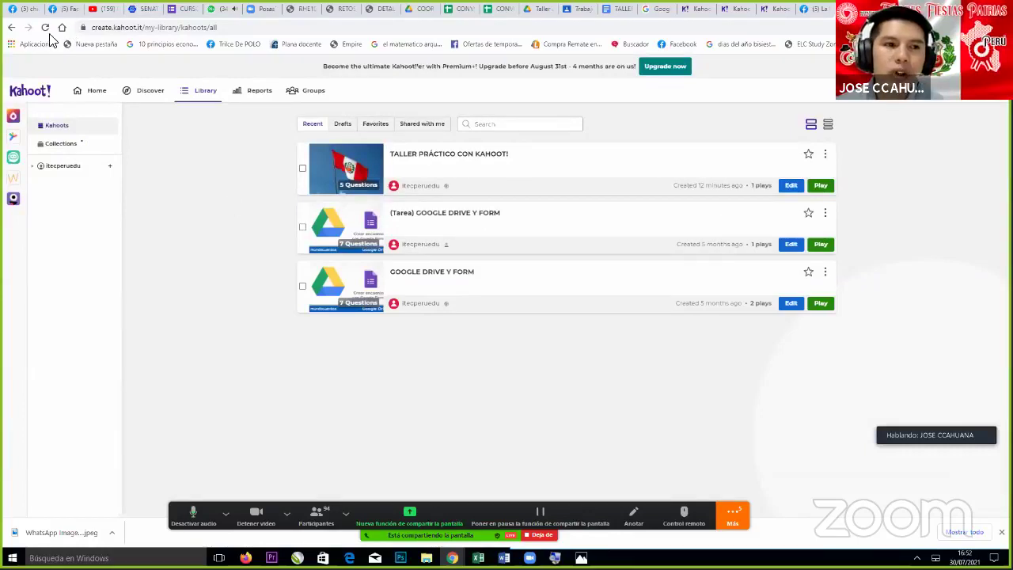
key(F5)
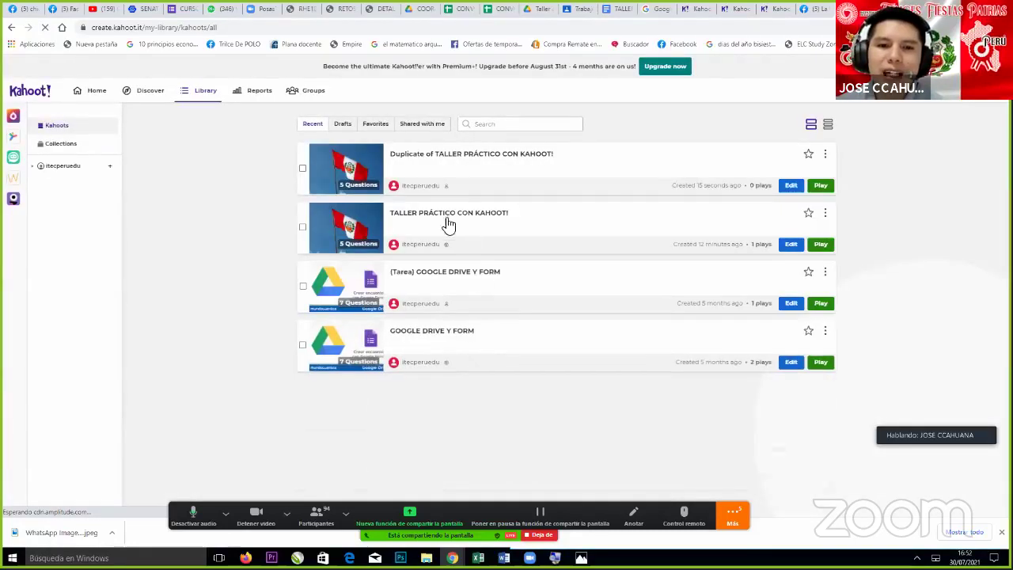
Open the duplicated quiz for editing and select its 'Duplicate of' title prefix.
key(super)
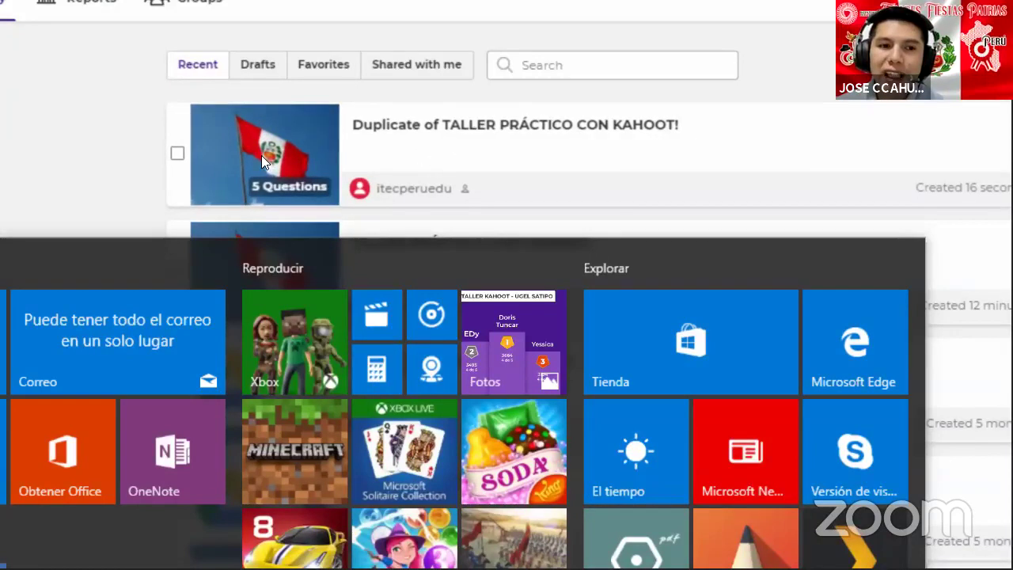
key(Escape)
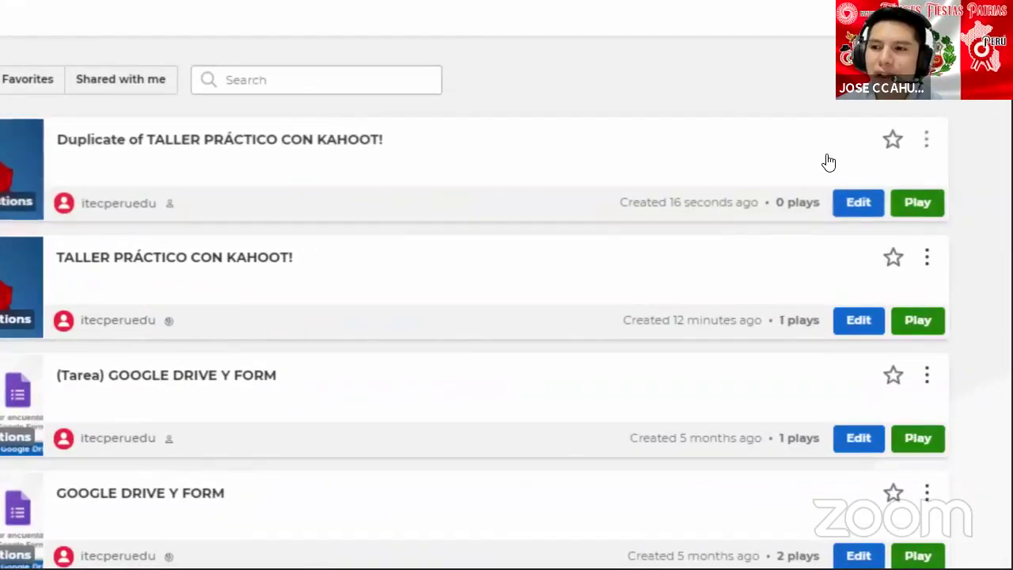
click(927, 139)
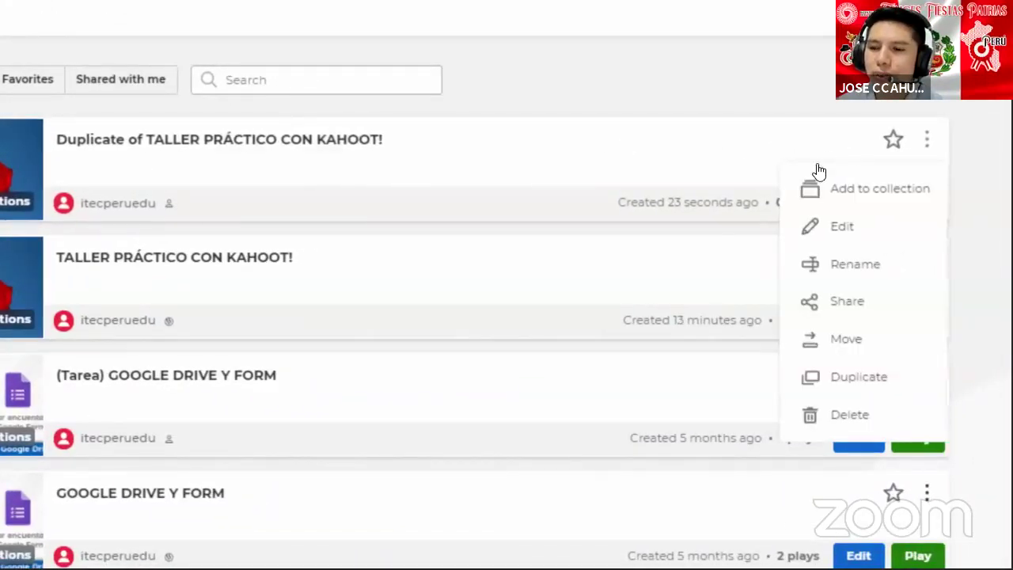
click(788, 202)
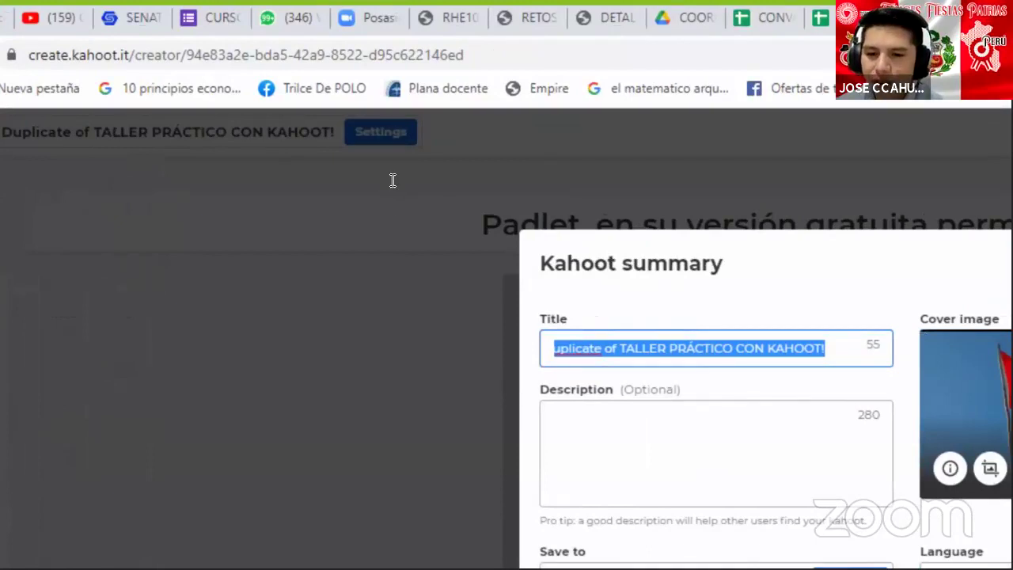
key(Home)
key(ctrl+shift+Right)
key(ctrl+shift+Right)
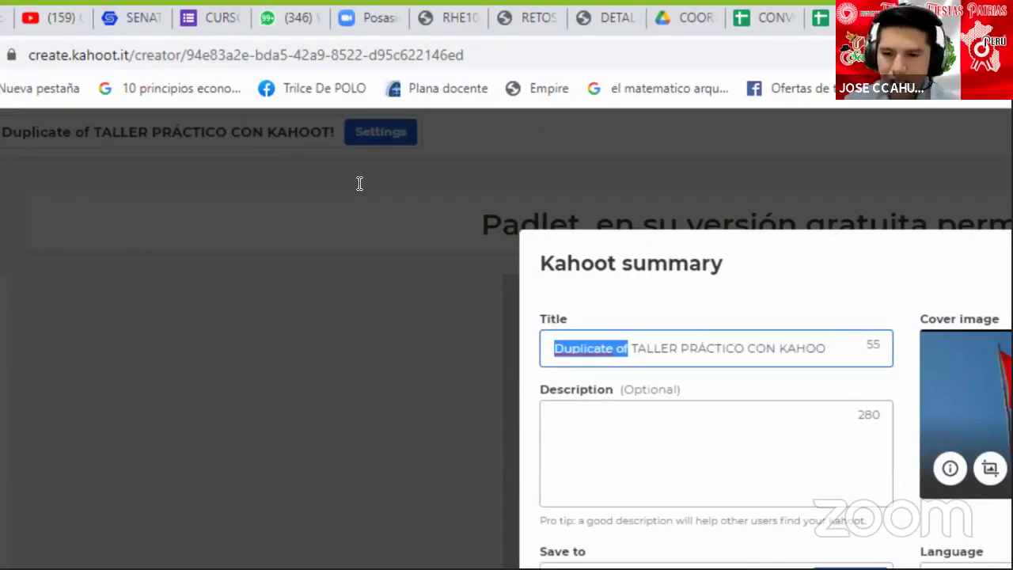
Delete the 'Duplicate of' prefix, append ' - 4A' to the title, and click Done.
key(BackSpace)
key(Delete)
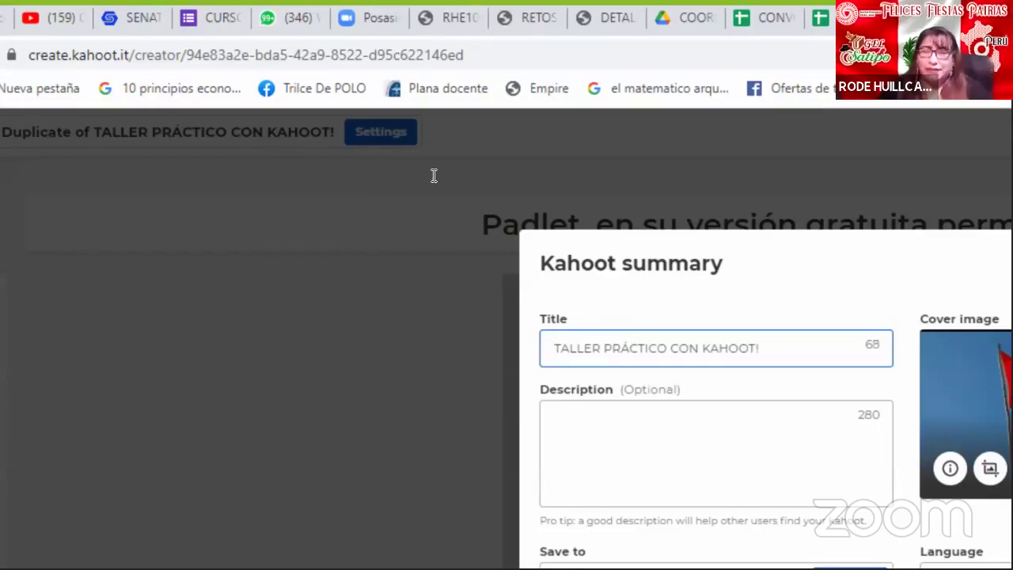
key(End)
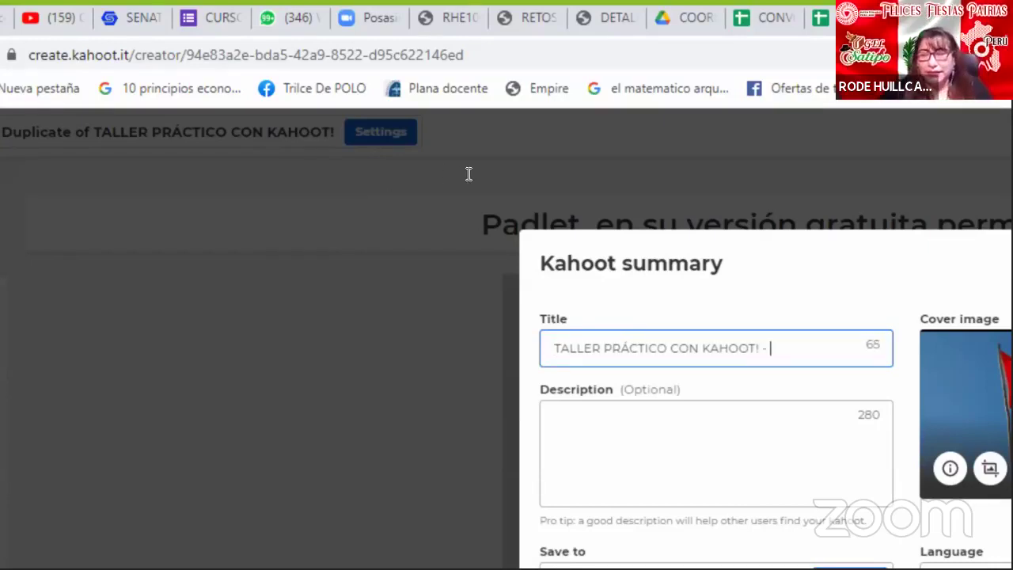
text(- 4a)
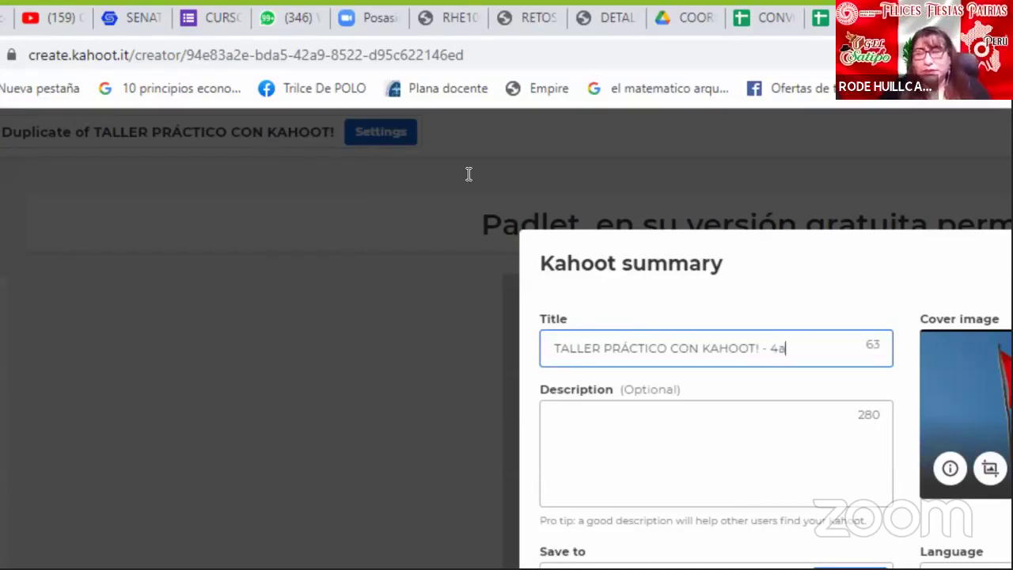
text(A)
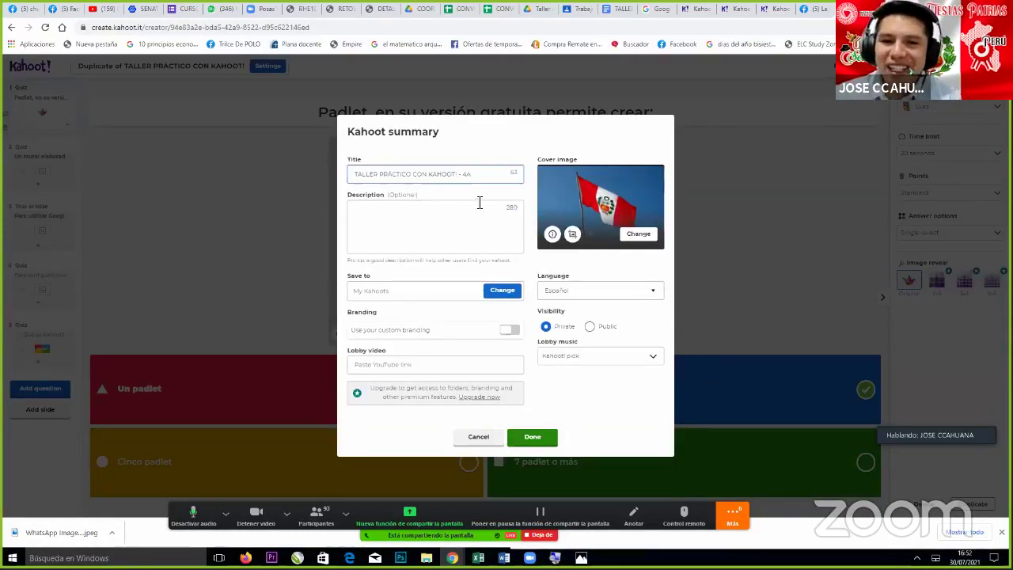
click(455, 215)
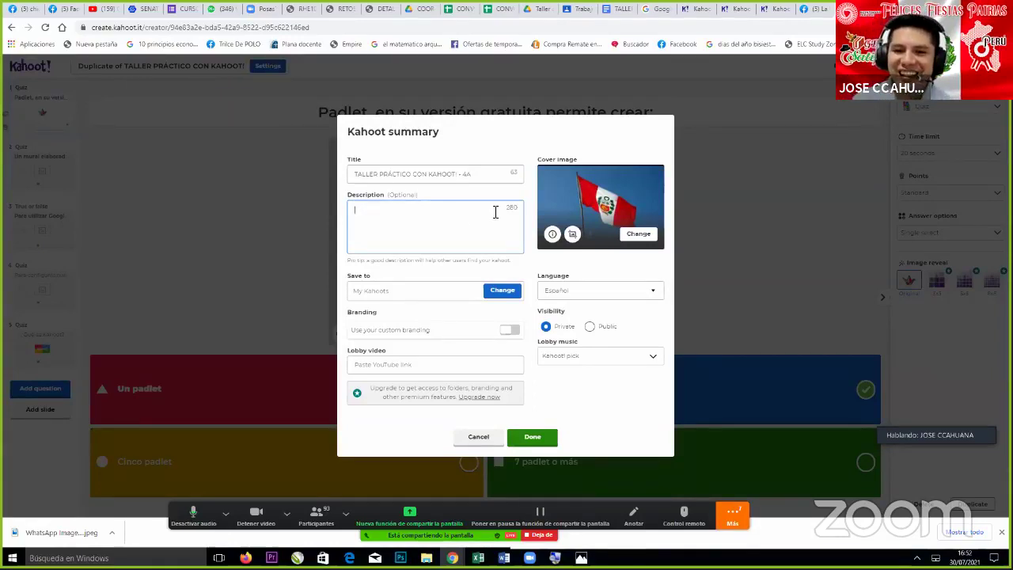
click(532, 438)
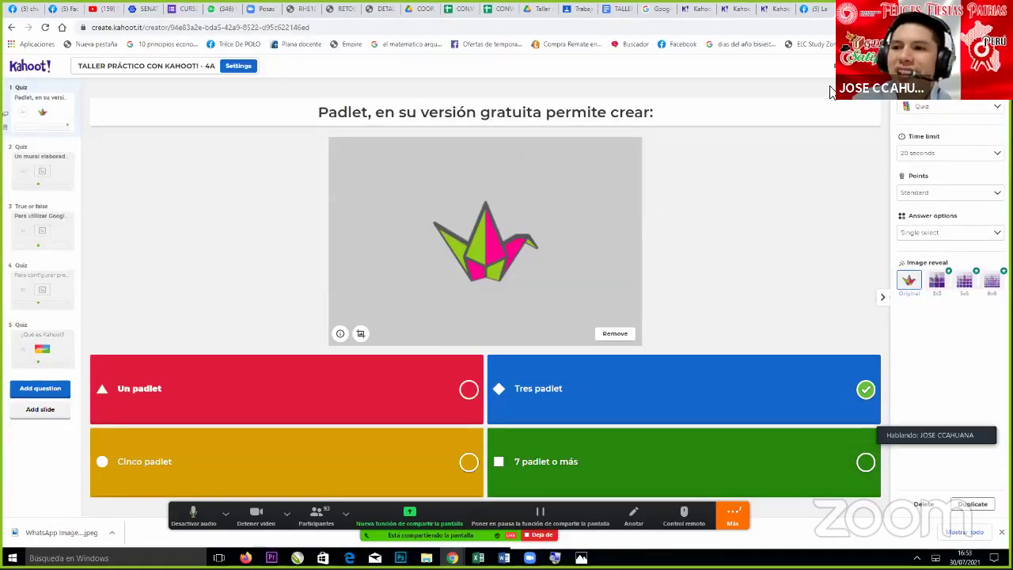
Return to the Kahoot! library keeping the quiz changes, then open the Zoom meeting chat.
click(28, 70)
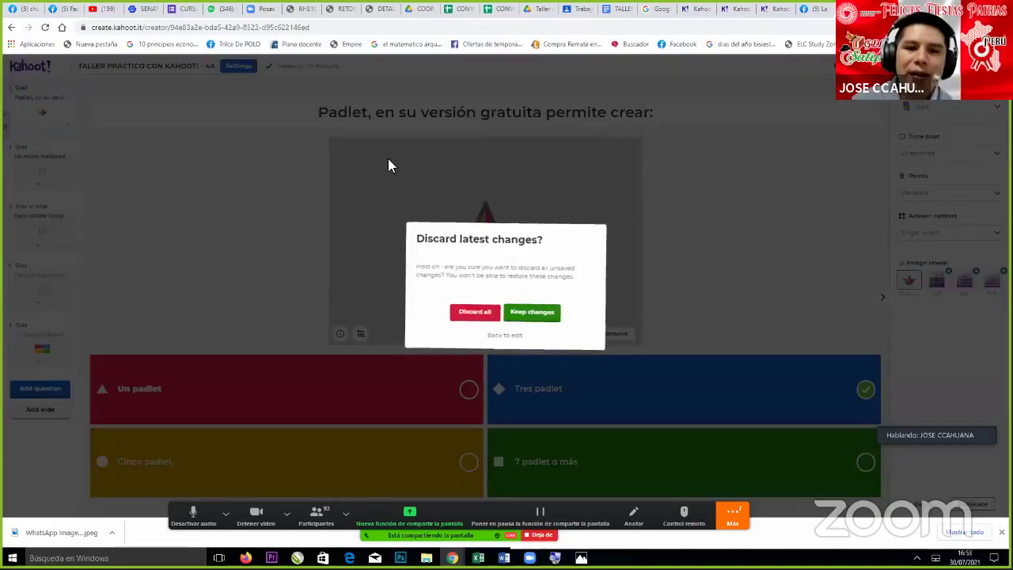
click(542, 317)
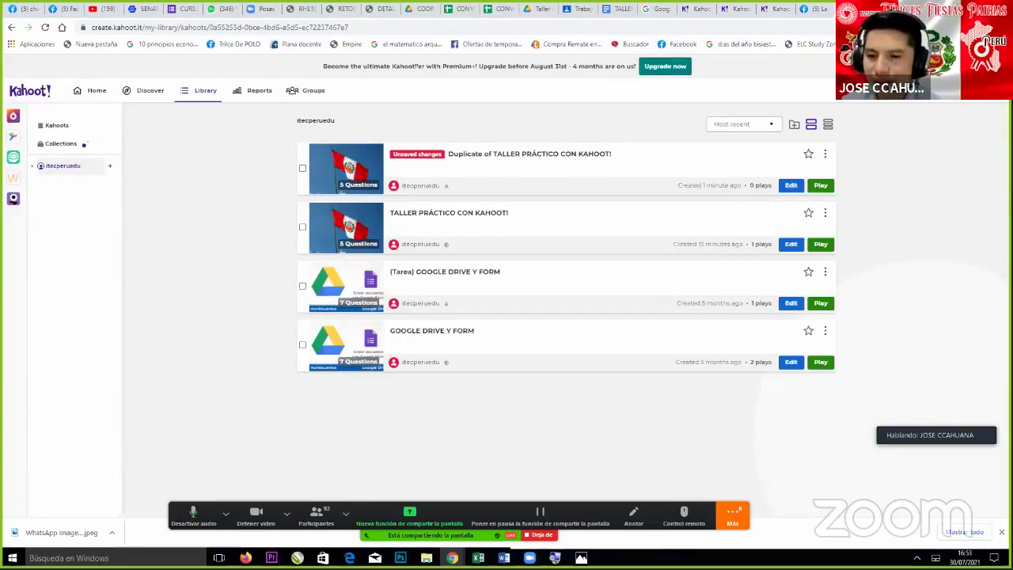
click(732, 514)
key(alt+h)
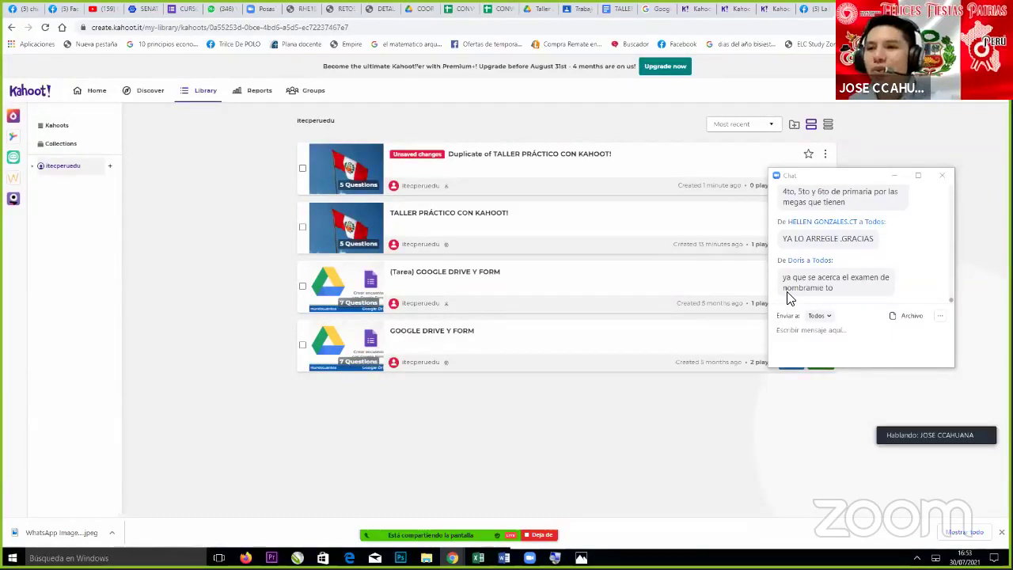
Search Facebook for ITEC PERÚ and open its page.
click(818, 9)
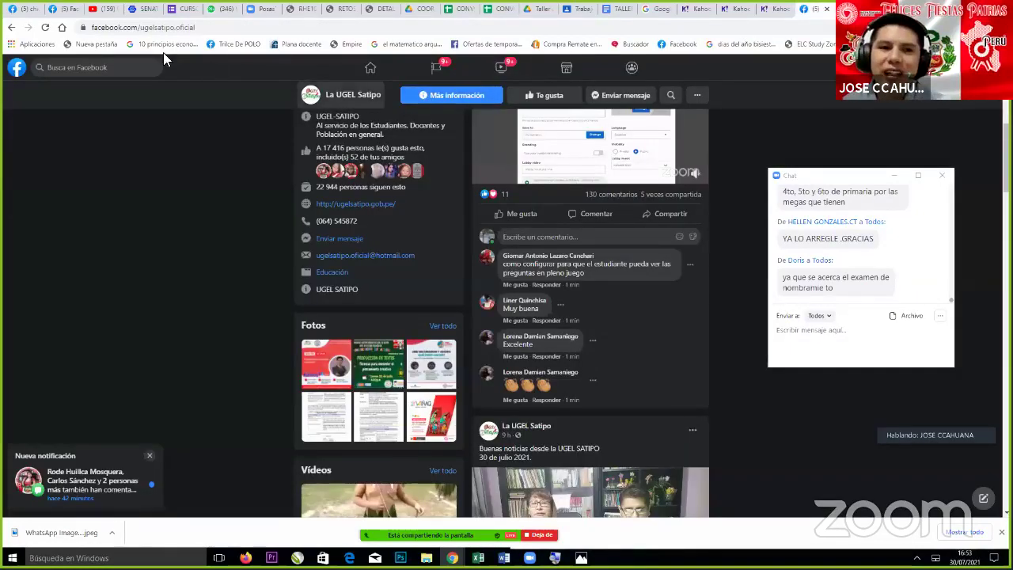
click(87, 69)
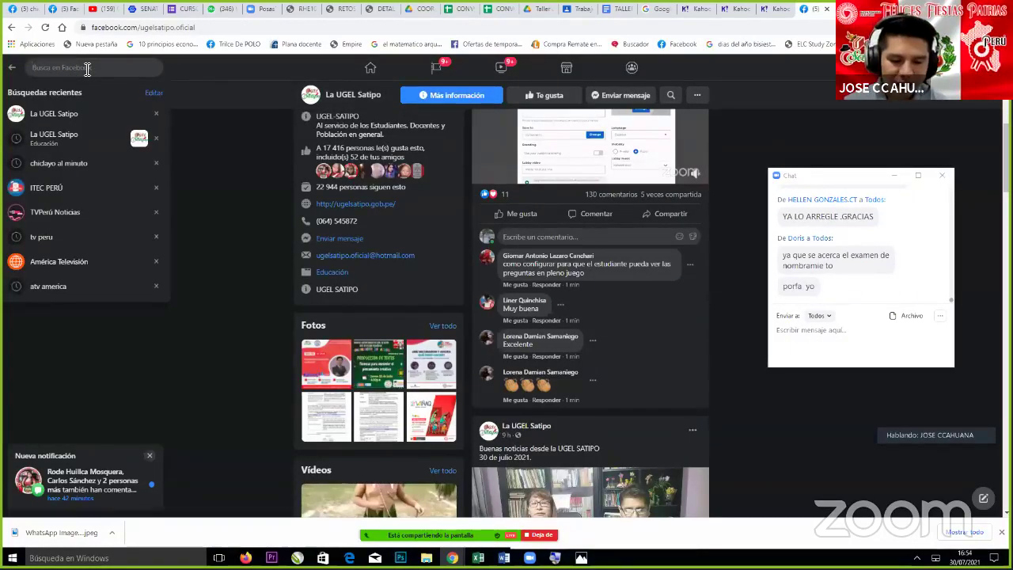
text(ITEC)
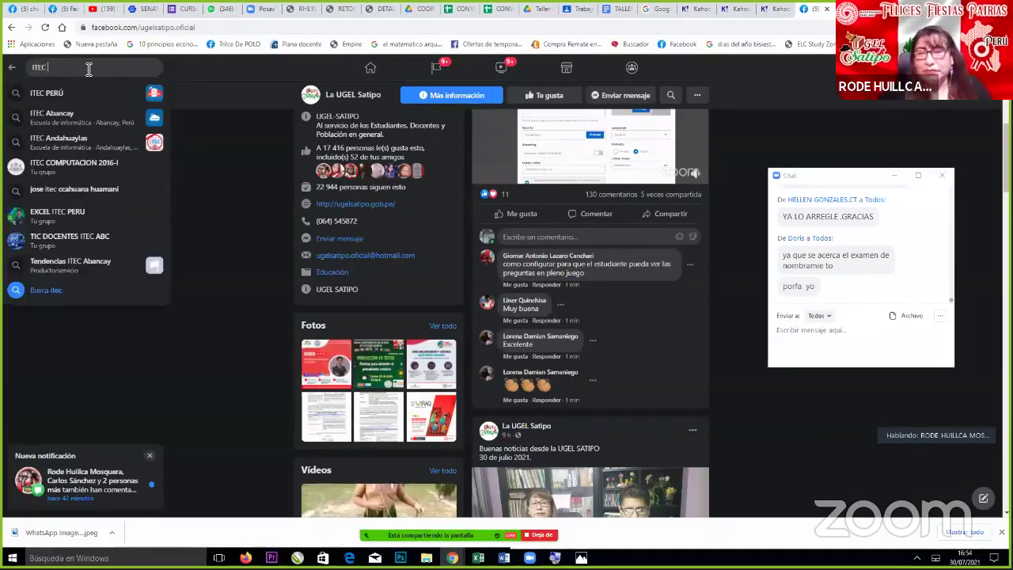
key(Down)
key(Return)
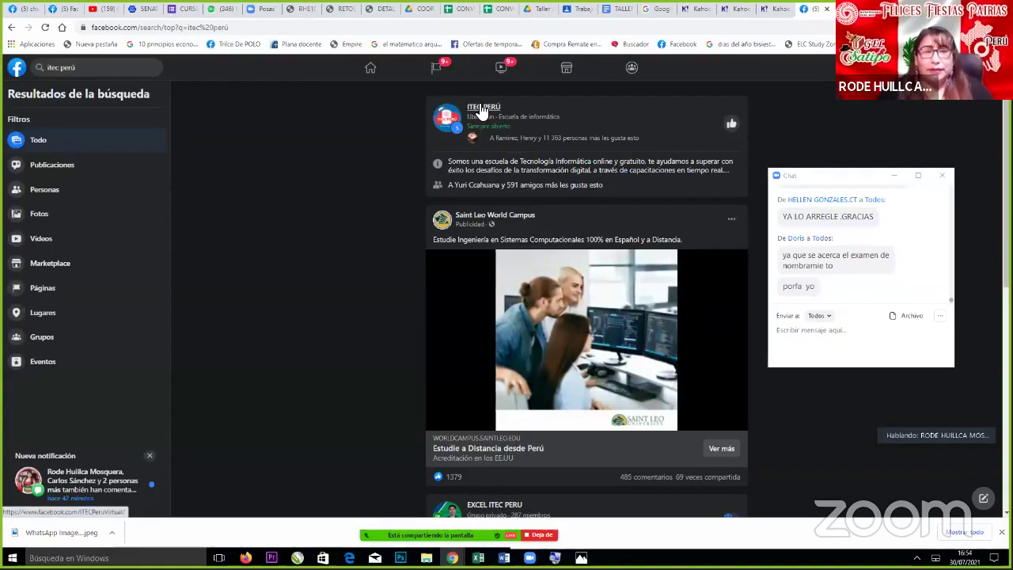
click(481, 110)
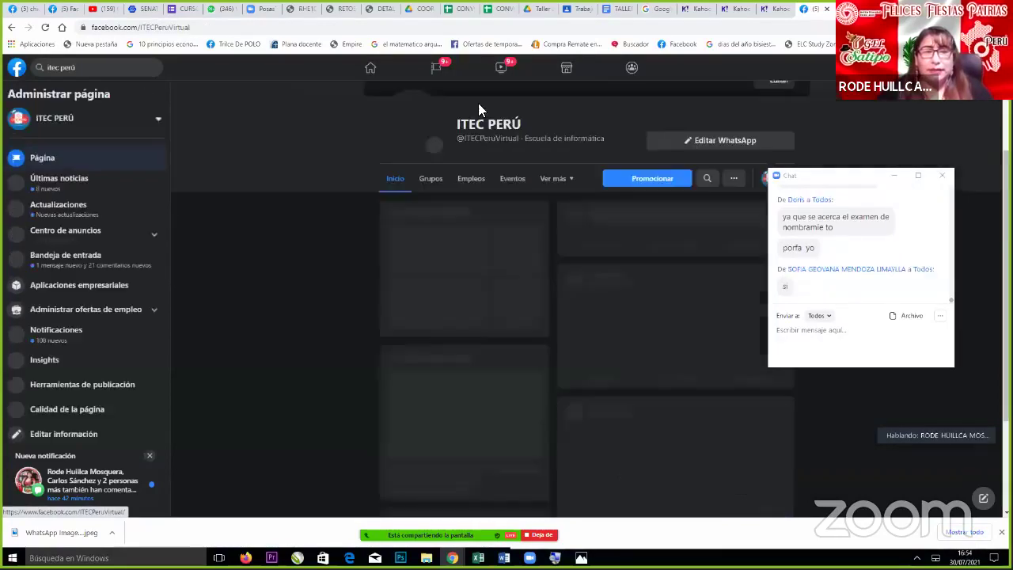
Copy the ITEC PERÚ page address and post it in the meeting chat.
click(185, 29)
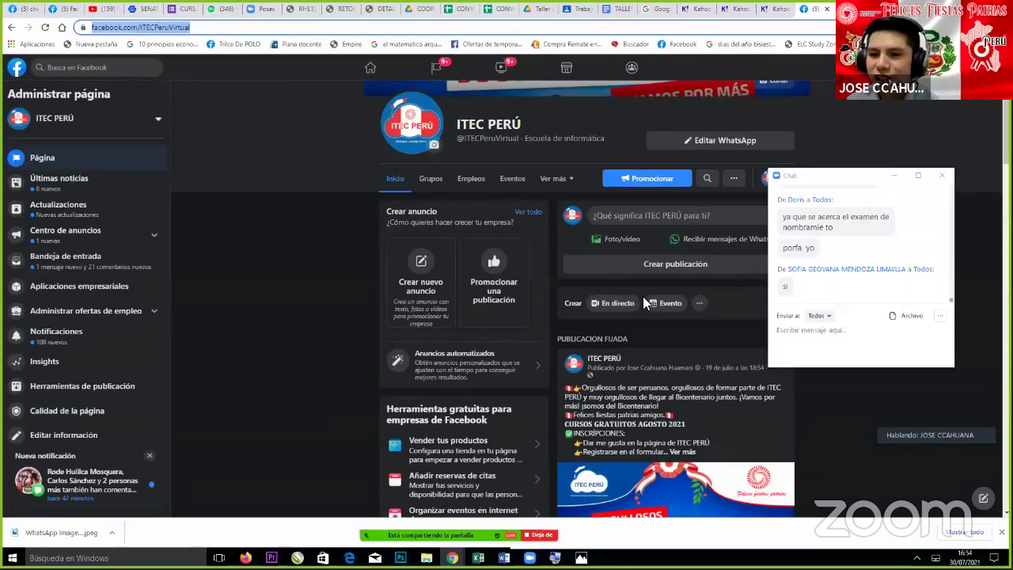
key(ctrl+c)
key(alt+Tab)
key(ctrl+v)
key(Return)
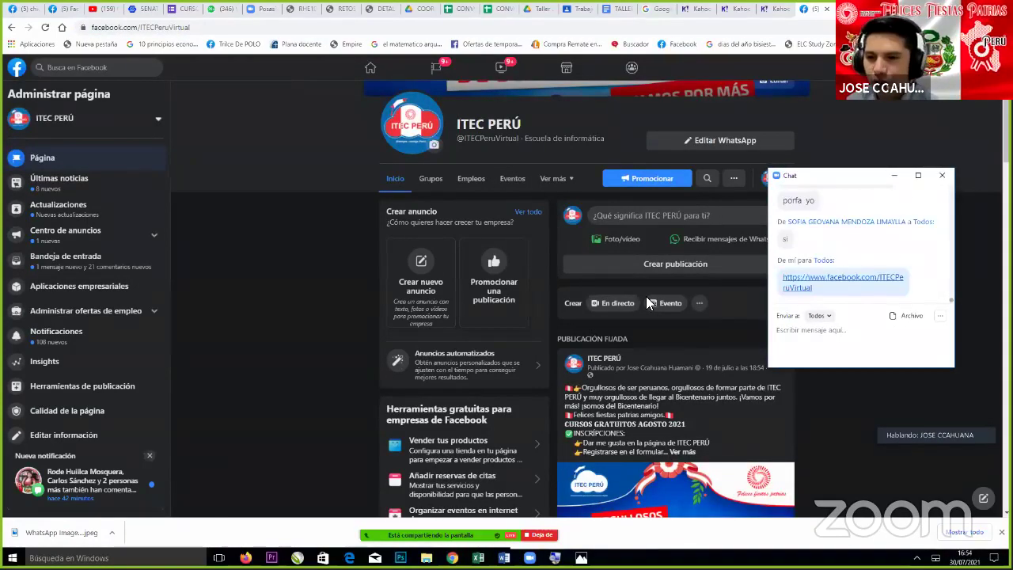
scroll(758, 489, down, 1)
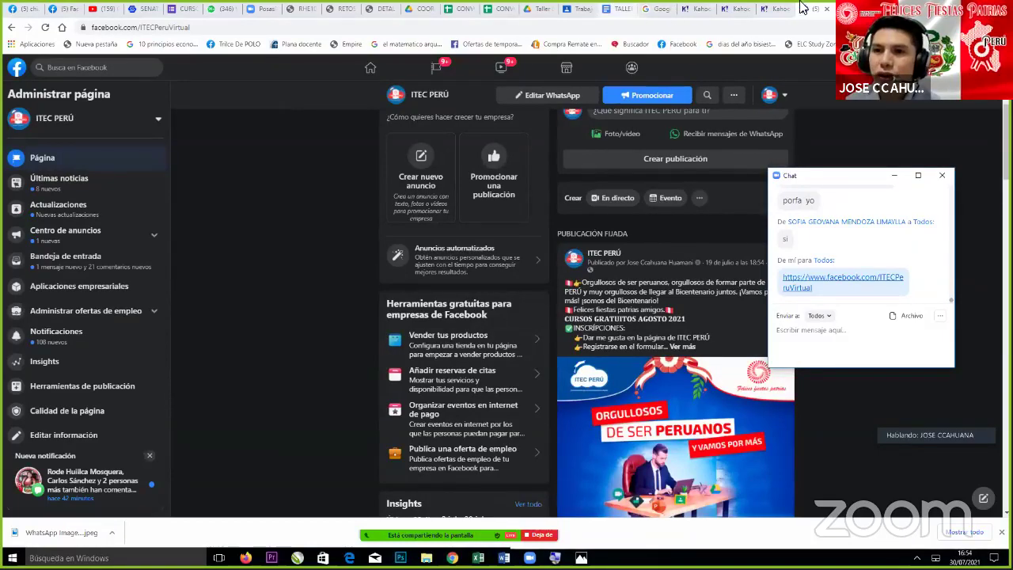
Go back in Facebook to UGEL Satipo's live-stream post.
click(10, 28)
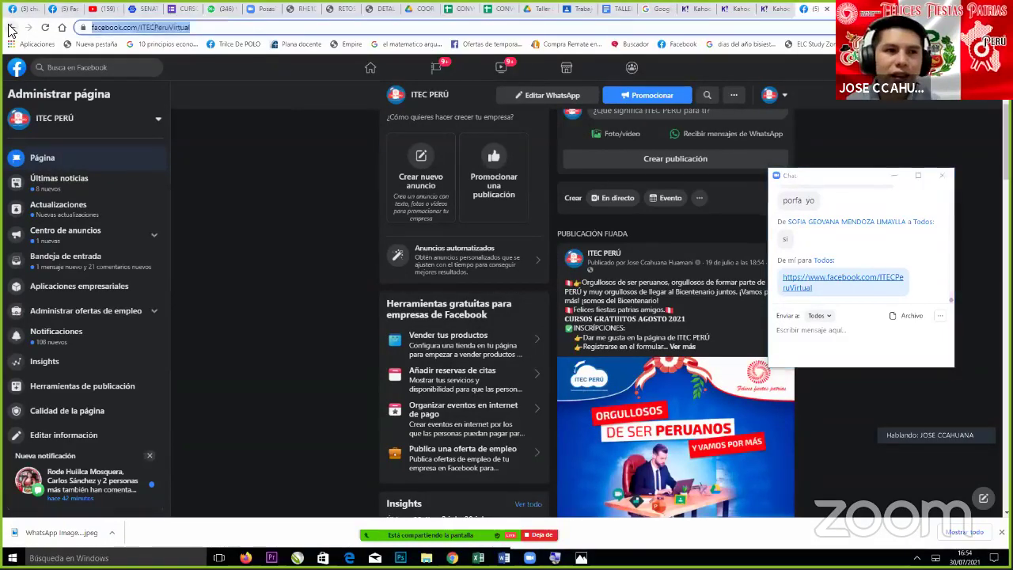
click(9, 28)
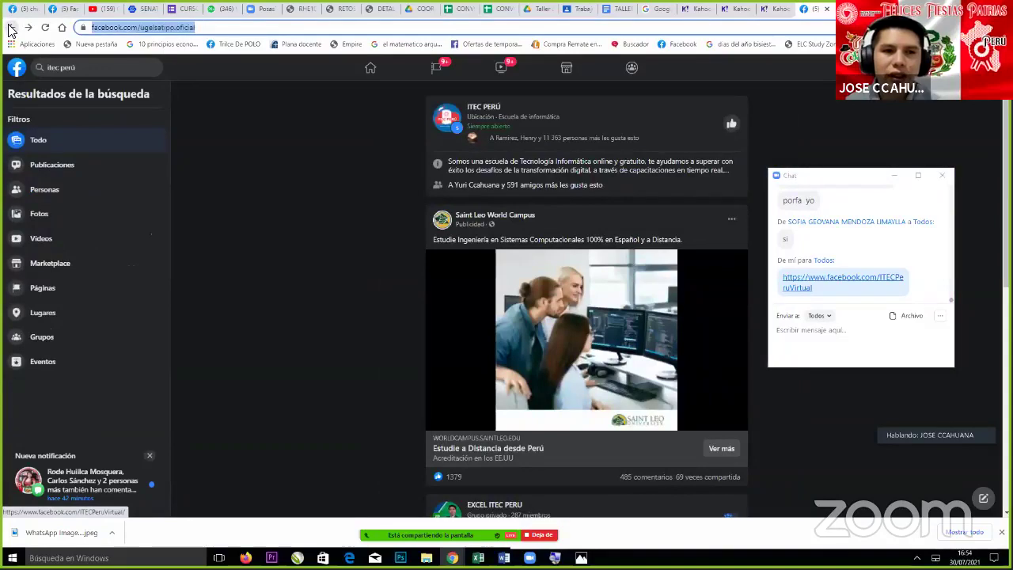
scroll(574, 314, down, 1)
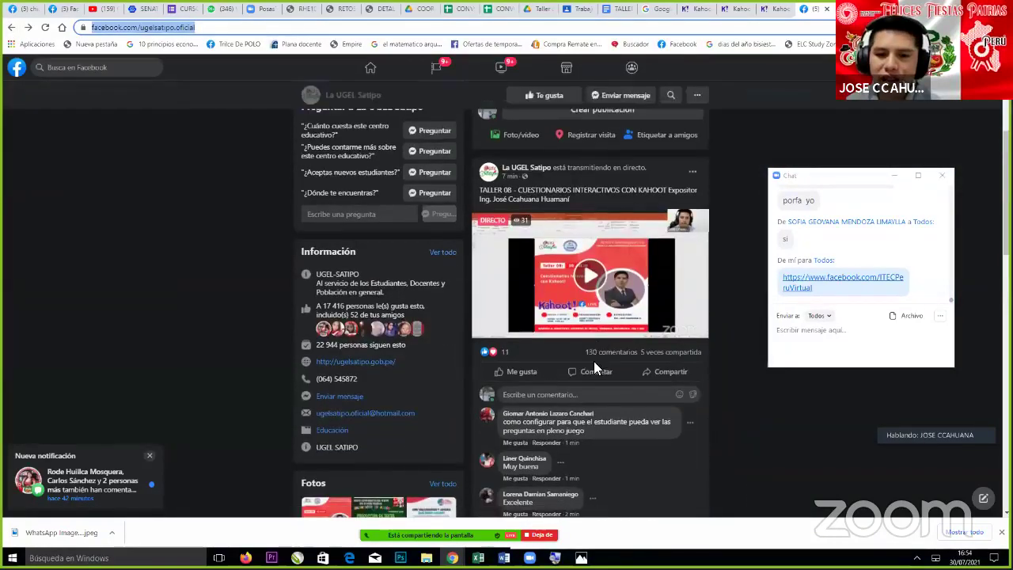
Comment 'SEMINARIO PARA NOMBRAMIENTO:' with the pasted ITEC PERÚ link on the live broadcast.
click(569, 391)
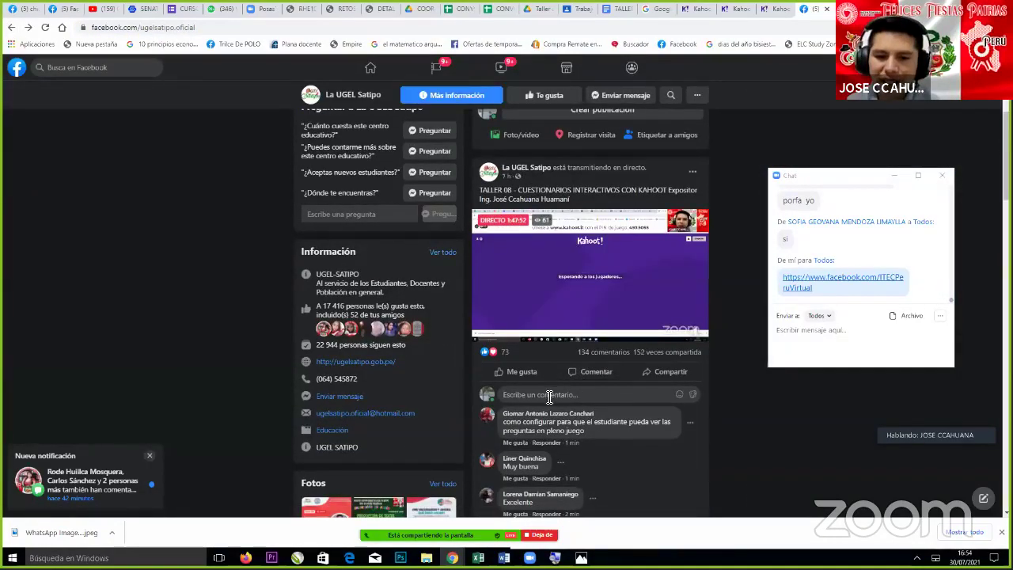
key(ctrl+v)
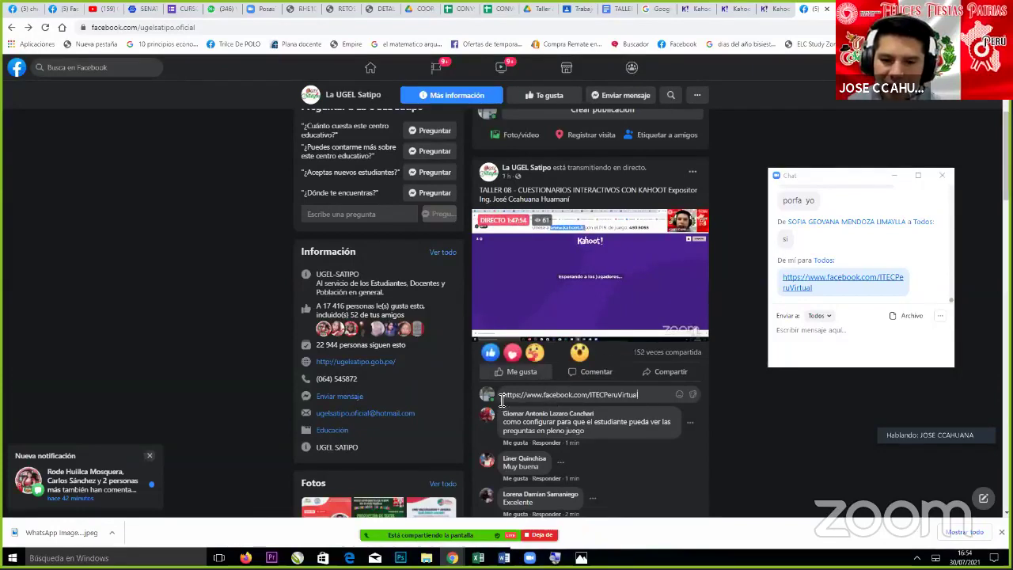
text(EXAMEN DE N)
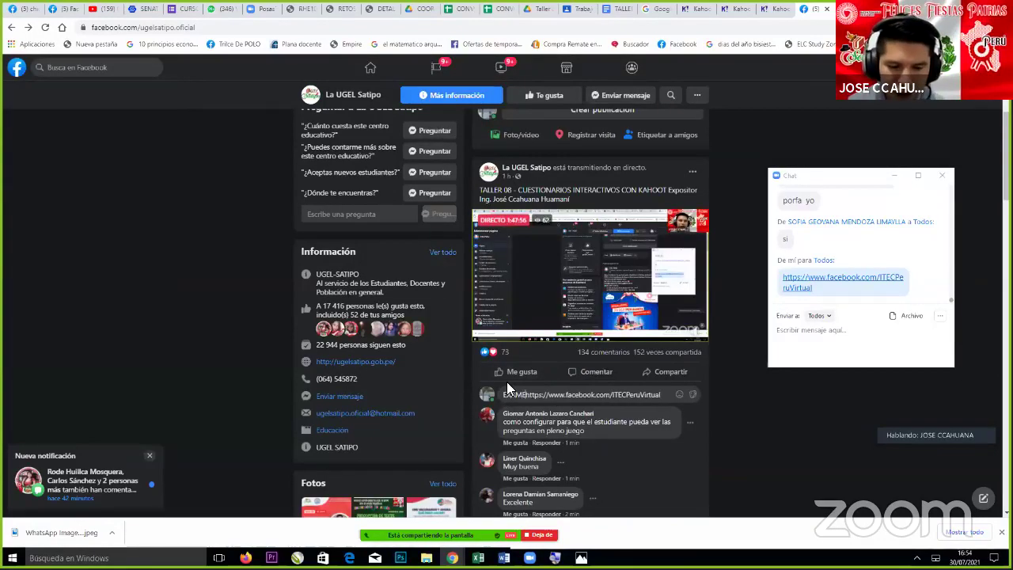
text(OM)
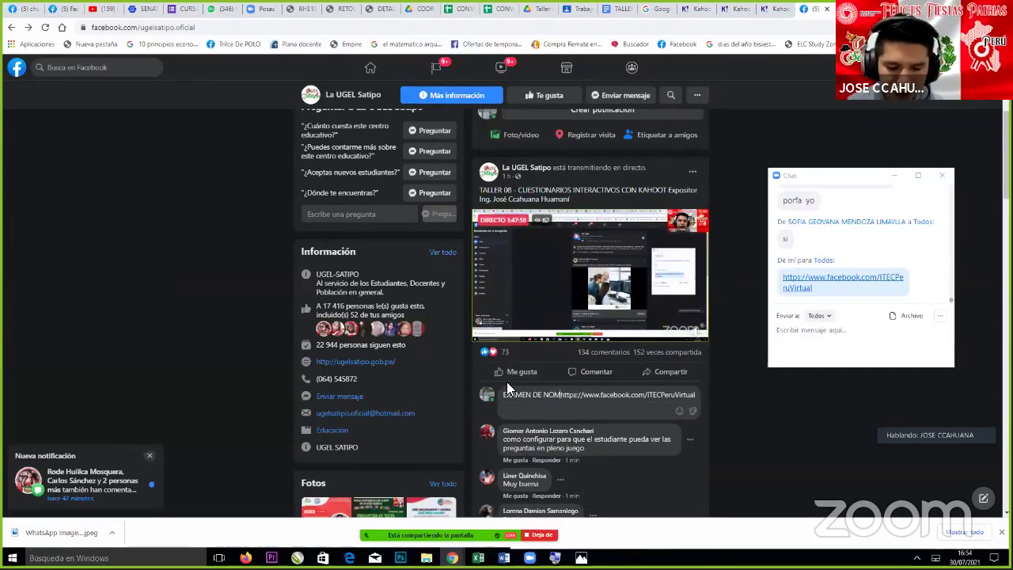
key(BackSpace)
key(BackSpace)
key(BackSpace)
key(BackSpace)
key(BackSpace)
key(BackSpace)
key(BackSpace)
key(BackSpace)
key(BackSpace)
key(BackSpace)
key(BackSpace)
key(BackSpace)
key(BackSpace)
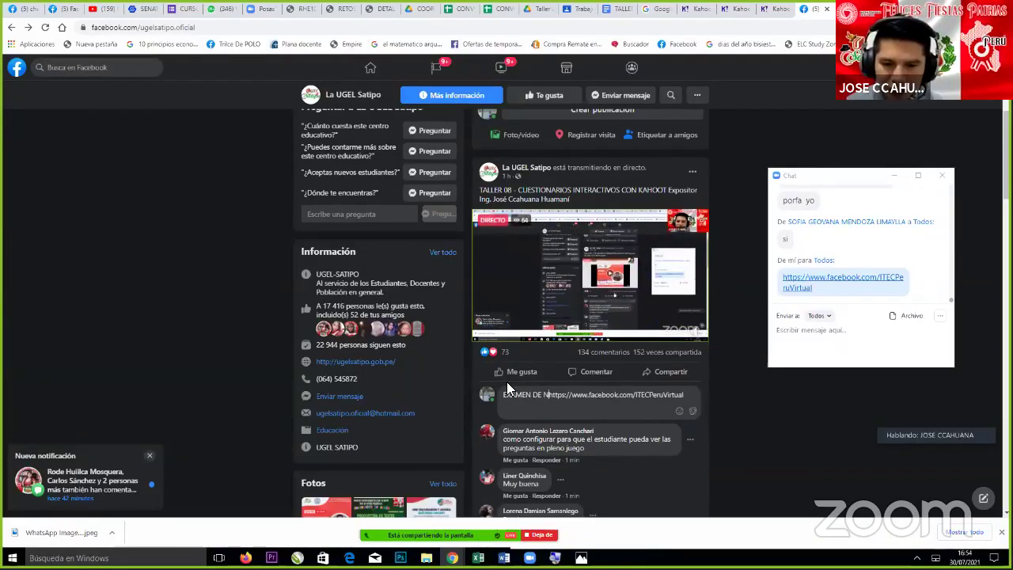
text(SEMINARIO)
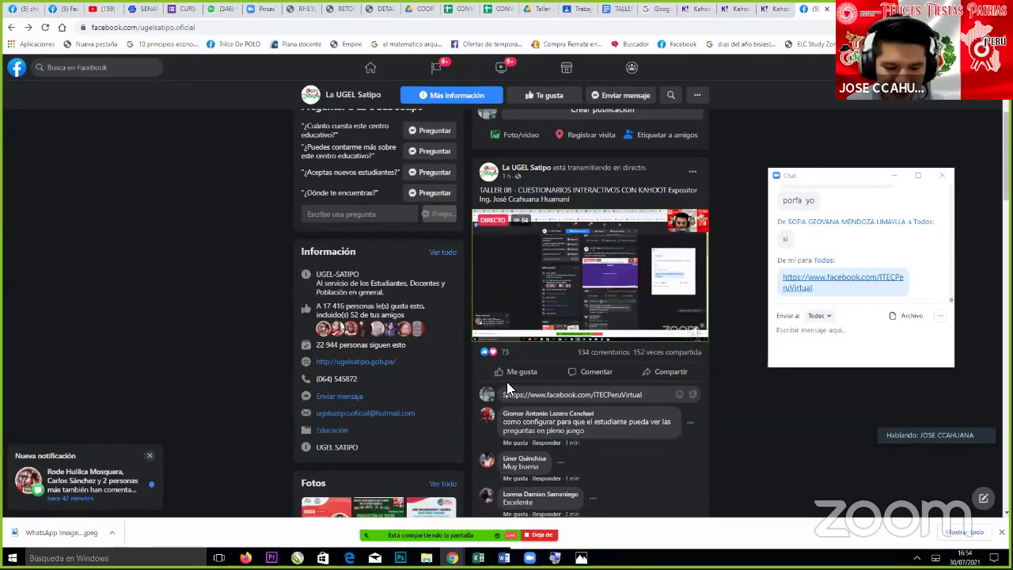
text( DE NO)
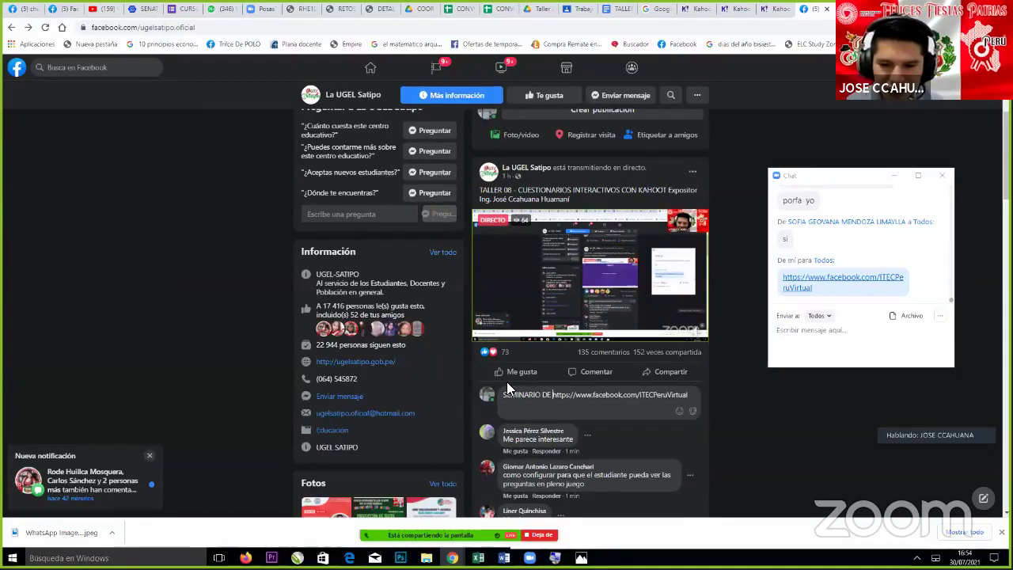
key(BackSpace)
key(BackSpace)
key(BackSpace)
key(BackSpace)
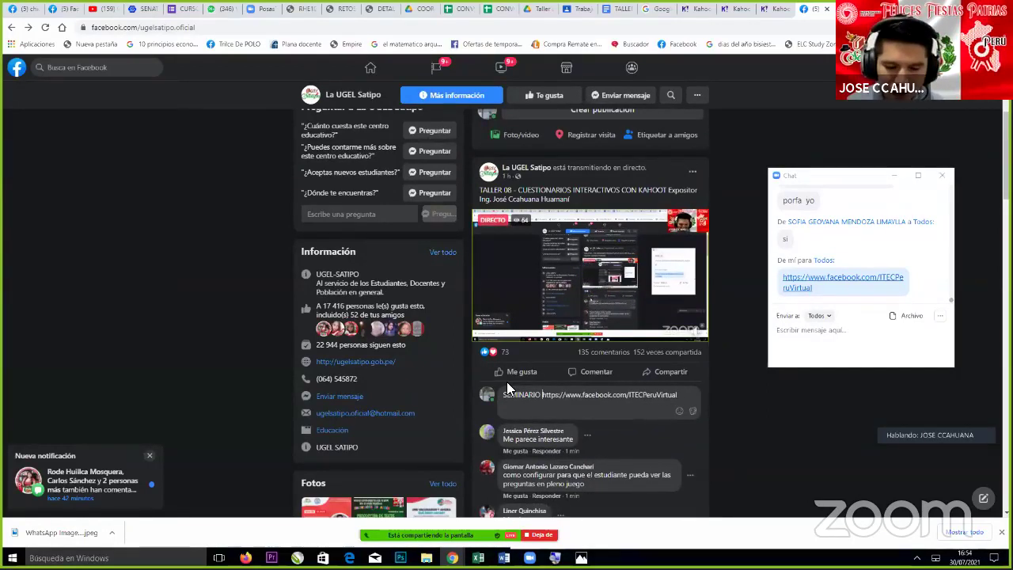
key(BackSpace)
text(PARA NOM)
text(BRAMIENTO:)
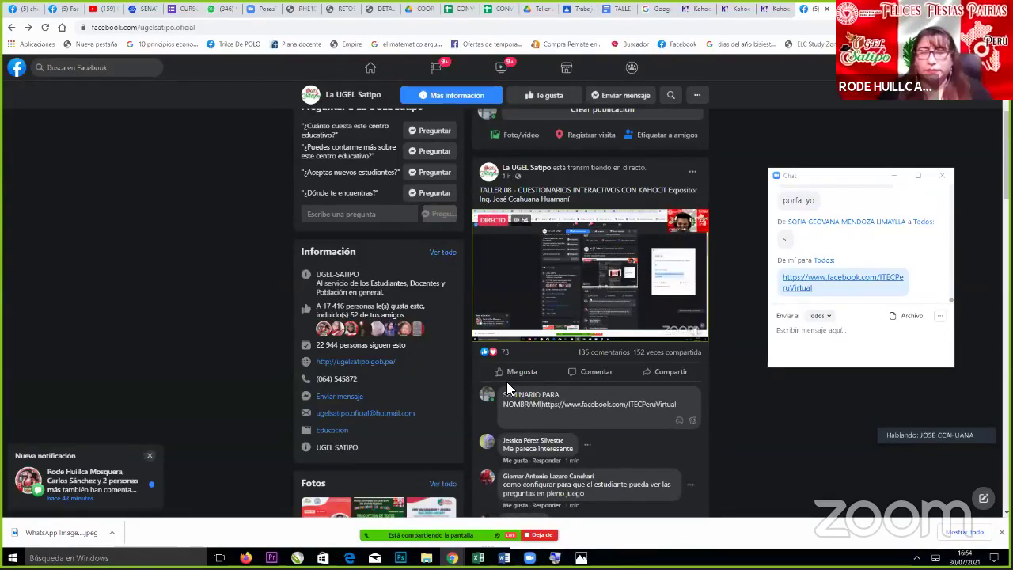
key(Return)
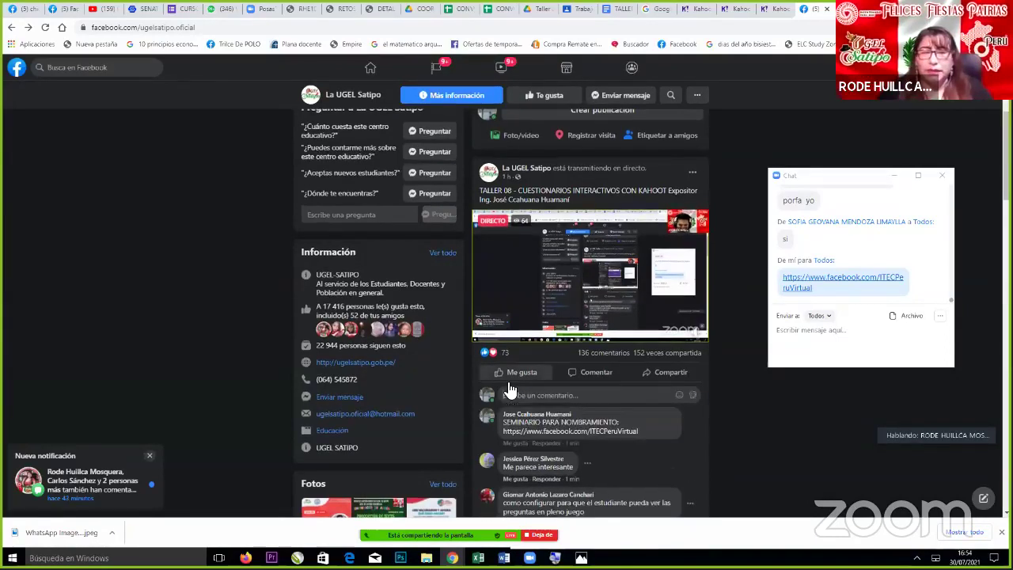
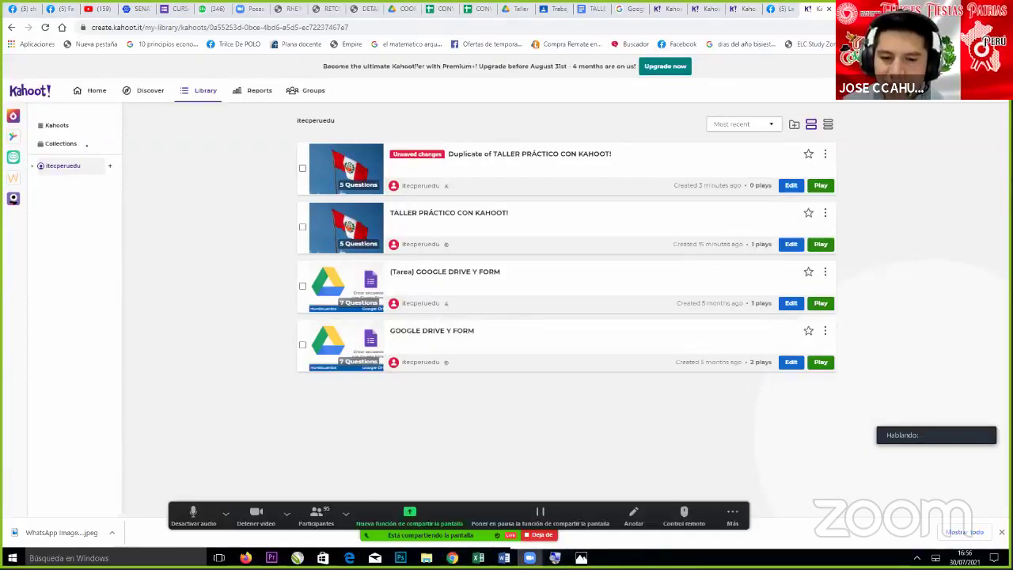
click(733, 514)
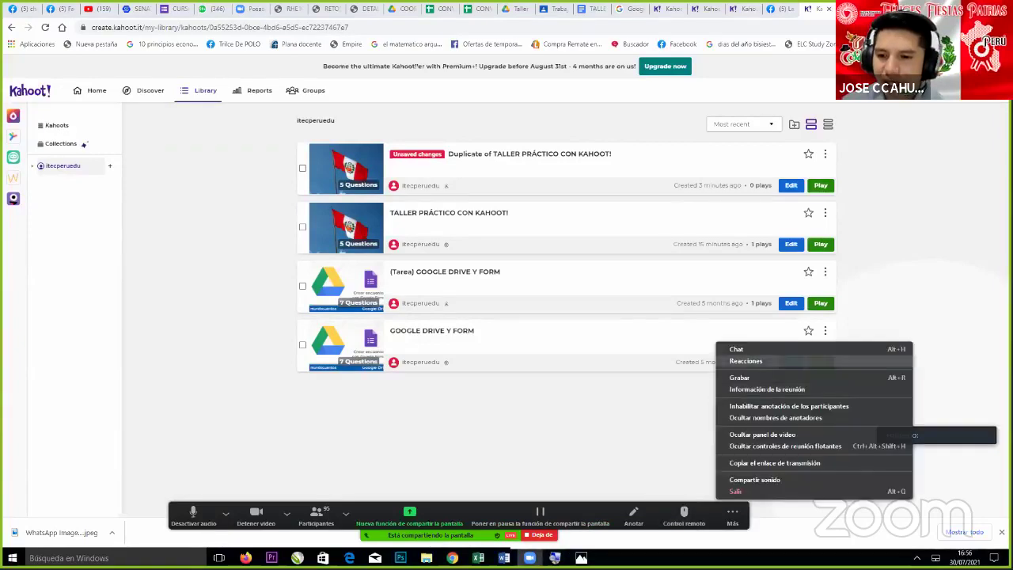
click(740, 346)
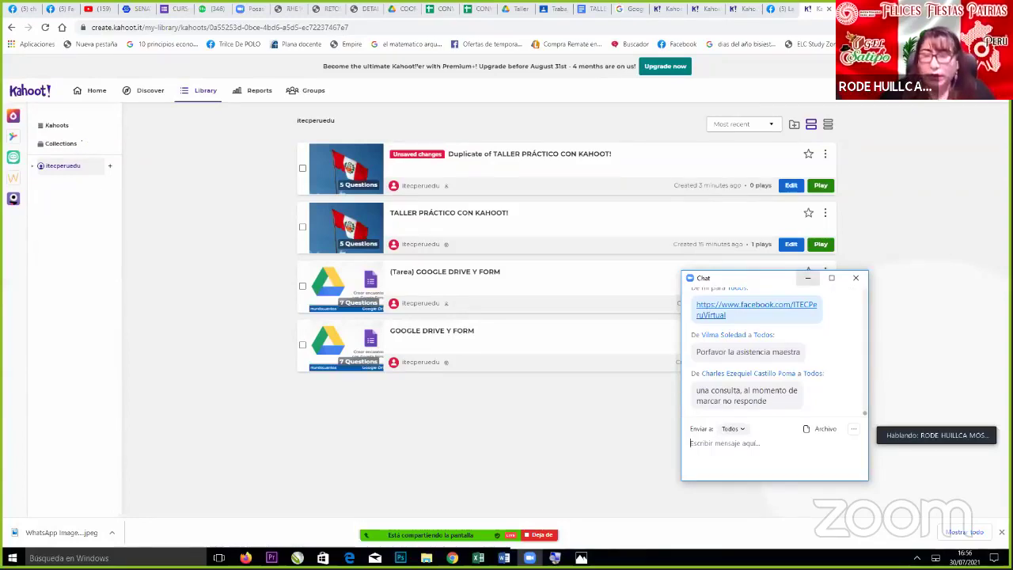
click(807, 278)
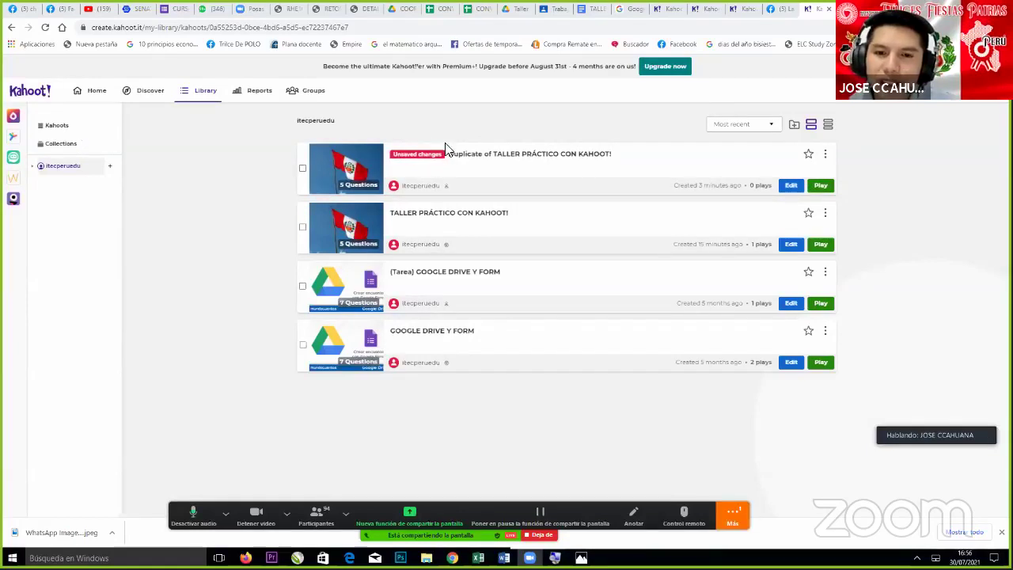
Host the duplicate as a Teach game, toggling 'Mostrar preguntas y respuestas' off and back to SÍ.
click(824, 188)
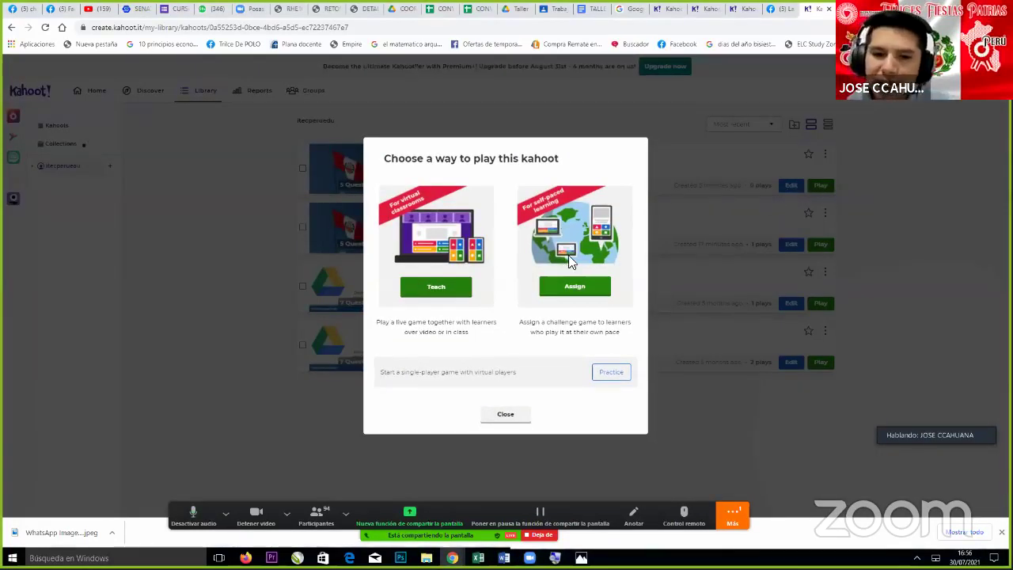
click(436, 288)
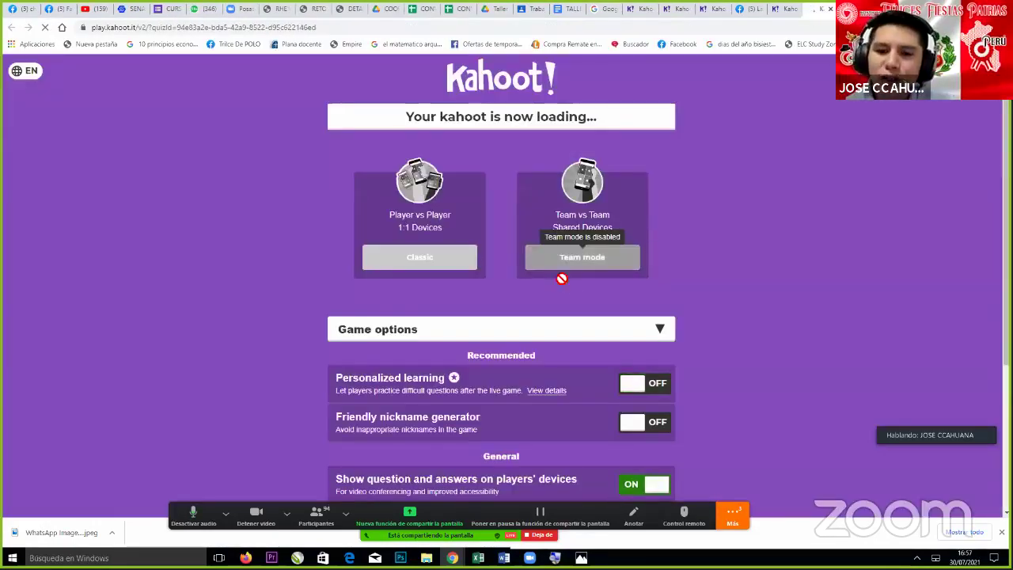
scroll(602, 276, down, 1)
scroll(603, 266, down, 2)
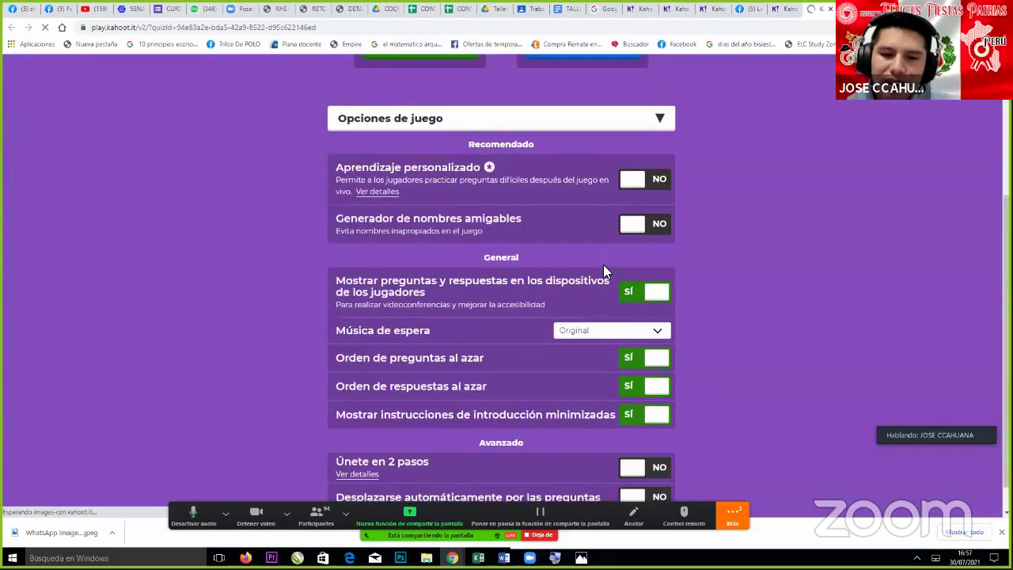
scroll(603, 271, down, 1)
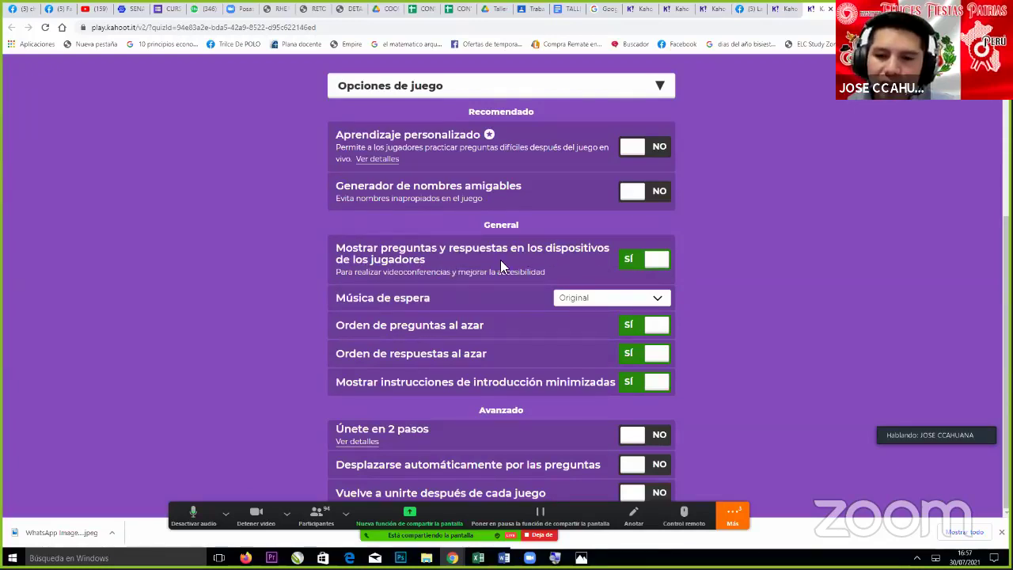
click(635, 263)
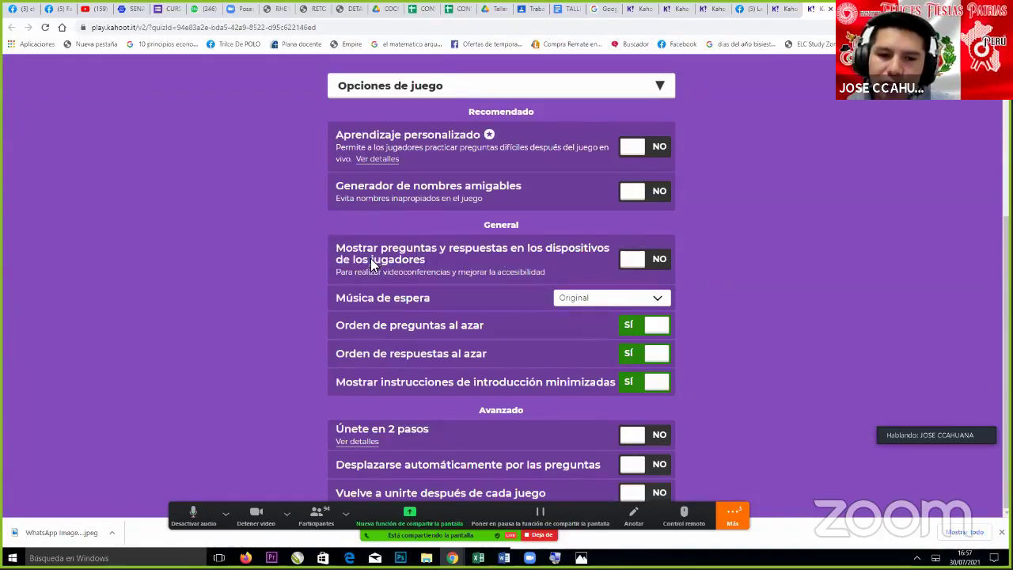
click(642, 264)
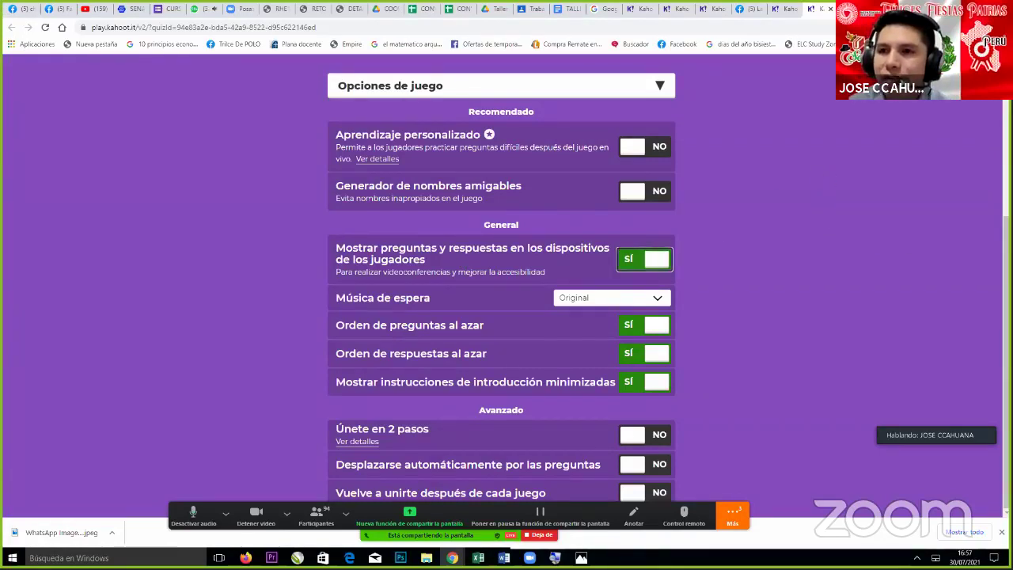
Open the meeting's extra options and chat, then go to the ITEC PERÚ Facebook page.
click(733, 514)
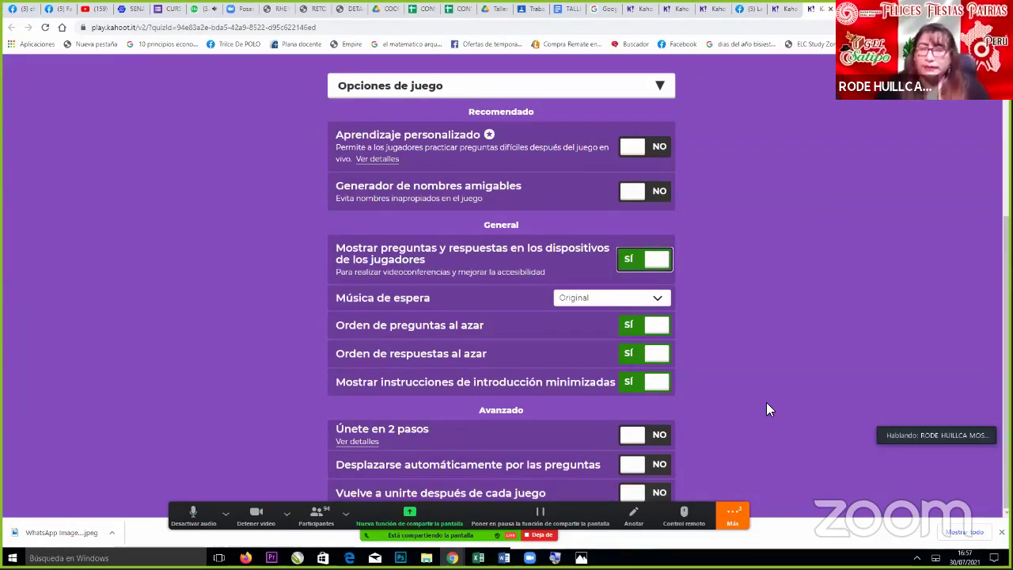
key(alt+h)
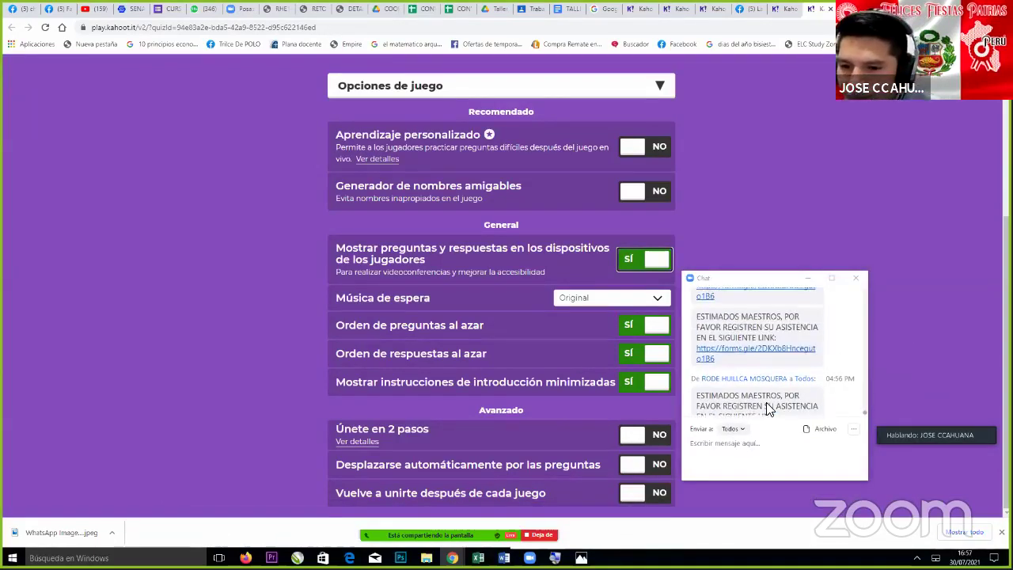
scroll(767, 408, up, 1)
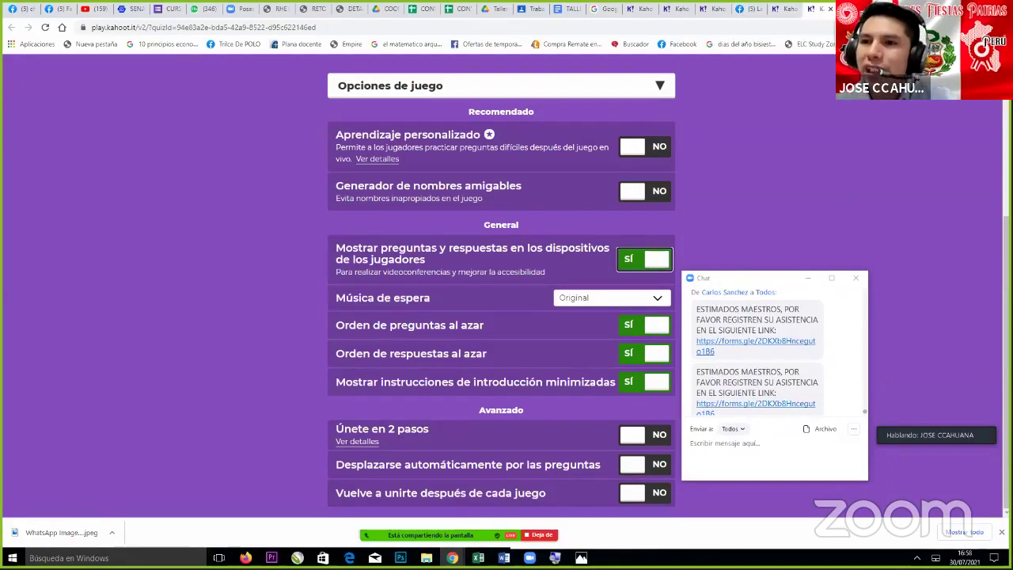
click(6, 8)
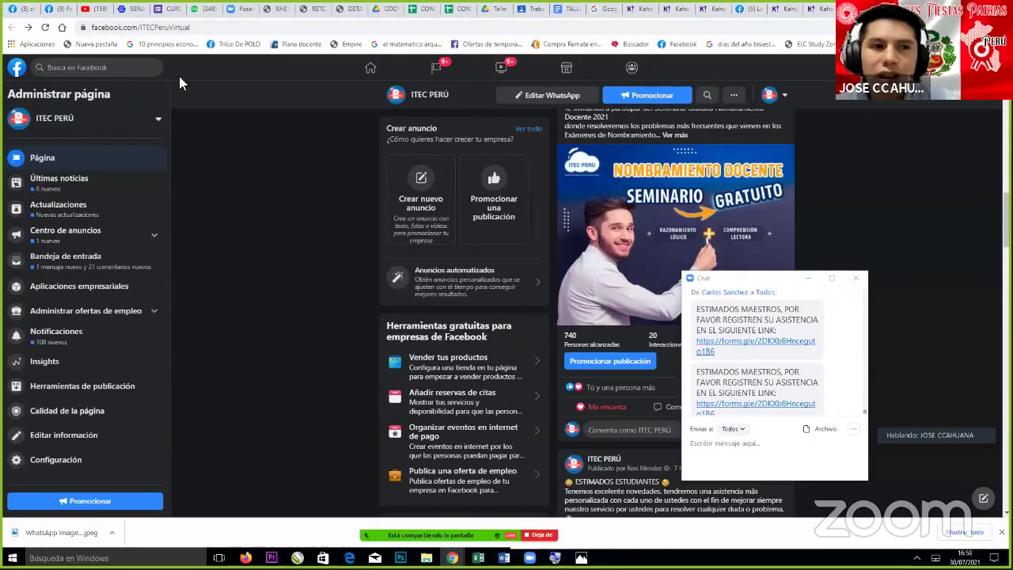
Search Facebook for 'LA UGEL', open La UGEL Satipo, and highlight the comment asking how to see questions.
click(120, 69)
text(LA UGEL)
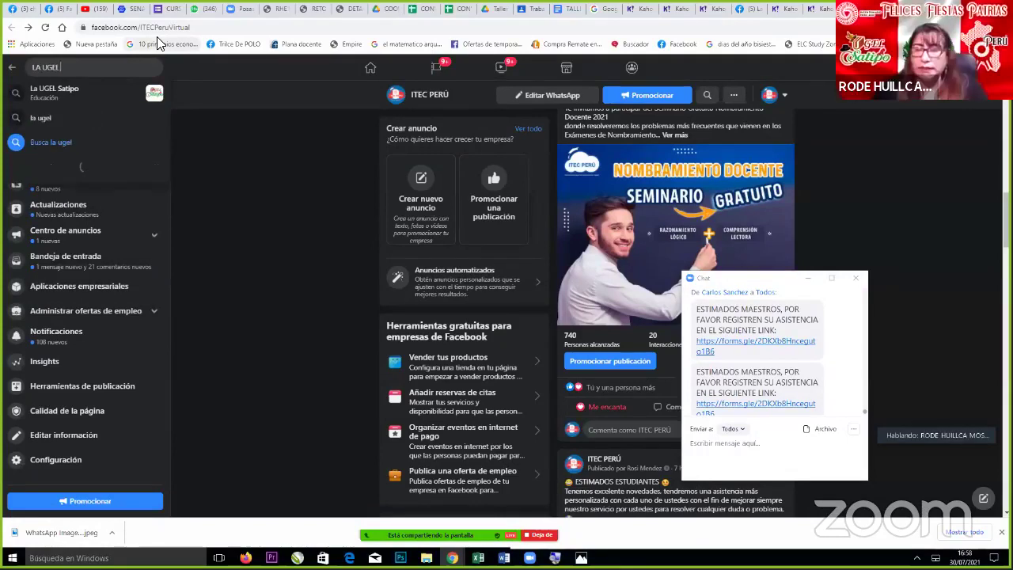
drag(70, 118, 71, 110)
click(71, 93)
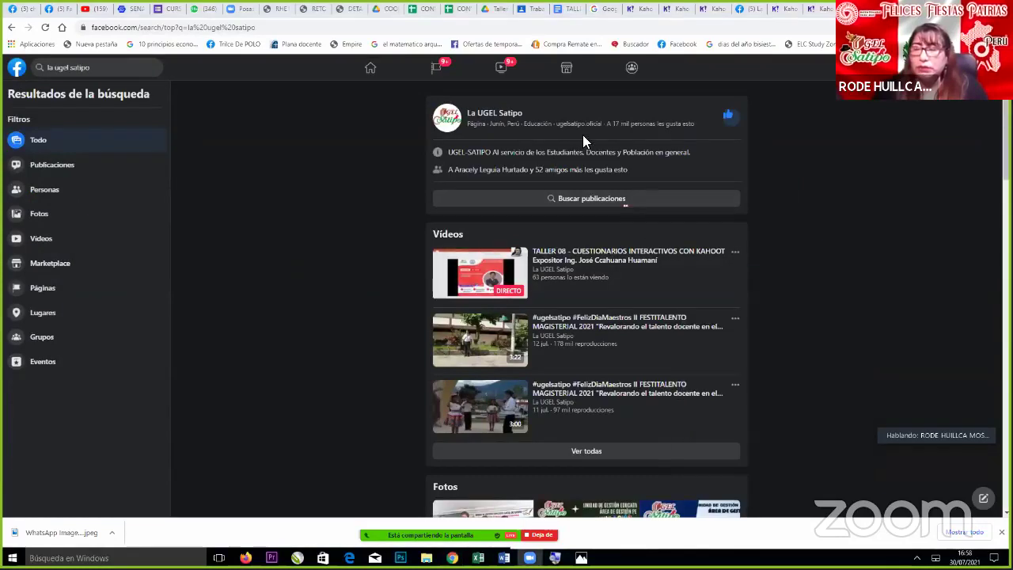
click(475, 117)
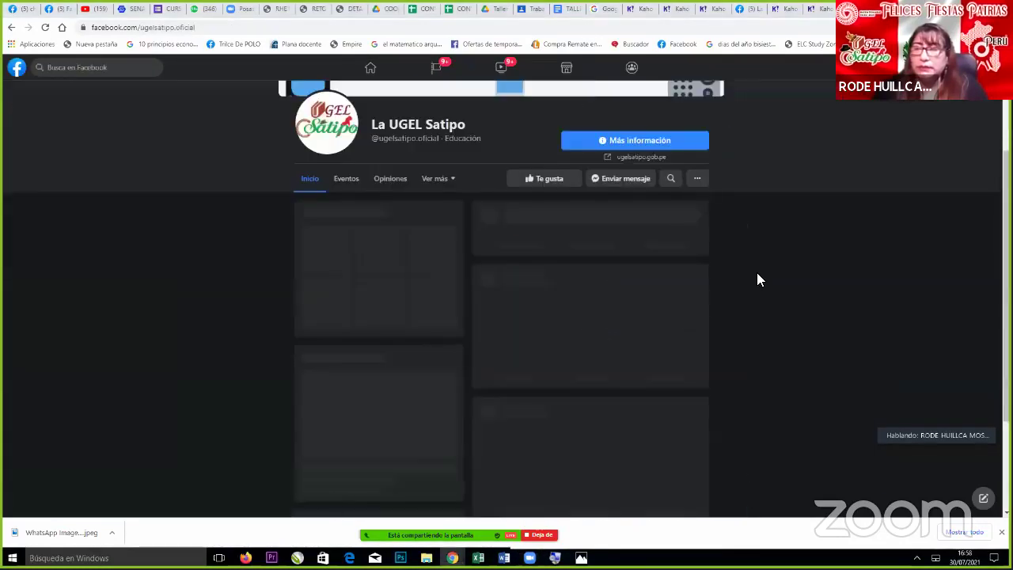
scroll(712, 290, down, 3)
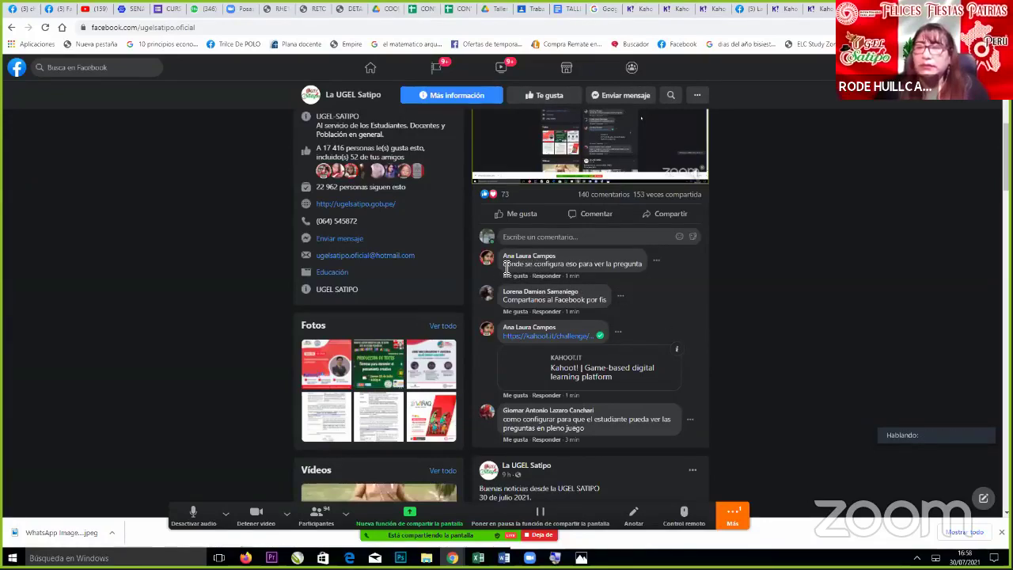
drag(503, 264, 620, 273)
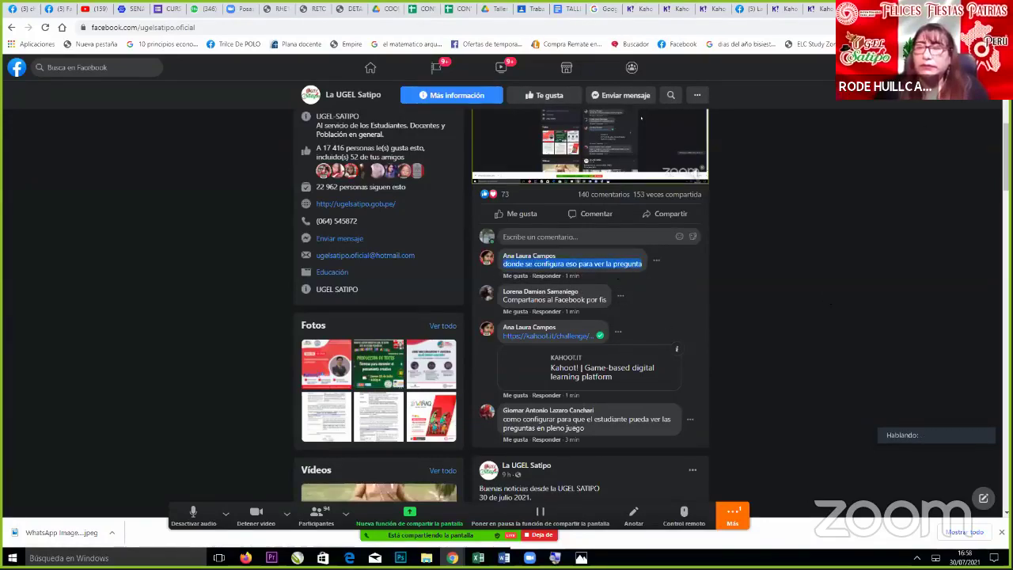
click(814, 9)
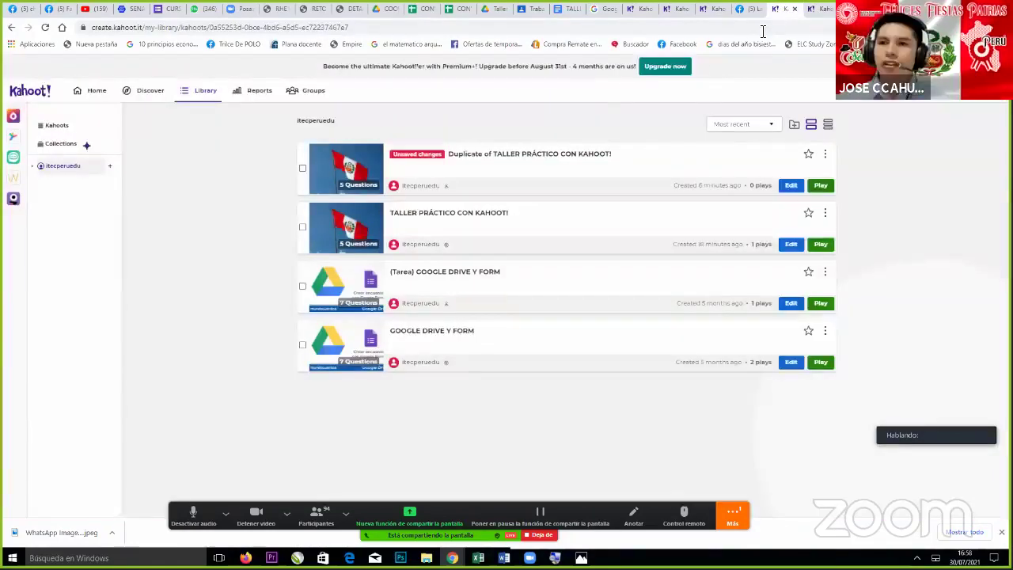
Return to the Kahoot library browser tab.
click(780, 8)
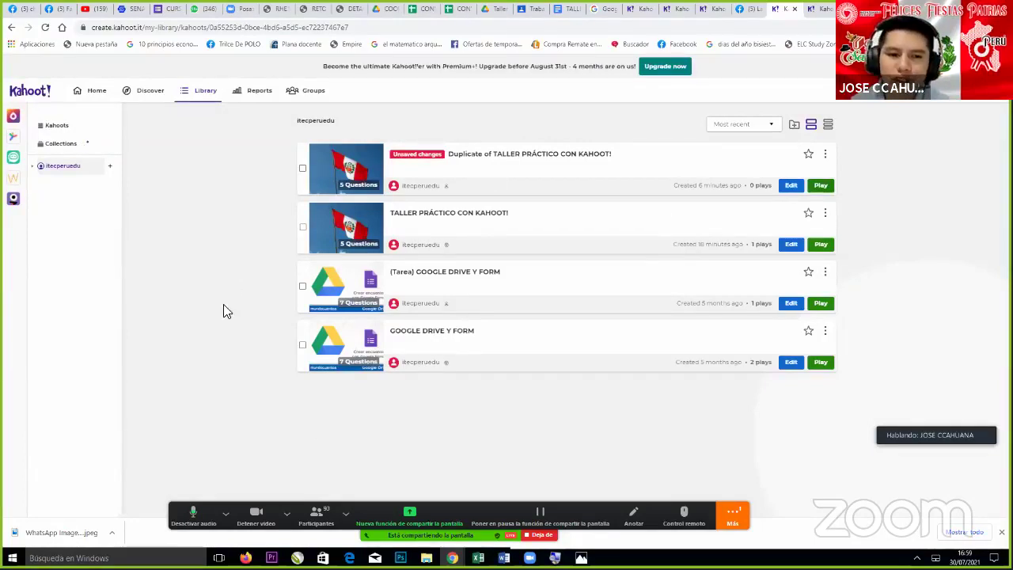
click(303, 349)
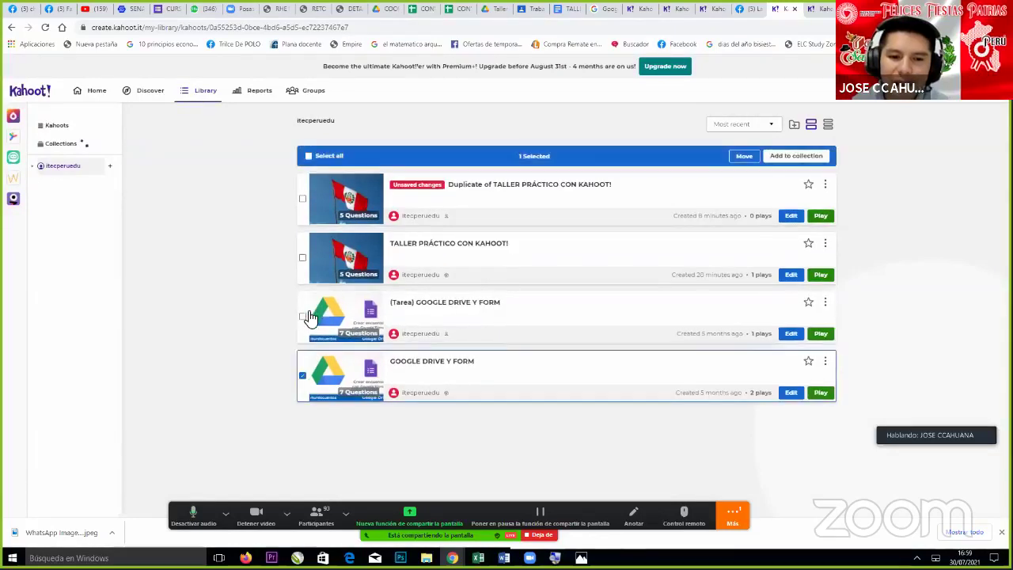
click(302, 317)
click(302, 318)
click(302, 375)
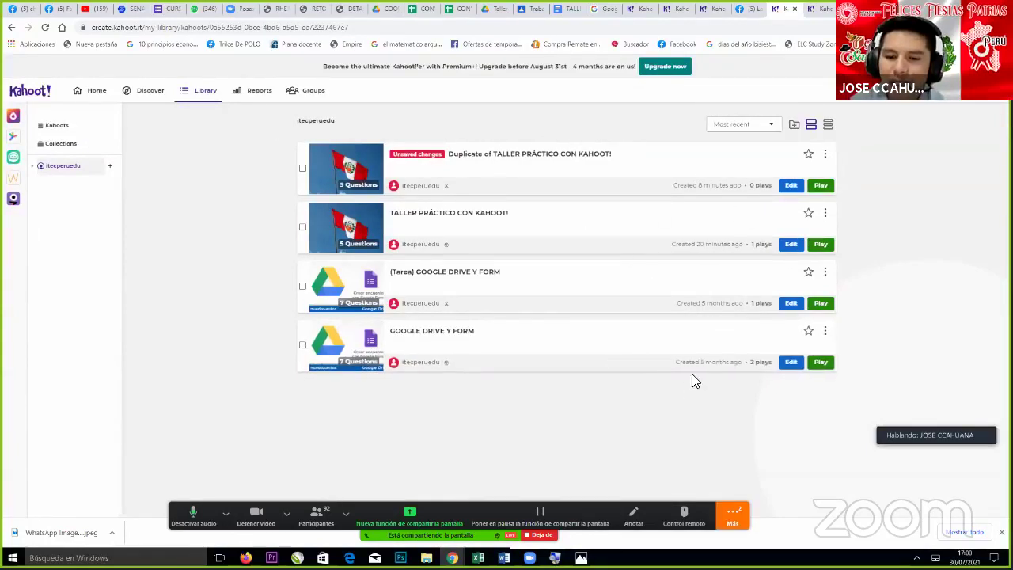
click(735, 484)
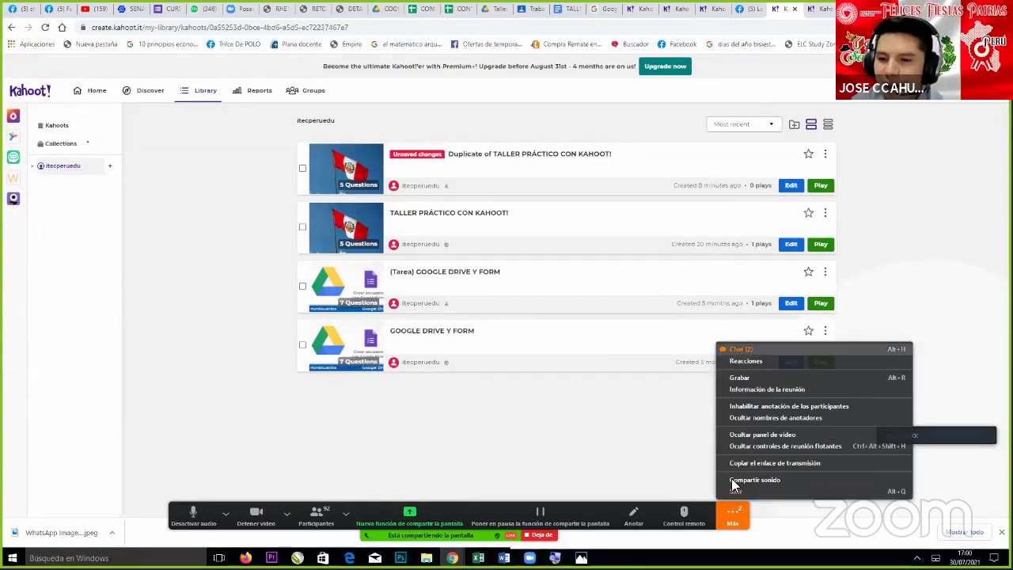
click(734, 480)
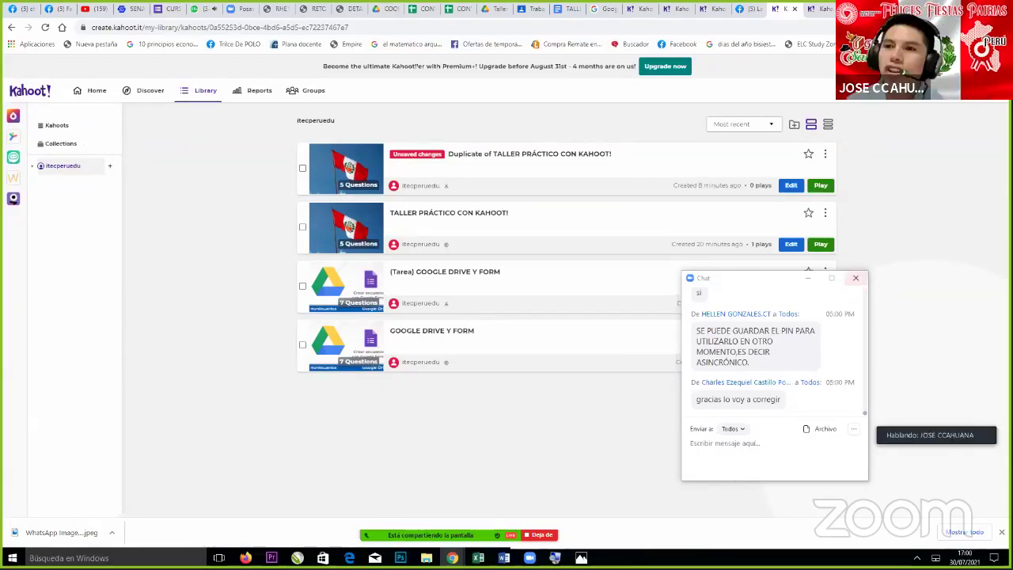
click(817, 9)
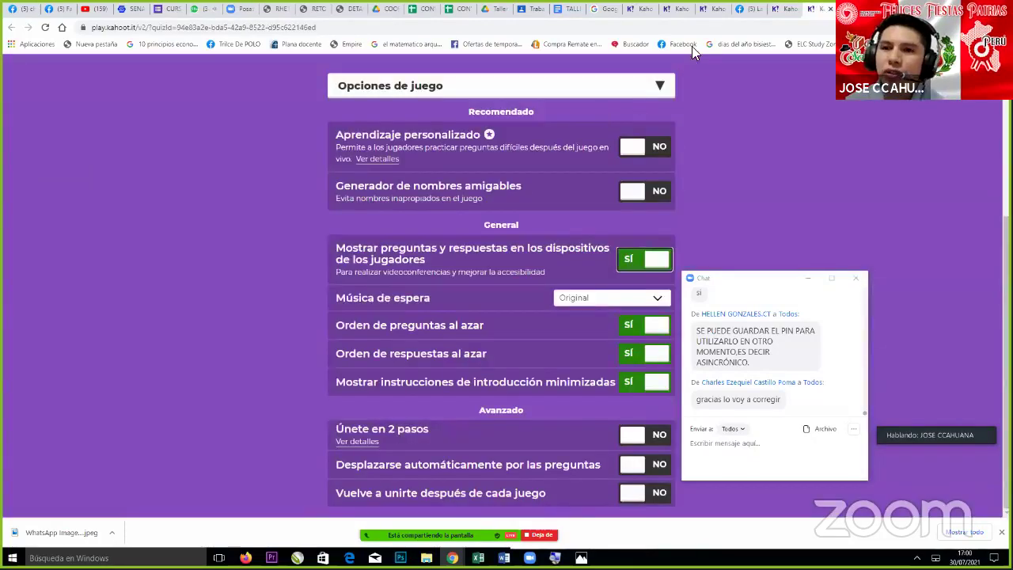
click(781, 10)
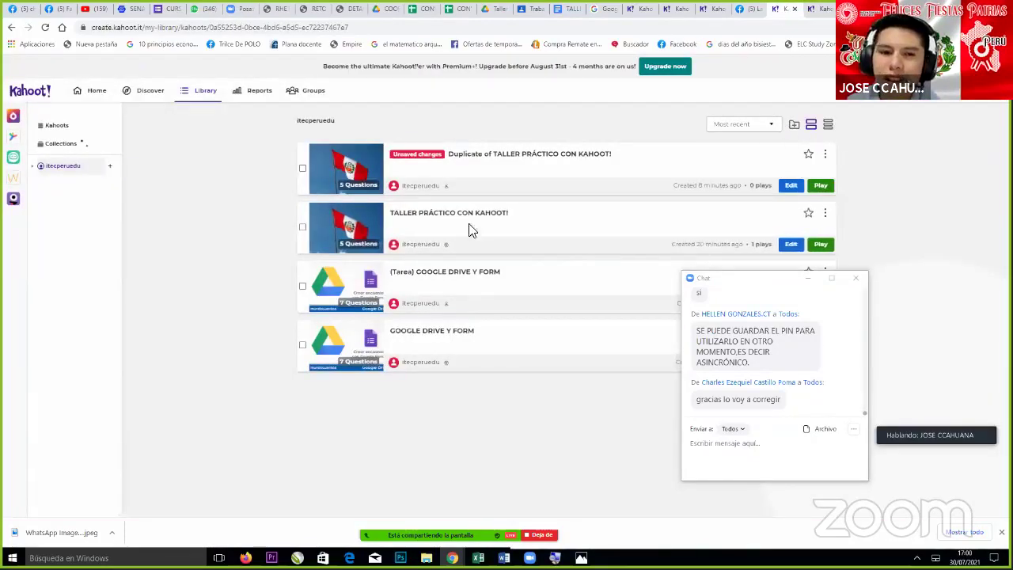
click(856, 278)
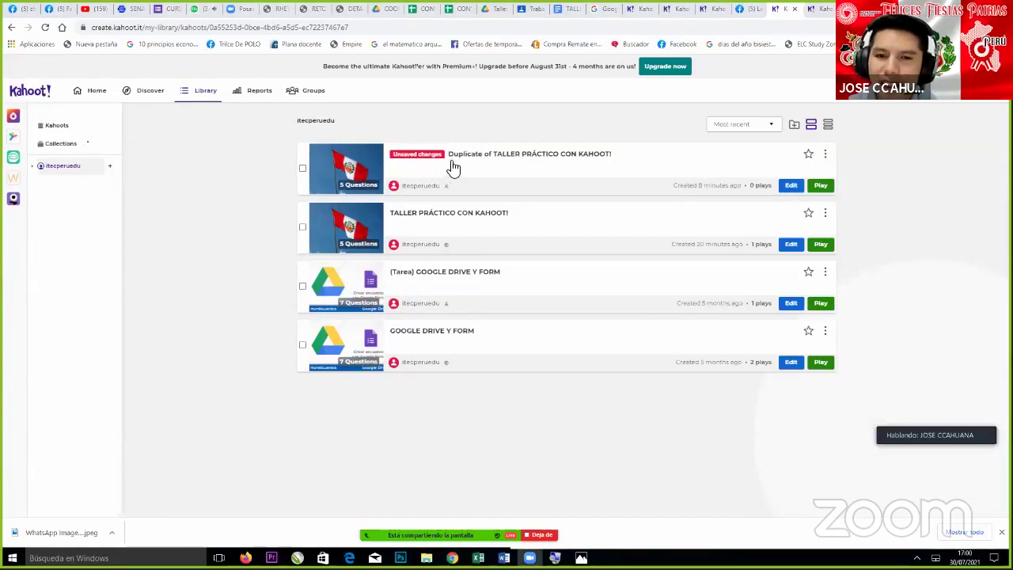
Assign the duplicate as a challenge with a Mon 2 Aug, 8:00 PM deadline.
click(820, 191)
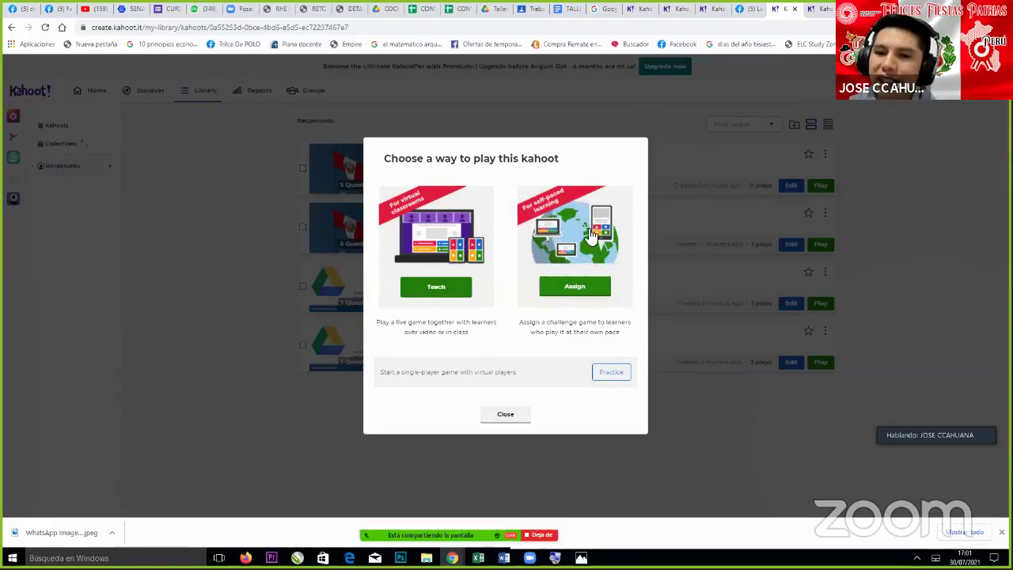
click(574, 287)
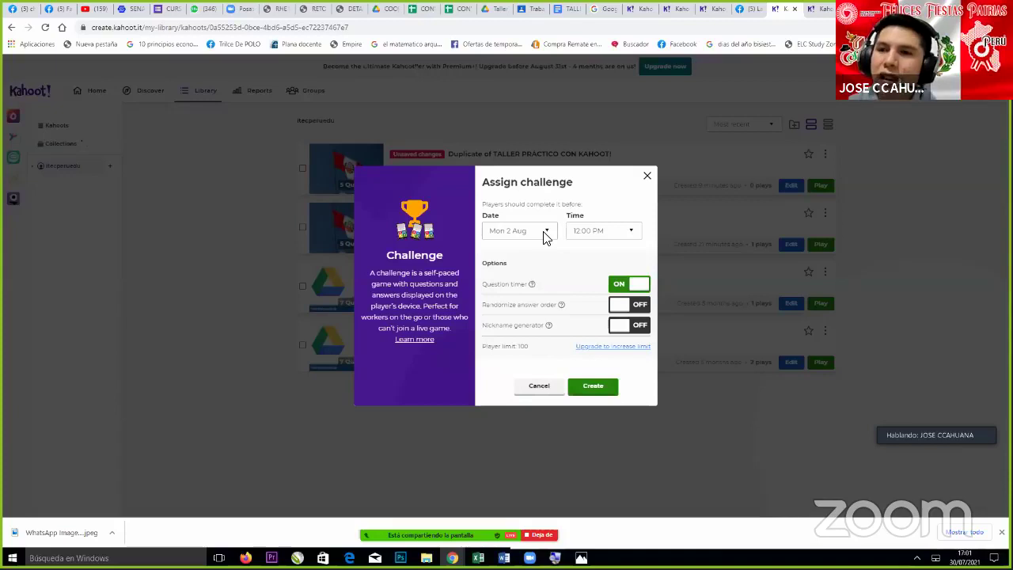
click(544, 235)
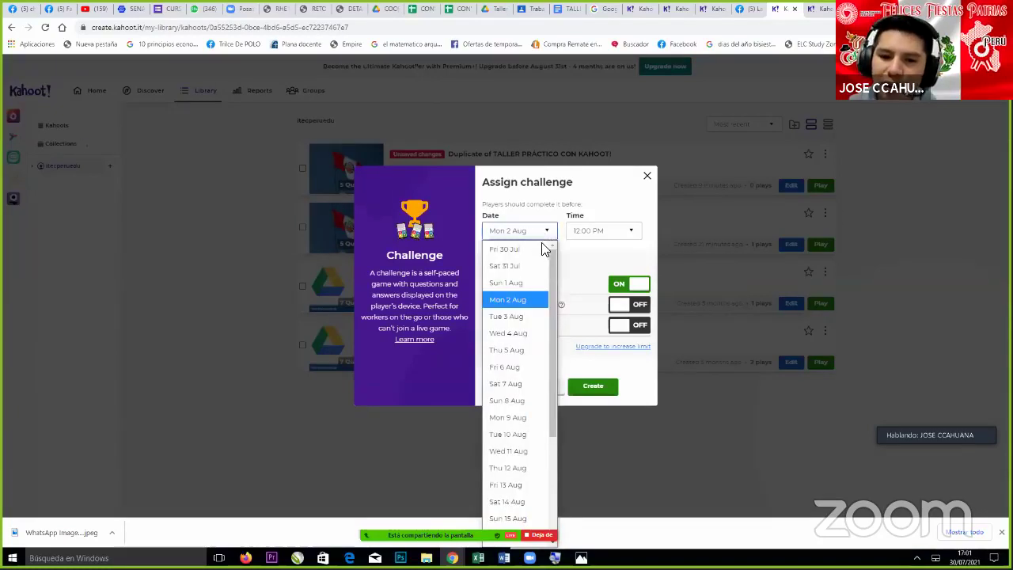
click(516, 299)
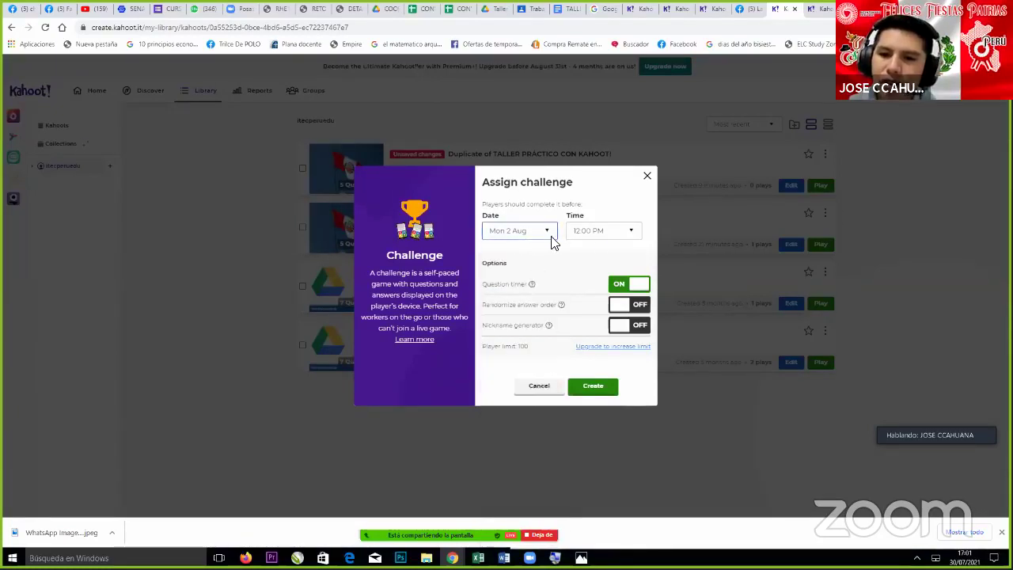
click(615, 231)
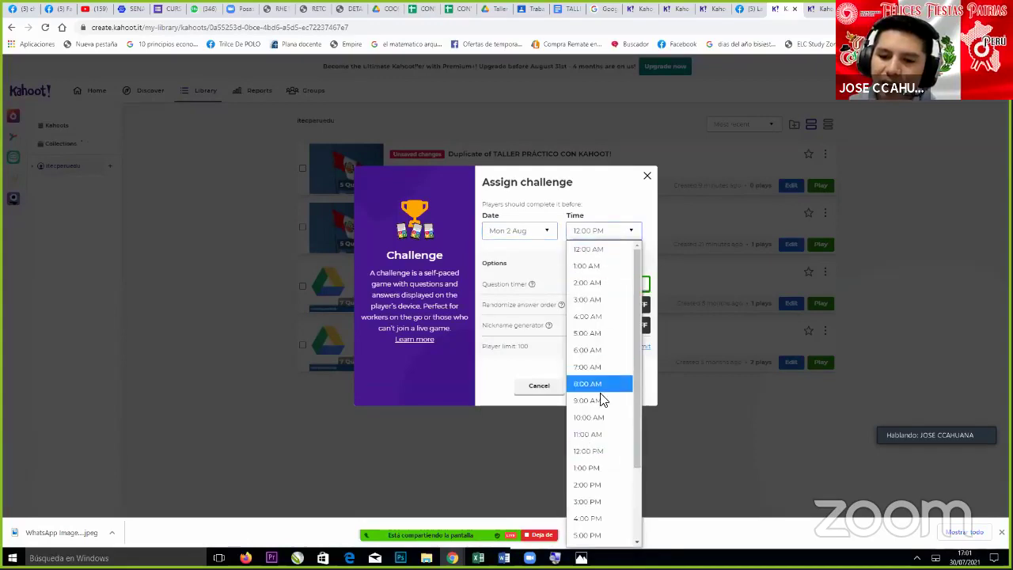
scroll(601, 461, down, 2)
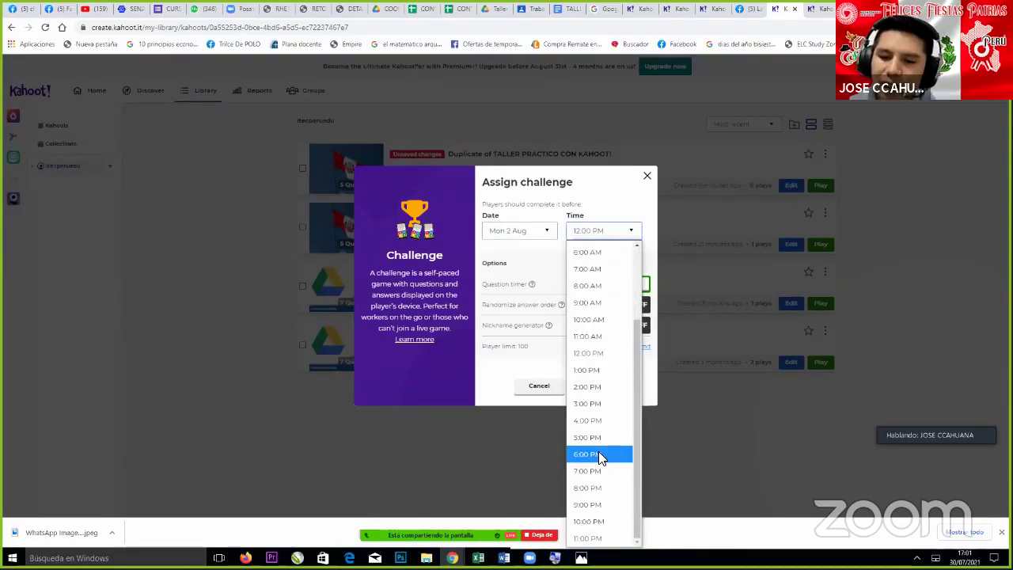
click(590, 487)
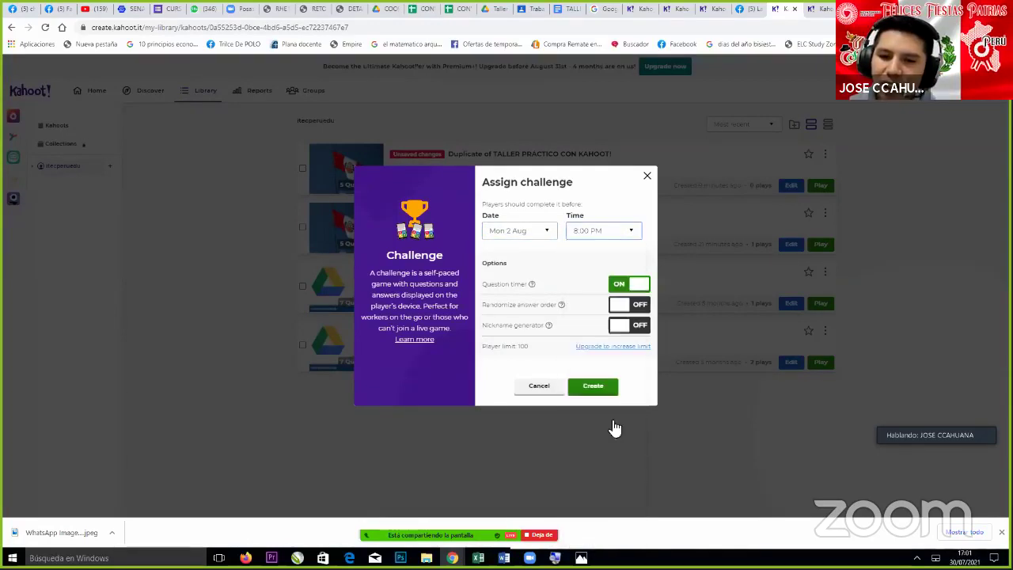
Translate the page to Spanish and point out the timer, answer order, nickname and 100-player options.
right_click(573, 277)
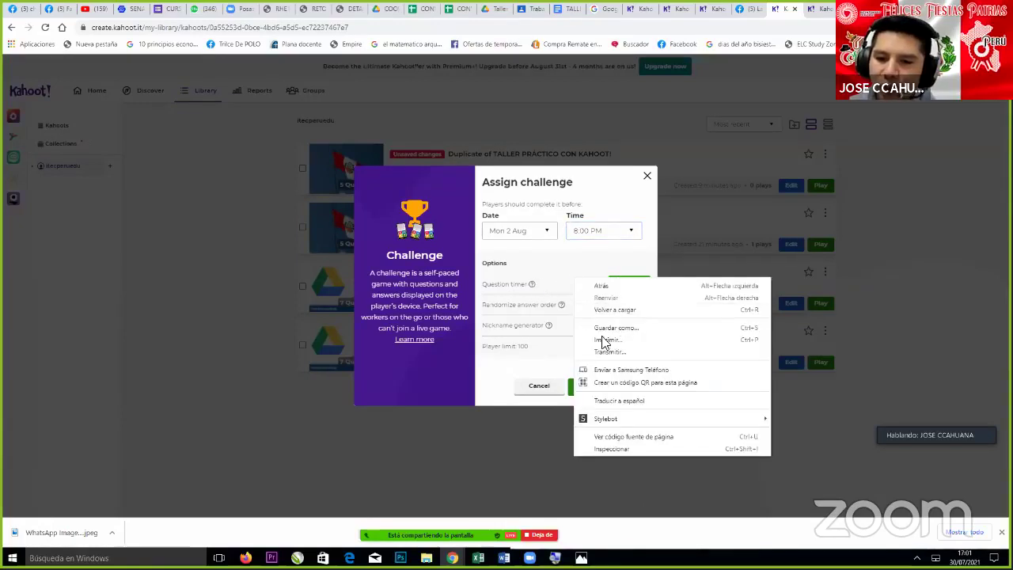
click(619, 401)
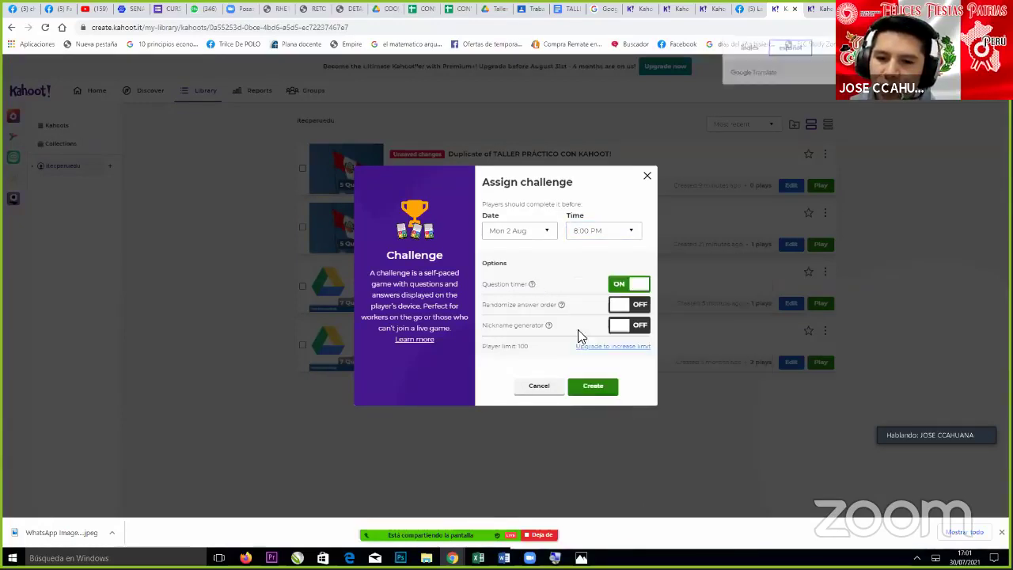
drag(494, 290, 587, 291)
click(539, 291)
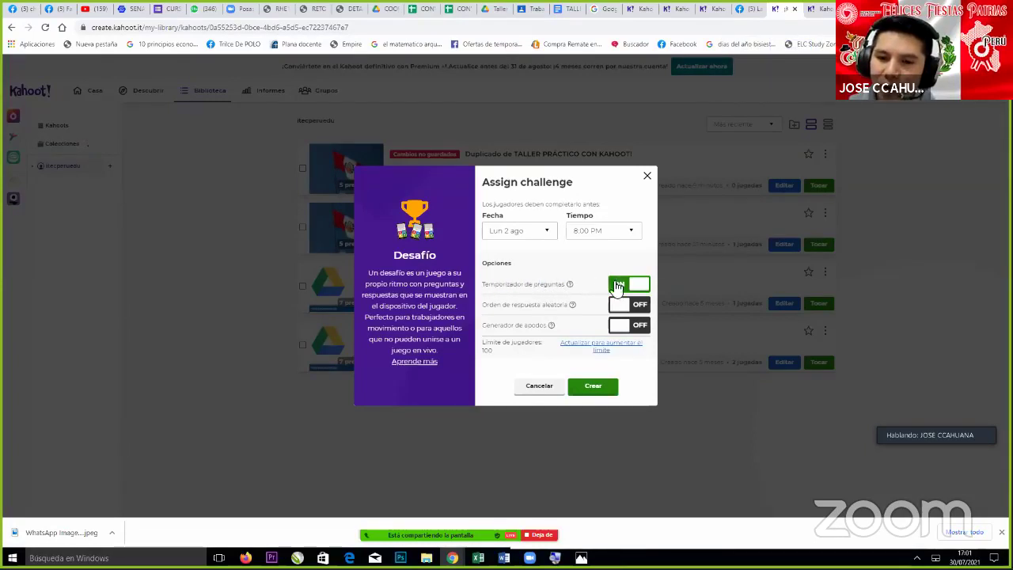
drag(499, 309, 624, 311)
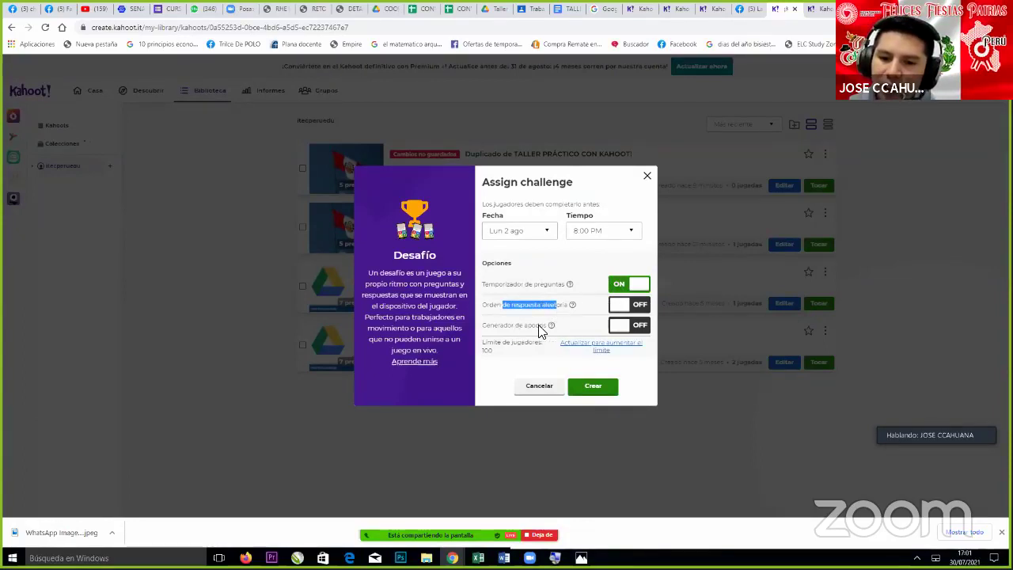
drag(545, 326, 515, 326)
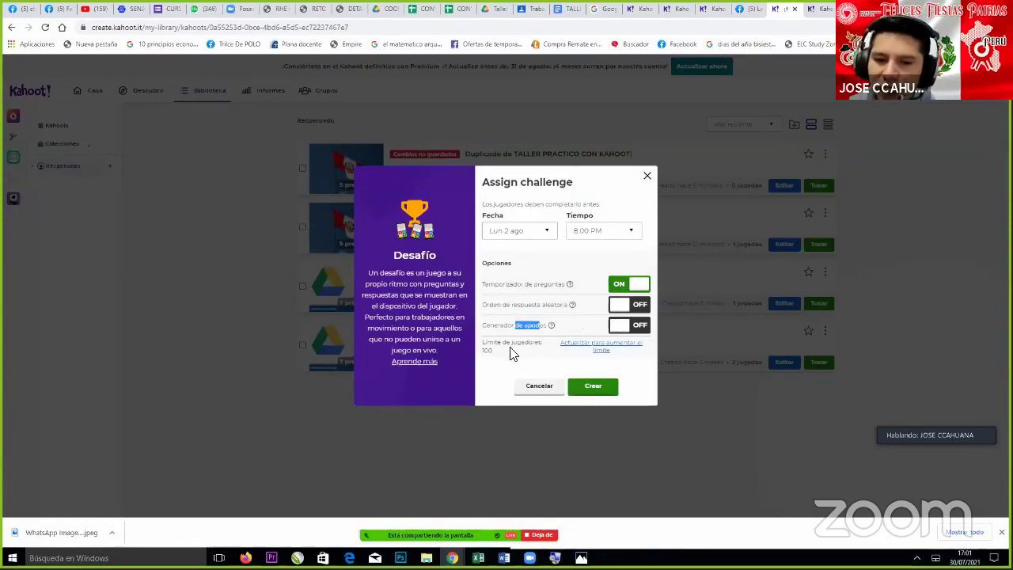
drag(485, 349, 516, 356)
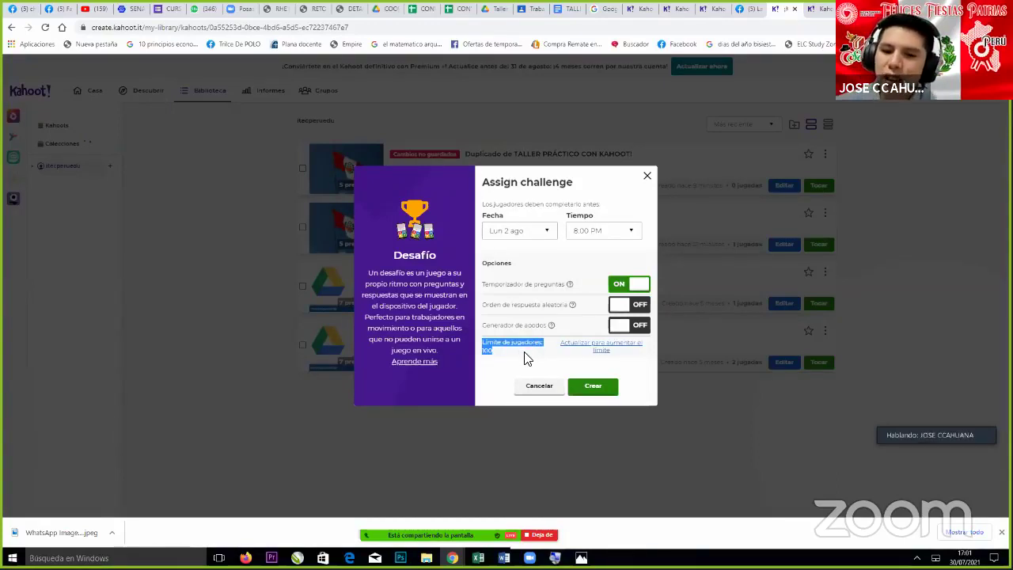
click(524, 357)
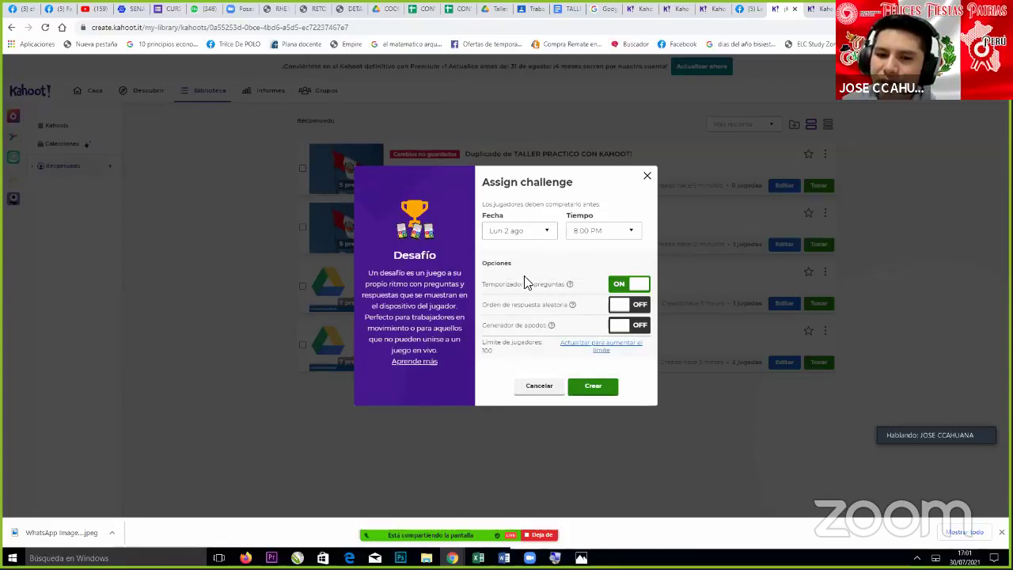
click(599, 392)
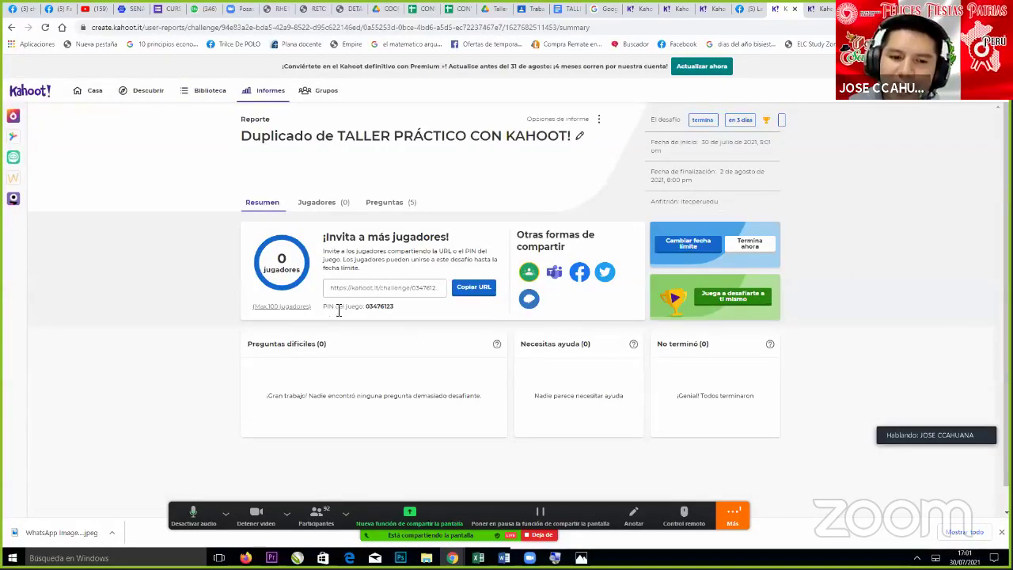
drag(398, 308, 372, 309)
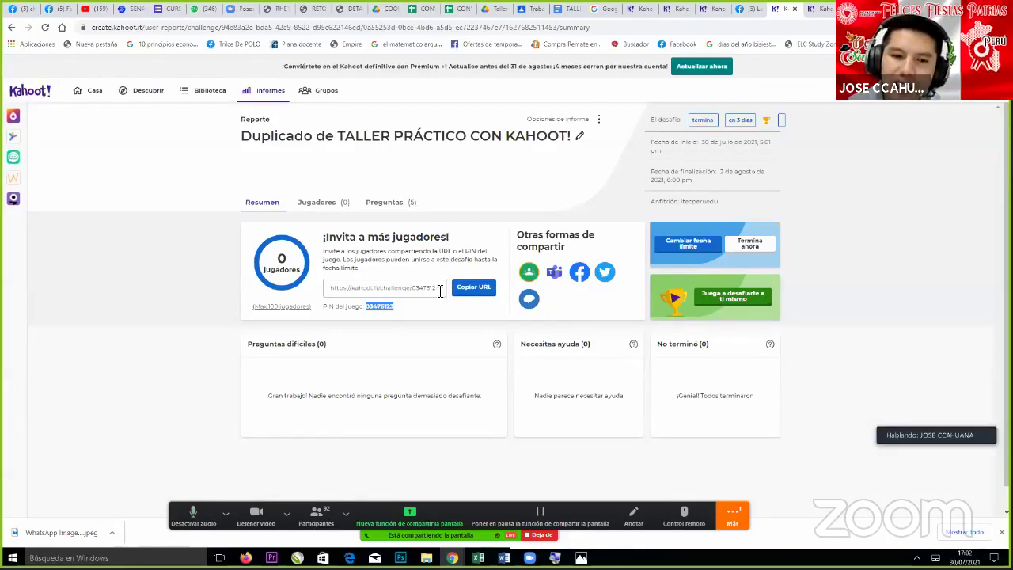
click(466, 292)
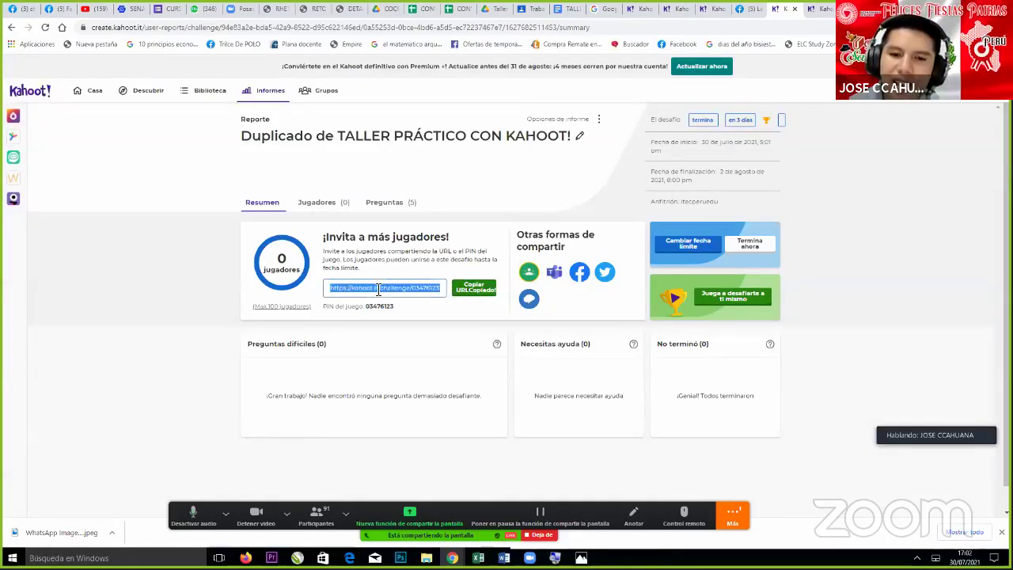
click(464, 292)
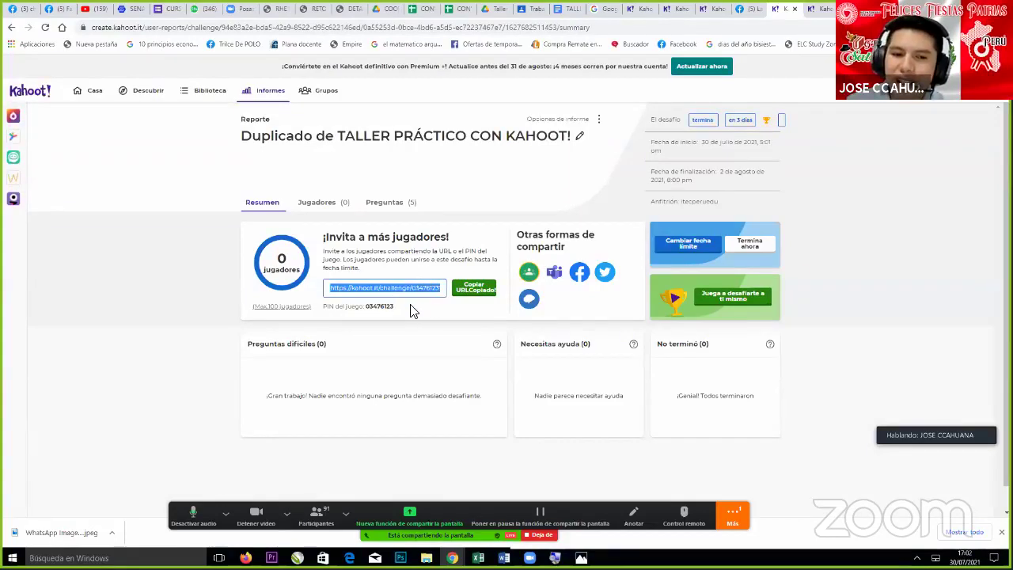
drag(366, 306, 395, 313)
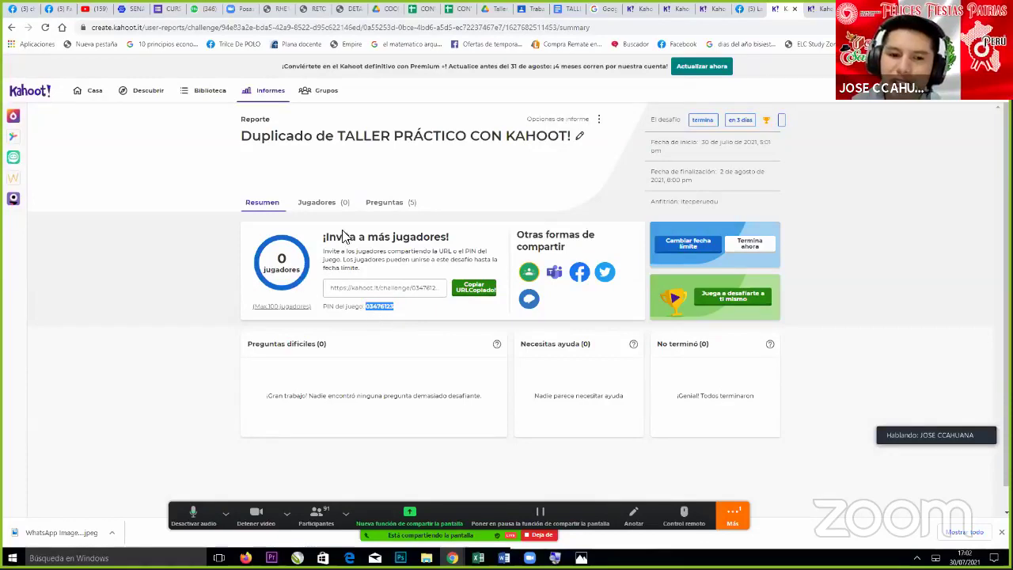
drag(367, 307, 398, 310)
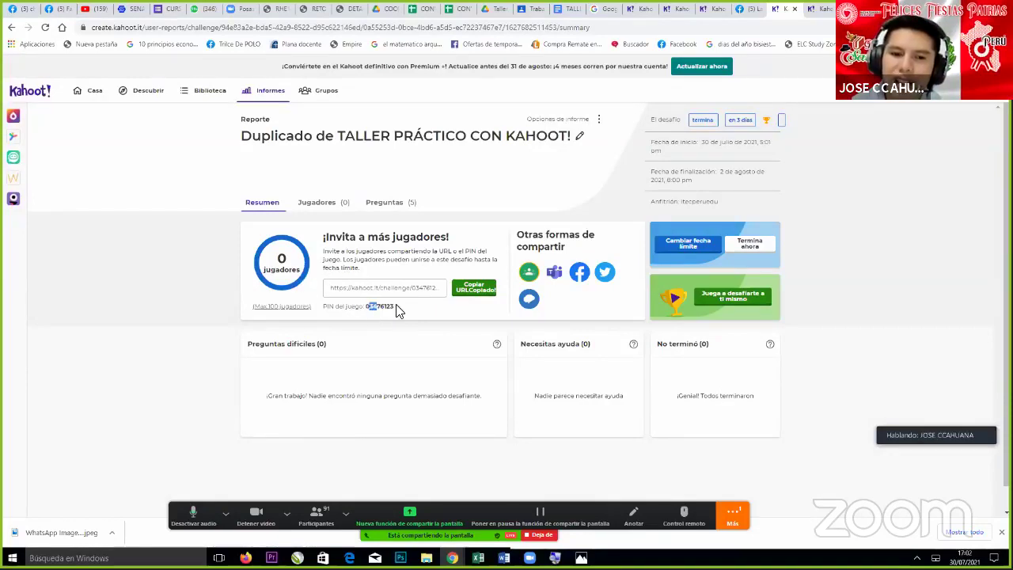
click(406, 308)
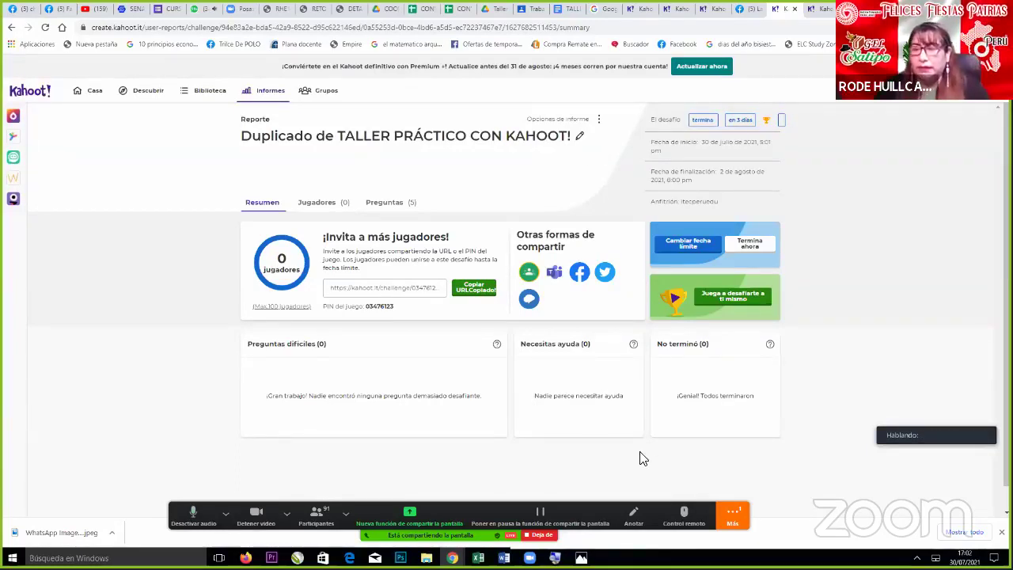
click(740, 493)
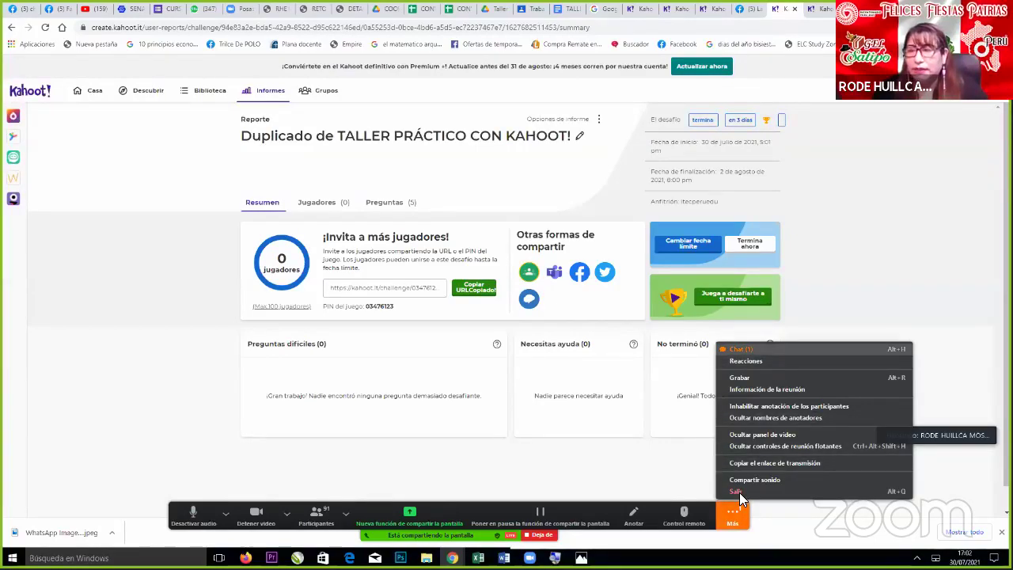
key(alt+h)
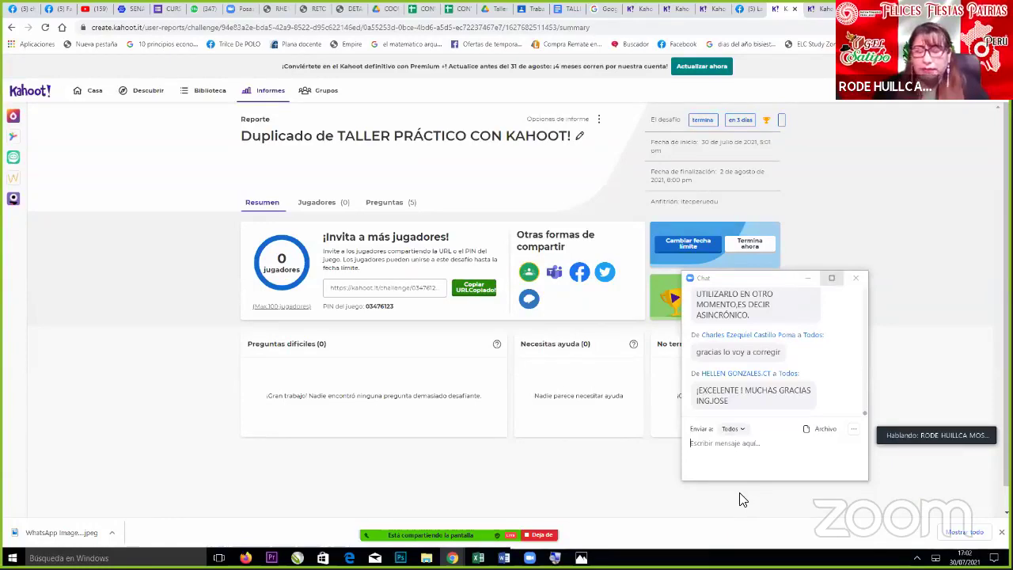
click(808, 279)
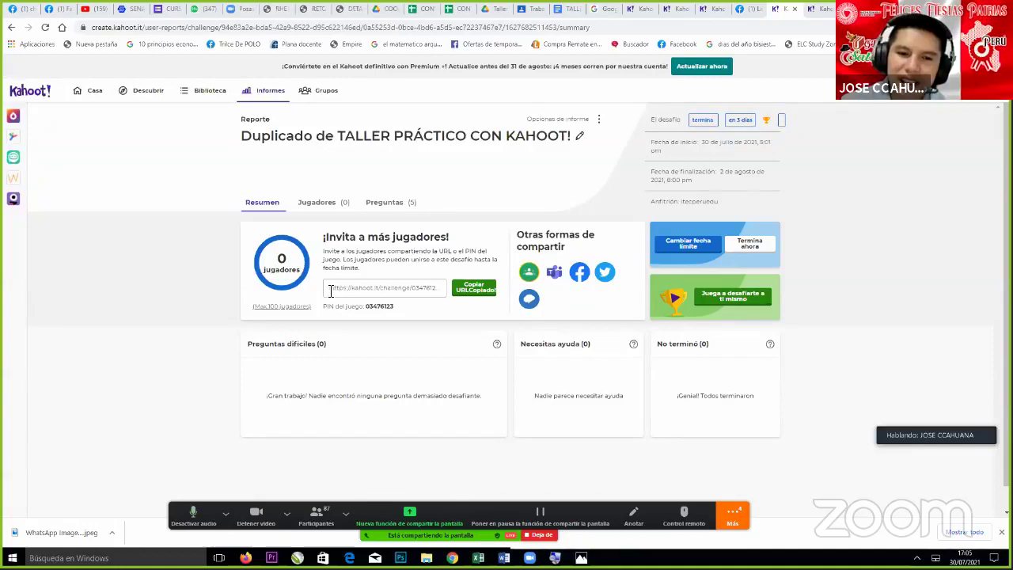
Go through Casa and Biblioteca to the play options for 'Duplicado de TALLER PRÁCTICO CON KAHOOT!'.
click(409, 289)
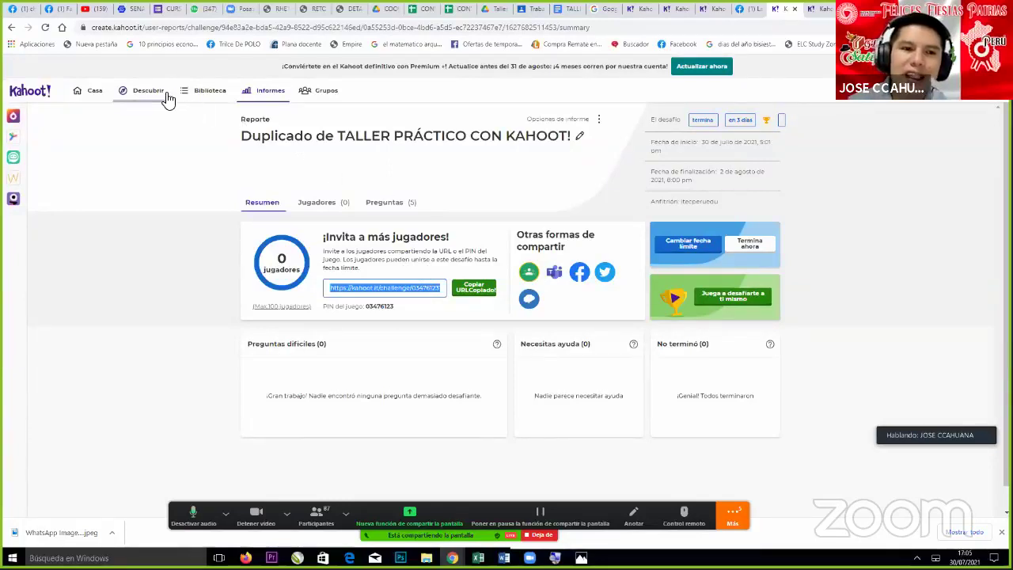
click(97, 93)
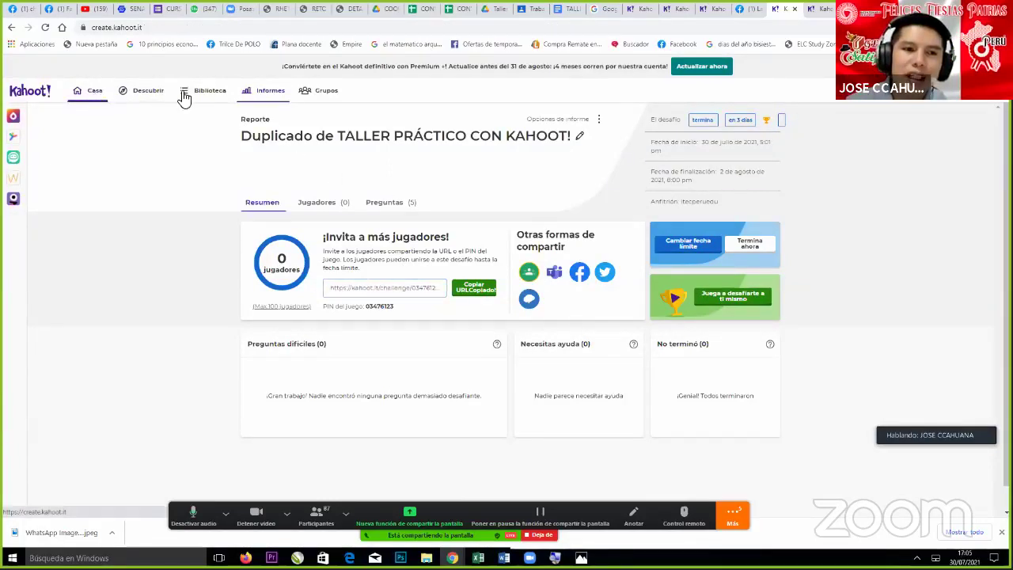
click(204, 93)
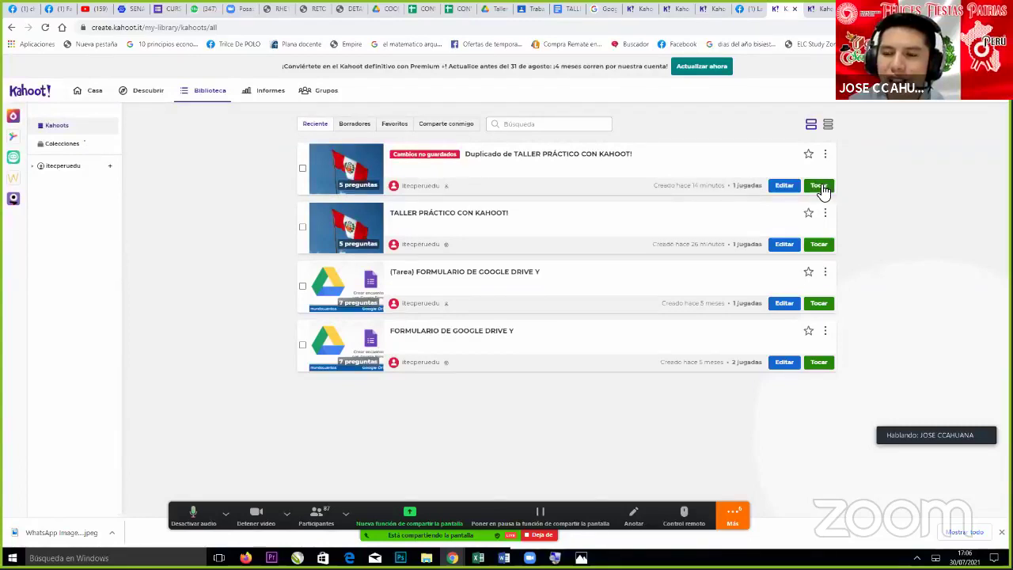
click(820, 187)
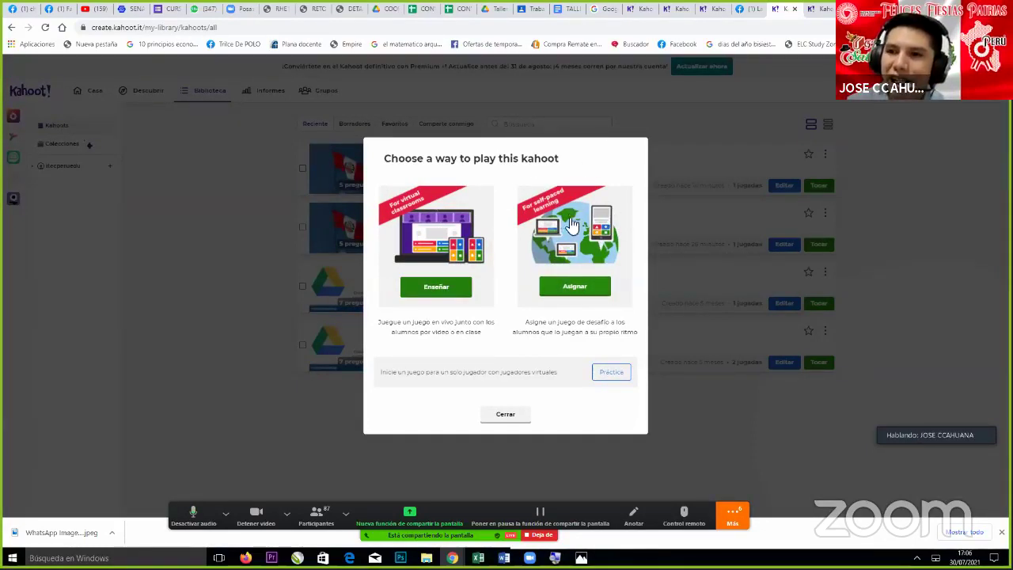
Choose Asignar > Crear nuevo and set the deadline to Fri 6 Aug, 8:00 PM.
click(576, 286)
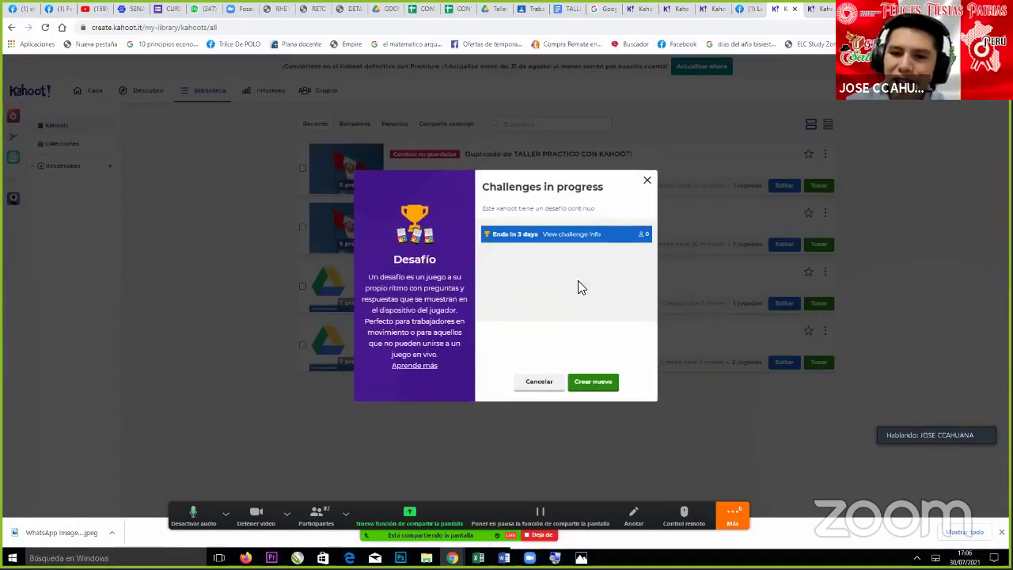
click(594, 383)
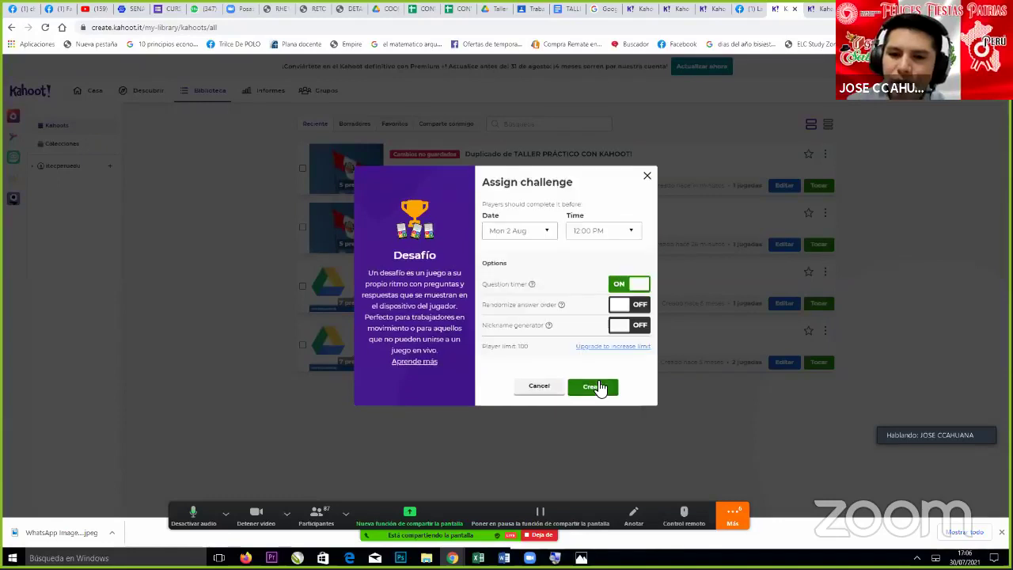
click(545, 231)
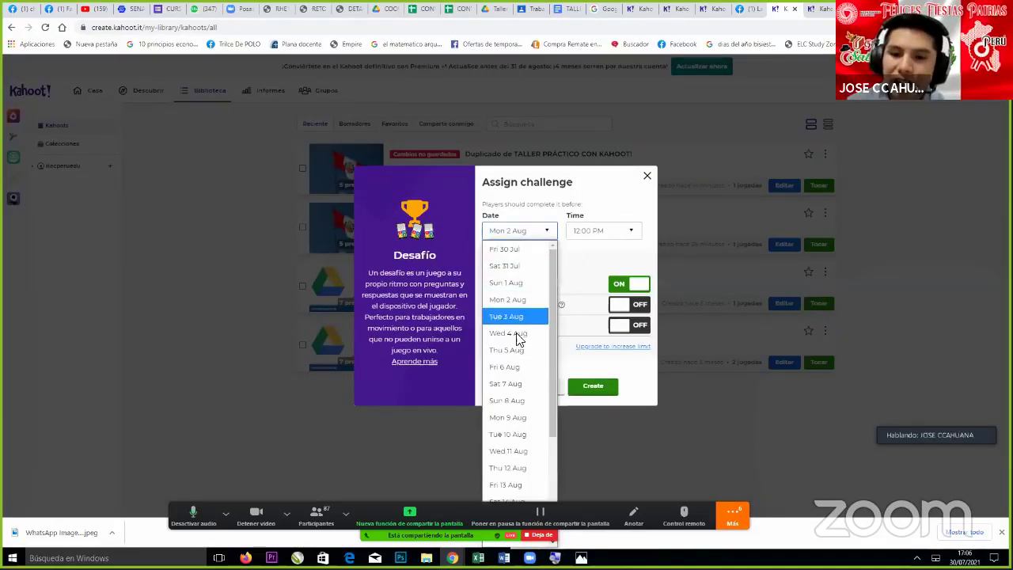
scroll(518, 414, down, 1)
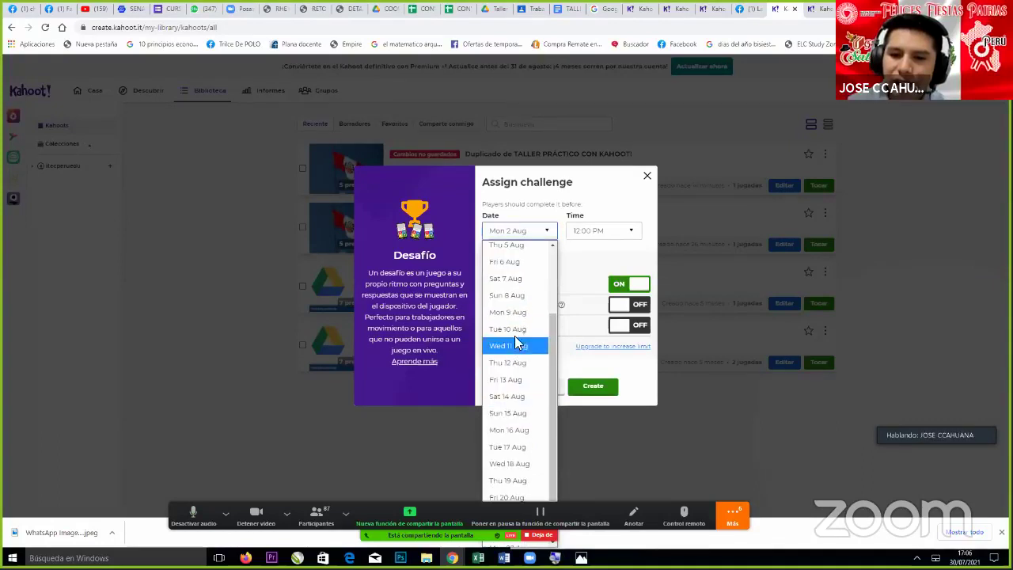
scroll(514, 300, up, 2)
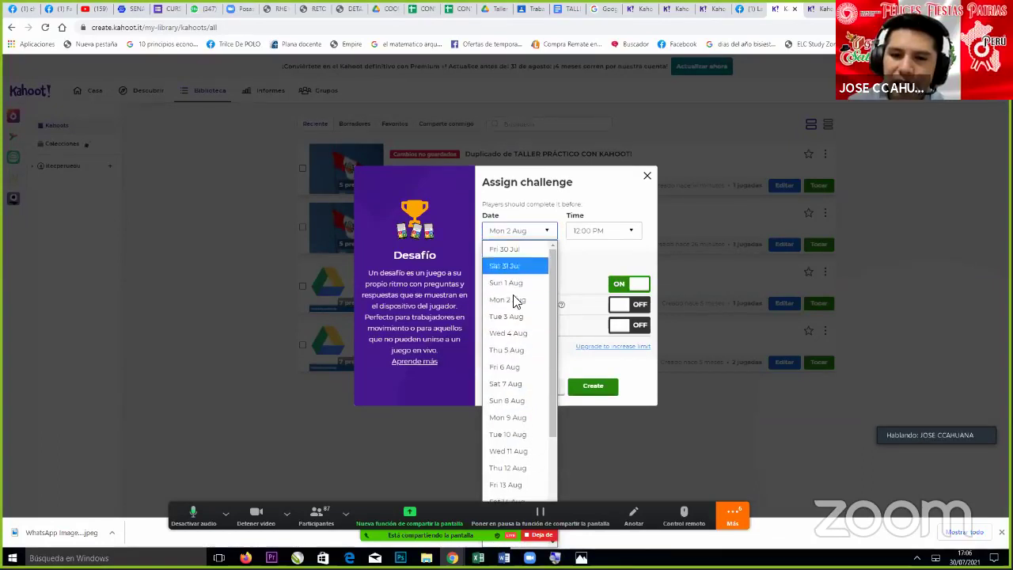
click(510, 368)
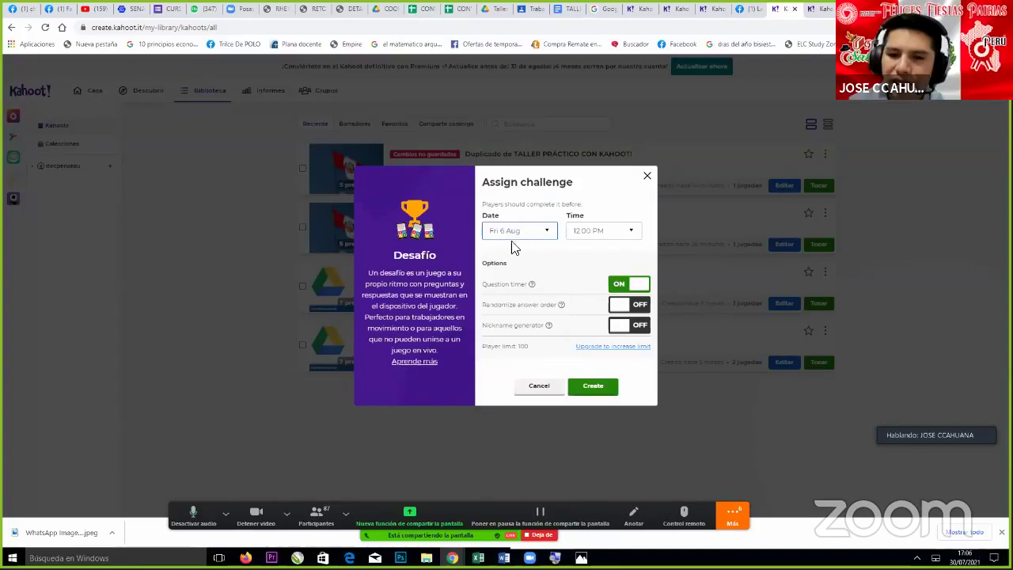
click(599, 236)
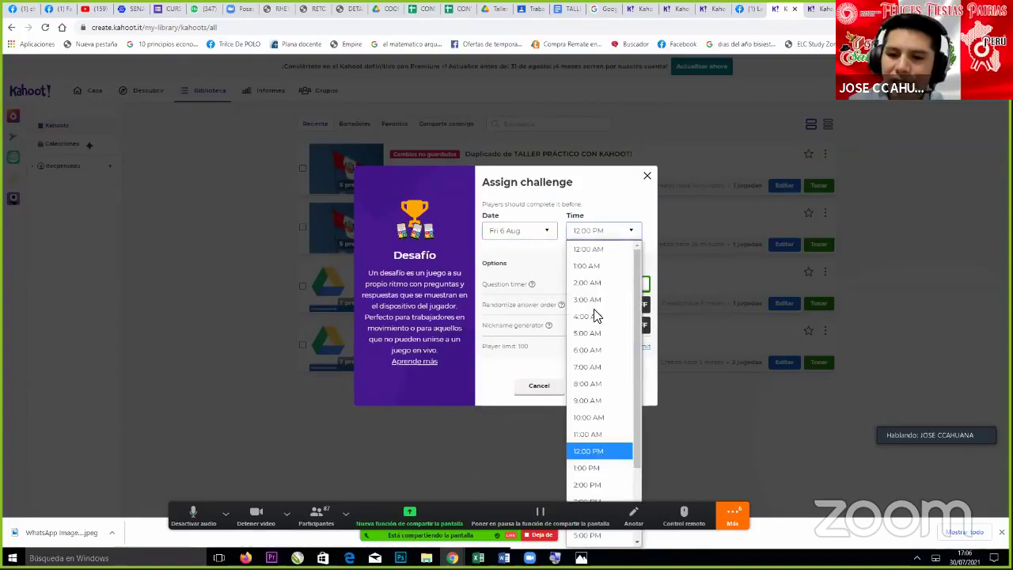
click(596, 488)
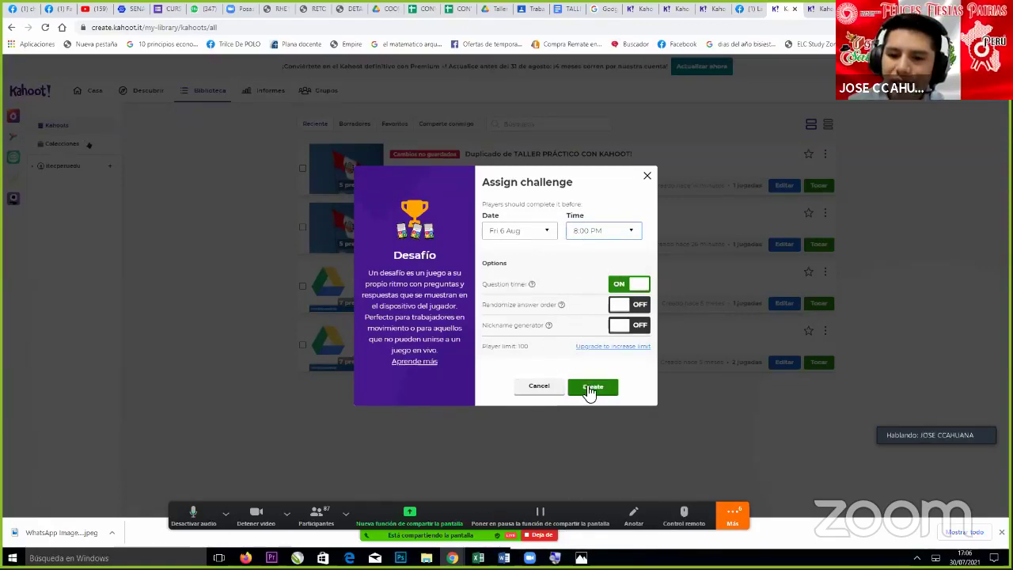
Create the 6 August 8:00 PM challenge, copy its invite URL, and go to Google Classroom.
click(608, 385)
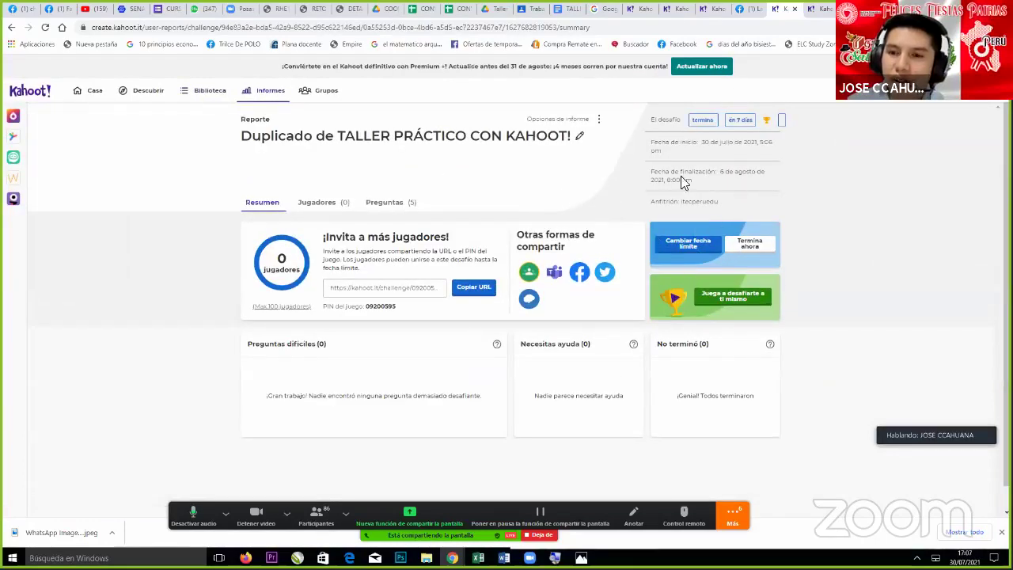
click(332, 296)
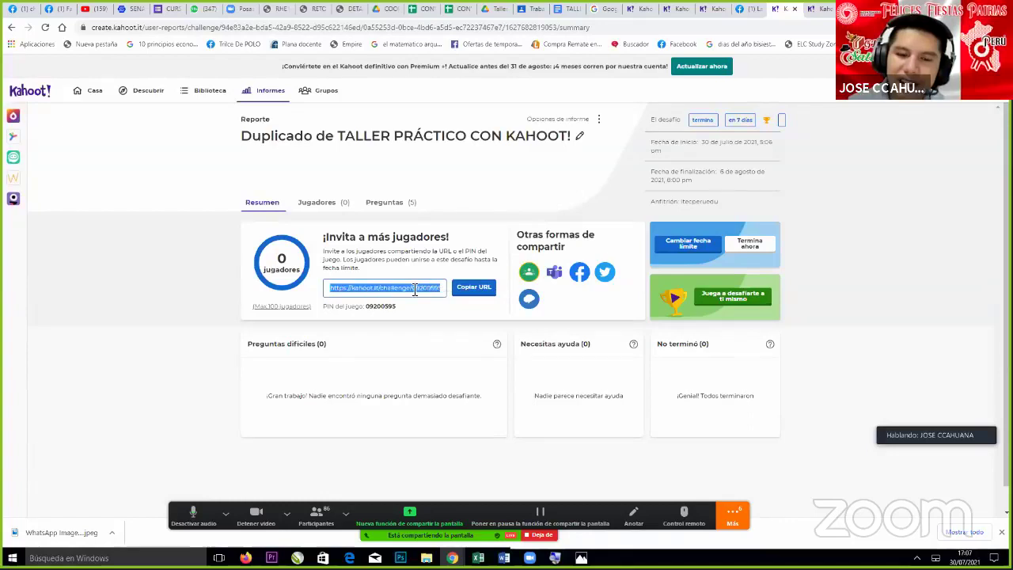
click(468, 292)
click(470, 293)
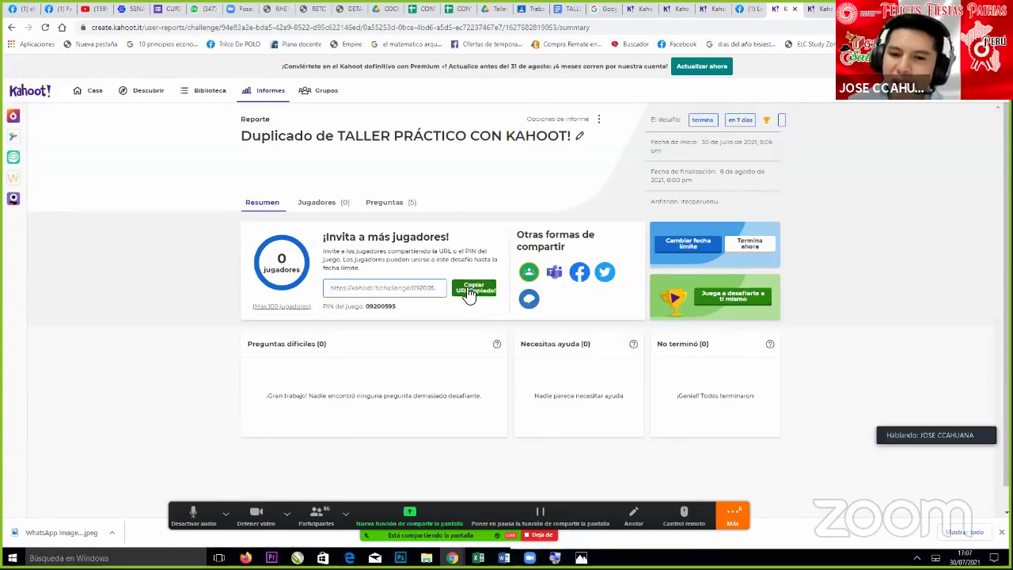
click(471, 293)
click(472, 292)
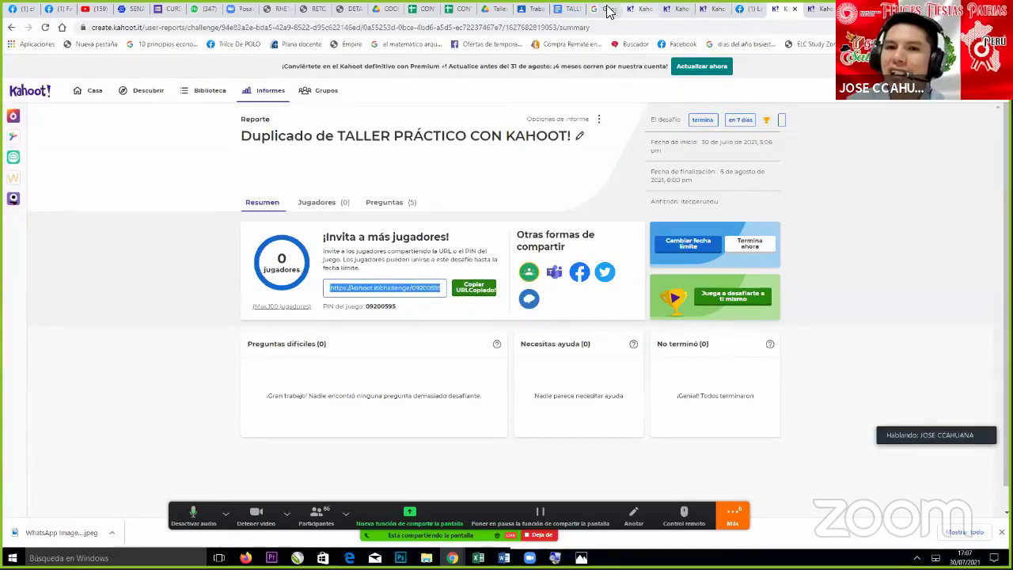
click(535, 9)
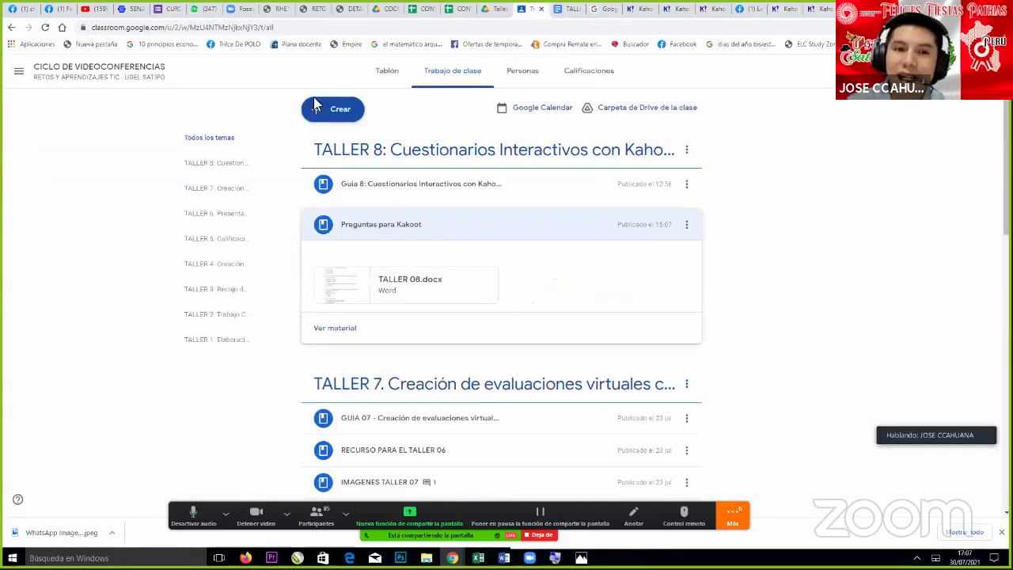